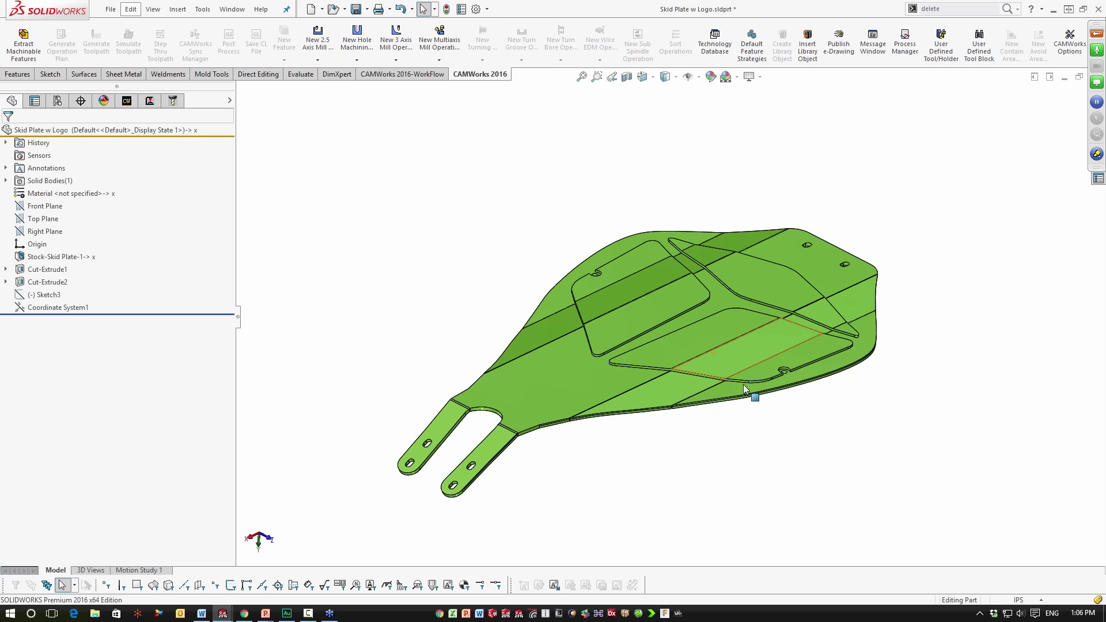
# Examine the skid plate's outer edge faces around the bends and the location of Coordinate System1
pyautogui.moveTo(661, 413)
pyautogui.mouseDown(button='middle')
pyautogui.moveTo(593, 325)
pyautogui.moveTo(625, 323)
pyautogui.moveTo(656, 401)
pyautogui.mouseUp(button='middle')
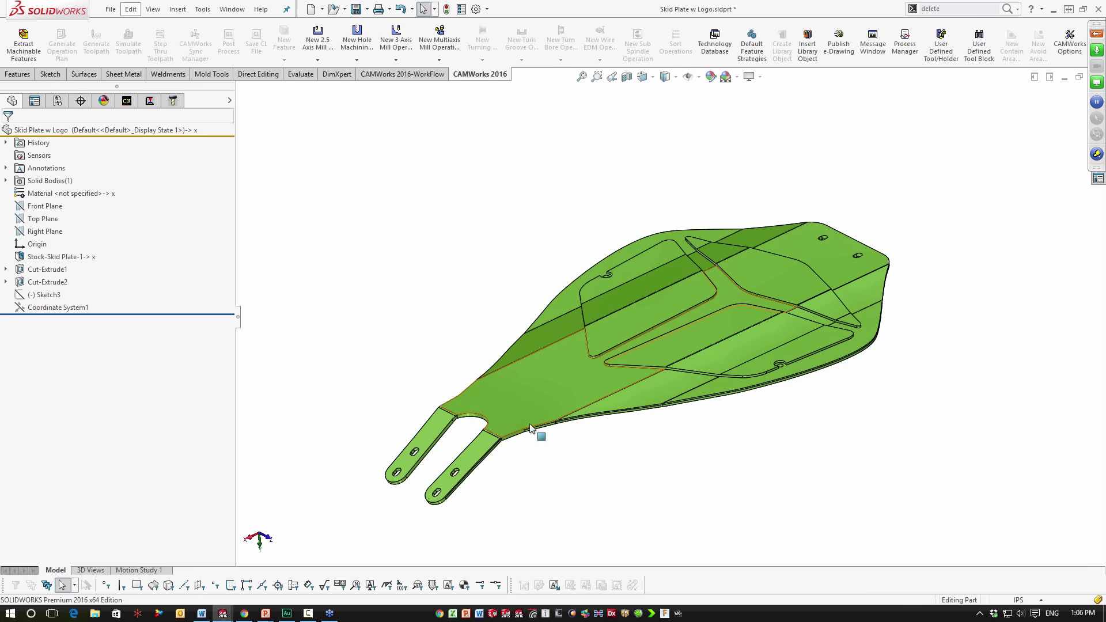
pyautogui.moveTo(530, 428); pyautogui.dragTo(674, 513, button='middle')
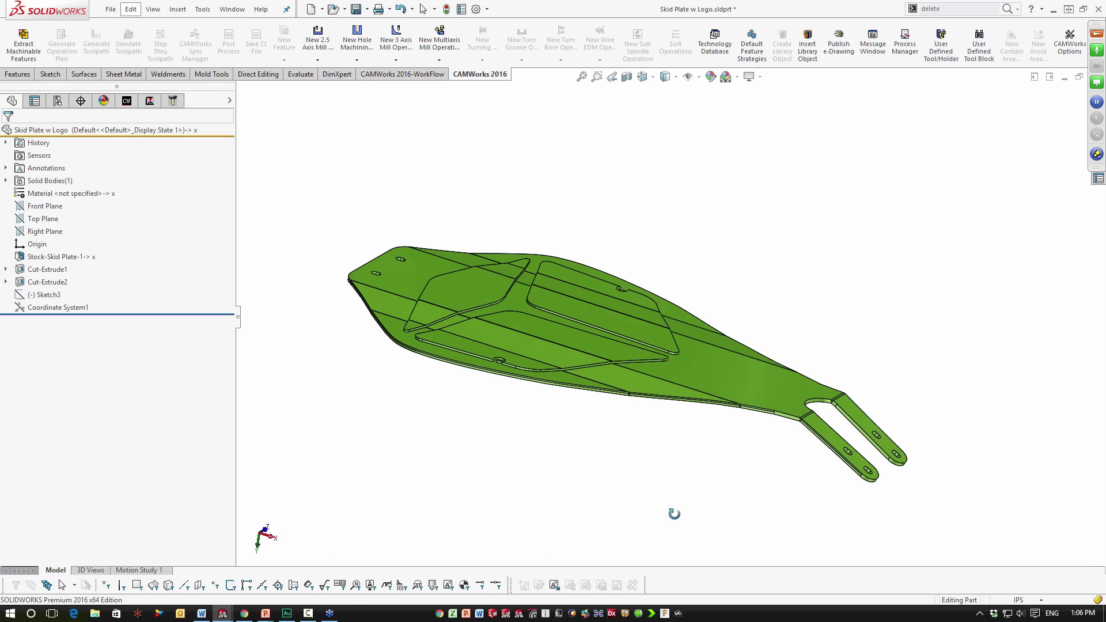
pyautogui.scroll(-5, 620, 346)
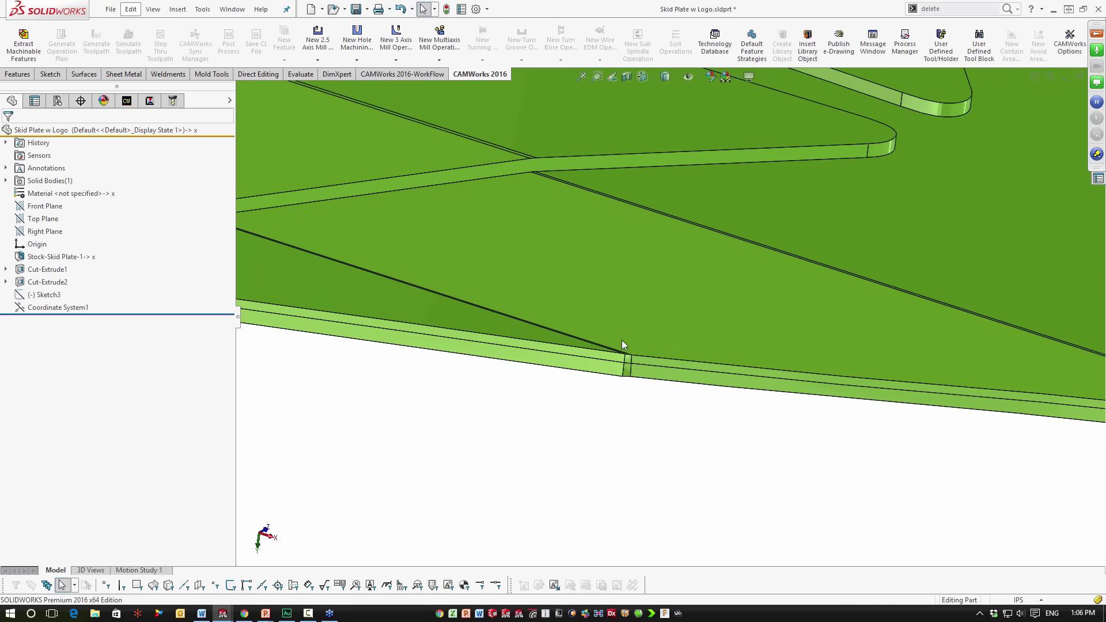
pyautogui.scroll(-4, 628, 342)
pyautogui.moveTo(637, 324); pyautogui.dragTo(612, 381, button='middle')
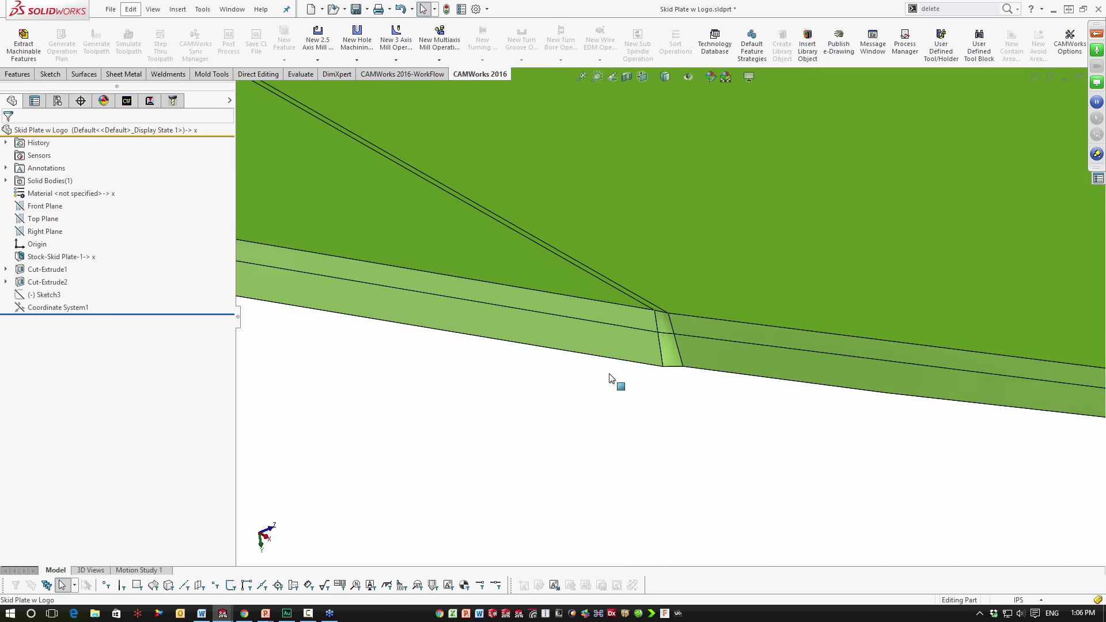
pyautogui.scroll(2, 622, 351)
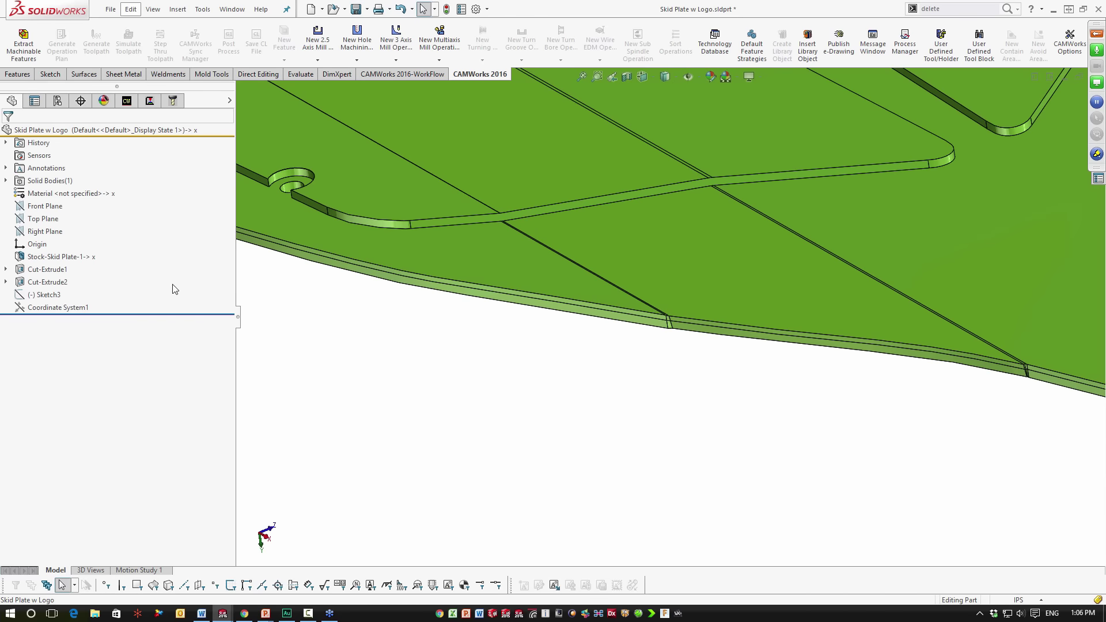
pyautogui.click(79, 308)
pyautogui.scroll(3, 402, 328)
pyautogui.moveTo(403, 328); pyautogui.dragTo(625, 296, button='middle')
pyautogui.press('Escape')
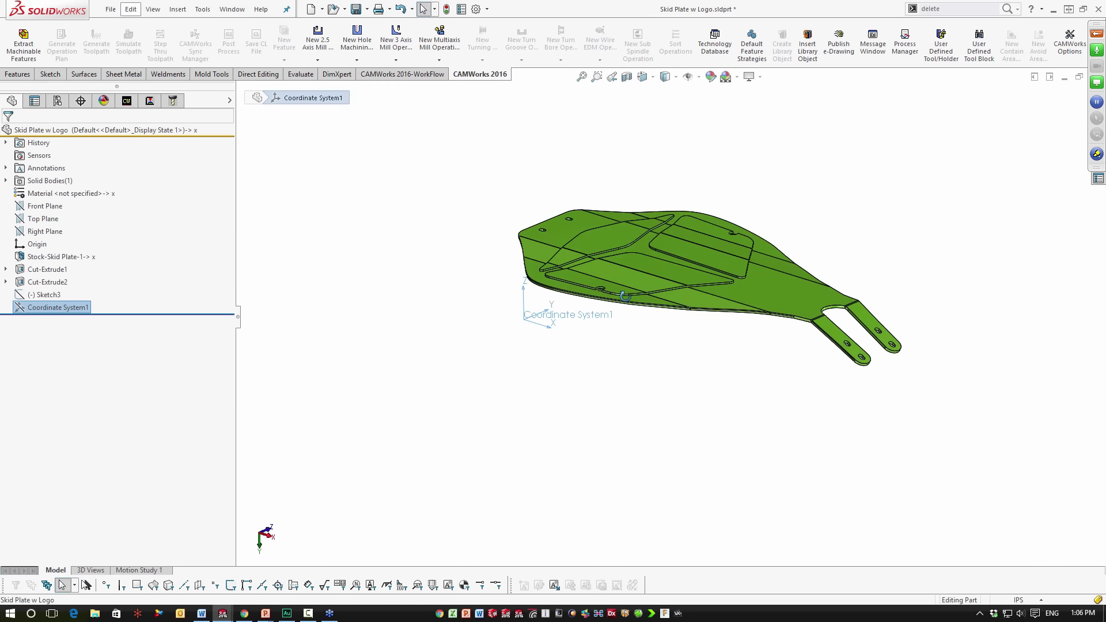
# Assign Coordinate System1 as the fixture coordinate system in the Multicam machine's setup
pyautogui.click(127, 102)
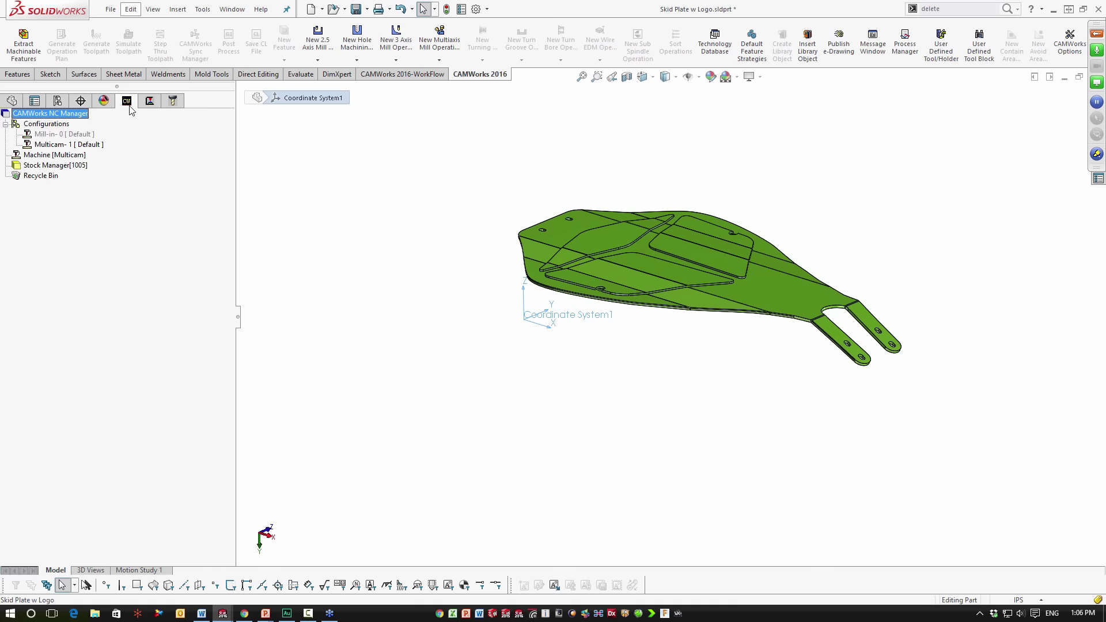
pyautogui.click(72, 156)
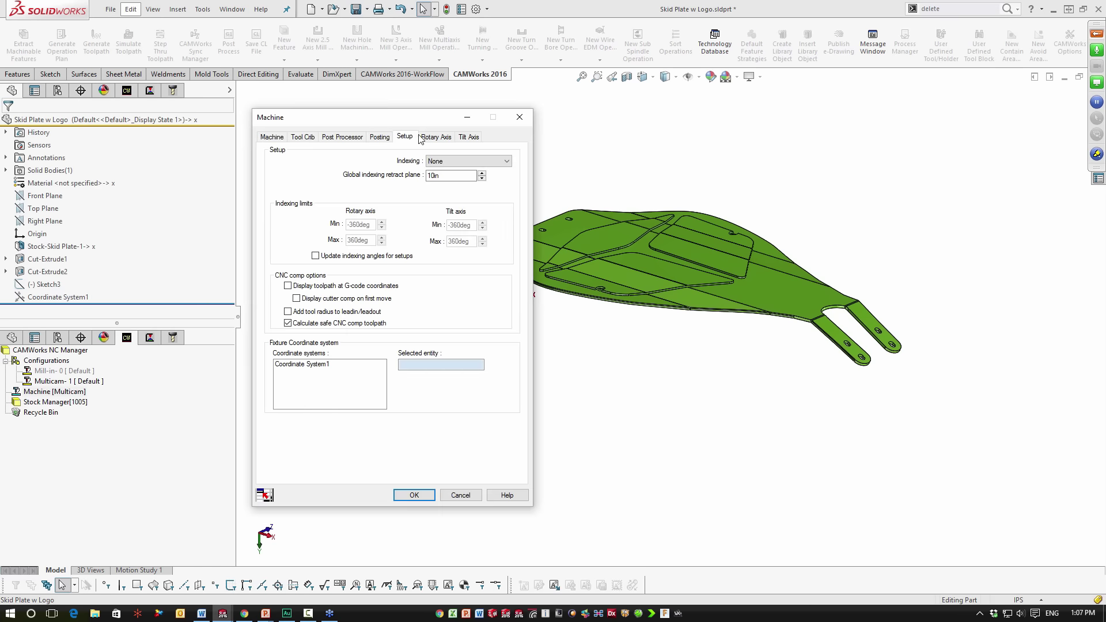
pyautogui.click(302, 364)
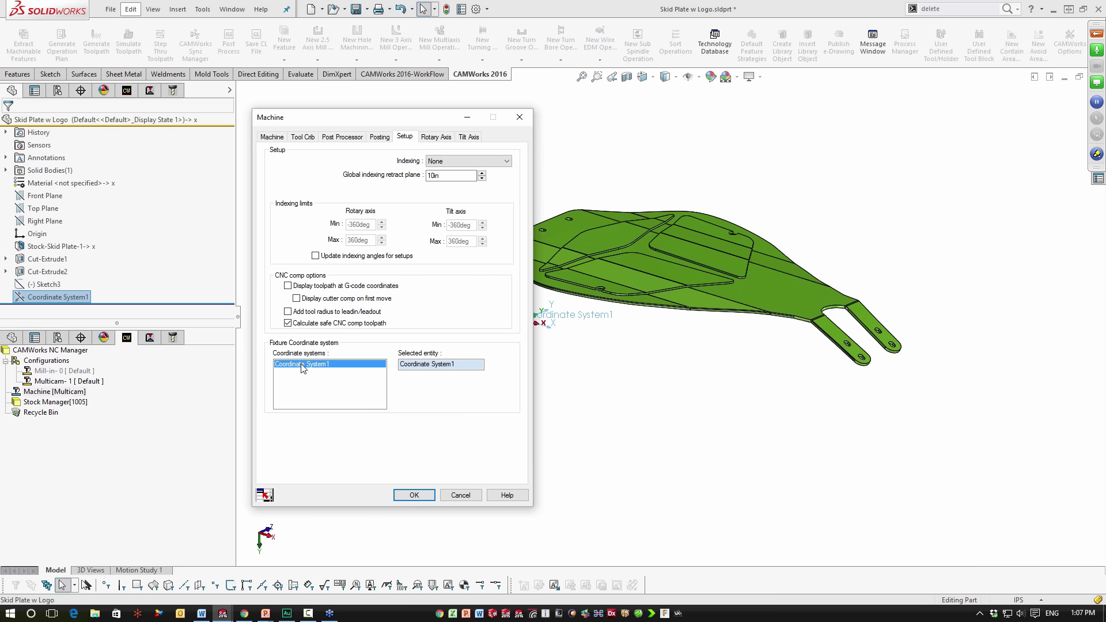
pyautogui.click(417, 495)
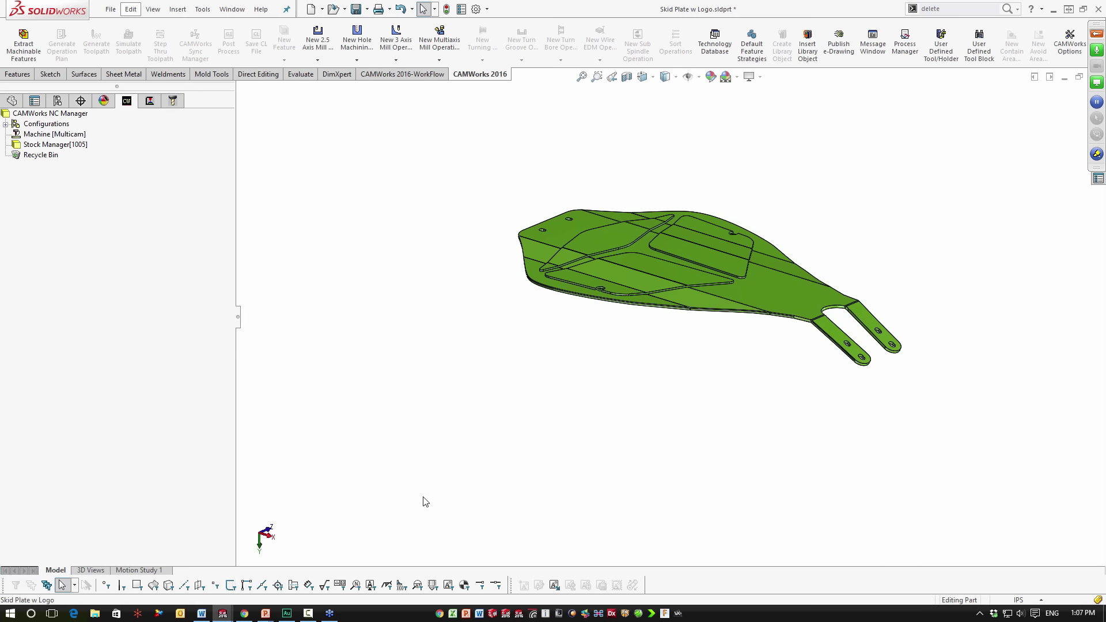
# Create a new mill part setup from the stock, using the Top Plane as its direction entity
pyautogui.rightClick(75, 148)
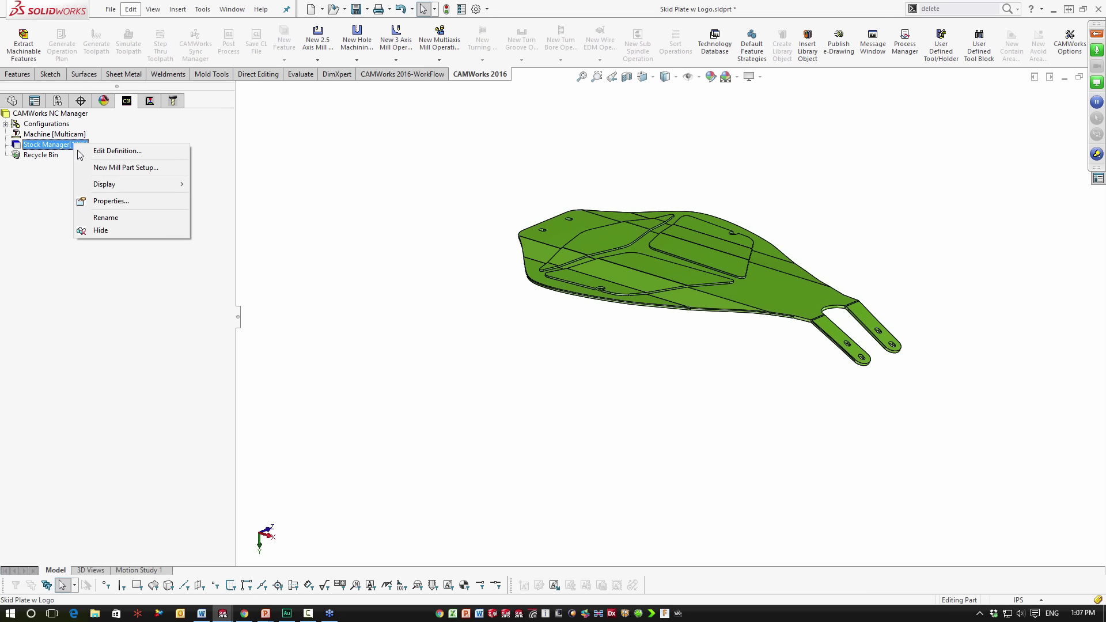
pyautogui.click(93, 168)
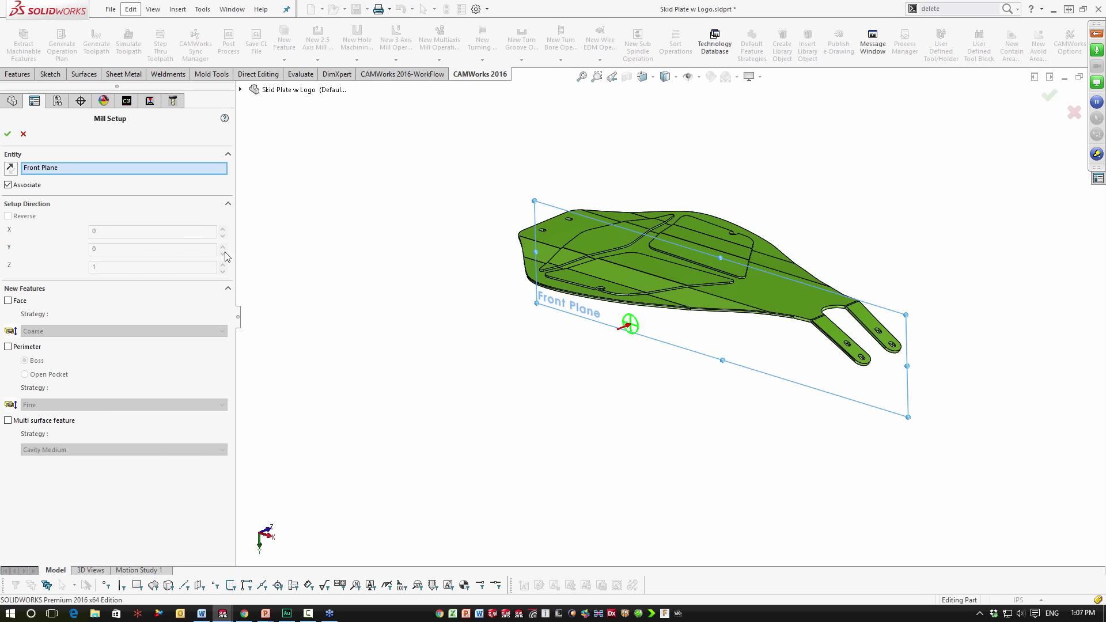
pyautogui.click(240, 90)
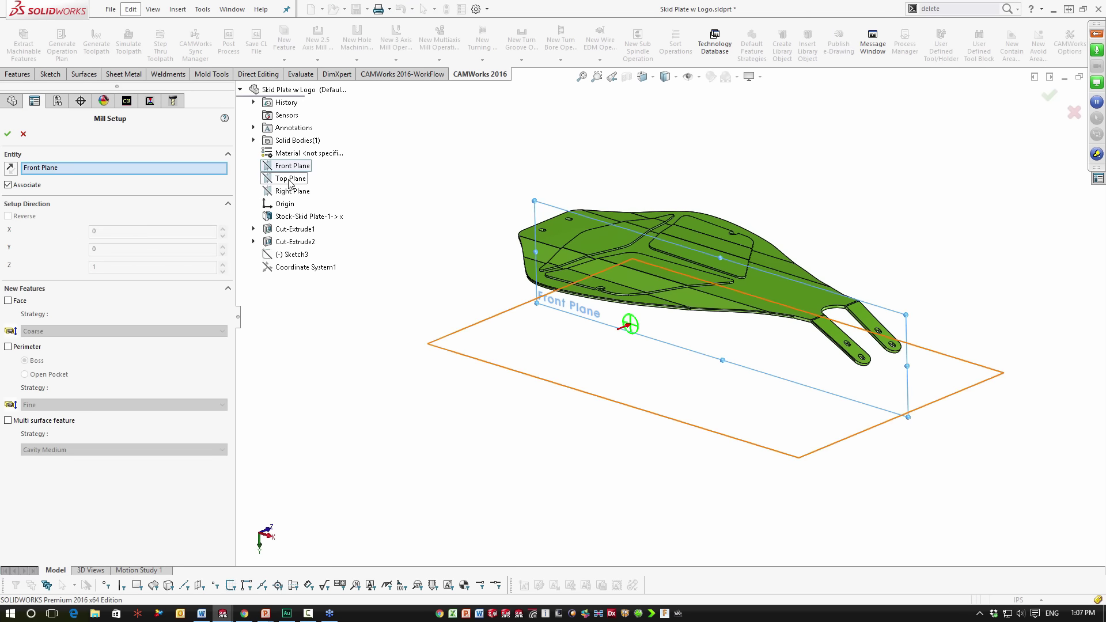
pyautogui.click(290, 178)
pyautogui.moveTo(554, 364); pyautogui.dragTo(691, 369, button='middle')
pyautogui.click(7, 133)
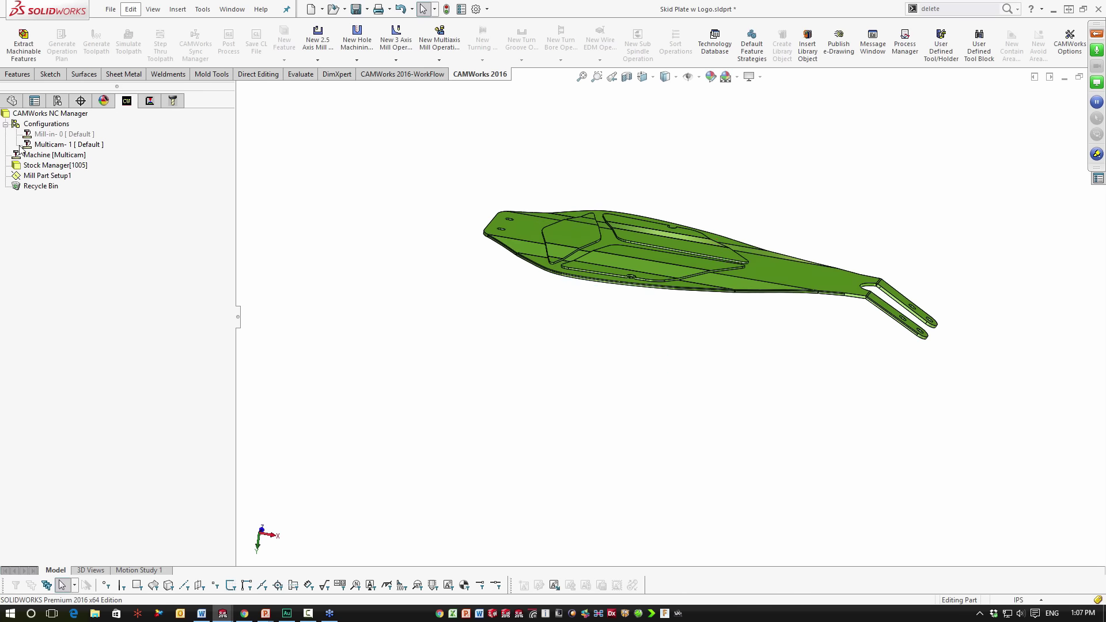
# Start a multi surface feature in the mill part setup and select the plate's outer edge faces across the first bend
pyautogui.rightClick(58, 177)
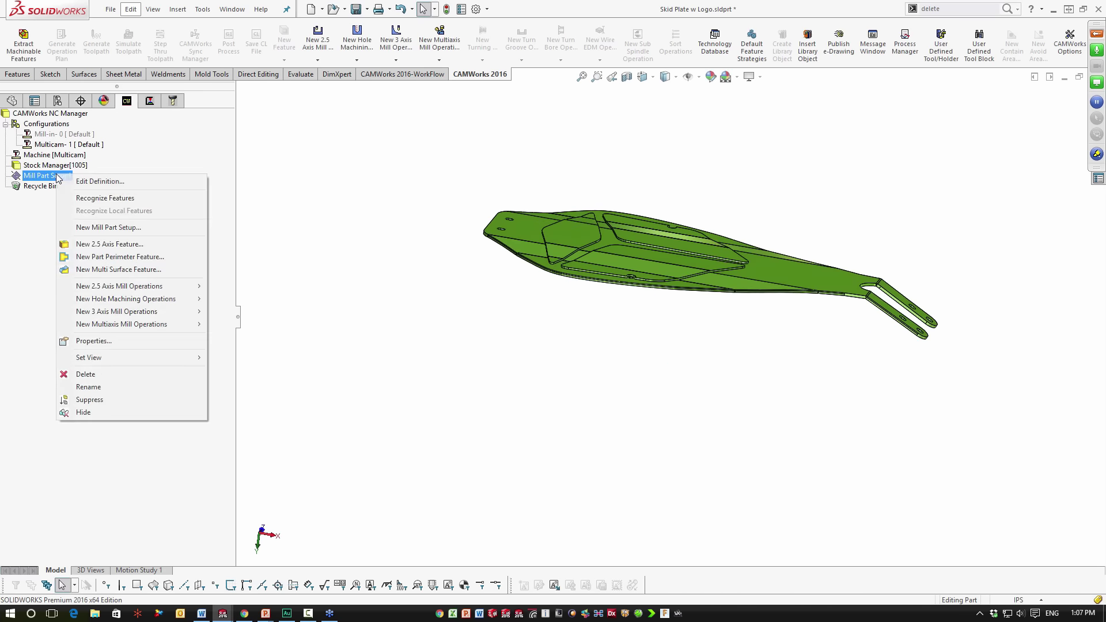
pyautogui.click(110, 269)
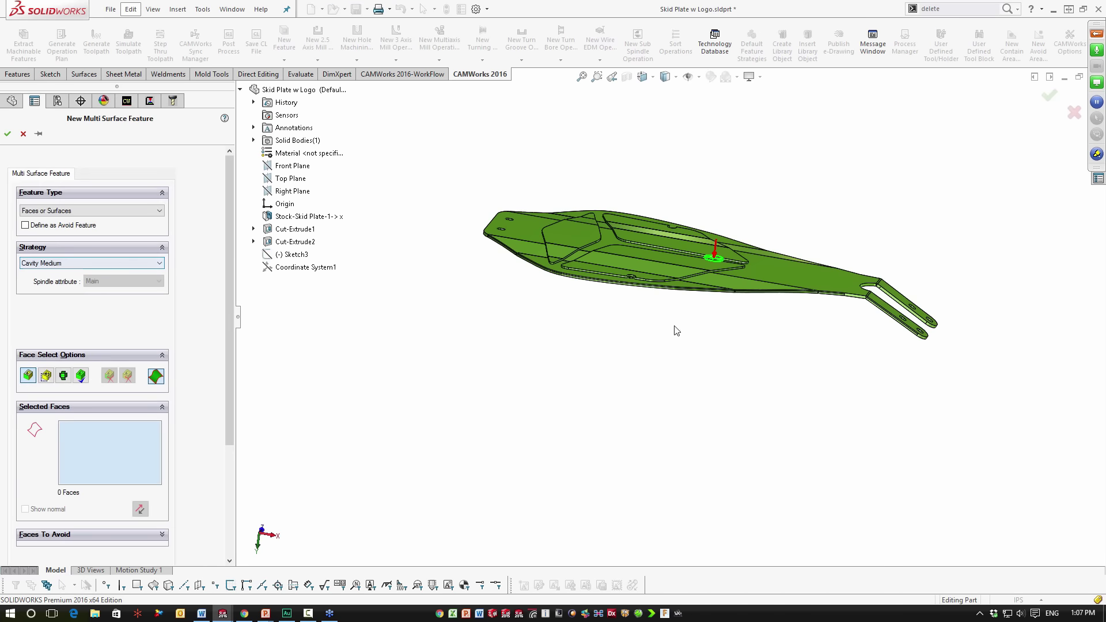
pyautogui.scroll(-3, 799, 270)
pyautogui.scroll(5, 799, 271)
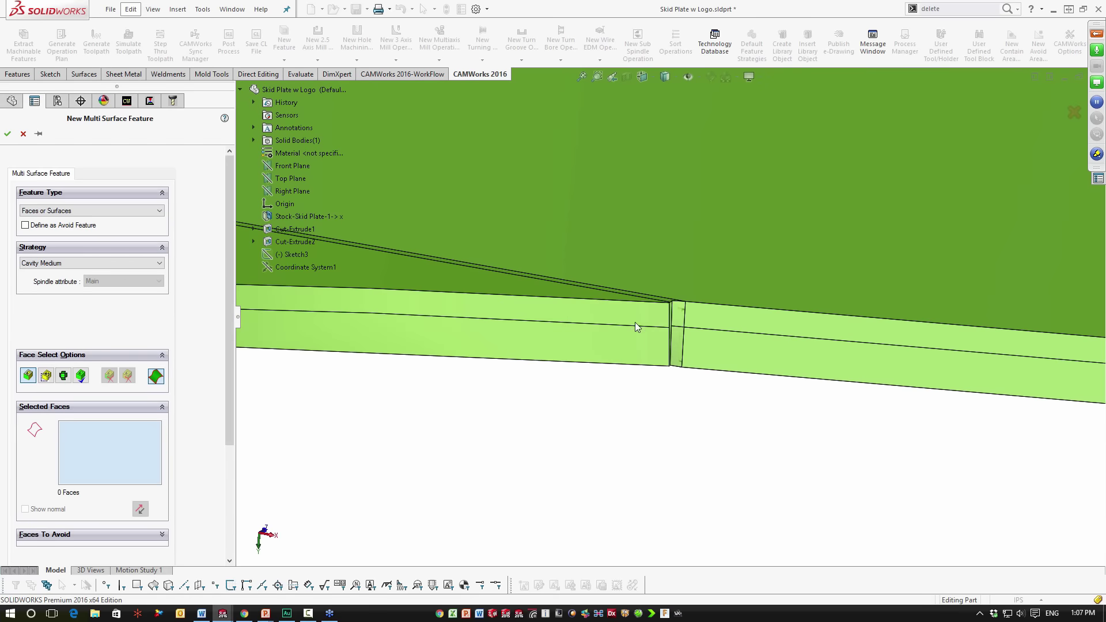
pyautogui.click(637, 323)
pyautogui.click(657, 345)
pyautogui.moveTo(692, 347); pyautogui.dragTo(599, 289, button='middle')
pyautogui.click(599, 289)
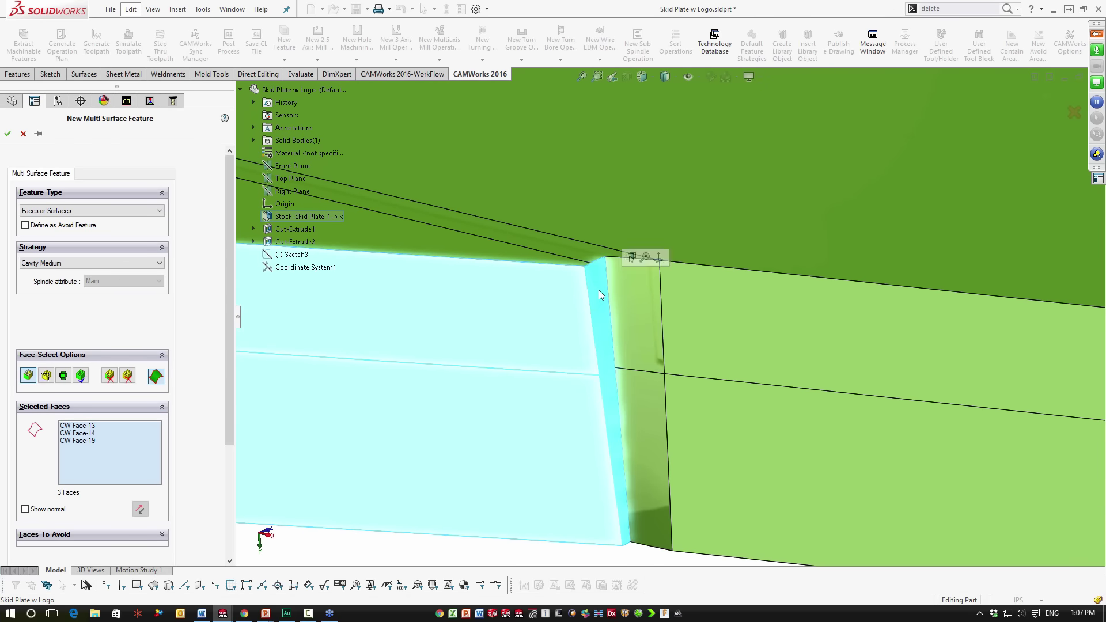
pyautogui.click(638, 303)
pyautogui.click(651, 408)
pyautogui.click(683, 397)
pyautogui.click(736, 323)
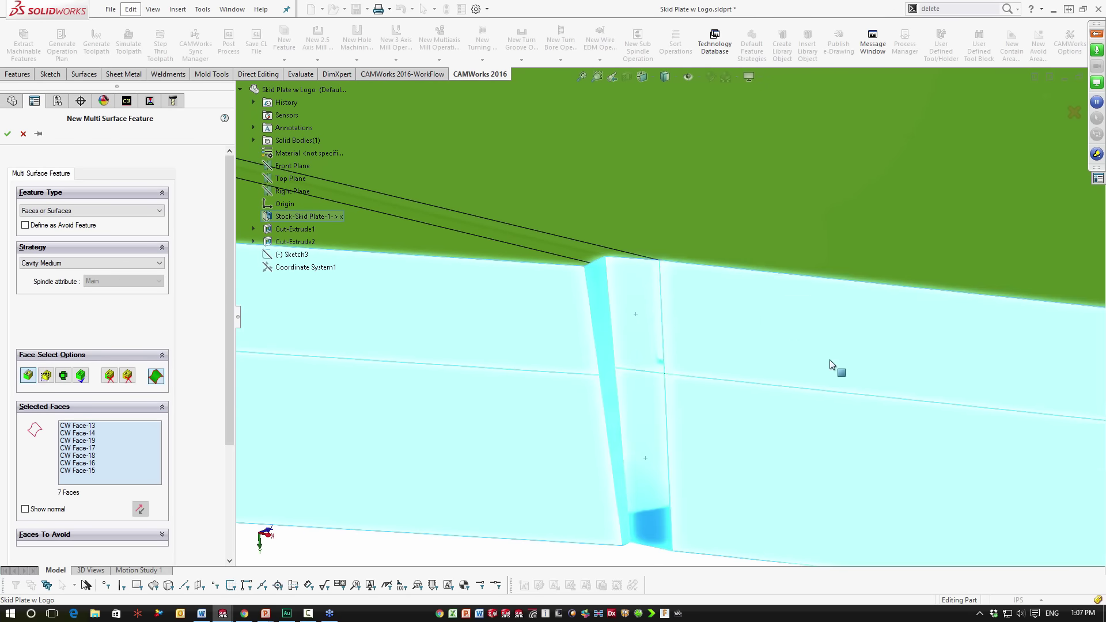
# Add the edge faces at the first fork arm's outer bend and along that arm's outer side
pyautogui.scroll(-5, 863, 380)
pyautogui.scroll(3, 838, 341)
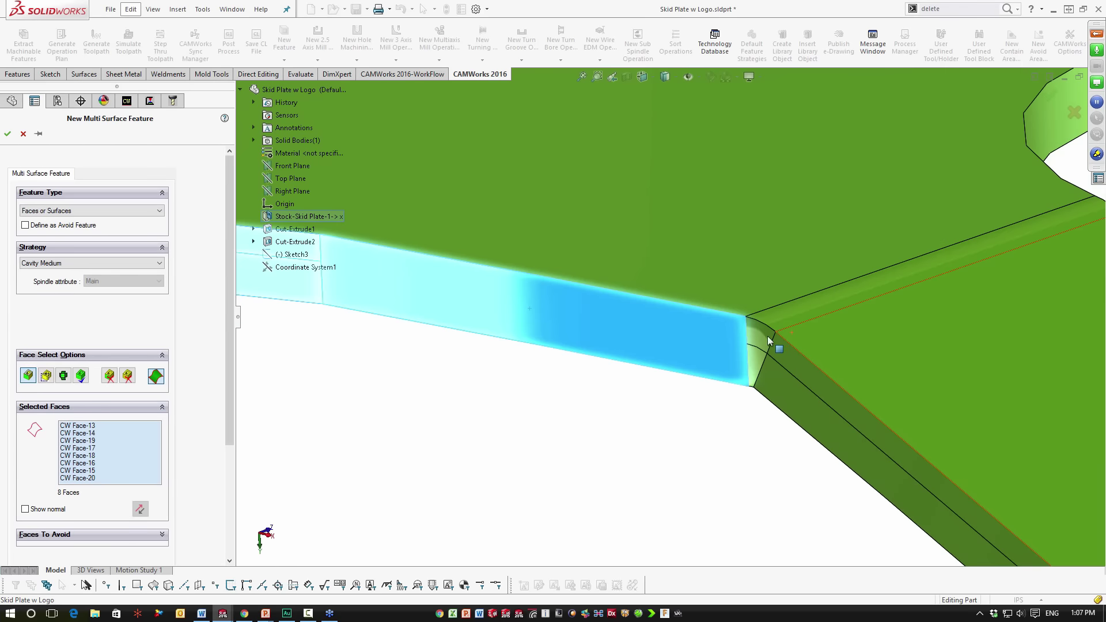
pyautogui.click(766, 335)
pyautogui.click(769, 375)
# Add the faces of the curved cutout between the fork arms and the second arm's inner bend and side
pyautogui.scroll(-5, 860, 389)
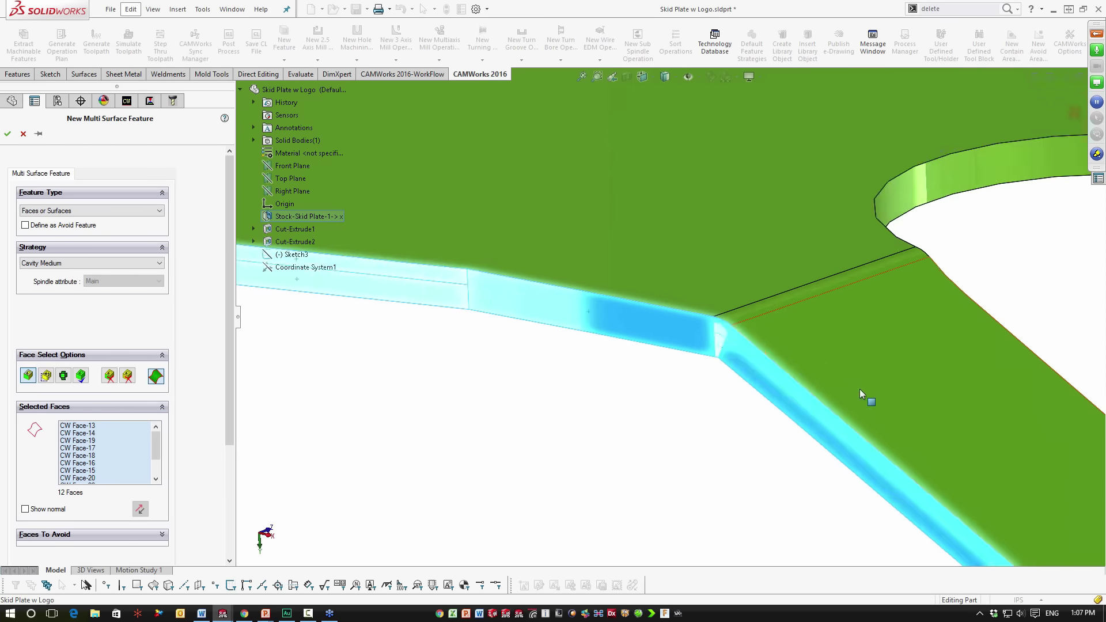
pyautogui.click(905, 251)
pyautogui.scroll(3, 907, 259)
pyautogui.click(875, 254)
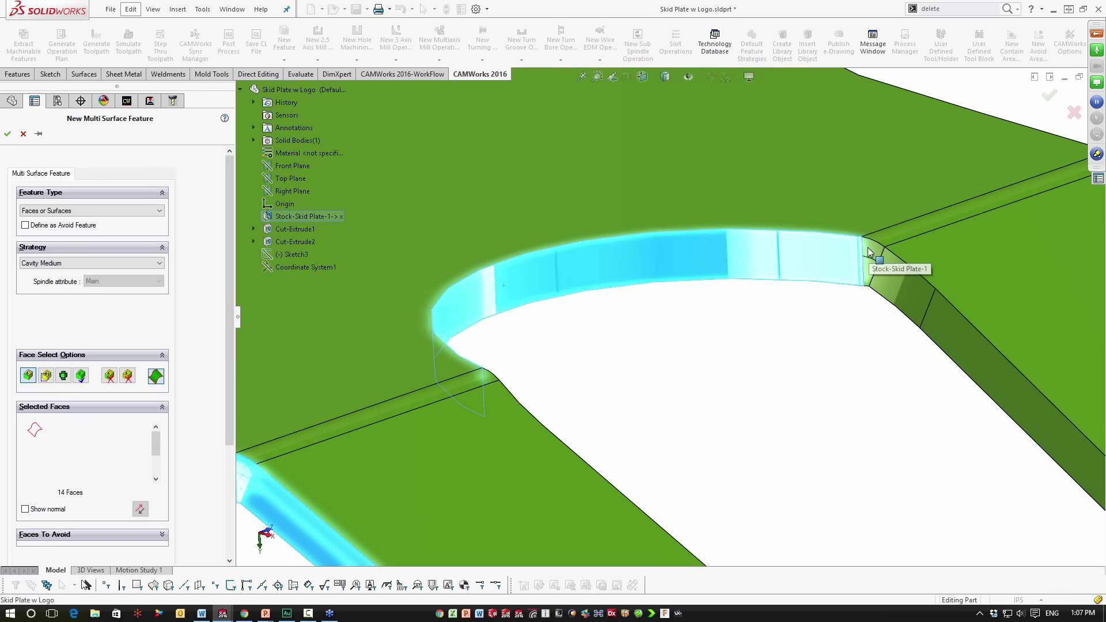
pyautogui.click(882, 271)
pyautogui.click(915, 299)
pyautogui.click(952, 340)
# Add the first fork arm's inner bend faces and inner side face to the selection
pyautogui.scroll(-3, 951, 340)
pyautogui.moveTo(785, 387); pyautogui.dragTo(720, 318, button='middle')
pyautogui.click(732, 290)
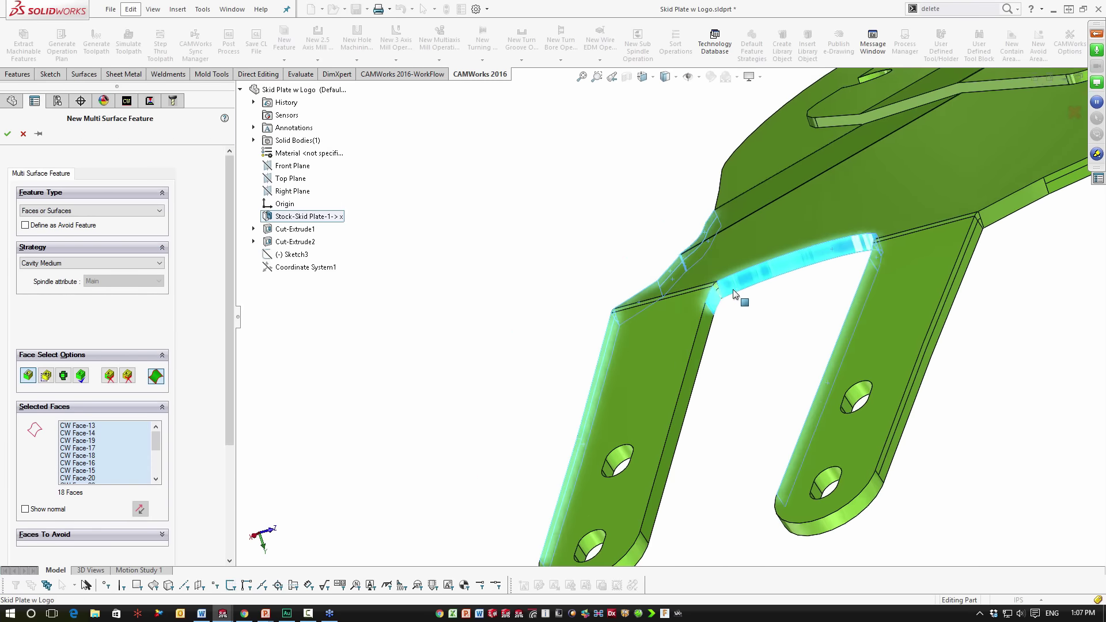
pyautogui.scroll(5, 665, 312)
pyautogui.click(679, 287)
pyautogui.scroll(-5, 678, 403)
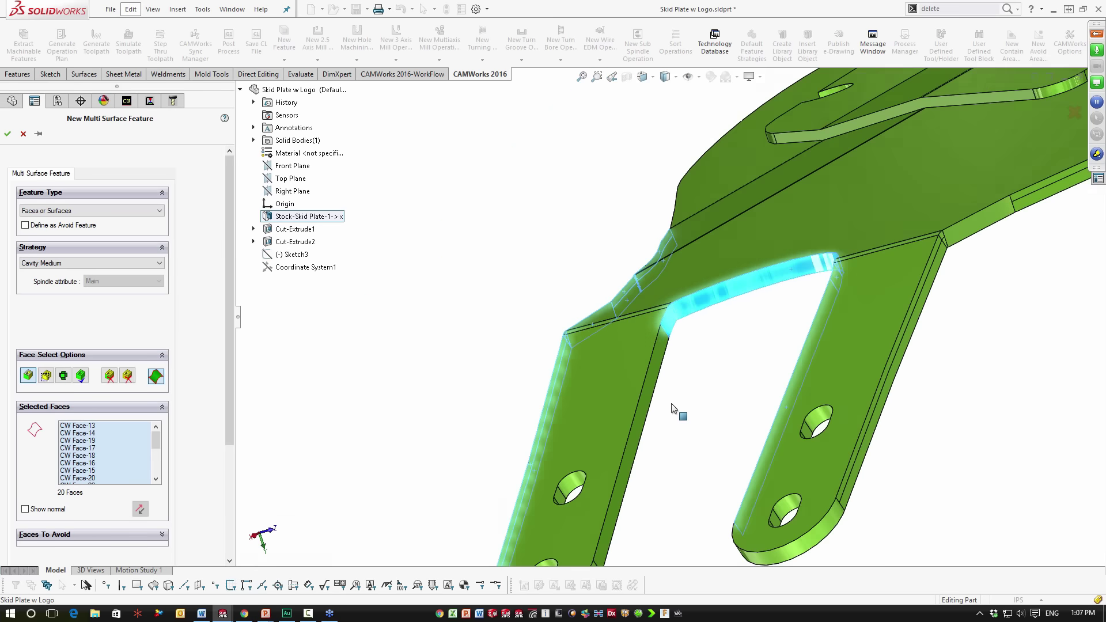
pyautogui.click(645, 386)
# Add the rounded end faces of both fork arms and the second arm's outer side faces to the selection
pyautogui.scroll(-3, 639, 426)
pyautogui.scroll(4, 630, 462)
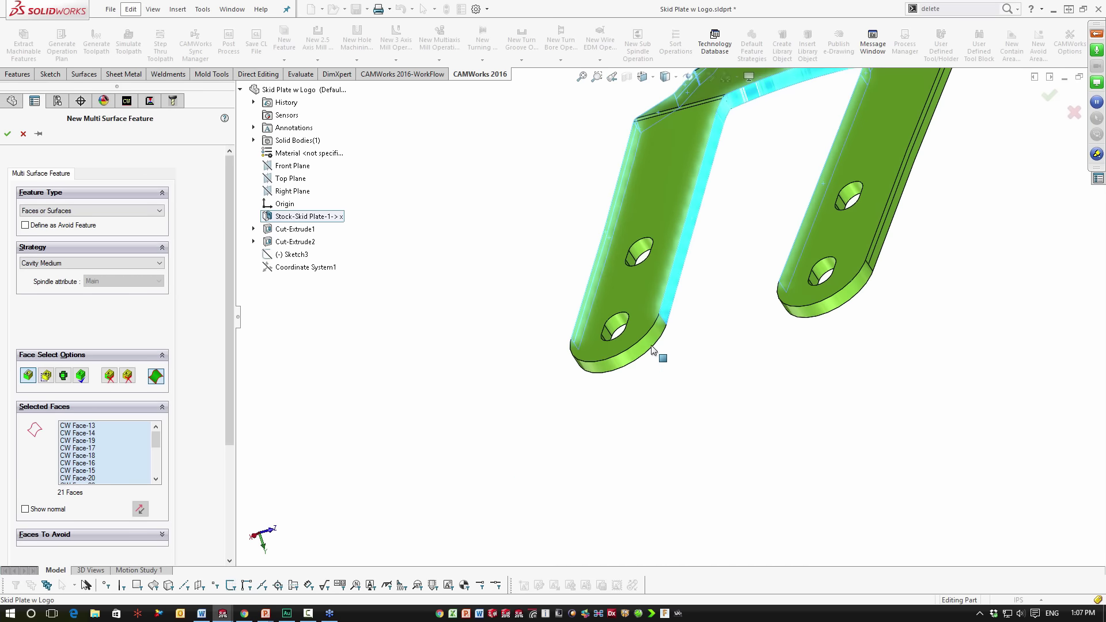
pyautogui.click(824, 305)
pyautogui.scroll(5, 749, 288)
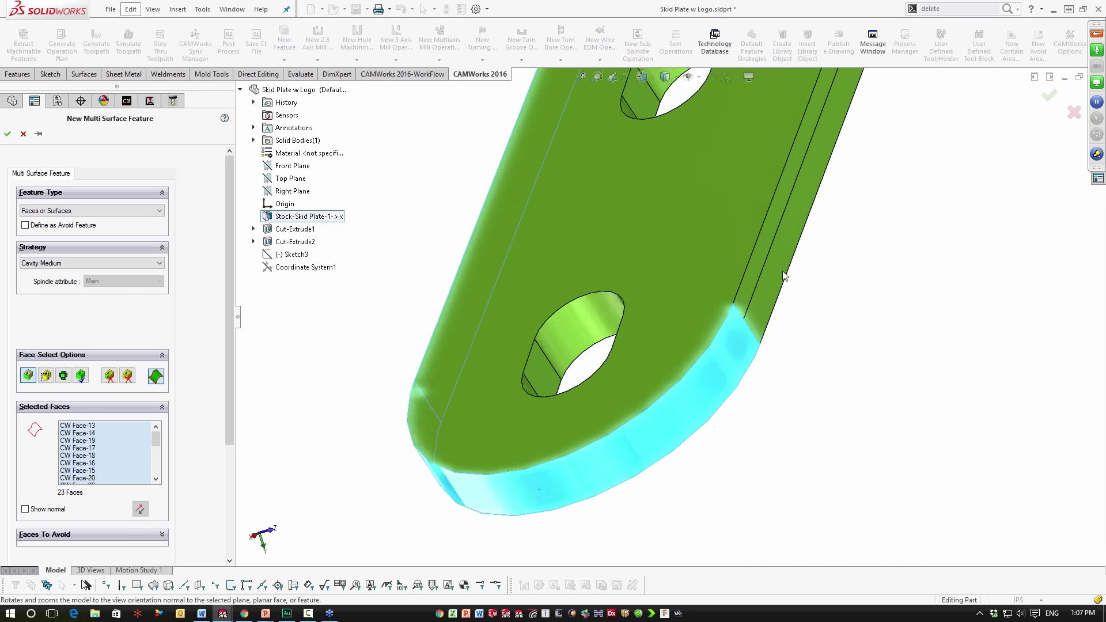
pyautogui.click(743, 297)
# Add the second fork arm's outer bend faces and the adjoining plate edge faces to the selection
pyautogui.scroll(-5, 746, 294)
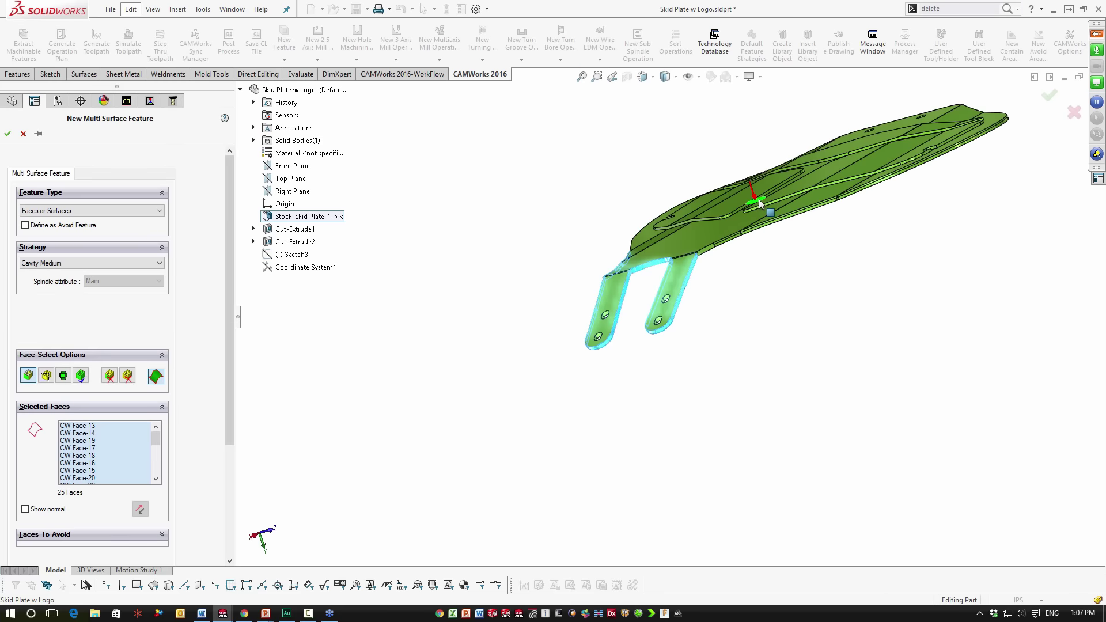
pyautogui.scroll(6, 759, 200)
pyautogui.click(567, 373)
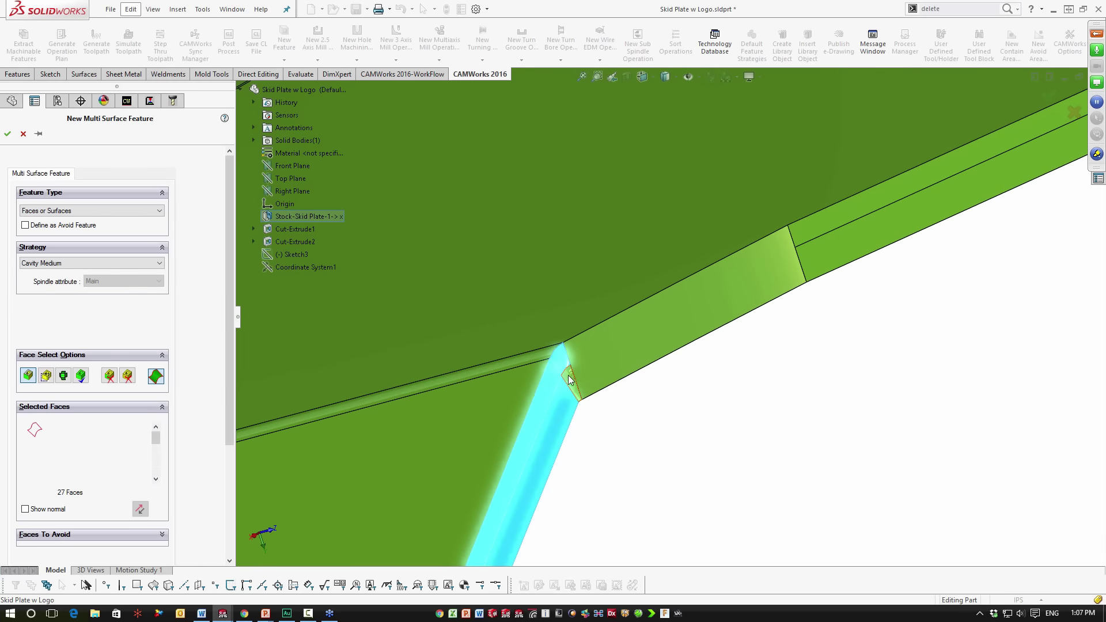
pyautogui.click(813, 235)
# Add the edge faces at the next plate bend beyond the second fork arm and the edge faces following it
pyautogui.scroll(-4, 894, 230)
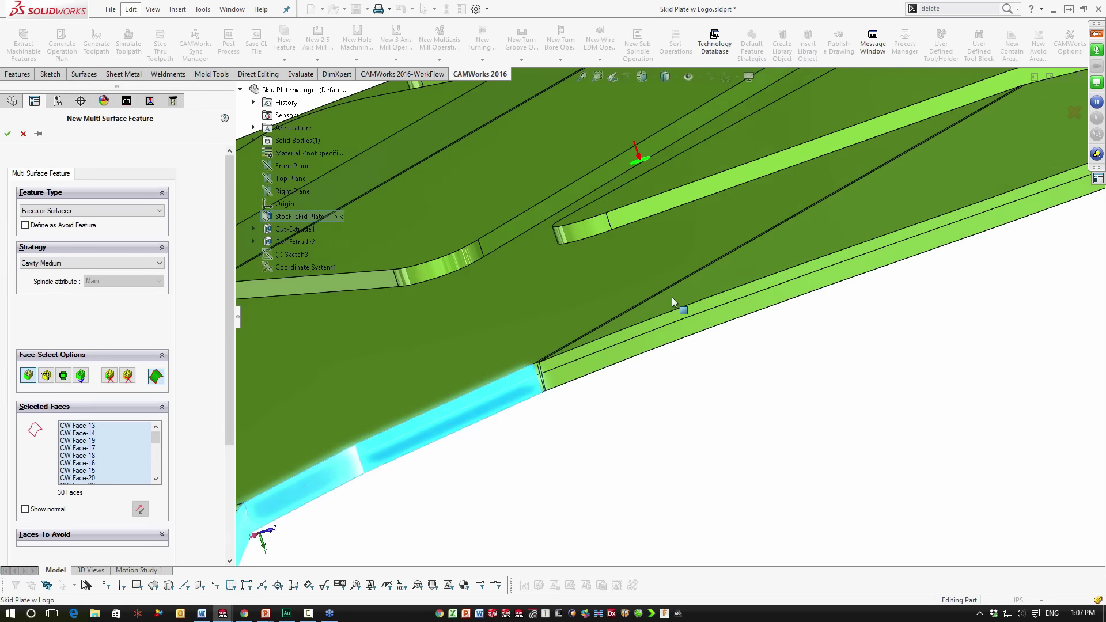
pyautogui.scroll(4, 530, 388)
pyautogui.scroll(4, 512, 393)
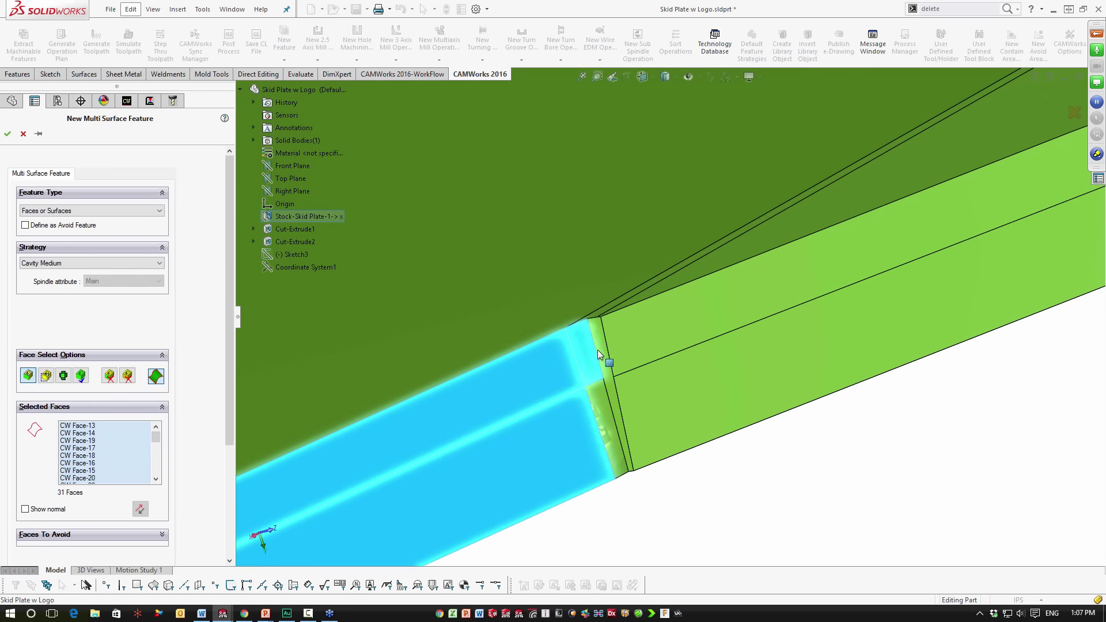
pyautogui.click(598, 391)
pyautogui.click(636, 375)
# Add the edge faces at the following bend farther along the same side, including both adjoining long edge faces
pyautogui.scroll(-4, 997, 259)
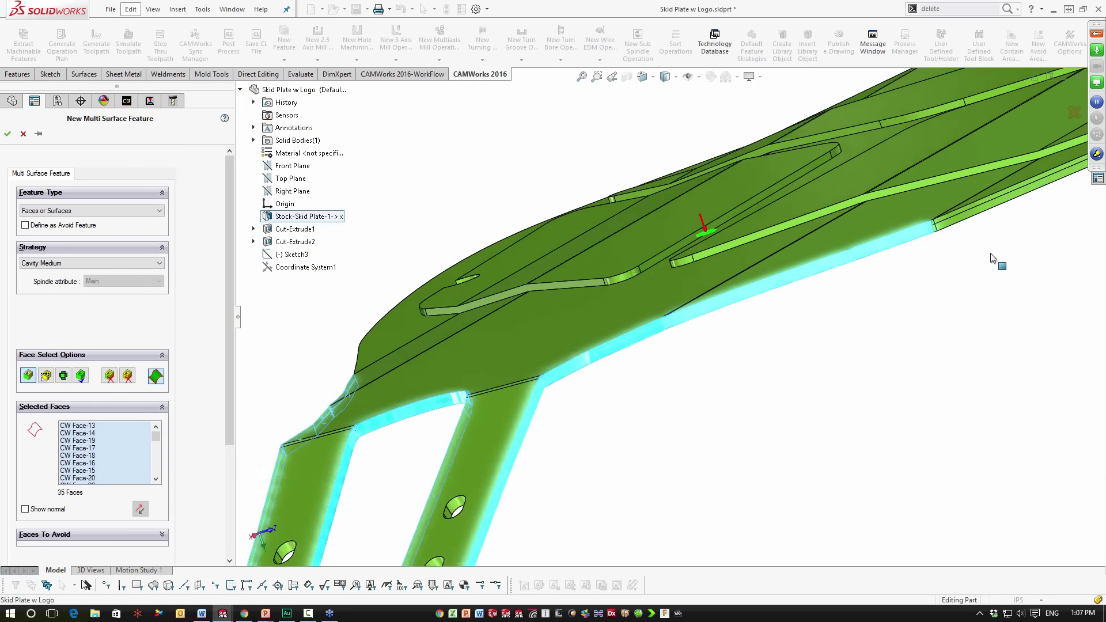
pyautogui.scroll(5, 810, 272)
pyautogui.click(484, 326)
pyautogui.scroll(2, 541, 357)
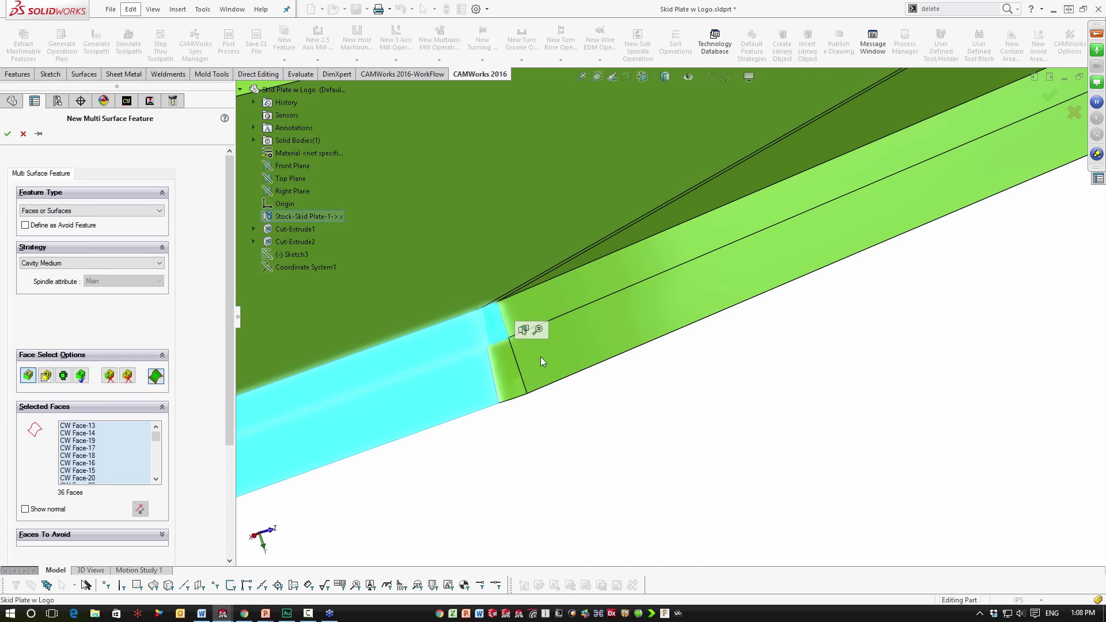
pyautogui.click(544, 330)
pyautogui.click(575, 319)
pyautogui.click(511, 360)
# Add the narrow bend faces at the far end of that side and the two long edge faces beyond them
pyautogui.scroll(-5, 879, 216)
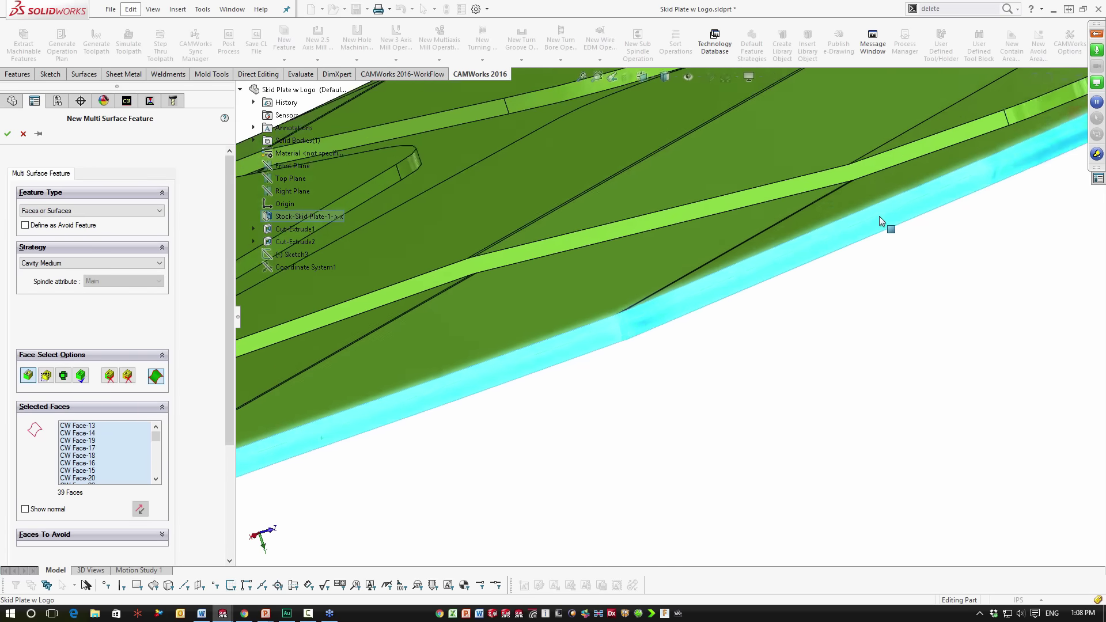
pyautogui.moveTo(961, 185); pyautogui.dragTo(901, 242, button='middle')
pyautogui.scroll(5, 669, 261)
pyautogui.scroll(5, 492, 364)
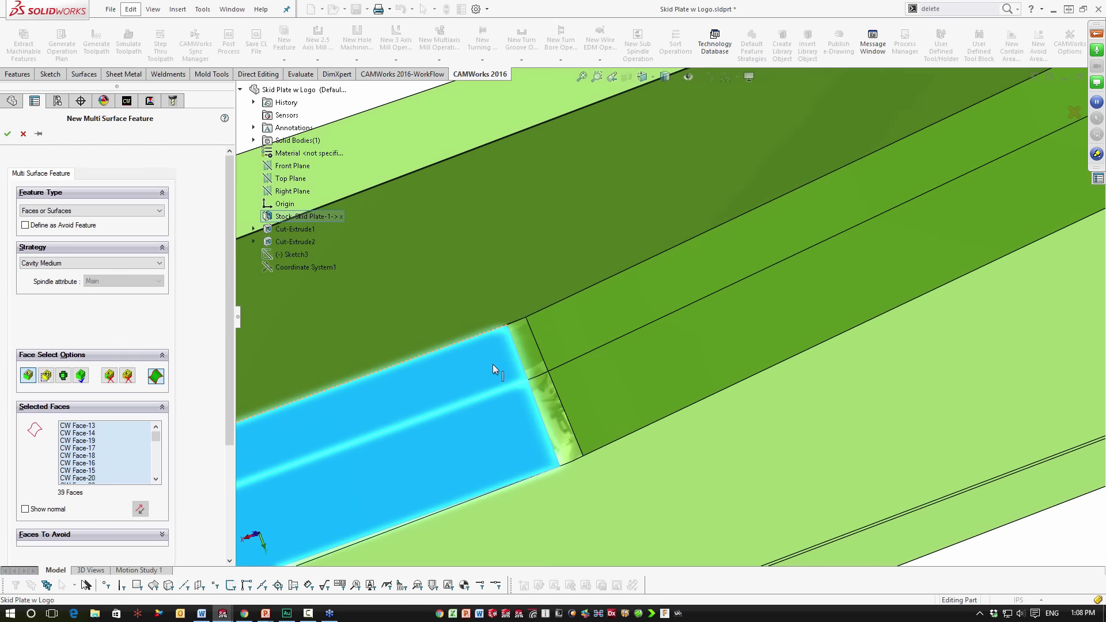
pyautogui.click(524, 355)
pyautogui.click(553, 396)
pyautogui.click(576, 353)
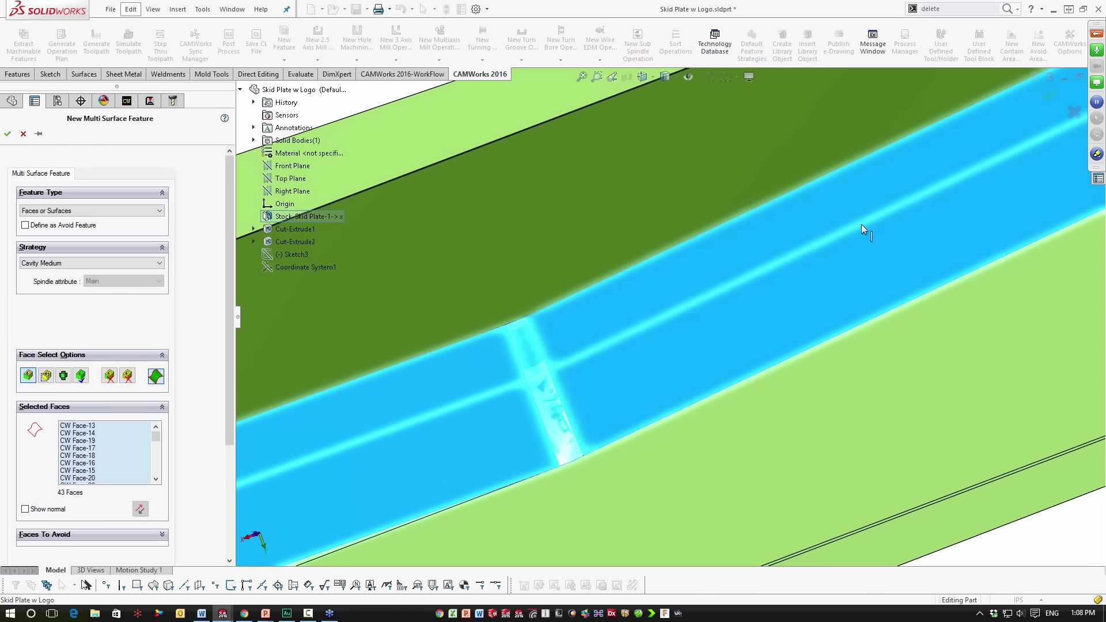
# Add the narrow faces at the next bend and the adjoining corner edge faces beyond it to the selection
pyautogui.scroll(-5, 925, 191)
pyautogui.scroll(8, 925, 191)
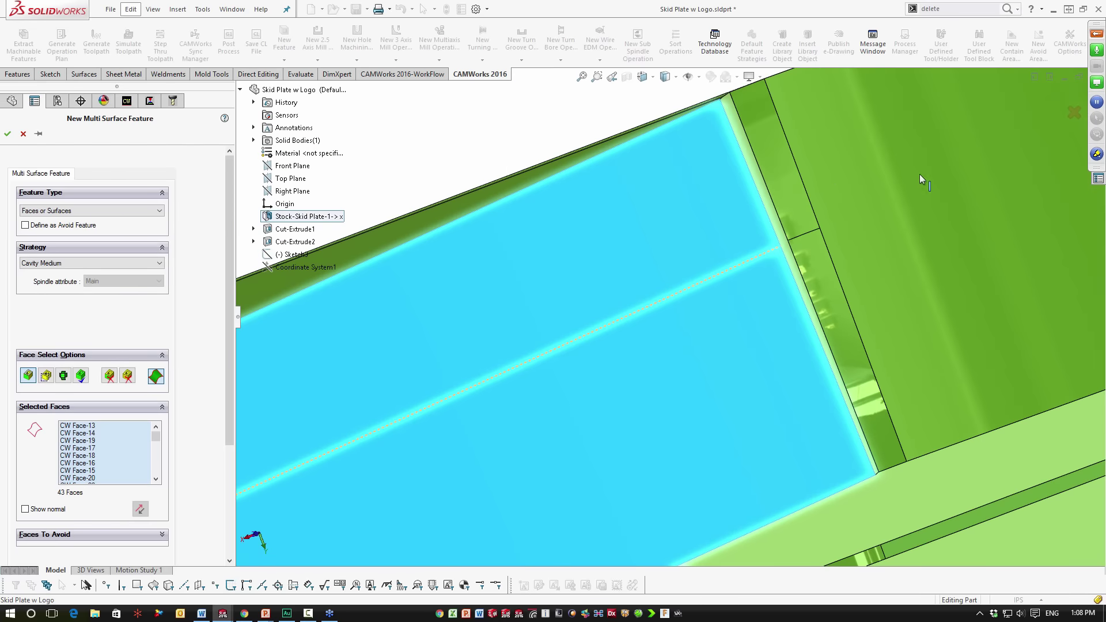
pyautogui.click(783, 192)
pyautogui.click(778, 230)
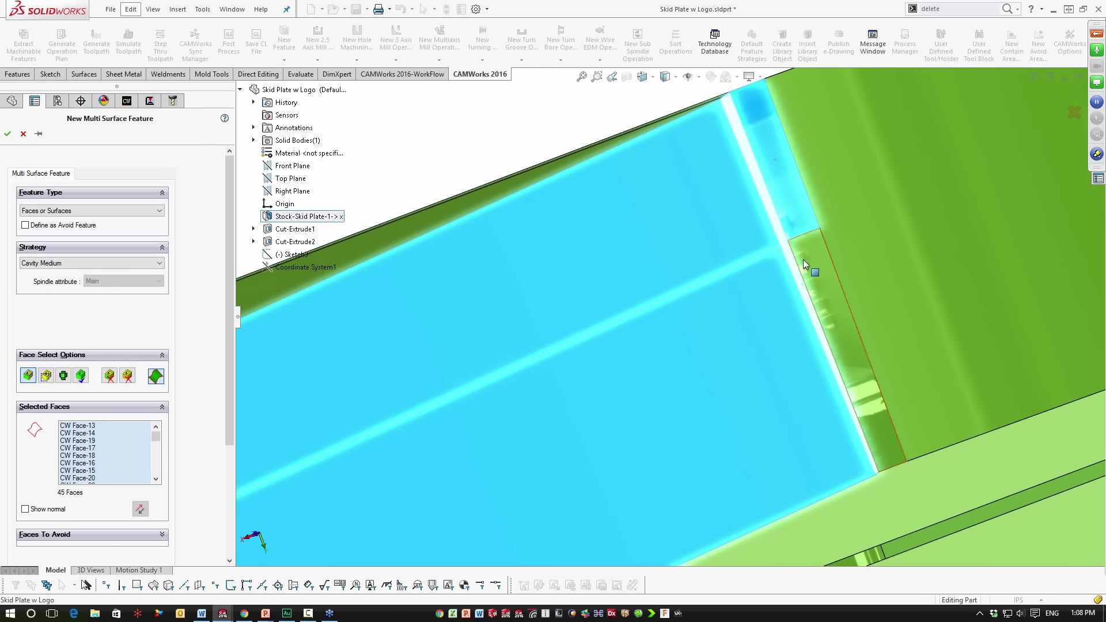
pyautogui.click(803, 259)
pyautogui.click(852, 248)
pyautogui.scroll(-5, 893, 253)
pyautogui.click(973, 226)
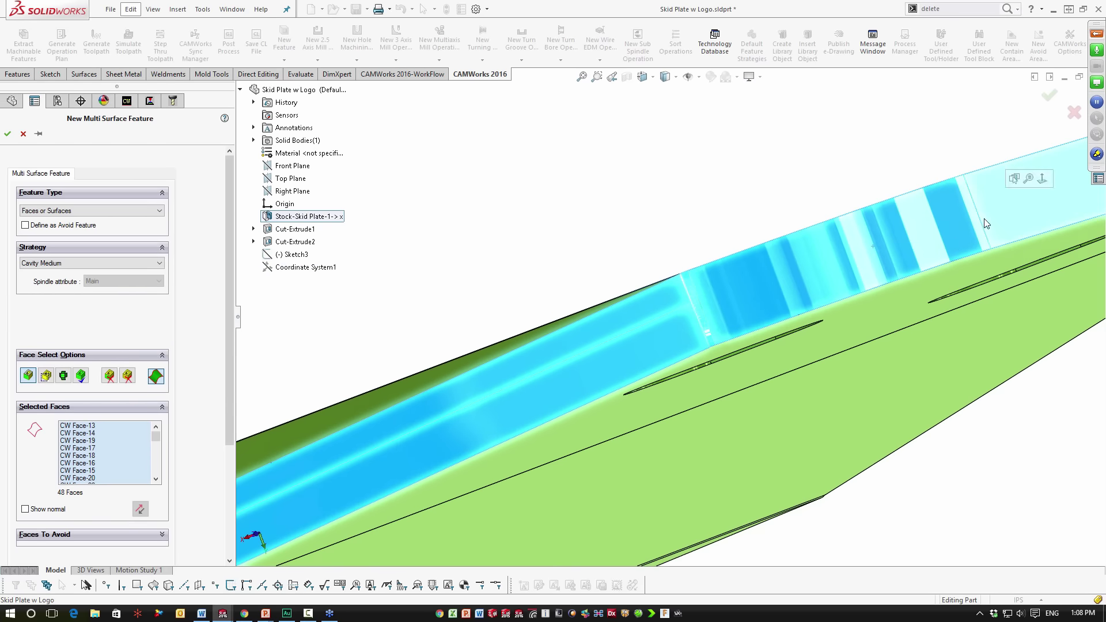
# Add the edge faces around the corner, the narrow bend faces there and the two long edge faces beyond them
pyautogui.scroll(-2, 983, 244)
pyautogui.moveTo(983, 244); pyautogui.dragTo(859, 268, button='middle')
pyautogui.click(913, 241)
pyautogui.scroll(-5, 806, 264)
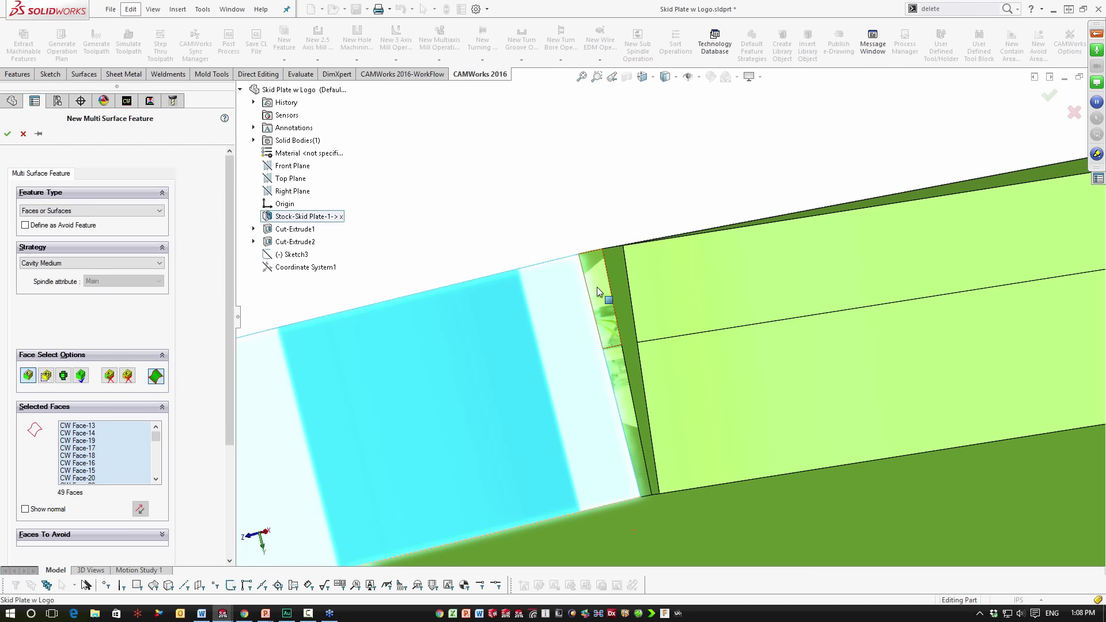
pyautogui.click(620, 288)
pyautogui.click(674, 376)
pyautogui.click(715, 275)
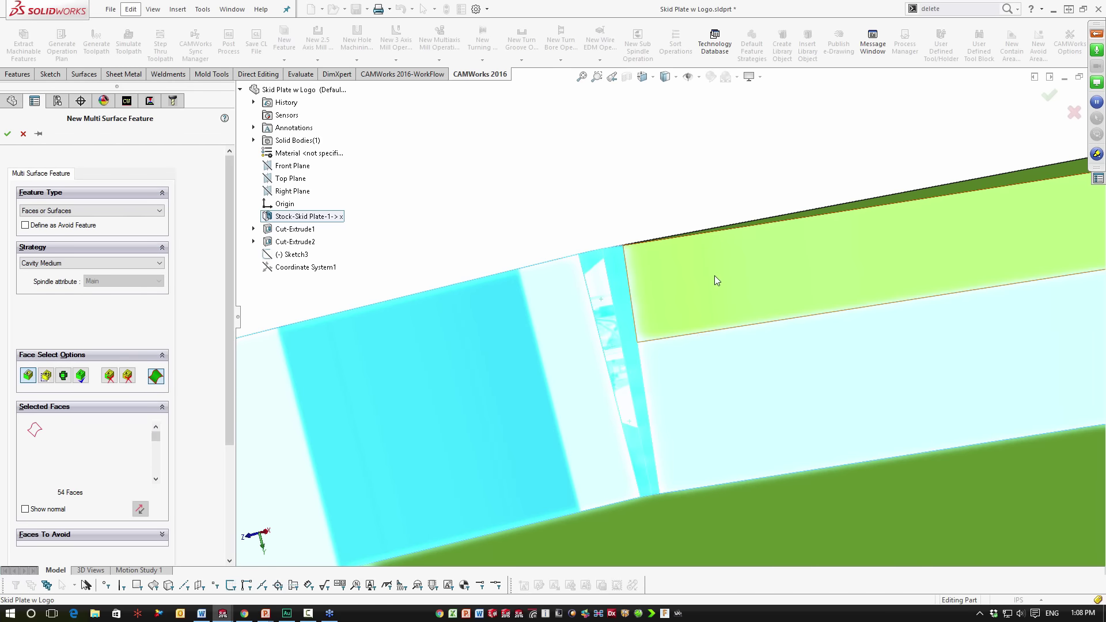
# Add the last unselected edge faces to complete the loop around the plate's perimeter and check the whole outline
pyautogui.moveTo(714, 275); pyautogui.dragTo(823, 337, button='middle')
pyautogui.click(1062, 220)
pyautogui.click(1052, 254)
pyautogui.click(1078, 254)
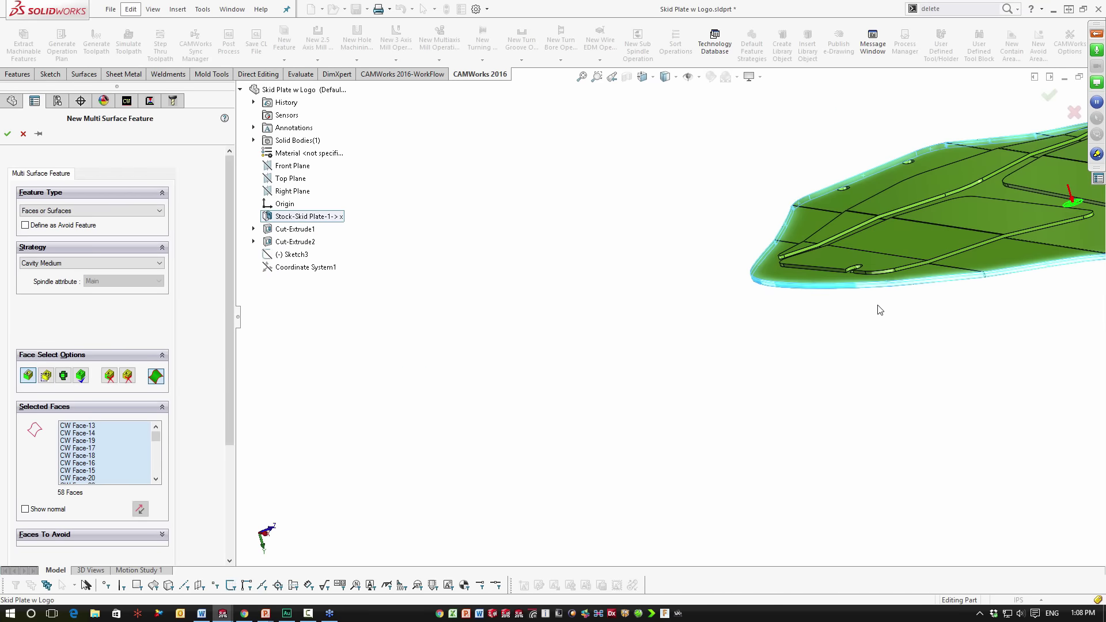
pyautogui.keyDown('ctrl'); pyautogui.moveTo(880, 309); pyautogui.dragTo(686, 375, button='middle'); pyautogui.keyUp('ctrl')
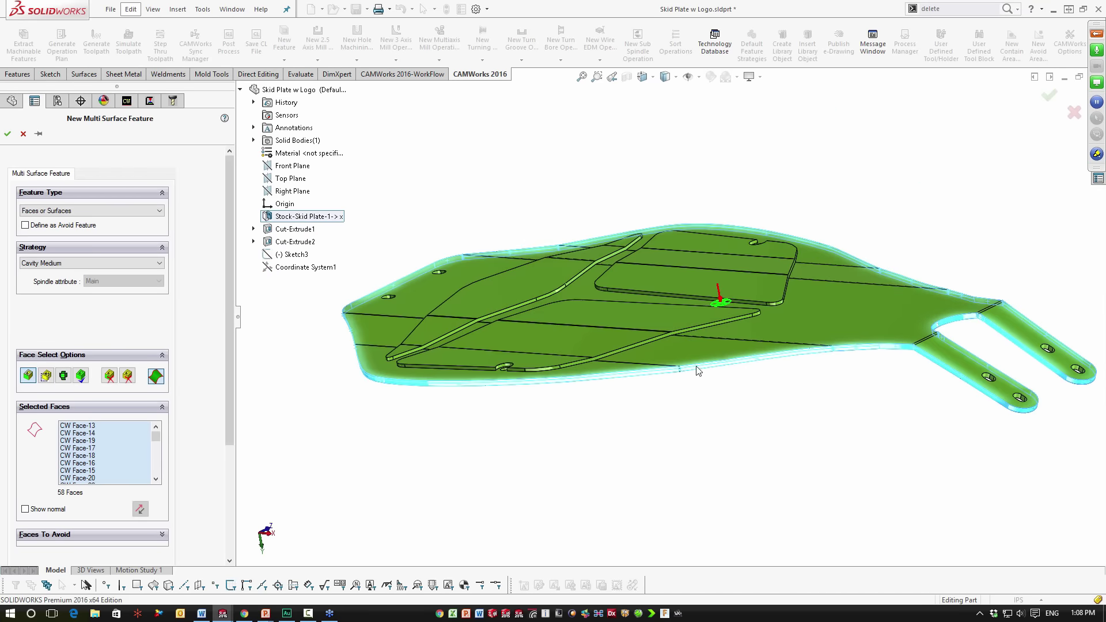
# Set the multi surface feature's strategy to 5 Axis and create the feature
pyautogui.click(86, 263)
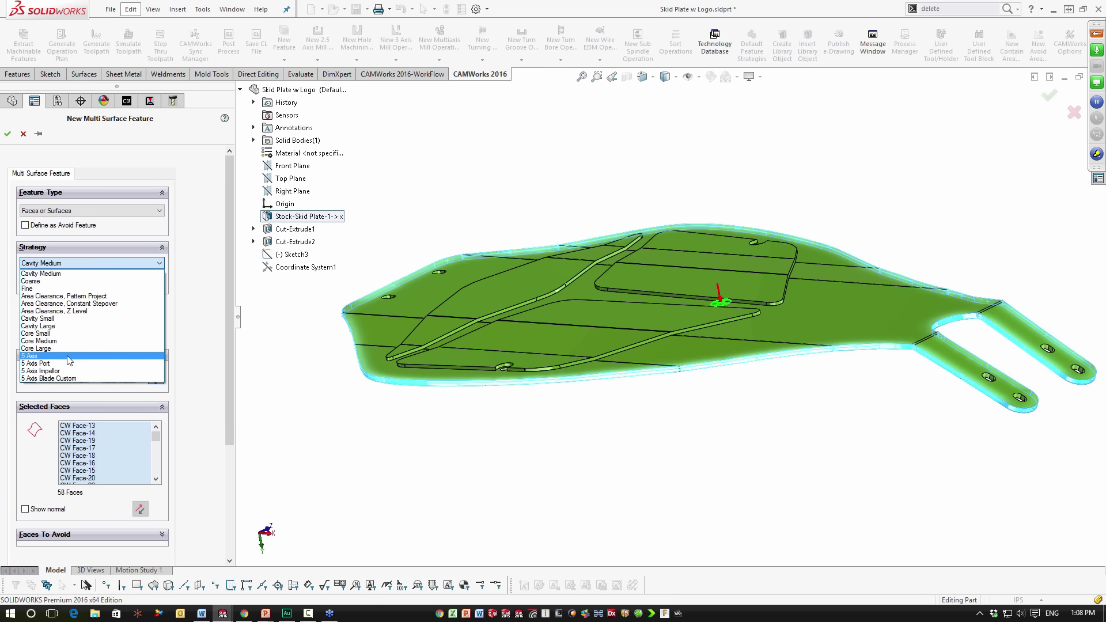
pyautogui.click(69, 356)
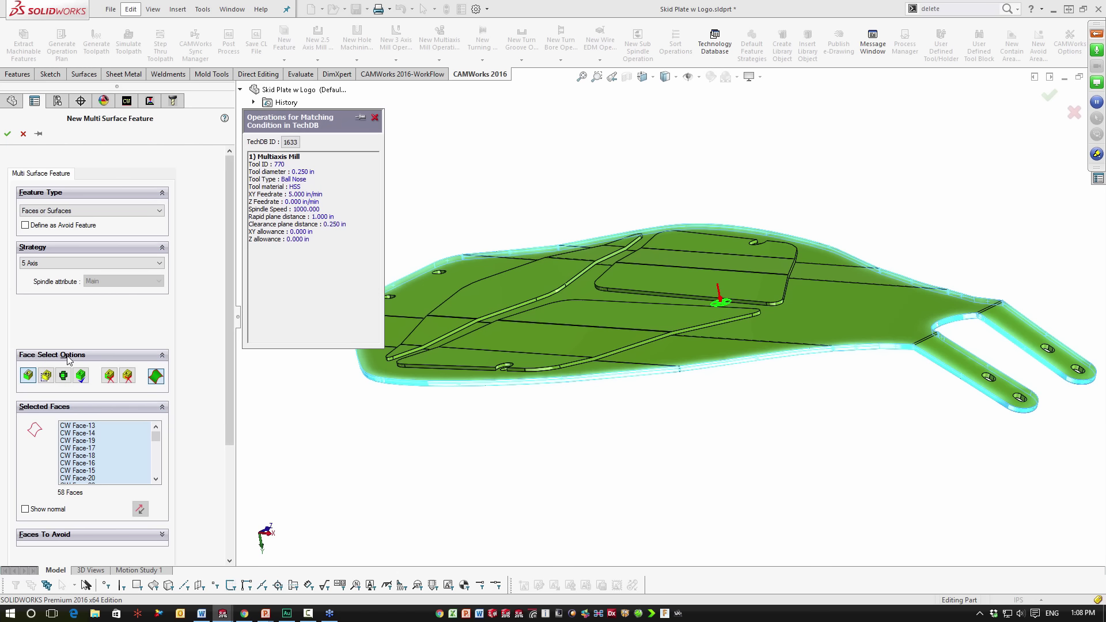
pyautogui.click(7, 133)
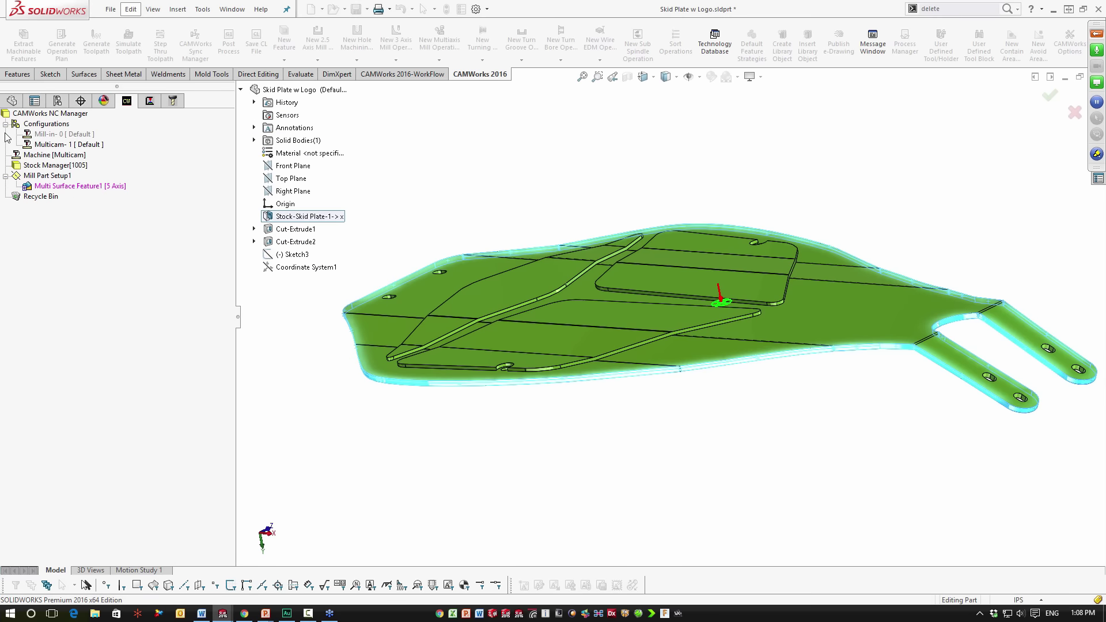
# Generate the operation plan for the multi surface feature and open its multiaxis mill operation's tool and pattern parameters
pyautogui.rightClick(101, 189)
pyautogui.click(141, 237)
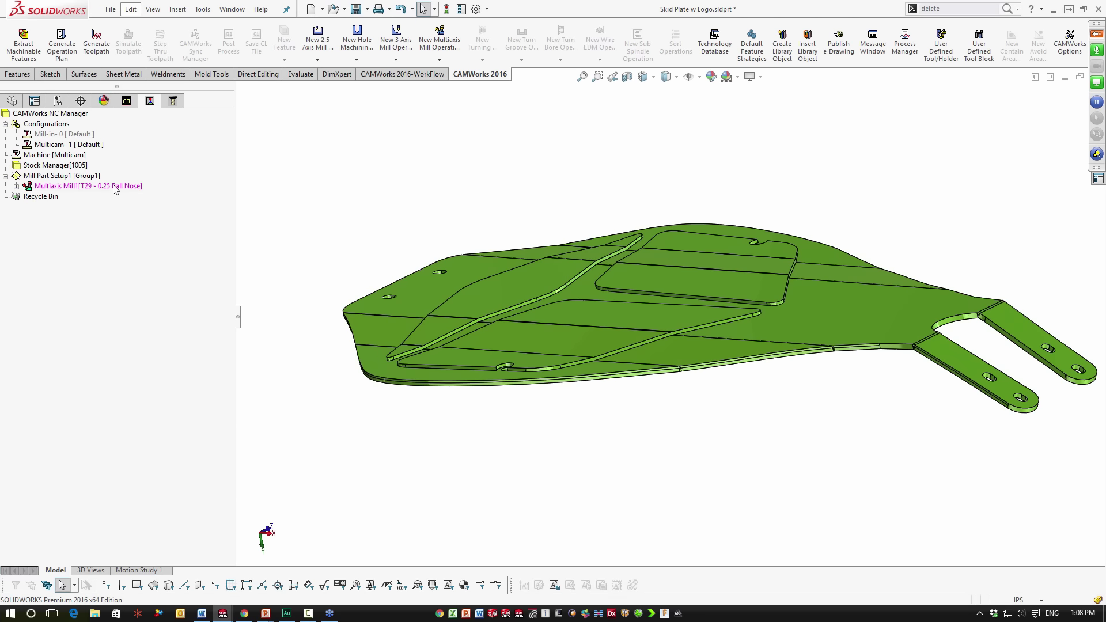
pyautogui.click(116, 188)
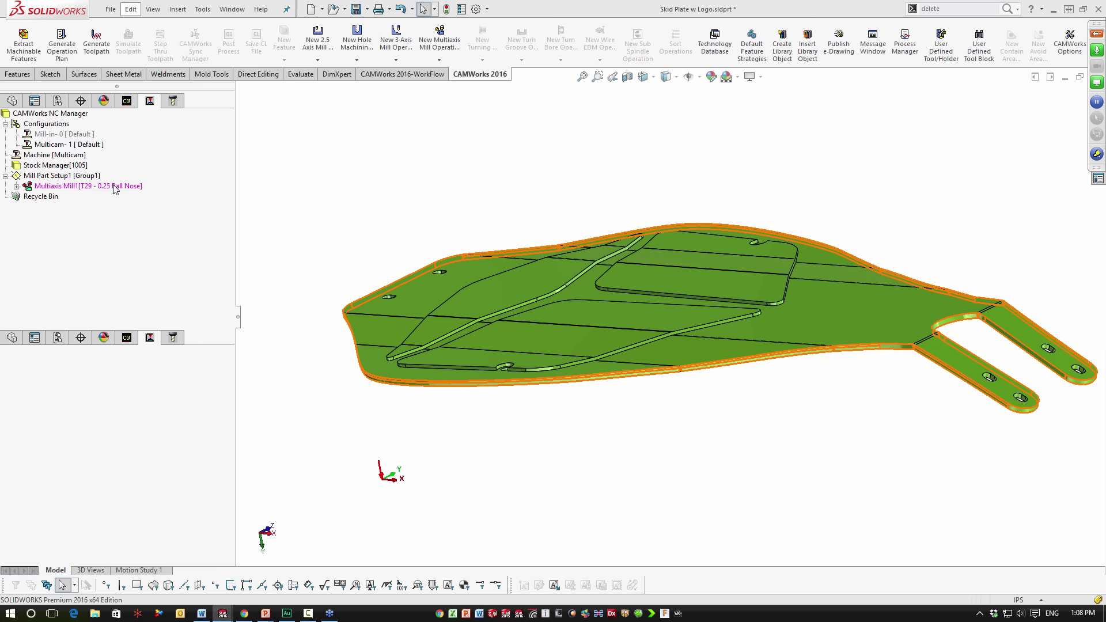
pyautogui.doubleClick(115, 186)
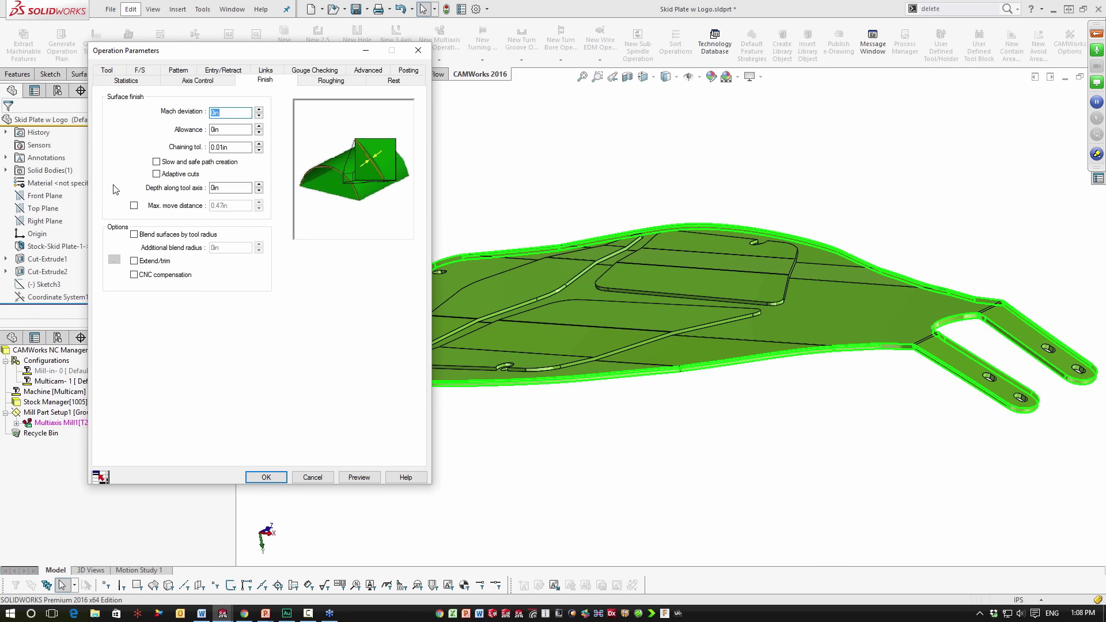
pyautogui.click(110, 72)
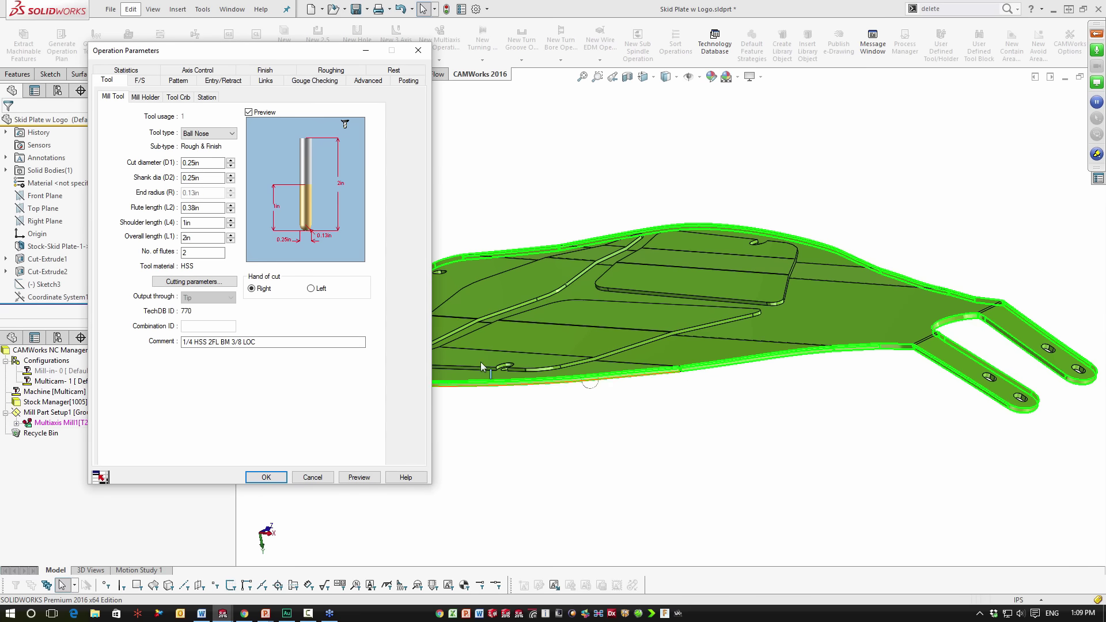
pyautogui.click(173, 82)
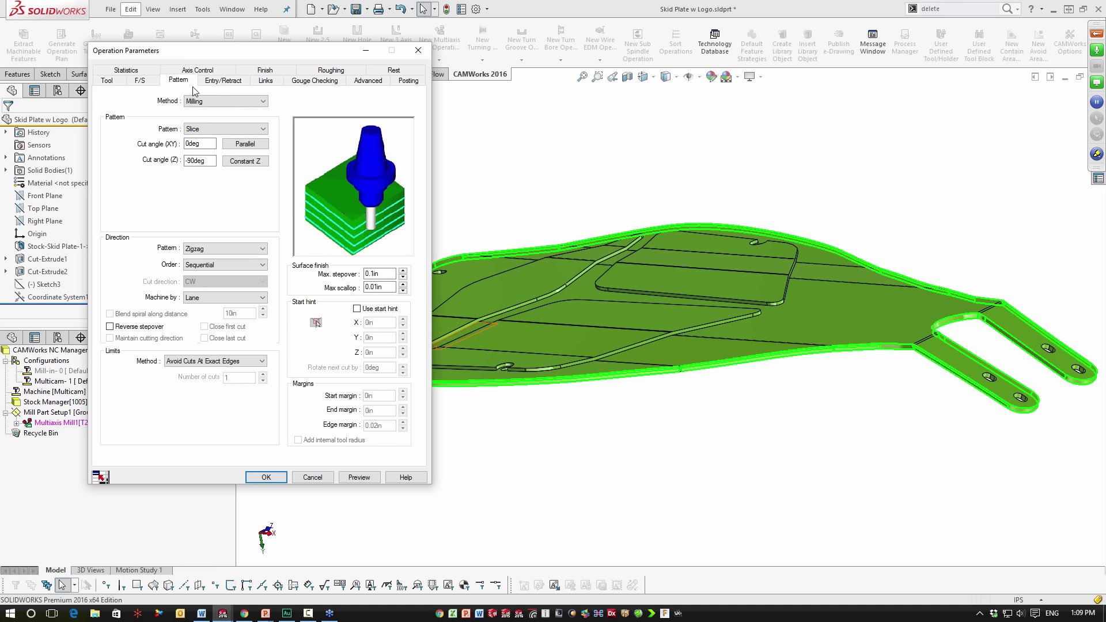
# Try the Cuts Across Curve, Offset From Curve, Curve Projection, Offset From Surface and both Flowline patterns to compare them
pyautogui.click(237, 134)
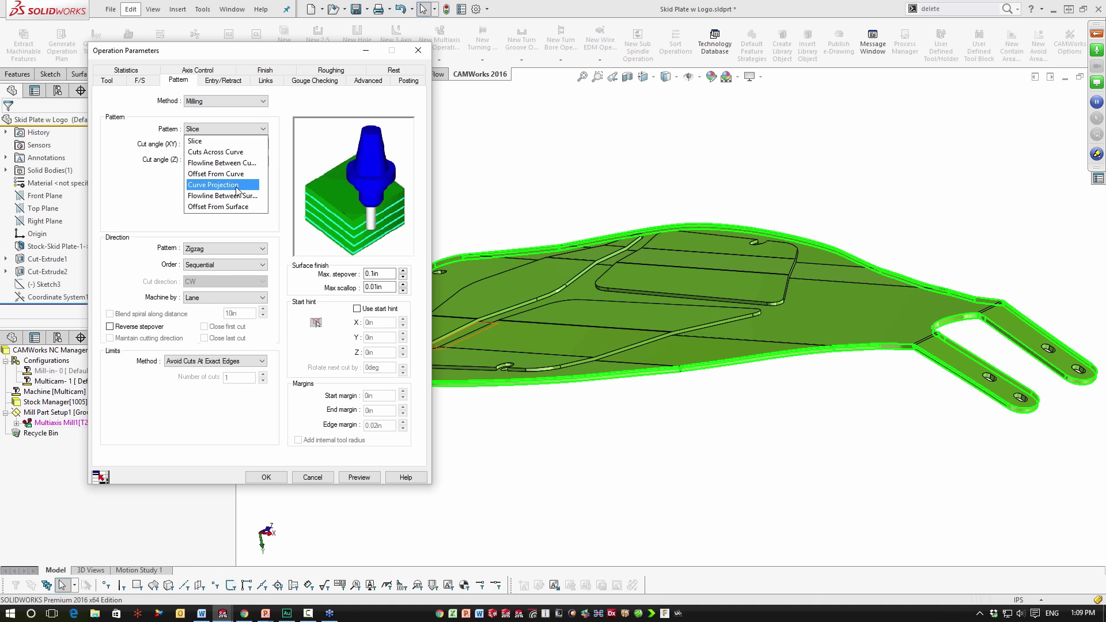
pyautogui.click(225, 152)
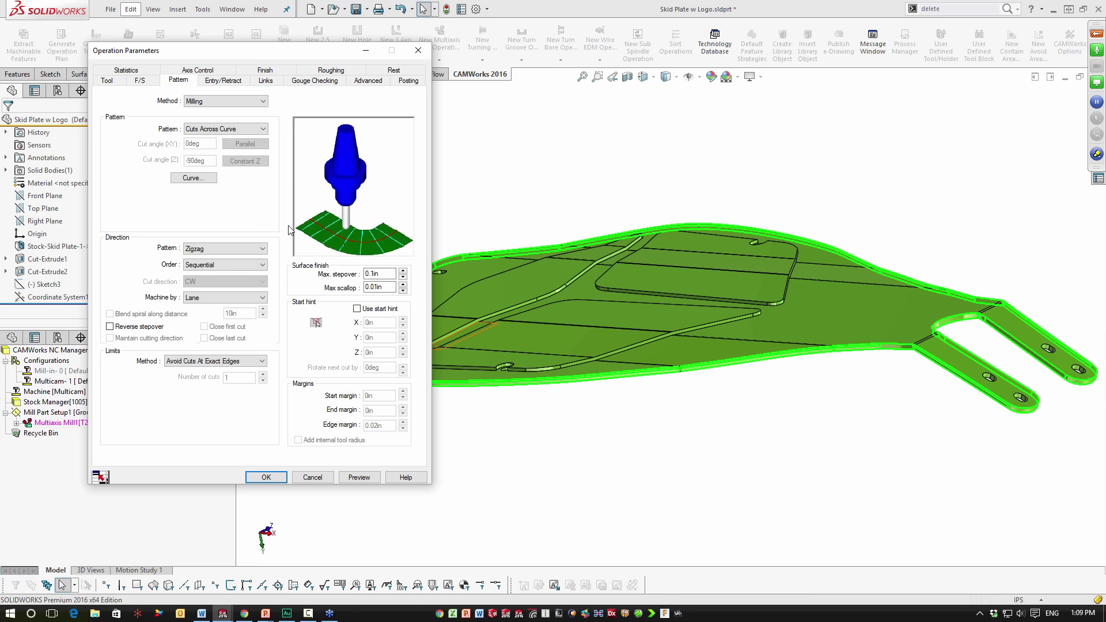
pyautogui.click(251, 129)
pyautogui.click(230, 161)
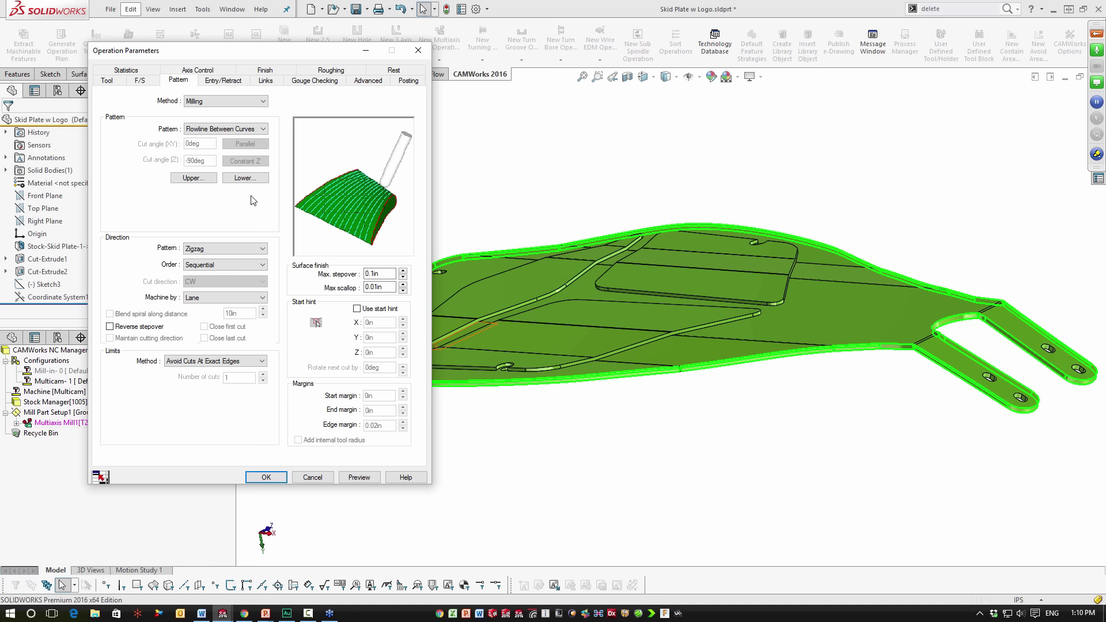
pyautogui.click(254, 129)
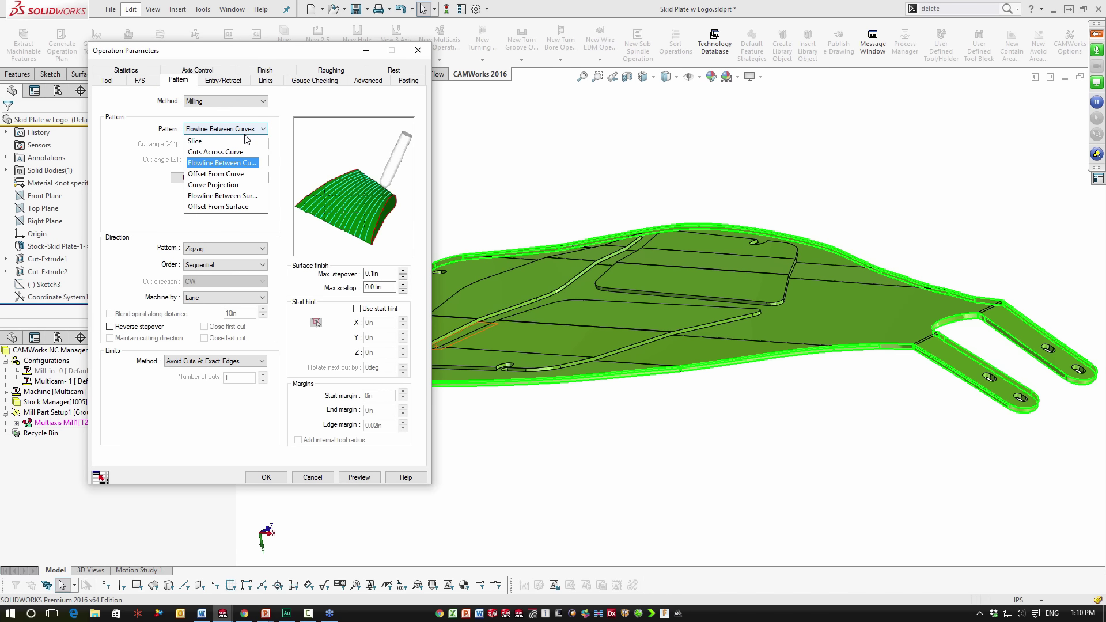
pyautogui.click(241, 179)
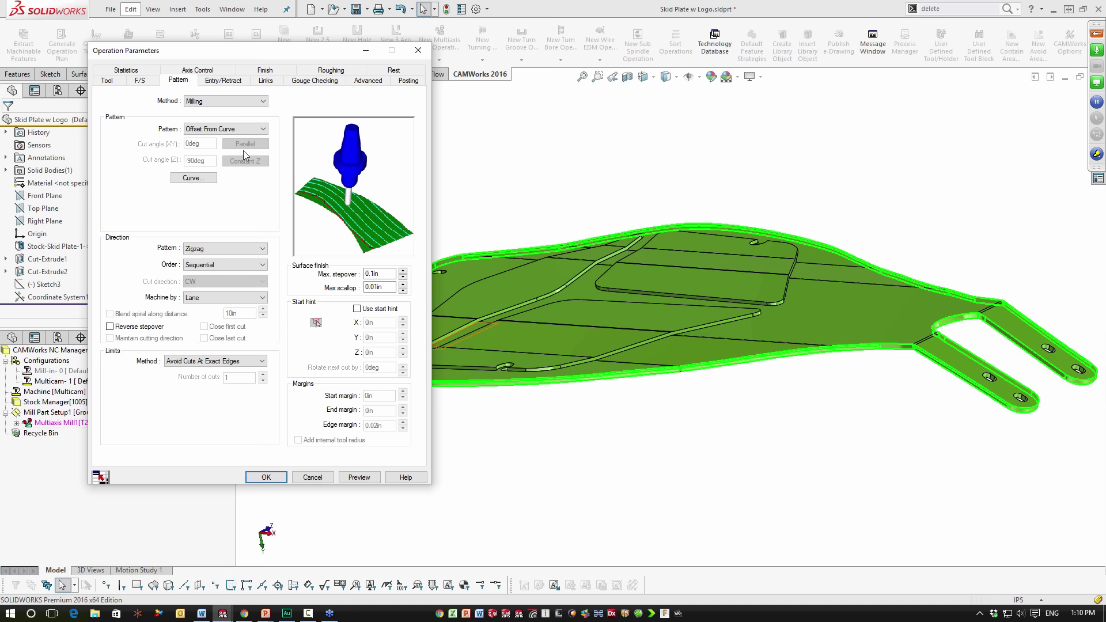
pyautogui.click(245, 129)
pyautogui.click(234, 185)
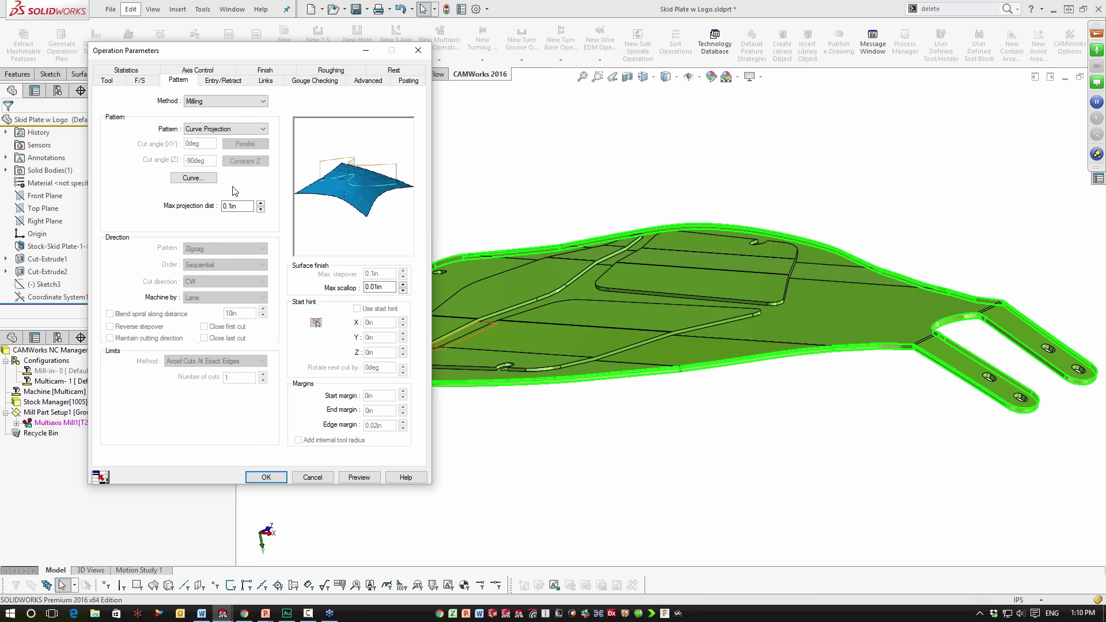
pyautogui.click(231, 129)
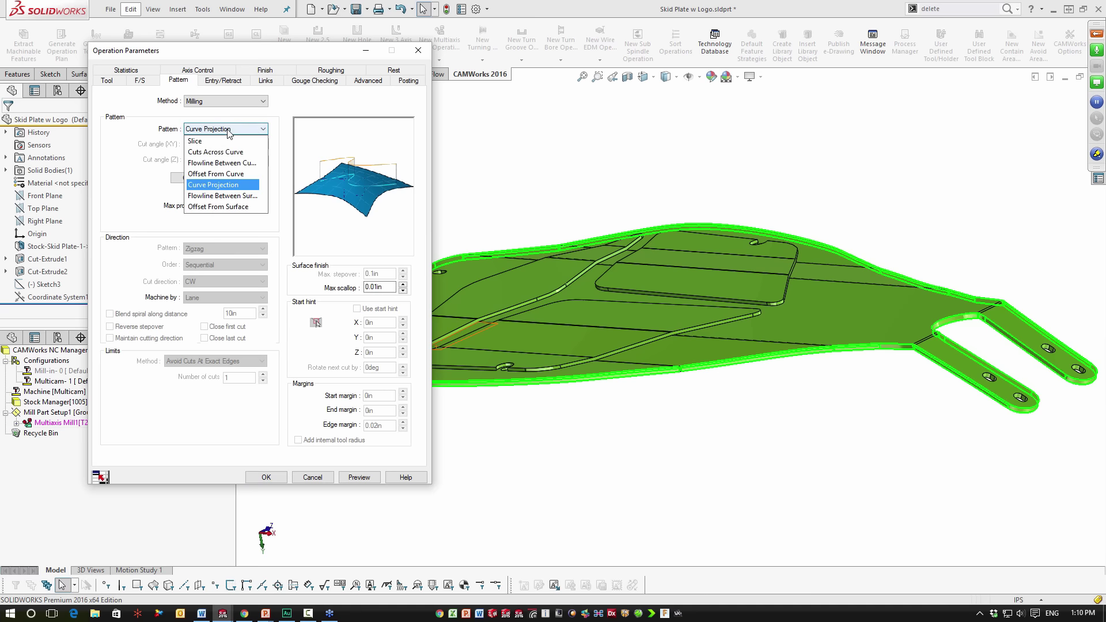
pyautogui.click(243, 196)
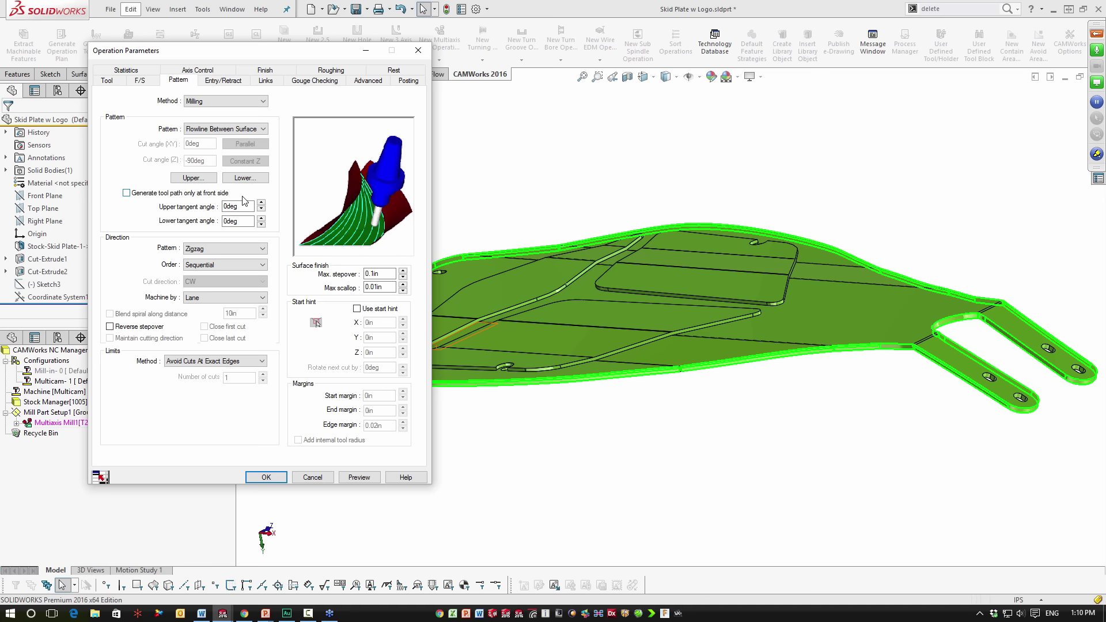
pyautogui.click(256, 129)
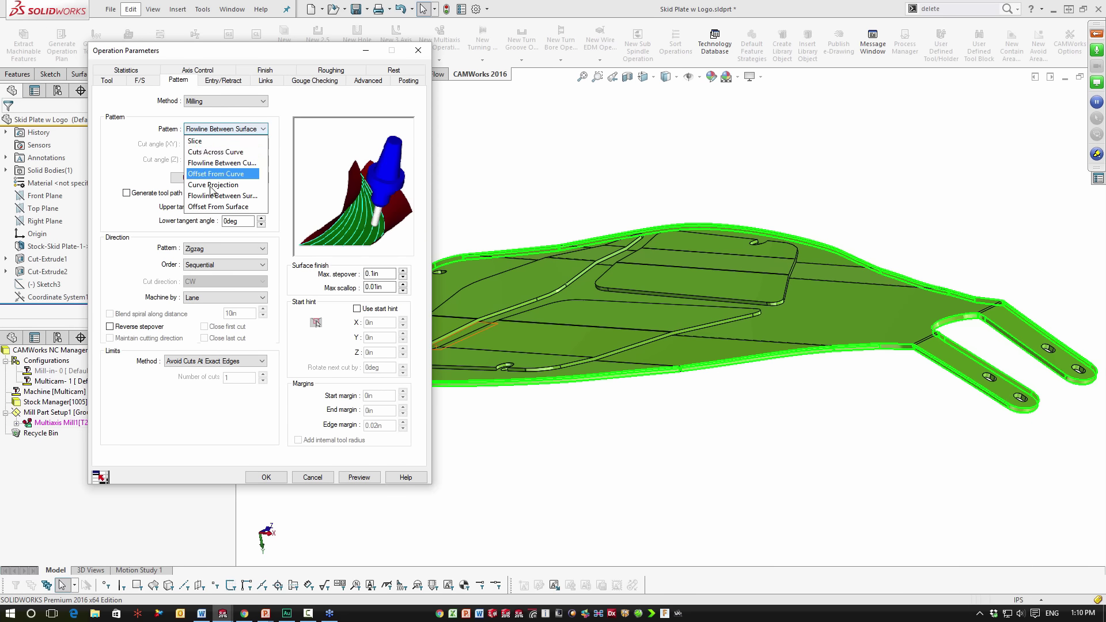
pyautogui.click(208, 207)
# Set the toolpath pattern to Offset From Curve and open its curve definition
pyautogui.click(219, 135)
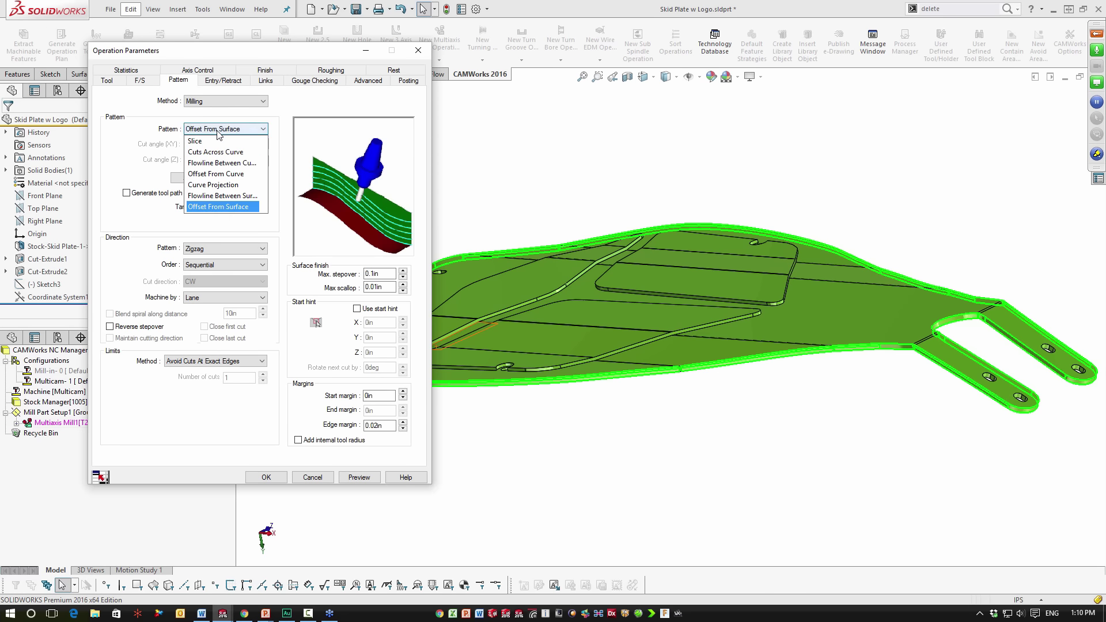
pyautogui.click(221, 174)
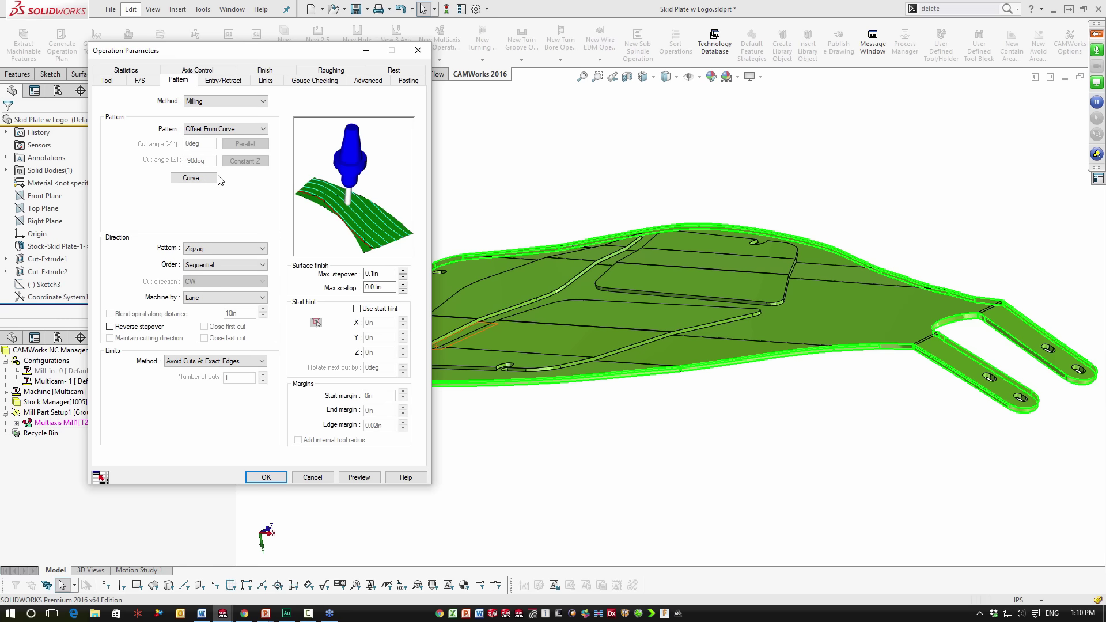
pyautogui.click(195, 178)
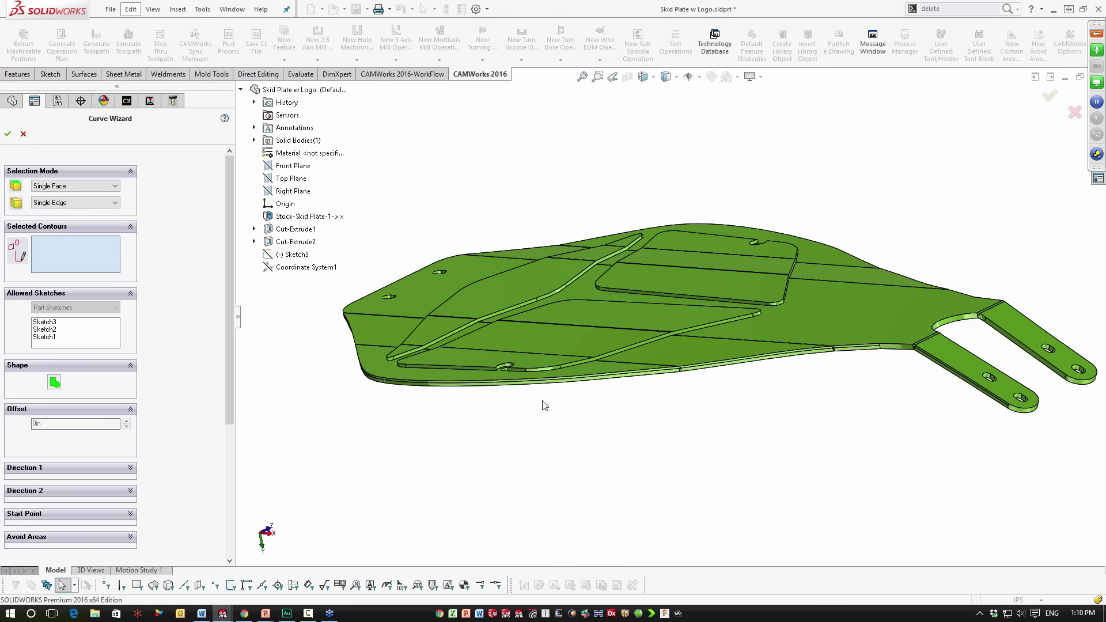
# Select the plate's upper outer edge before the mid-side bend, the short bend edge and the long edge beyond it
pyautogui.scroll(-10, 544, 405)
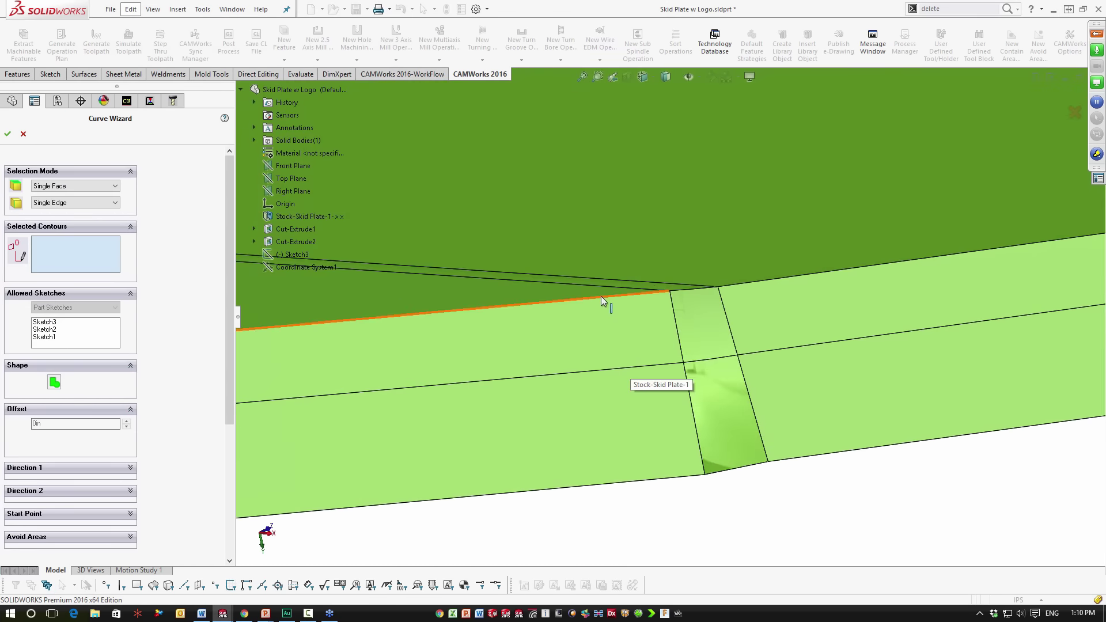
pyautogui.click(600, 297)
pyautogui.click(683, 290)
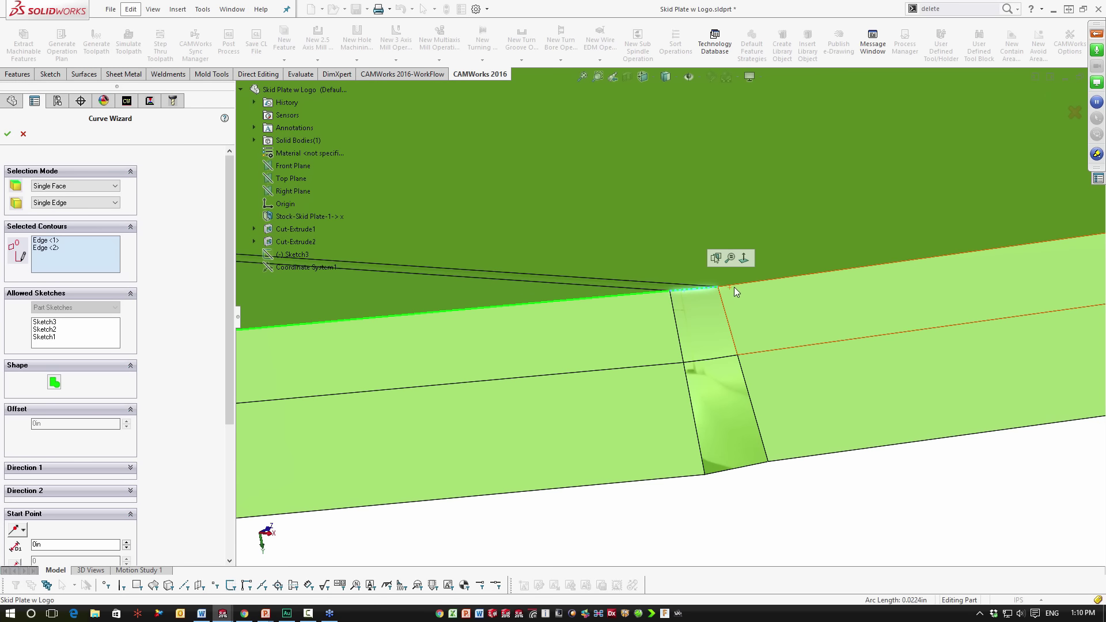
pyautogui.click(734, 285)
# Add the short upper edges at the next bend toward the fork arms and the edge following them to the contour
pyautogui.scroll(6, 899, 304)
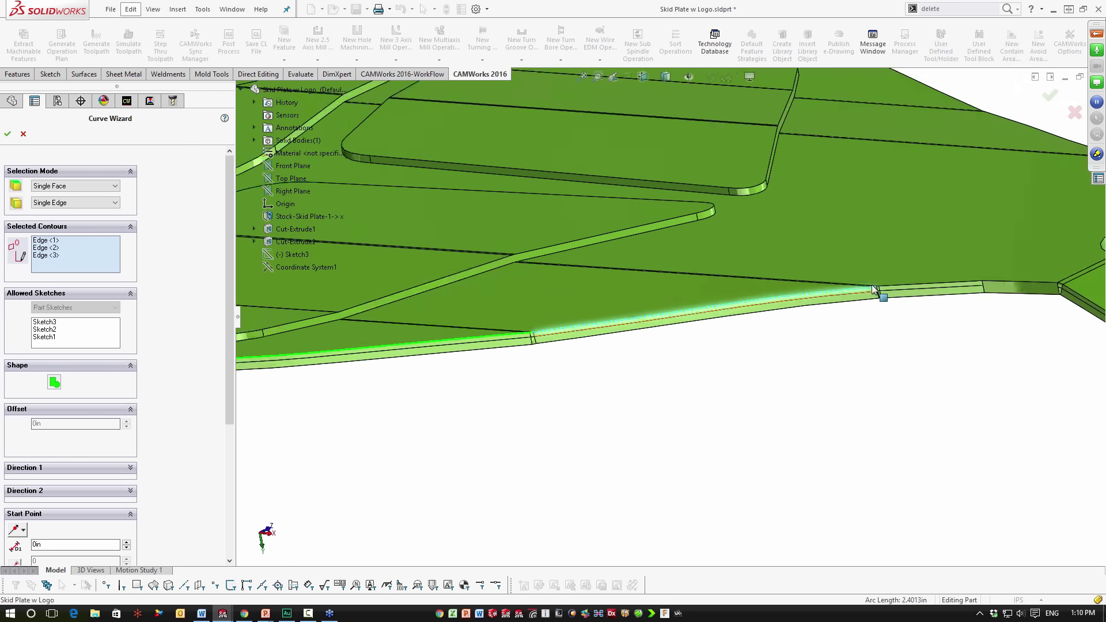
pyautogui.scroll(-8, 873, 289)
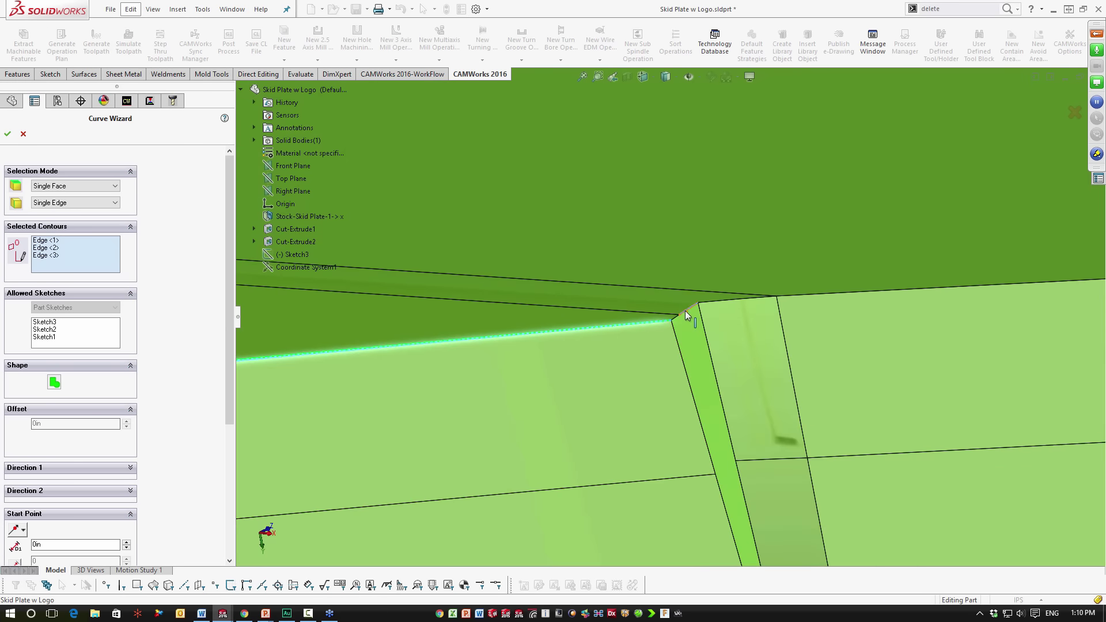
pyautogui.click(675, 319)
pyautogui.click(733, 304)
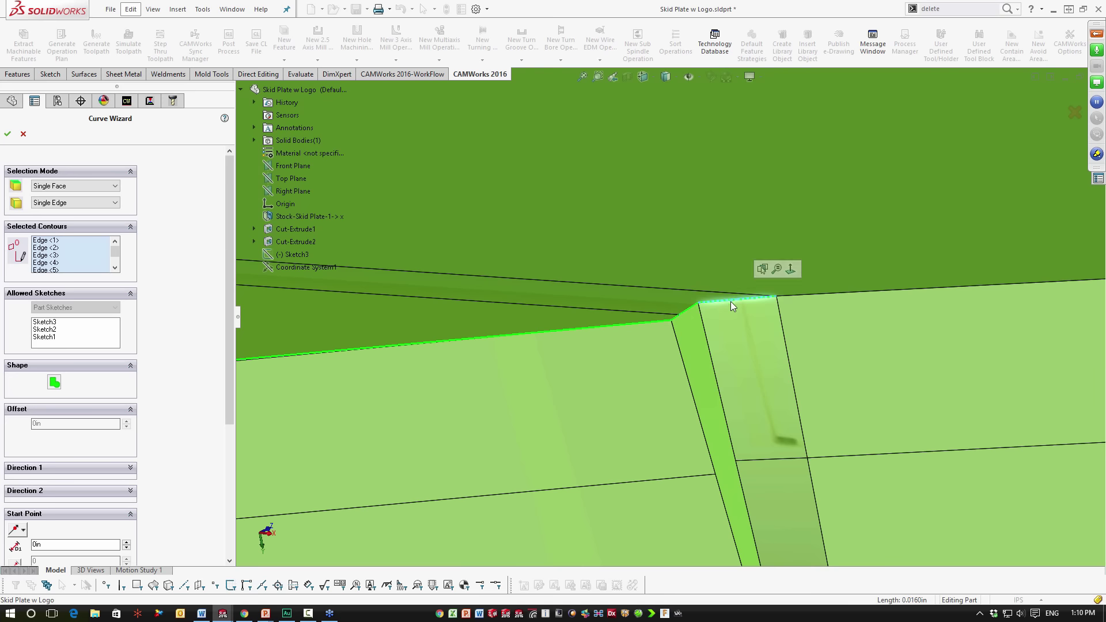
pyautogui.click(795, 296)
# Add the upper edge leading to the near fork arm, its bend edge and the arm's long outer edge
pyautogui.moveTo(880, 333); pyautogui.dragTo(648, 326, button='middle')
pyautogui.click(852, 305)
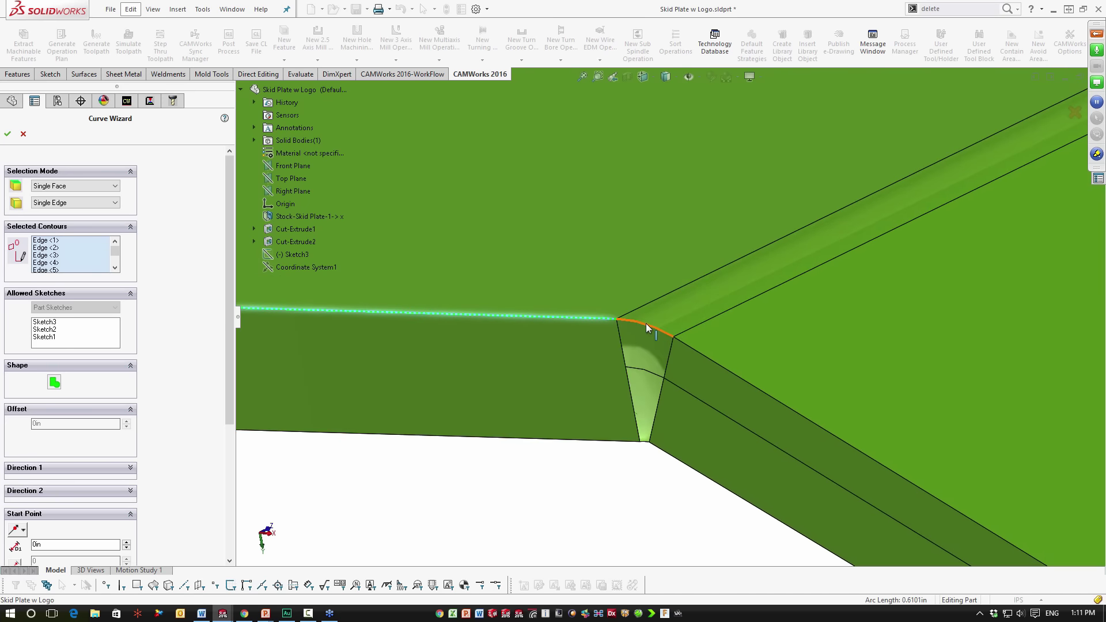
pyautogui.click(645, 323)
pyautogui.click(693, 344)
# Add the curved upper edge of the notch between the two fork arms to the contour
pyautogui.scroll(5, 818, 371)
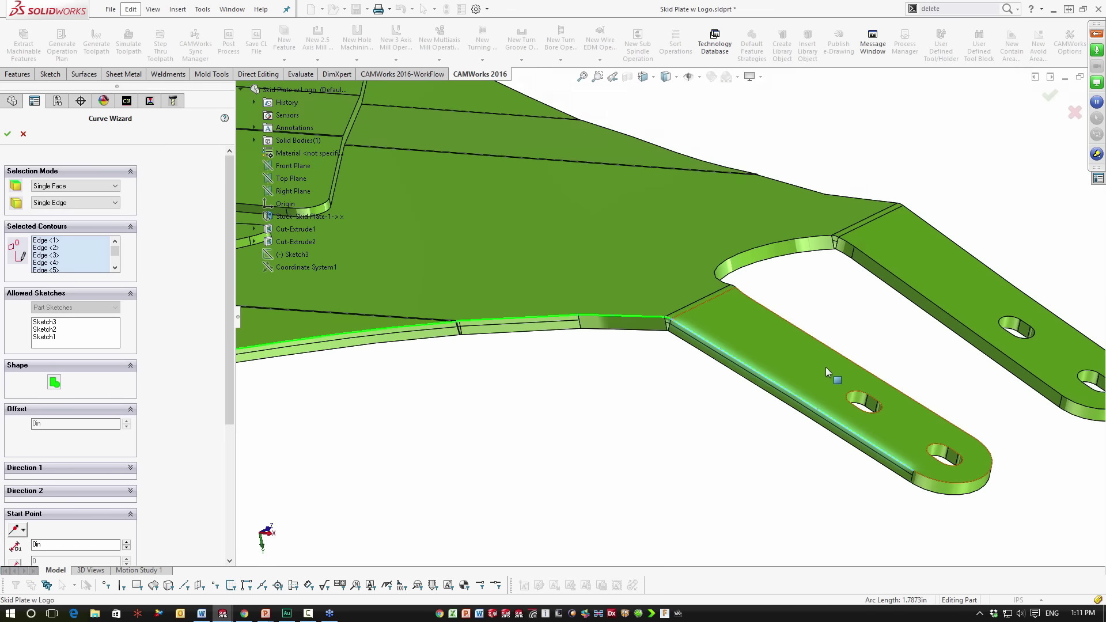
pyautogui.scroll(-5, 707, 251)
pyautogui.click(705, 243)
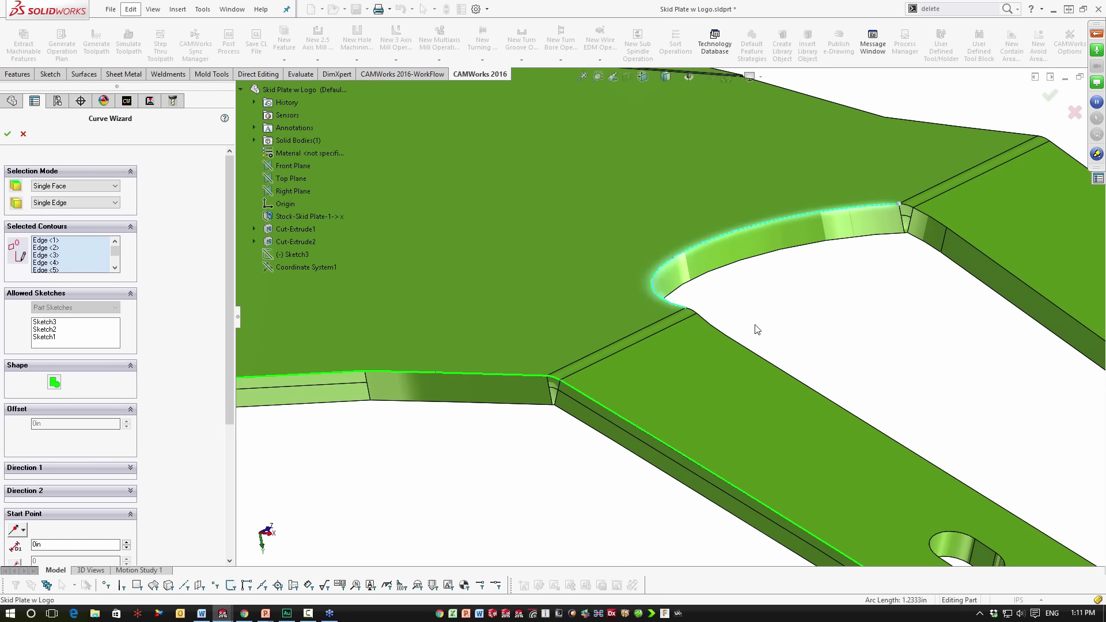
# Add the short bend edge at the notch's near end, the adjoining fillet edge and the near fork arm's inner edge
pyautogui.scroll(5, 708, 311)
pyautogui.moveTo(709, 311); pyautogui.dragTo(741, 332, button='middle')
pyautogui.scroll(-5, 741, 332)
pyautogui.scroll(-5, 693, 279)
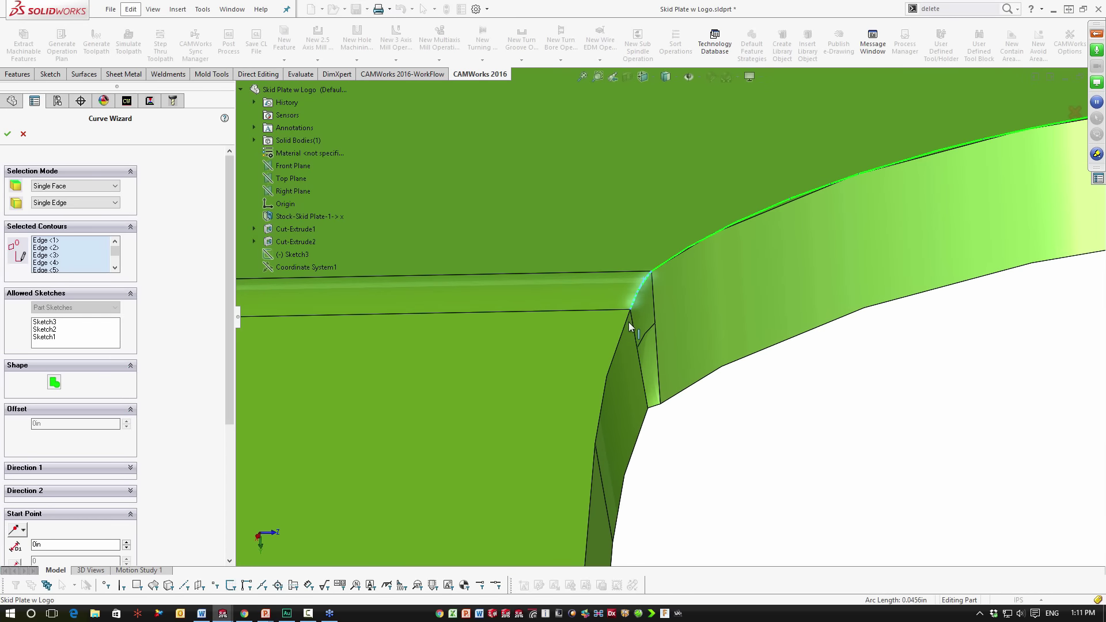
pyautogui.click(624, 326)
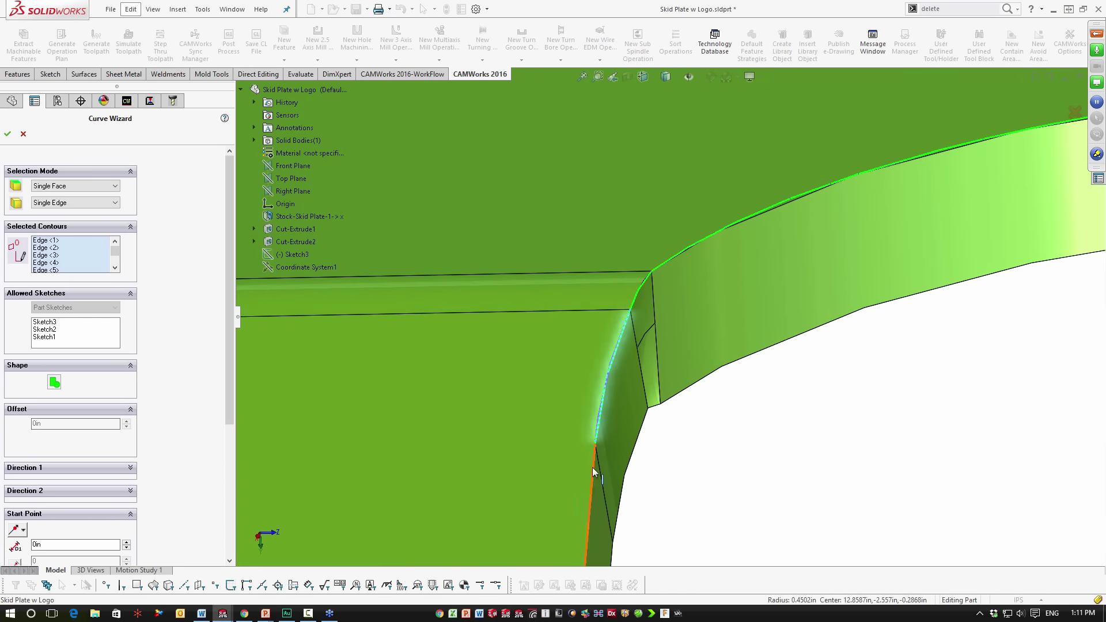
pyautogui.click(592, 468)
# Add the rounded upper edges at both fork arm tips and the far arm's straight inner edge to the contour
pyautogui.scroll(5, 611, 490)
pyautogui.scroll(-5, 663, 370)
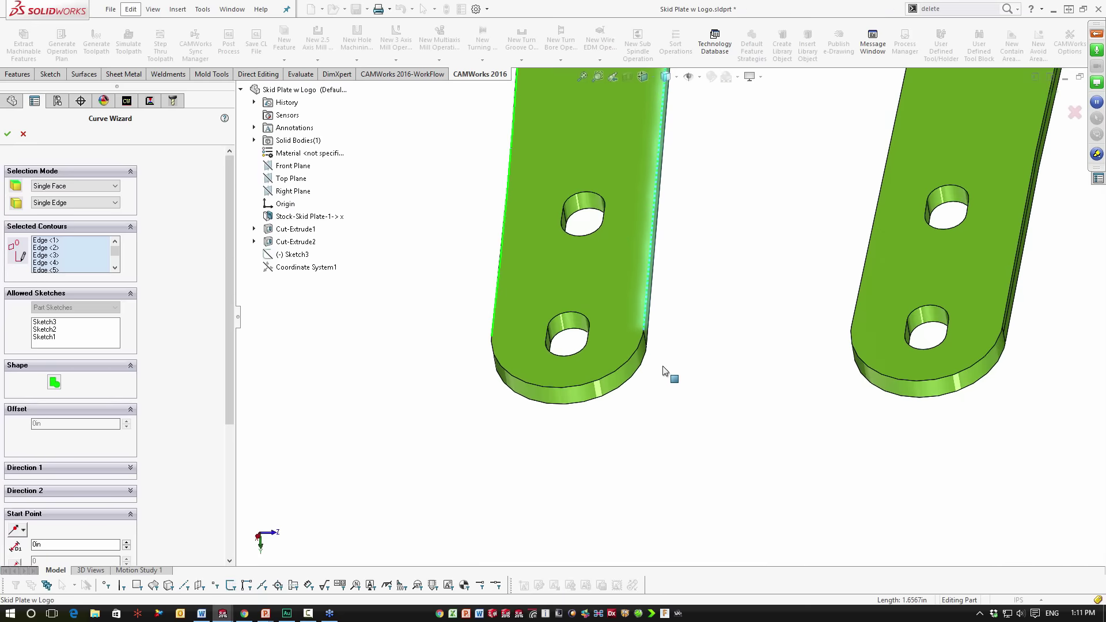
pyautogui.click(629, 357)
pyautogui.click(862, 365)
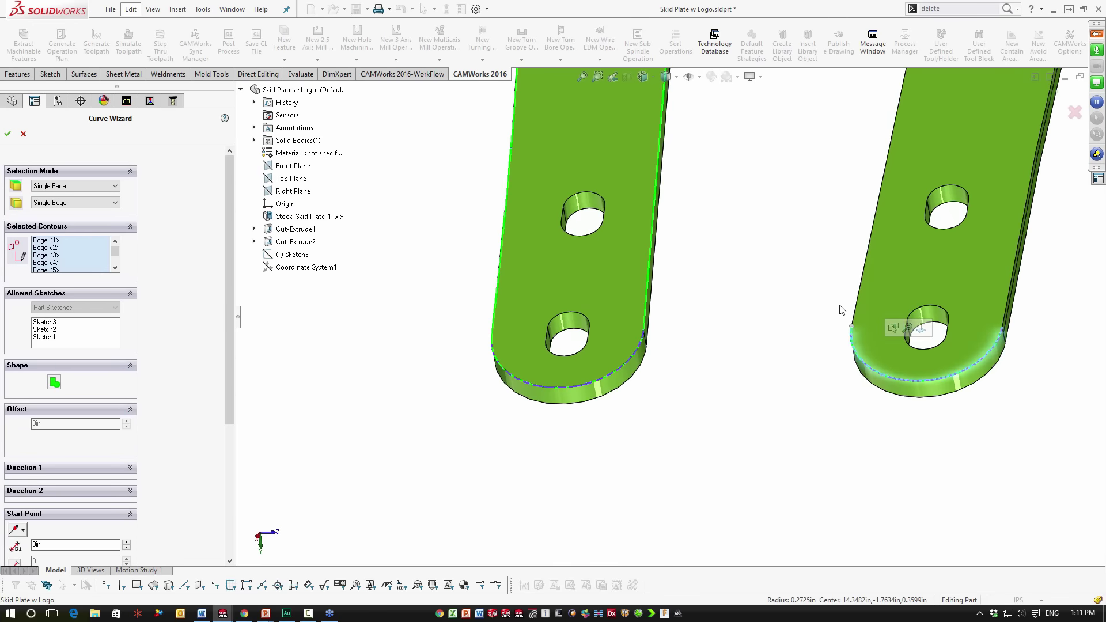
pyautogui.moveTo(862, 365); pyautogui.dragTo(854, 298, button='middle')
pyautogui.click(854, 297)
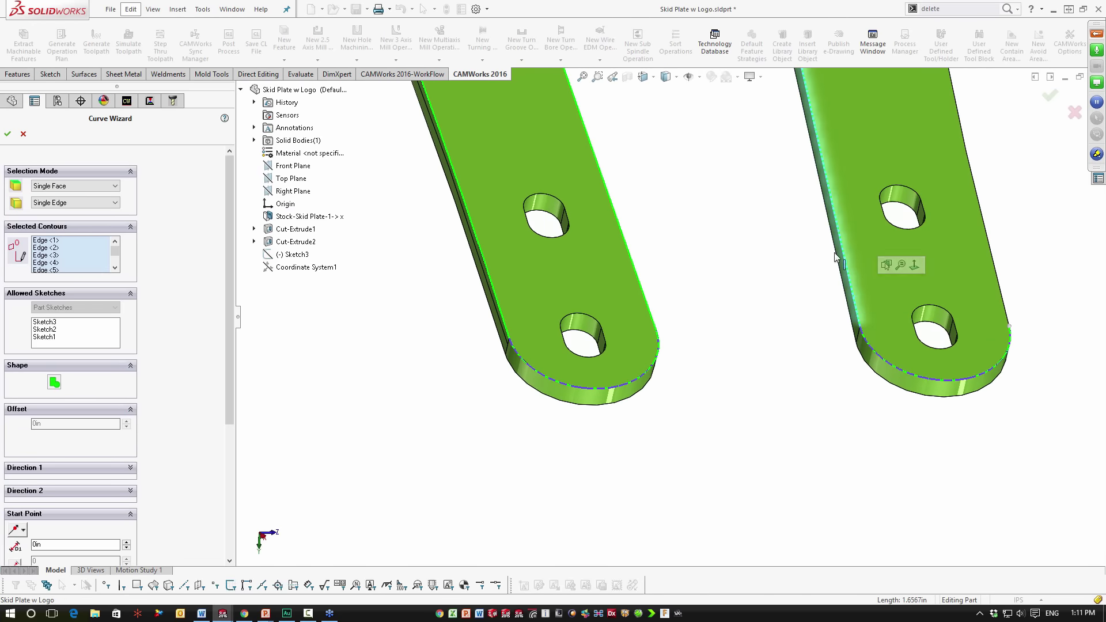
# Add the short bend edge and fillet edge joining the notch to the far fork arm's inner edge
pyautogui.scroll(3, 703, 222)
pyautogui.scroll(-8, 722, 206)
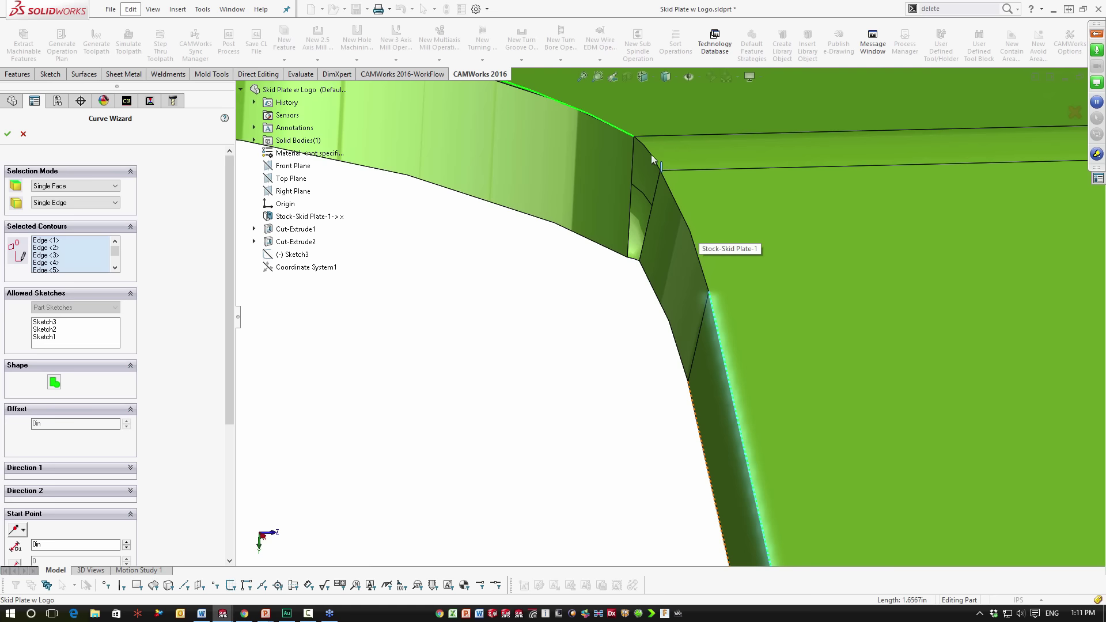
pyautogui.click(669, 189)
pyautogui.scroll(5, 827, 357)
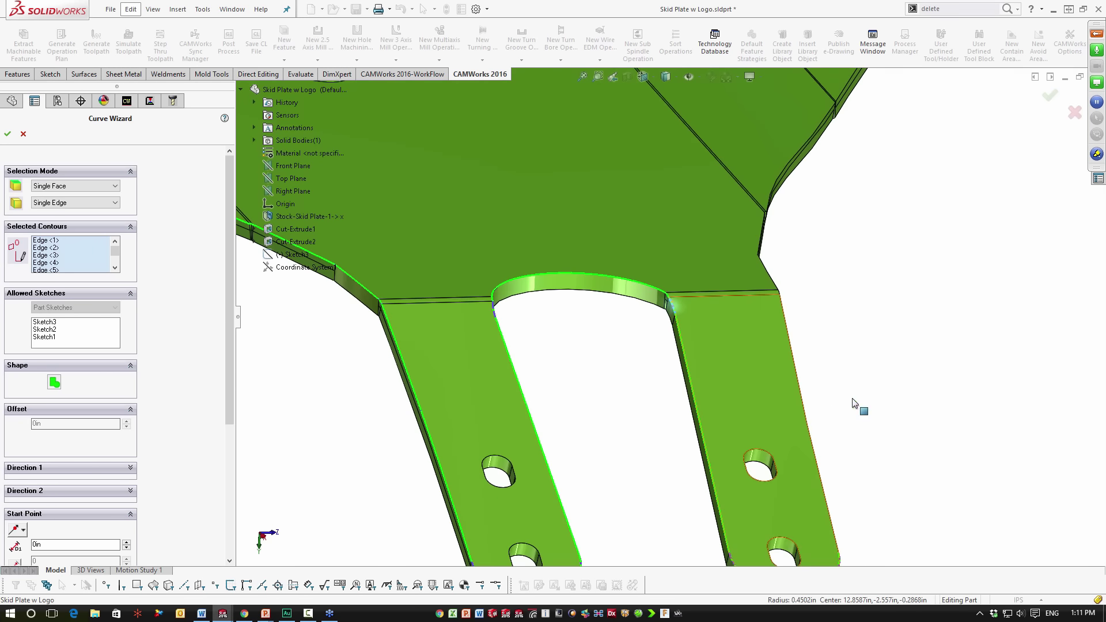
# Add the far fork arm's outer edge, its bend edge and the two upper edges that follow along the plate's side
pyautogui.moveTo(854, 403); pyautogui.dragTo(718, 447, button='middle')
pyautogui.scroll(-5, 718, 447)
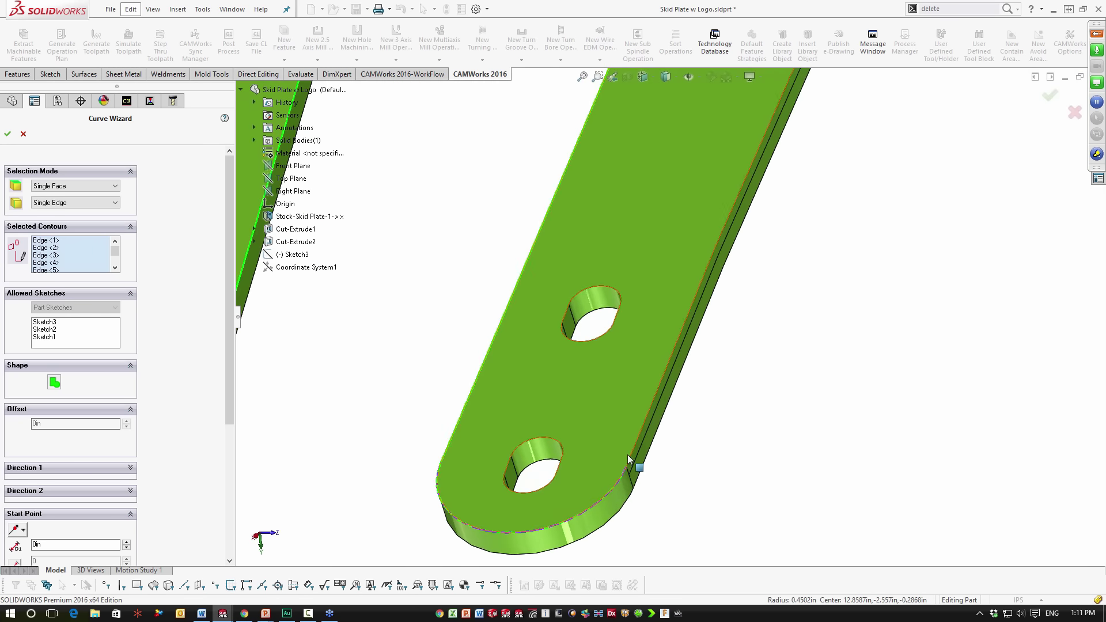
pyautogui.scroll(3, 674, 313)
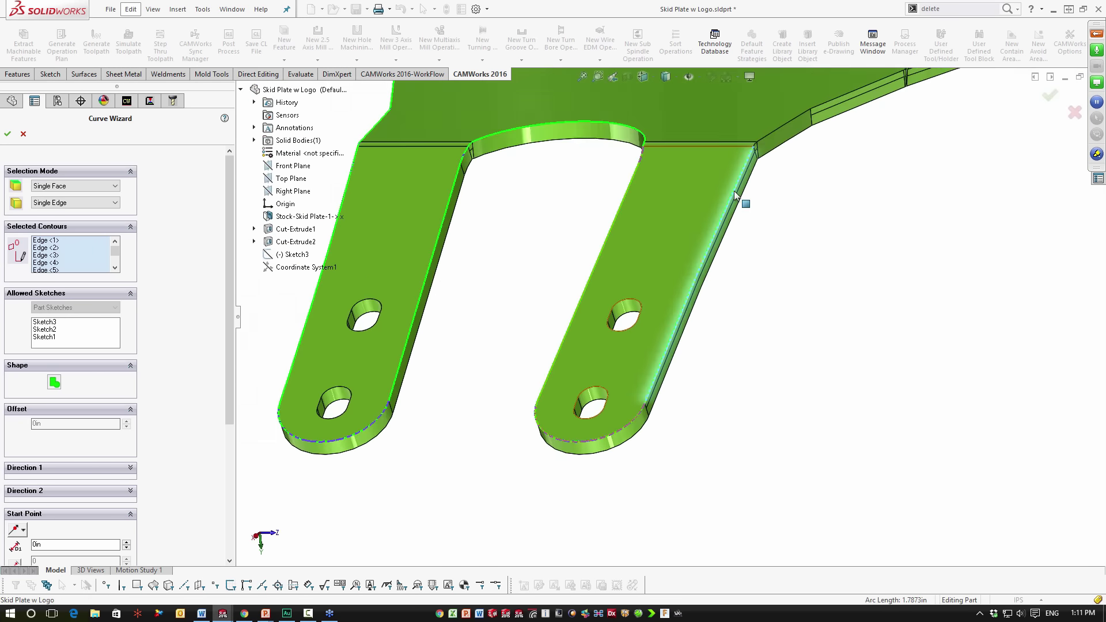
pyautogui.scroll(-6, 735, 195)
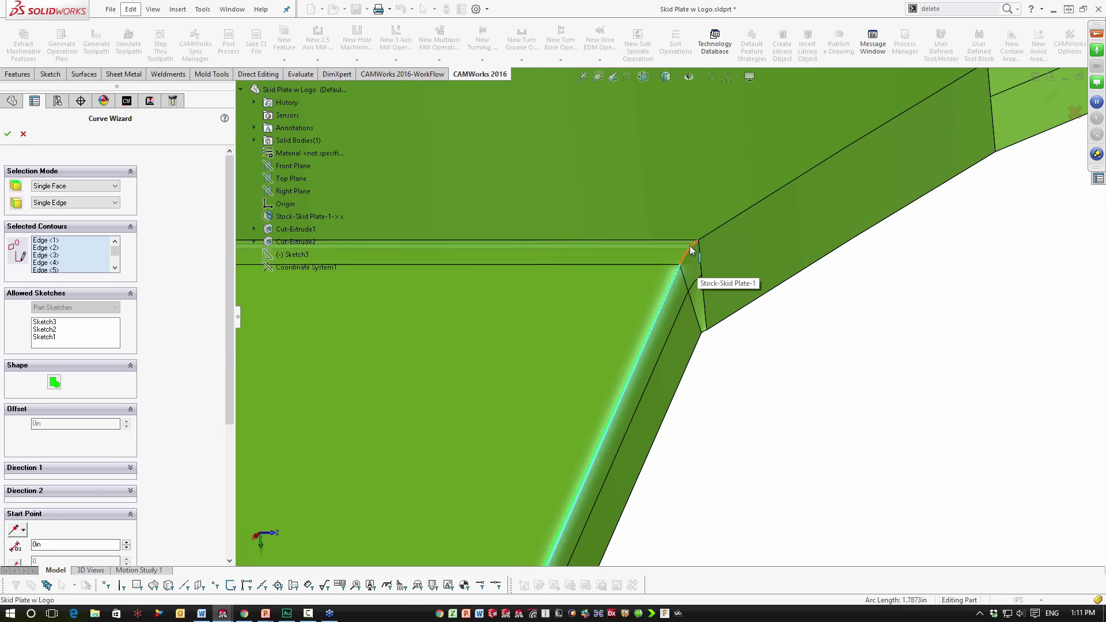
pyautogui.click(713, 234)
pyautogui.keyDown('ctrl'); pyautogui.moveTo(945, 129); pyautogui.dragTo(837, 222, button='middle'); pyautogui.keyUp('ctrl')
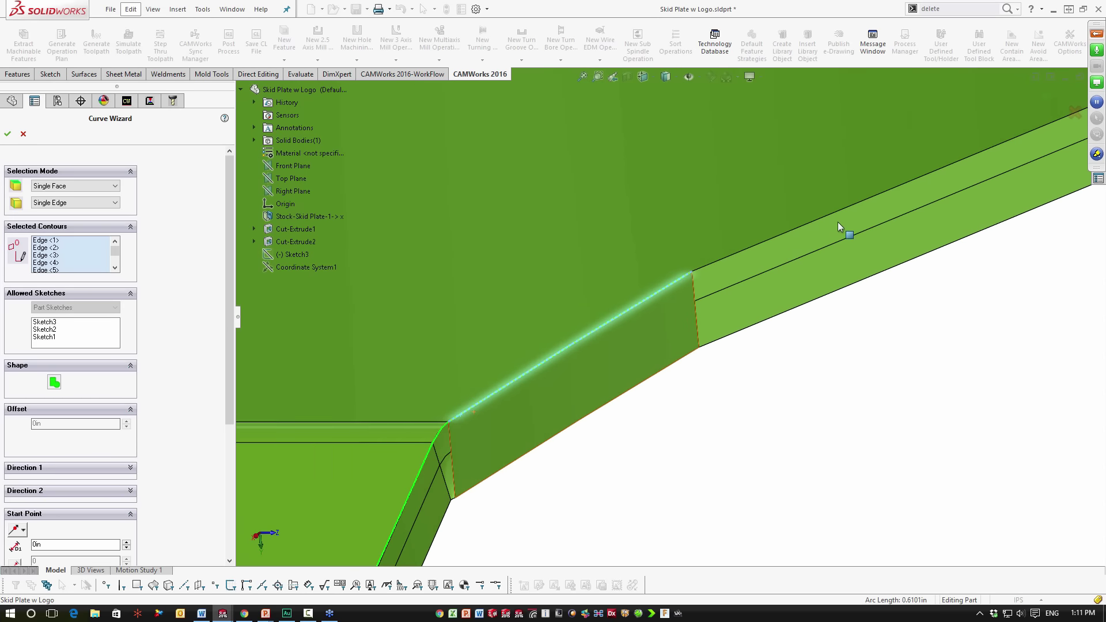
pyautogui.click(831, 213)
# Add the short upper edges at the first side bend beyond the fork arms and the long edge after it
pyautogui.scroll(3, 831, 213)
pyautogui.scroll(-4, 758, 300)
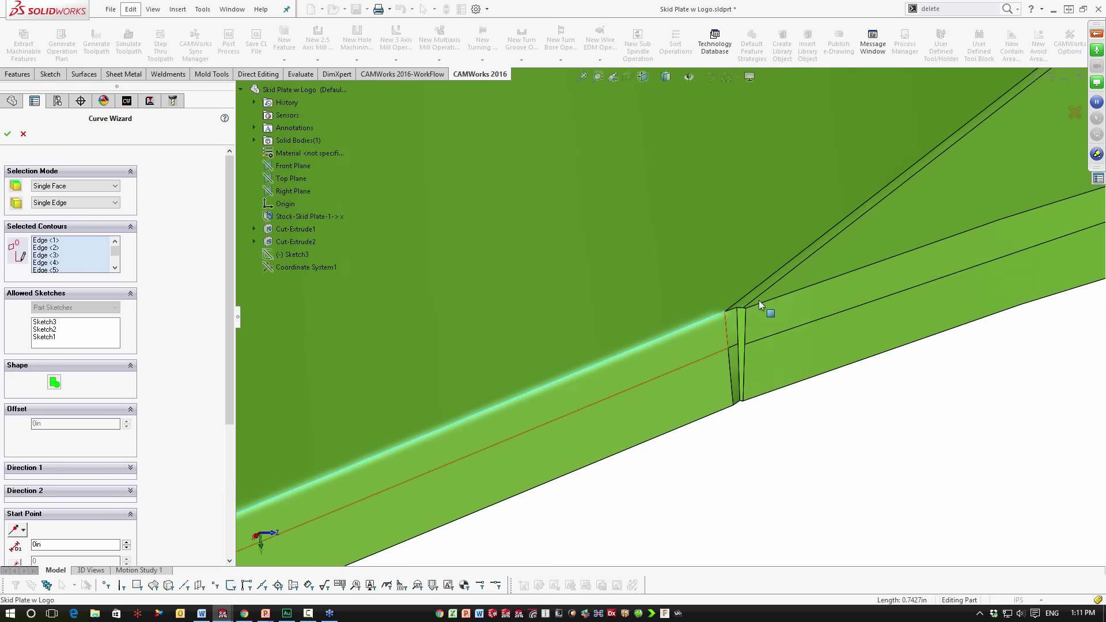
pyautogui.scroll(-3, 758, 299)
pyautogui.click(680, 324)
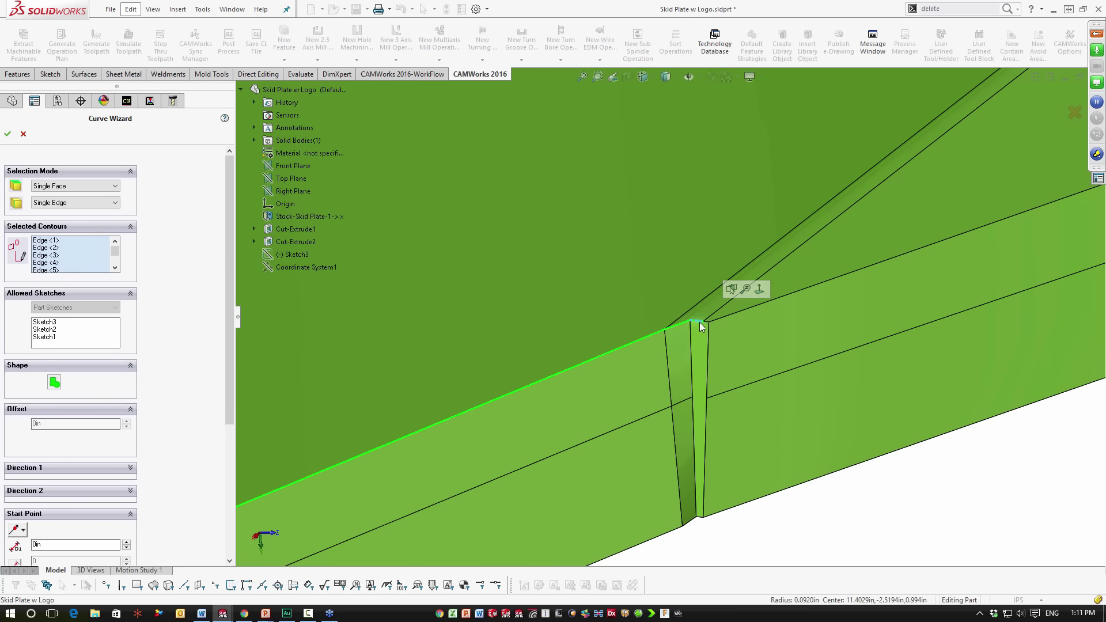
pyautogui.scroll(-2, 699, 322)
pyautogui.click(706, 312)
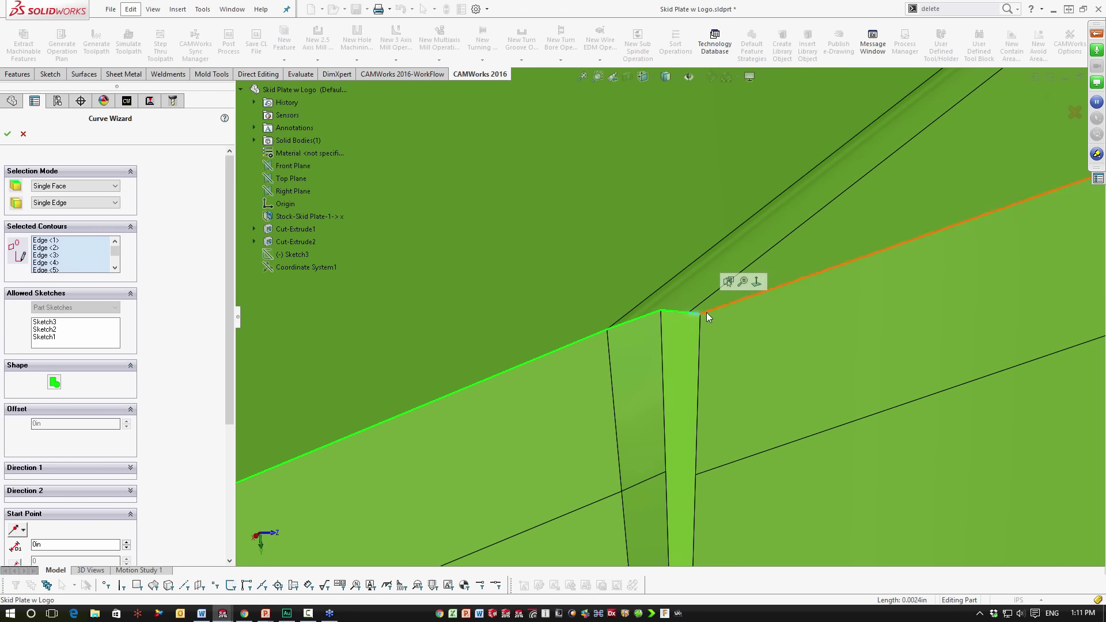
pyautogui.scroll(5, 709, 315)
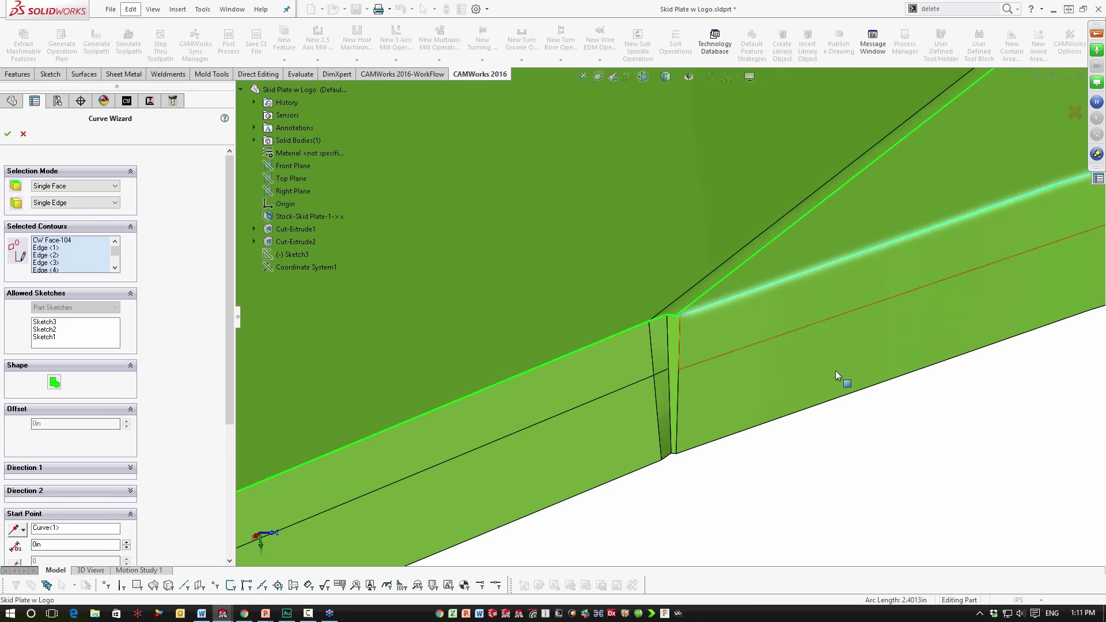
# Add the short edge at the following mid-side bend and the long upper edge beyond it to the contour
pyautogui.moveTo(913, 337); pyautogui.dragTo(895, 247, button='middle')
pyautogui.scroll(-3, 776, 266)
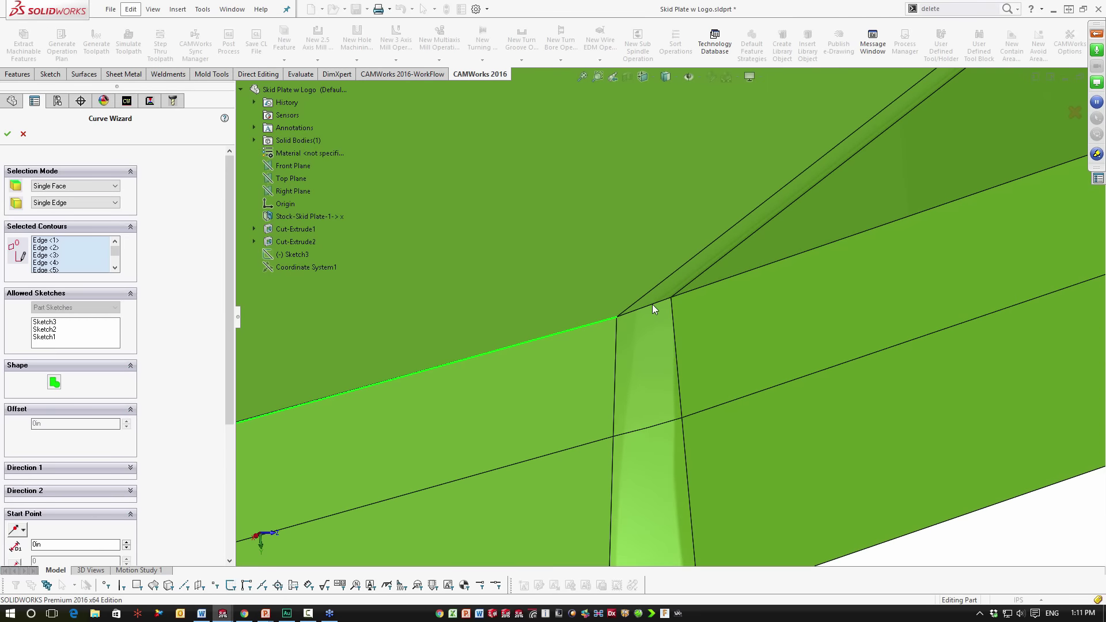
pyautogui.click(654, 304)
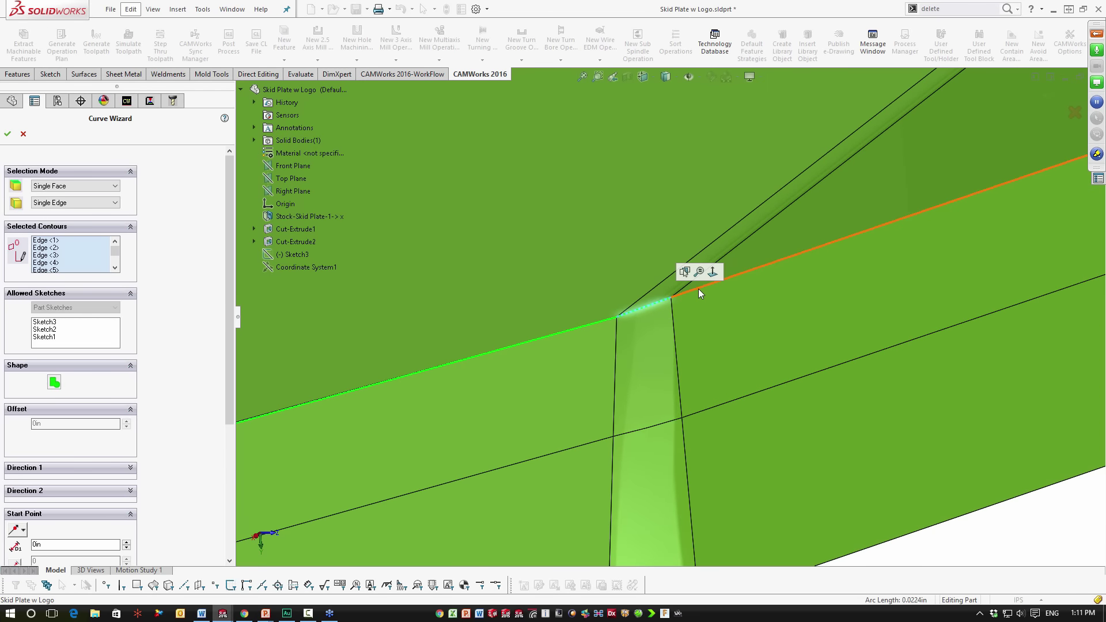
pyautogui.click(698, 288)
pyautogui.scroll(4, 1002, 524)
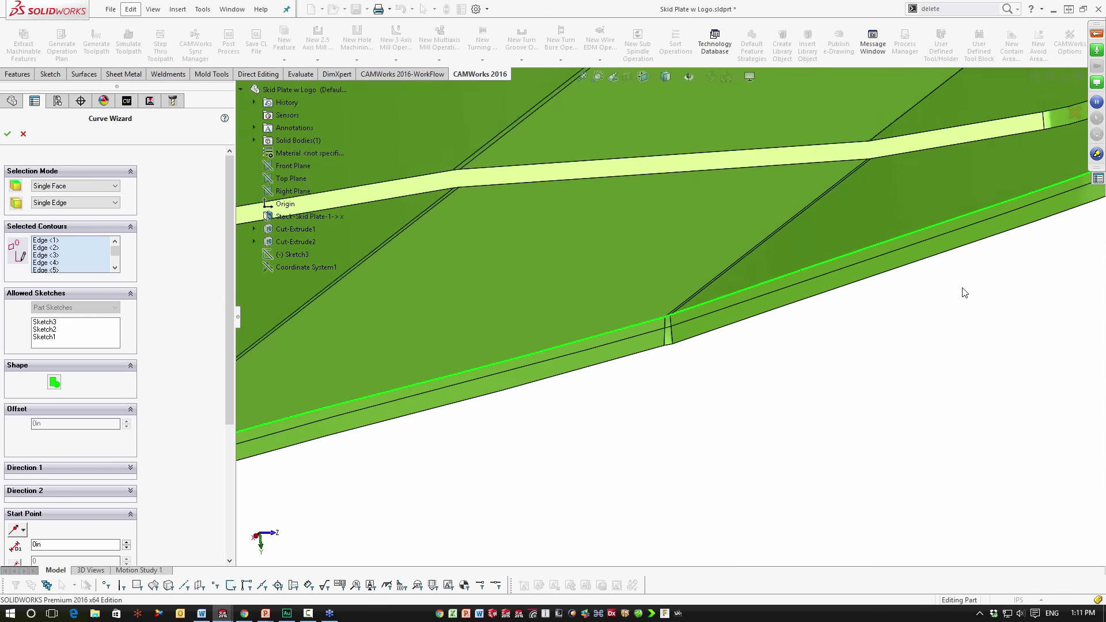
# Add the short bend edge near the plate's wide end and the upper edge continuing around from it
pyautogui.scroll(3, 984, 198)
pyautogui.moveTo(983, 199)
pyautogui.mouseDown(button='middle')
pyautogui.moveTo(998, 196)
pyautogui.moveTo(880, 249)
pyautogui.moveTo(987, 180)
pyautogui.mouseUp(button='middle')
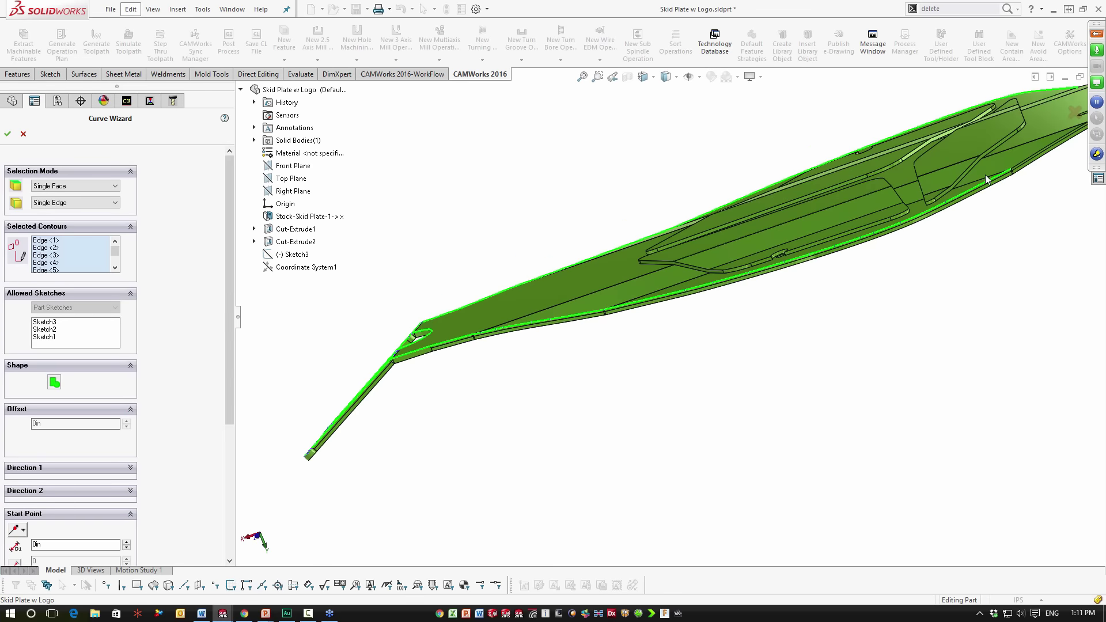
pyautogui.scroll(-10, 986, 179)
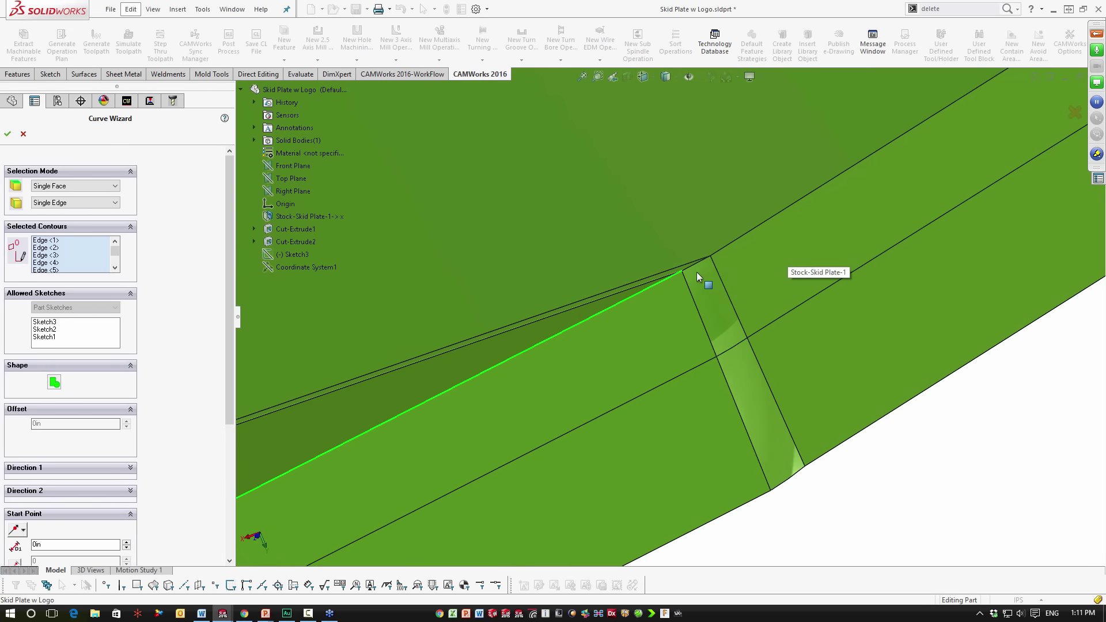
pyautogui.click(690, 266)
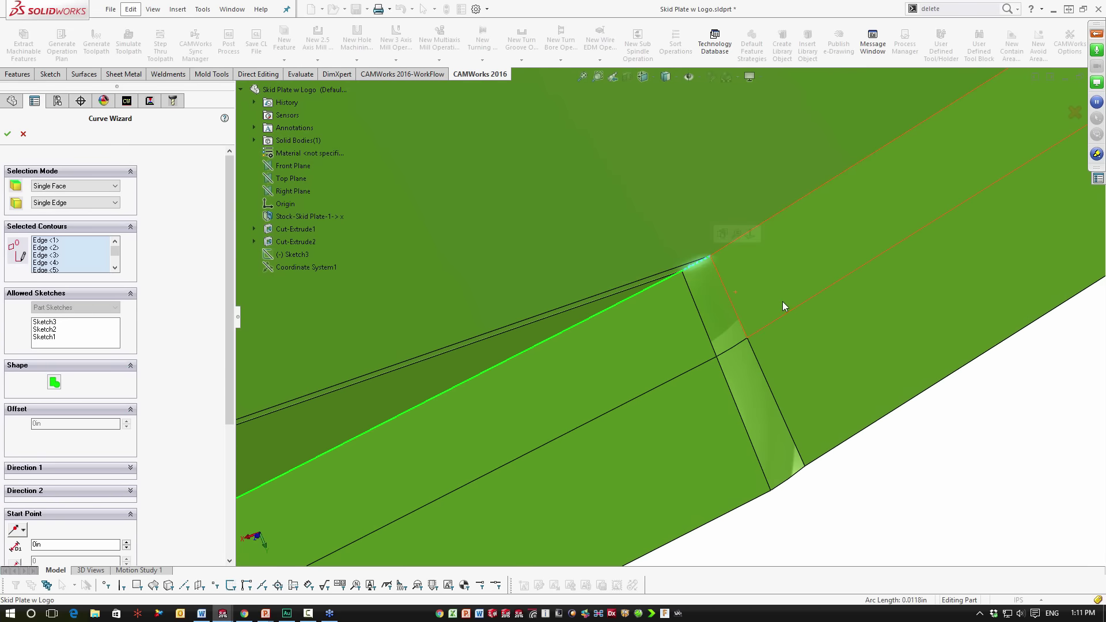
pyautogui.click(779, 213)
pyautogui.scroll(4, 891, 344)
# Add the upper edges at the wide end's corner bend together with the adjoining curved transition edge
pyautogui.moveTo(891, 344); pyautogui.dragTo(656, 291, button='middle')
pyautogui.scroll(-8, 594, 381)
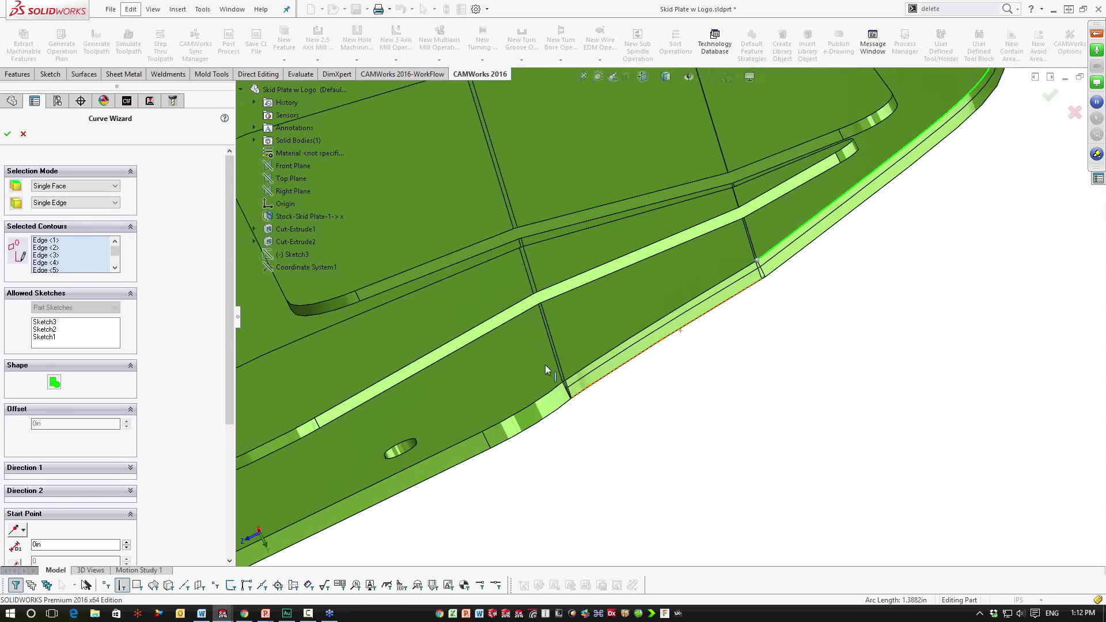
pyautogui.scroll(-5, 599, 377)
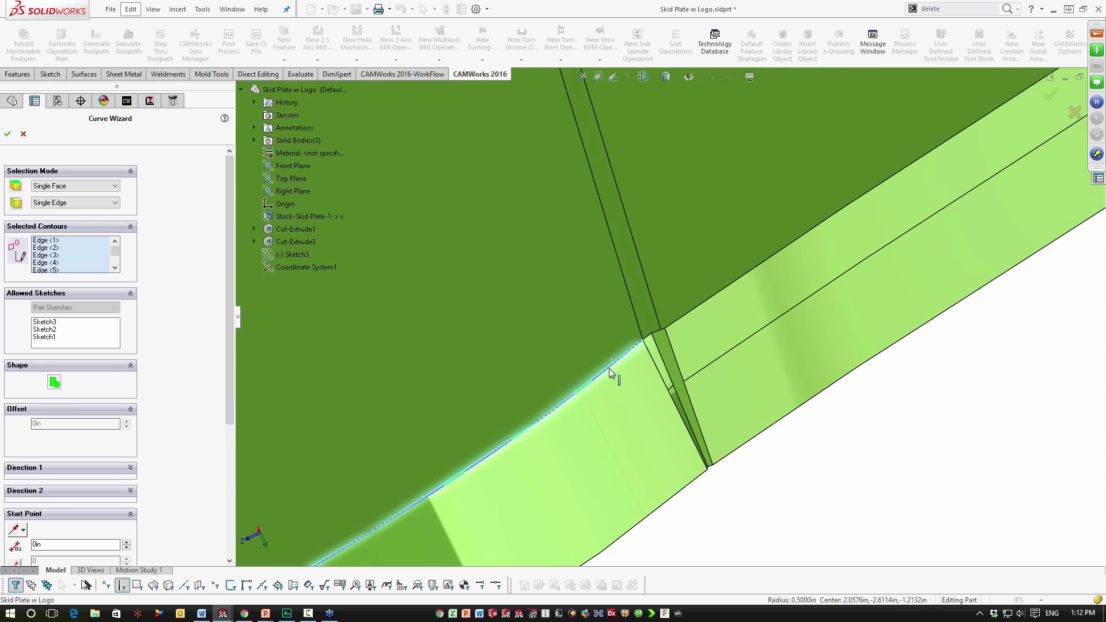
pyautogui.click(680, 306)
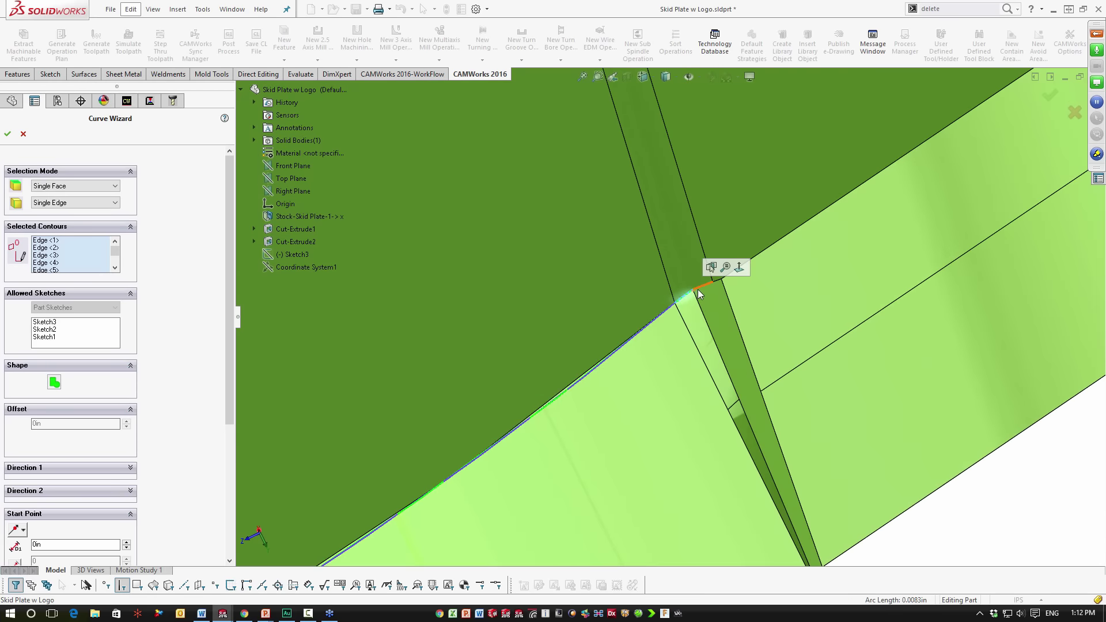
pyautogui.scroll(-3, 714, 283)
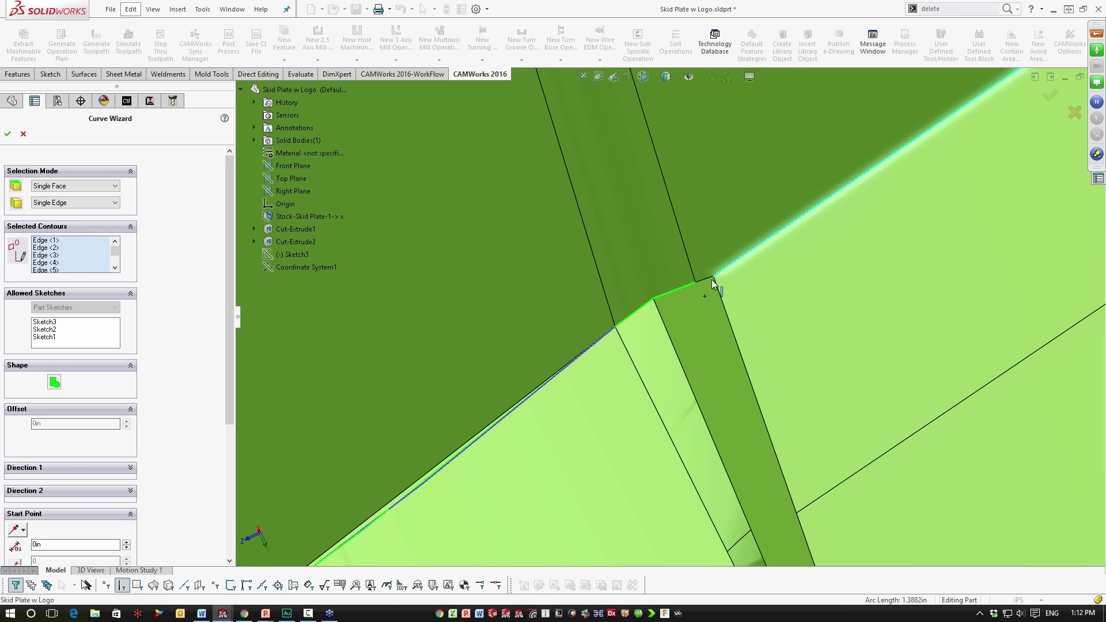
# Add the straight end edge beside the two slots, the short edges at its other bend and the remaining curved edge
pyautogui.scroll(5, 793, 364)
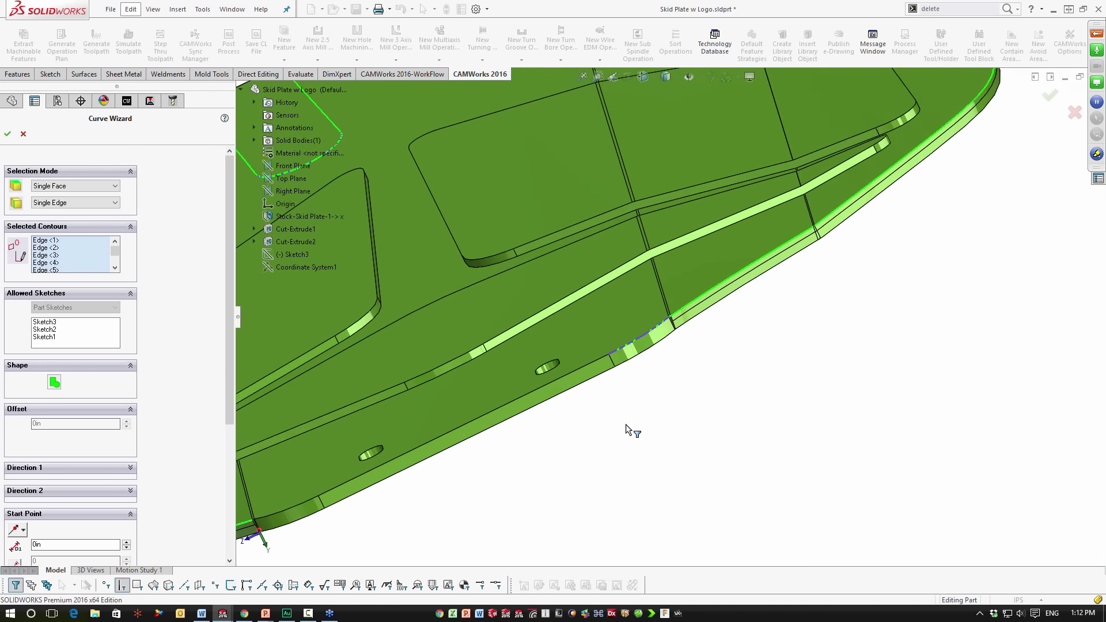
pyautogui.scroll(5, 600, 399)
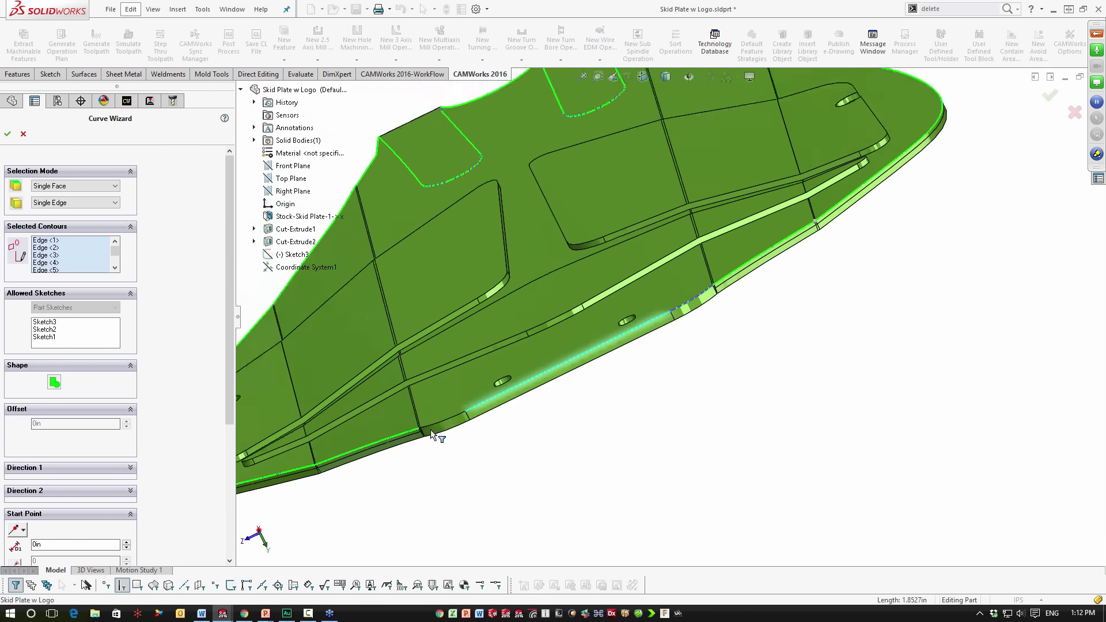
pyautogui.scroll(-5, 504, 382)
pyautogui.scroll(-4, 503, 381)
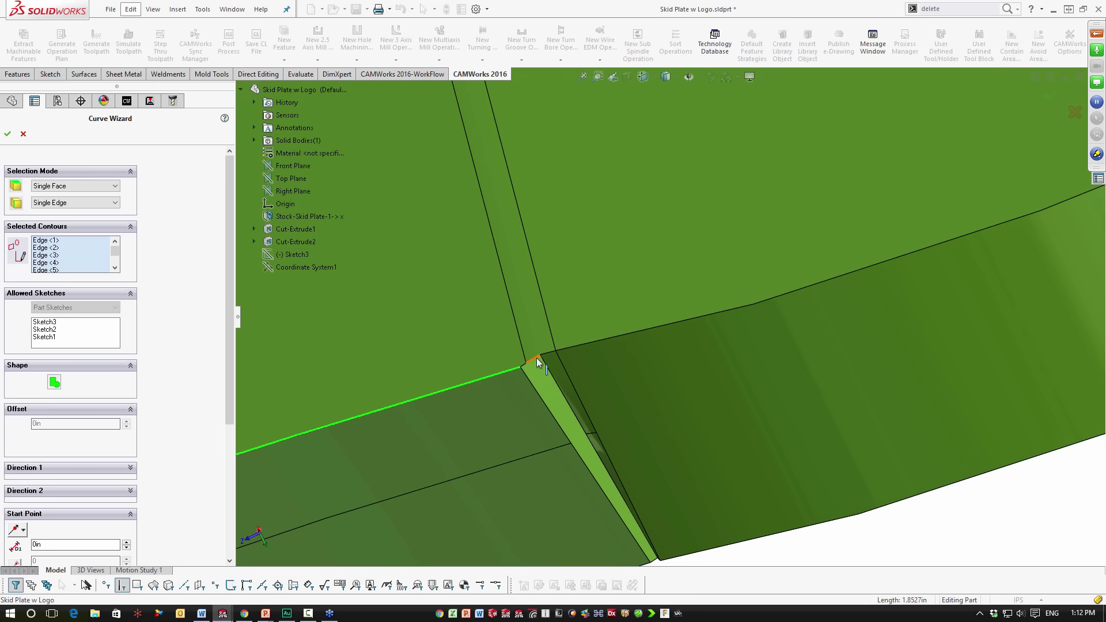
pyautogui.click(523, 367)
pyautogui.click(541, 356)
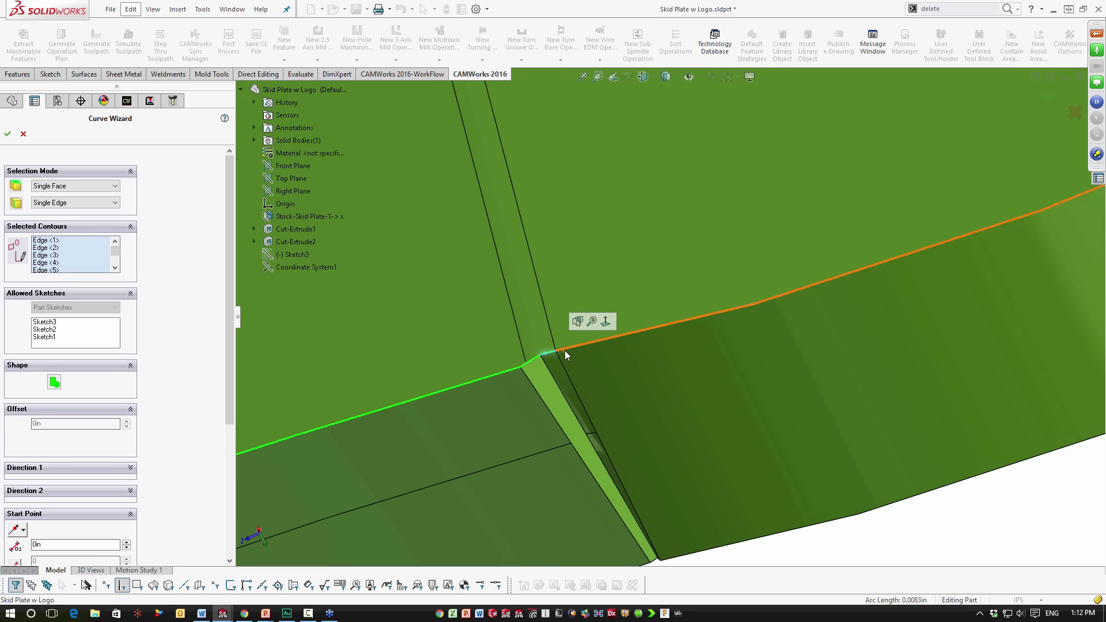
pyautogui.click(565, 350)
# Check the closed edge chain around the whole plate and accept it as the pattern's guide curve
pyautogui.scroll(5, 914, 538)
pyautogui.moveTo(908, 468); pyautogui.dragTo(747, 263, button='middle')
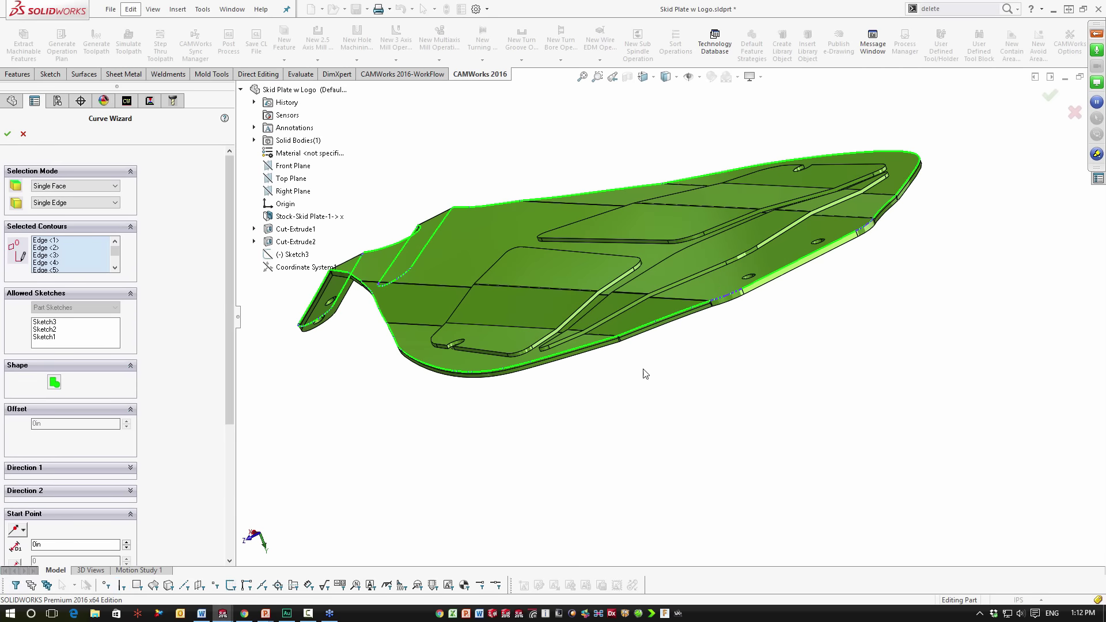
pyautogui.click(8, 134)
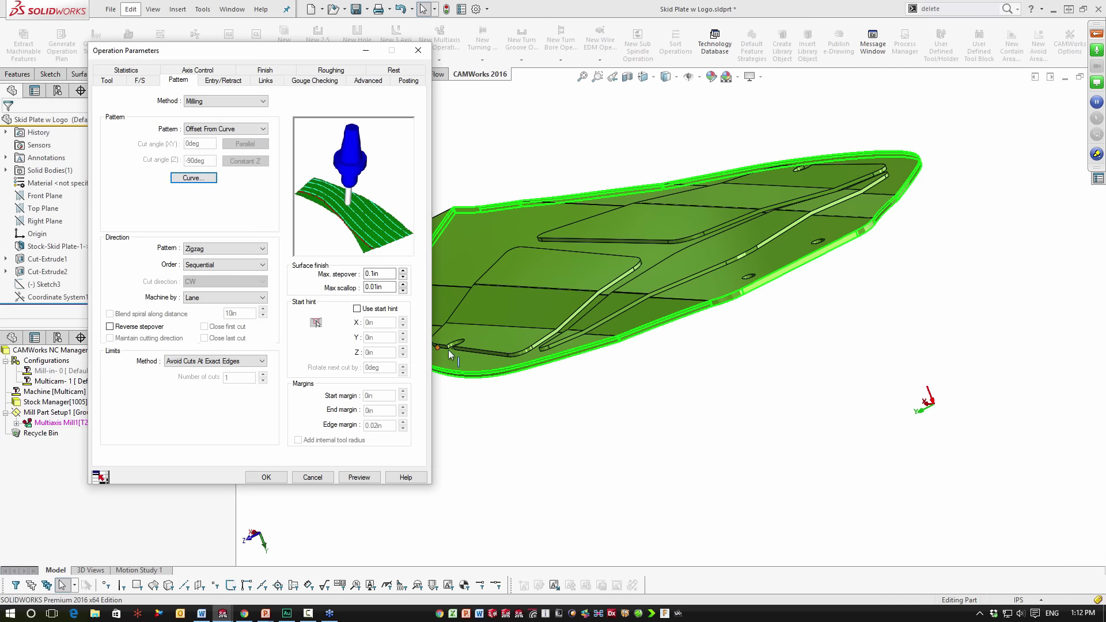
# Set the pattern's limits method to By Number of Cuts and open the operation's axis control settings
pyautogui.moveTo(448, 350); pyautogui.dragTo(650, 352, button='middle')
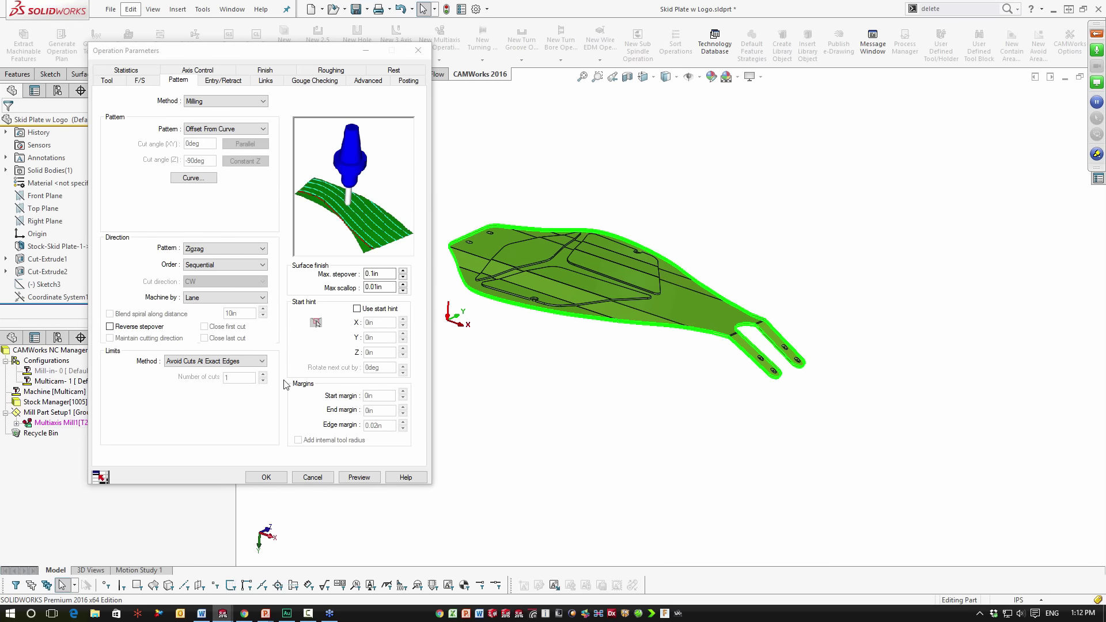
pyautogui.click(256, 363)
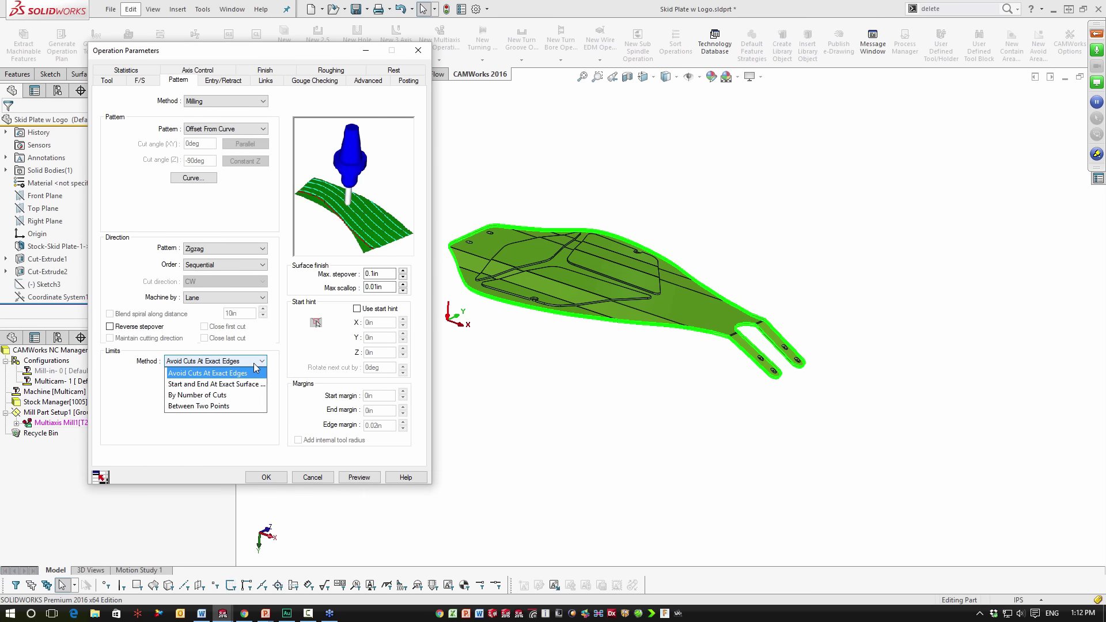
pyautogui.click(220, 395)
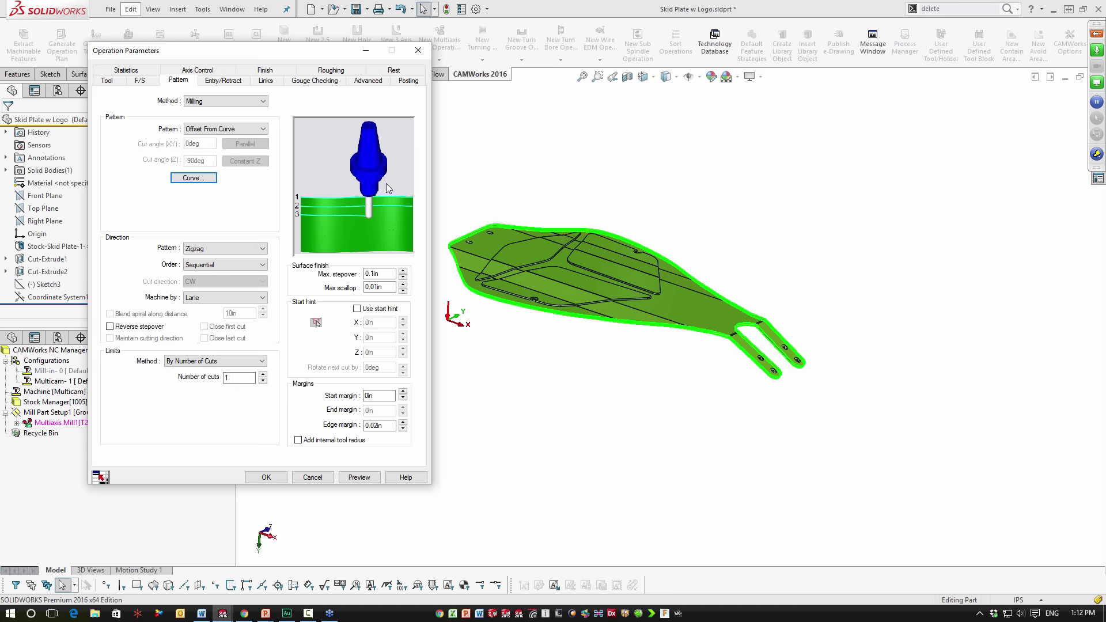
pyautogui.click(196, 75)
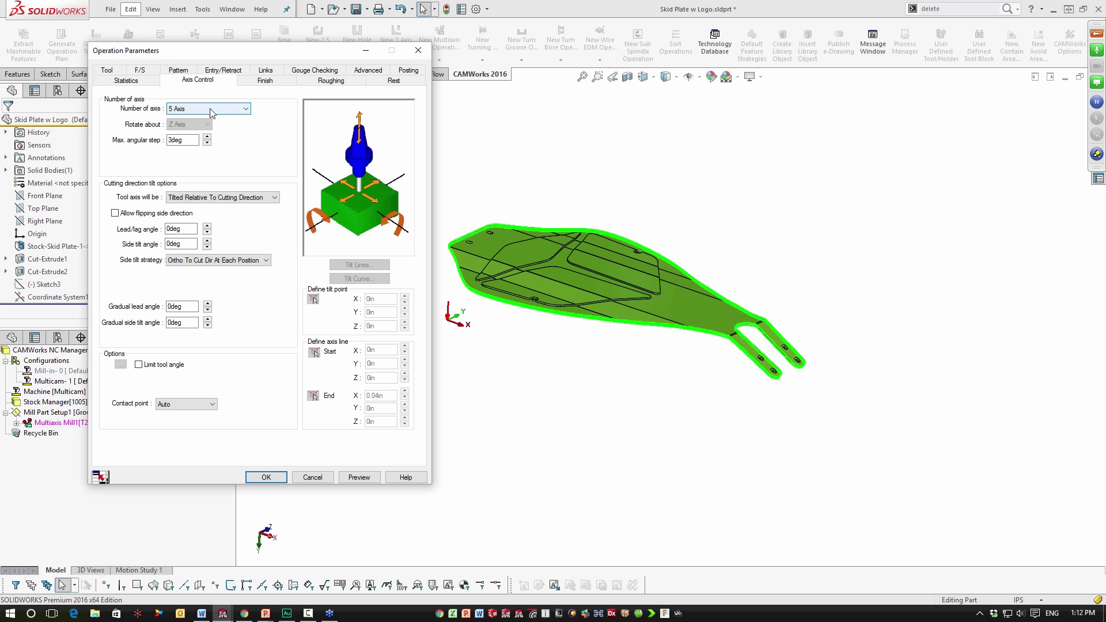
# Set the operation's number of axes to 3 Axis
pyautogui.click(212, 109)
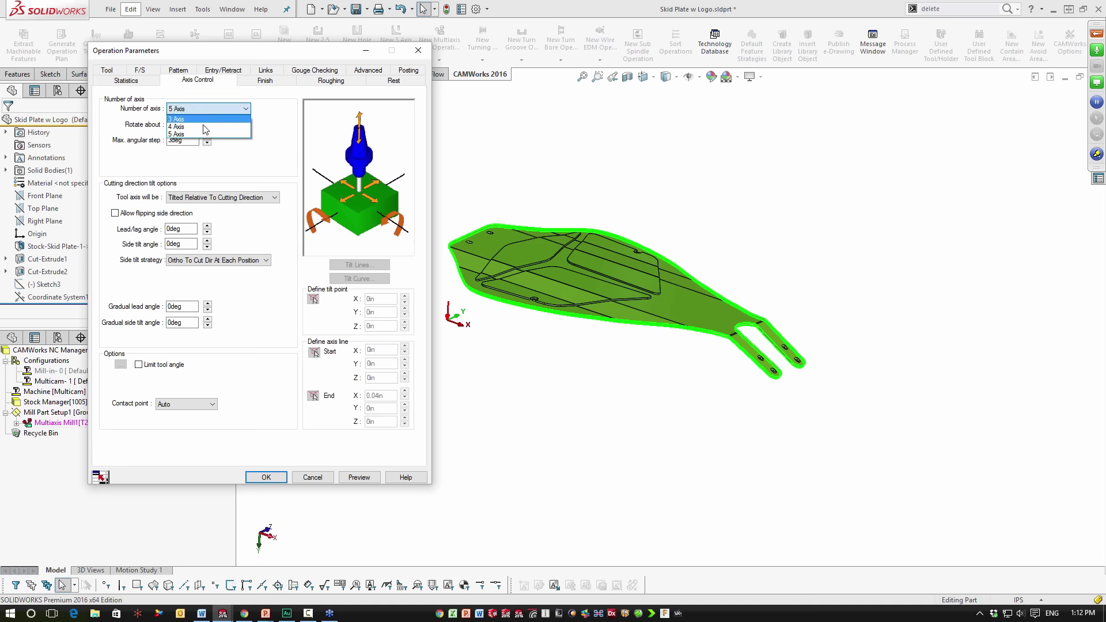
pyautogui.click(202, 125)
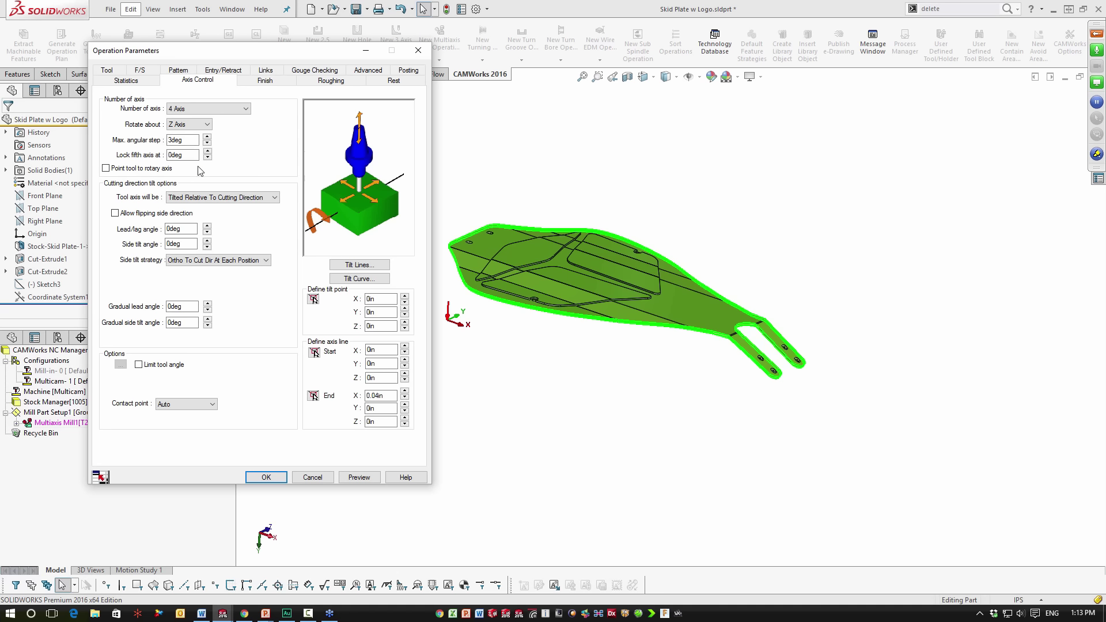
pyautogui.click(222, 108)
pyautogui.click(212, 119)
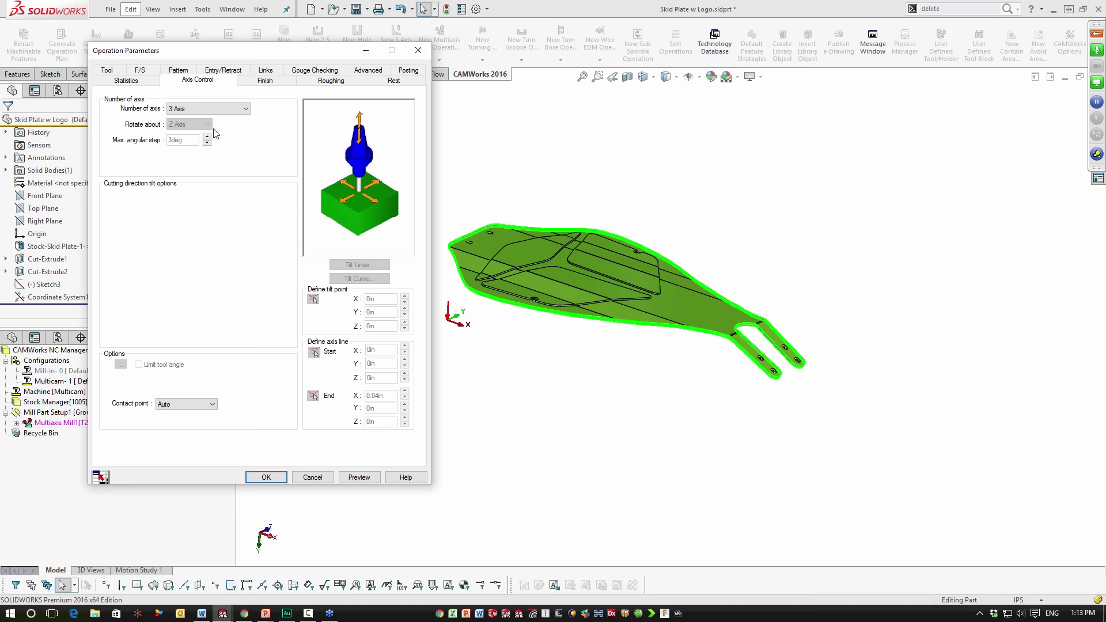
# Set the entry/retract clearance type to Plane In Z and preview the resulting toolpath
pyautogui.click(223, 70)
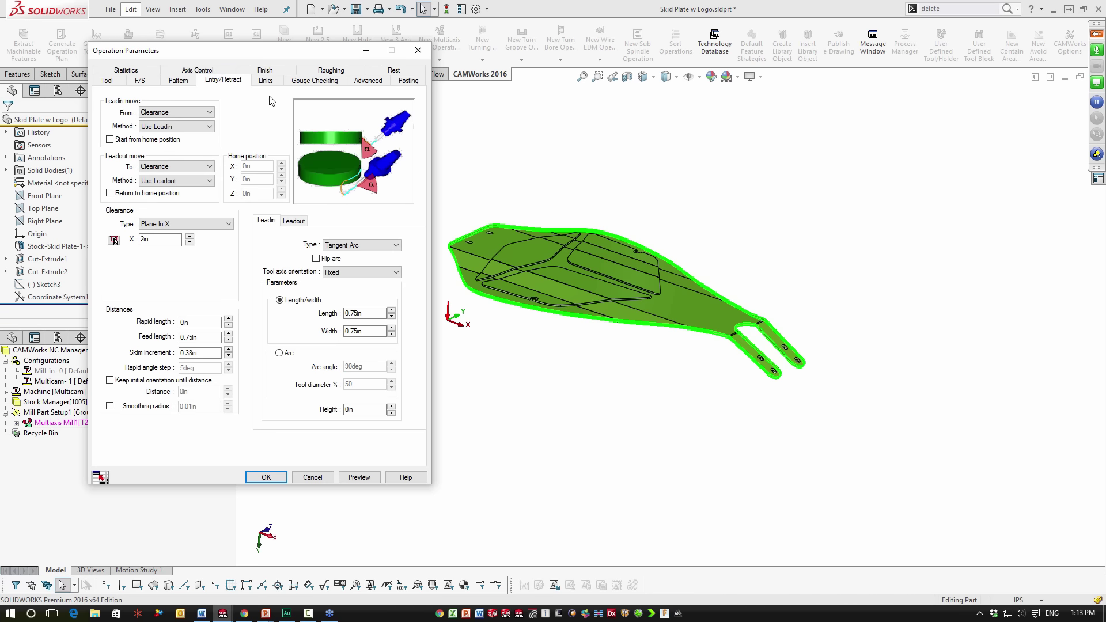
pyautogui.click(214, 226)
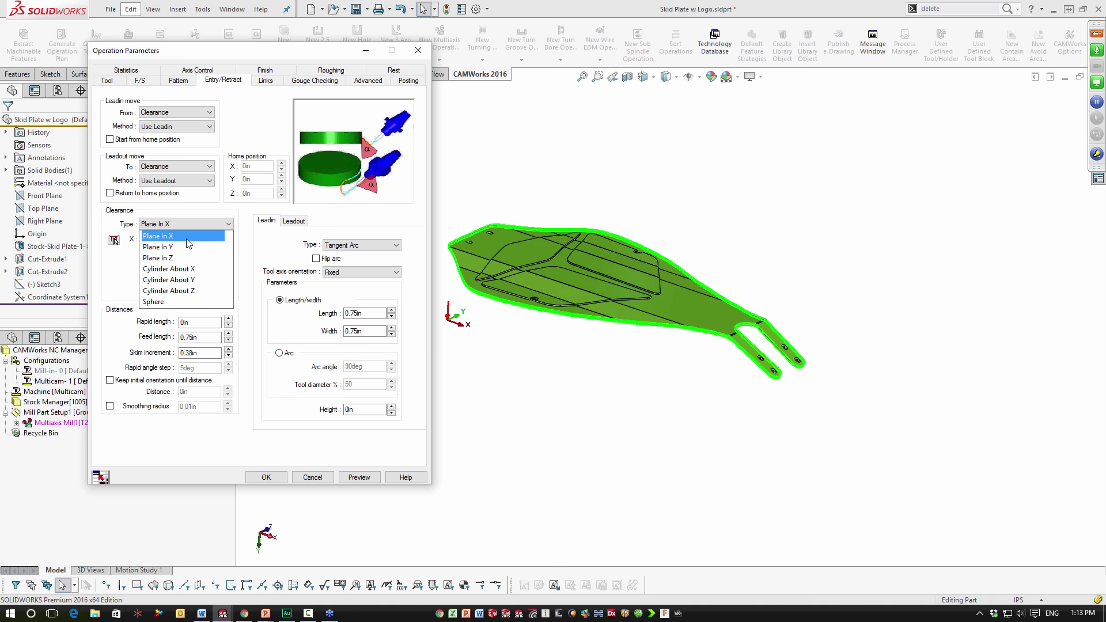
pyautogui.click(170, 258)
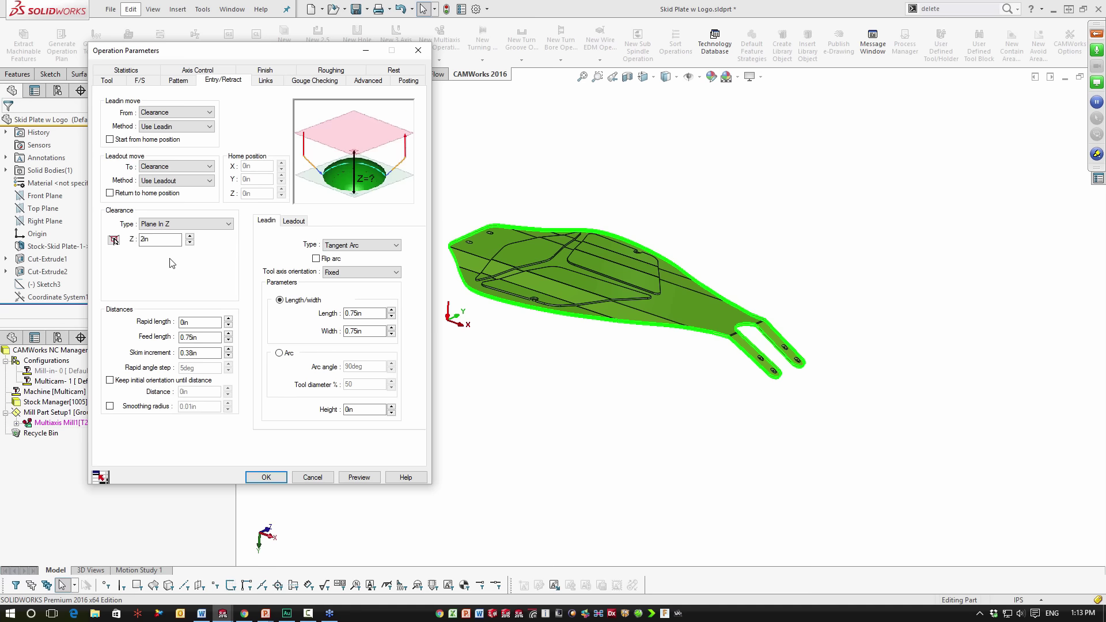
pyautogui.moveTo(151, 239); pyautogui.dragTo(107, 231)
pyautogui.click(358, 478)
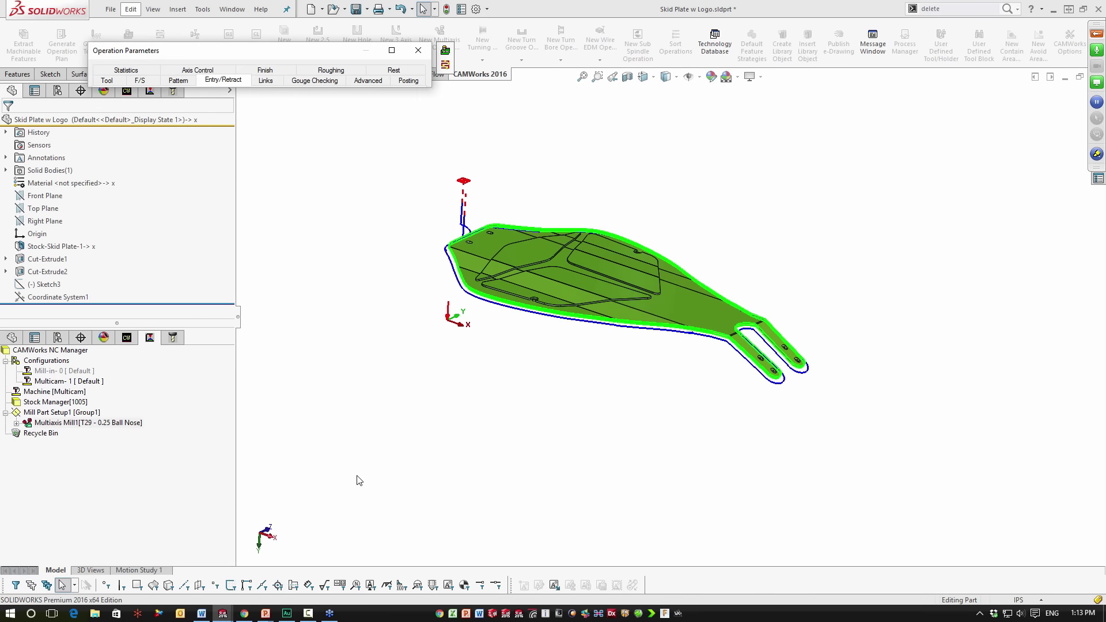
# Examine the previewed toolpath up close where it passes the narrow seam face on the plate's long outer edge
pyautogui.moveTo(562, 294); pyautogui.dragTo(818, 302, button='middle')
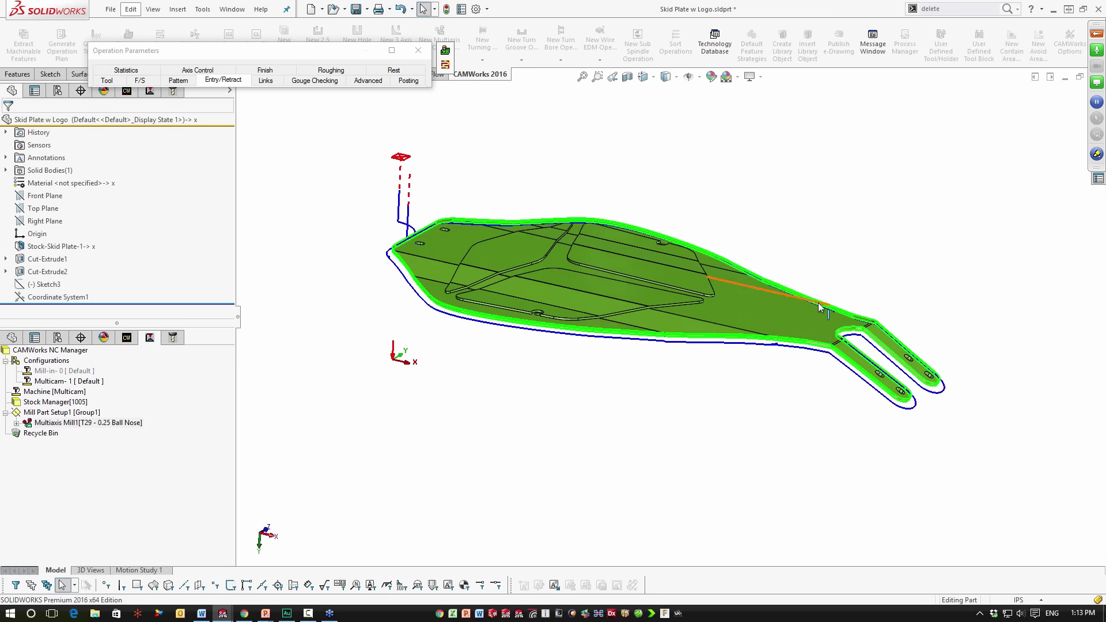
pyautogui.scroll(5, 725, 375)
pyautogui.scroll(5, 725, 375)
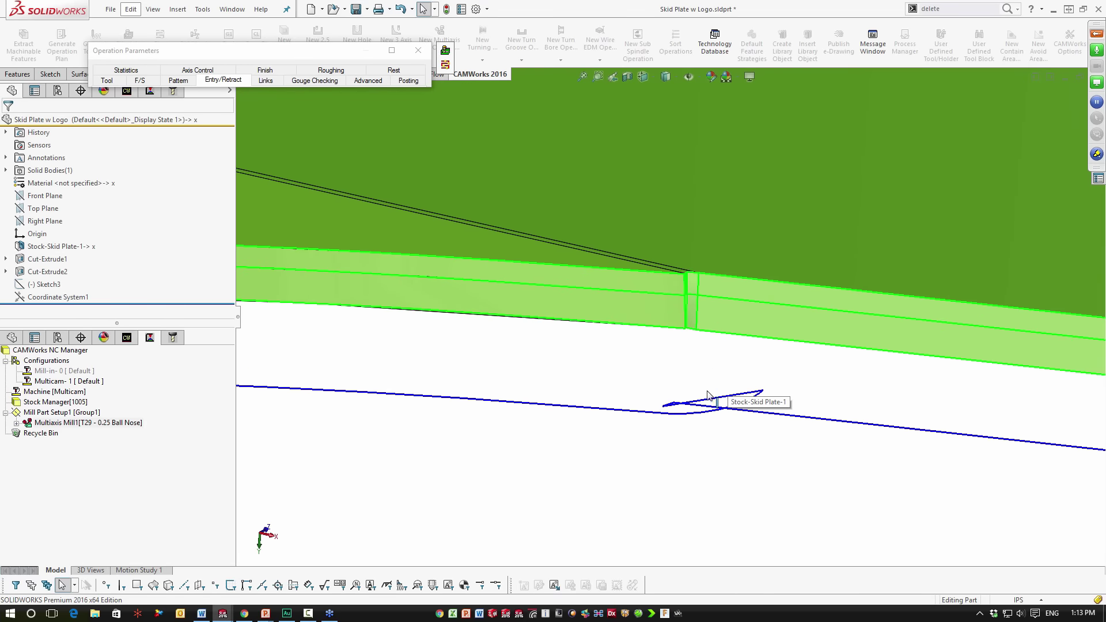
pyautogui.moveTo(700, 395); pyautogui.dragTo(673, 408, button='middle')
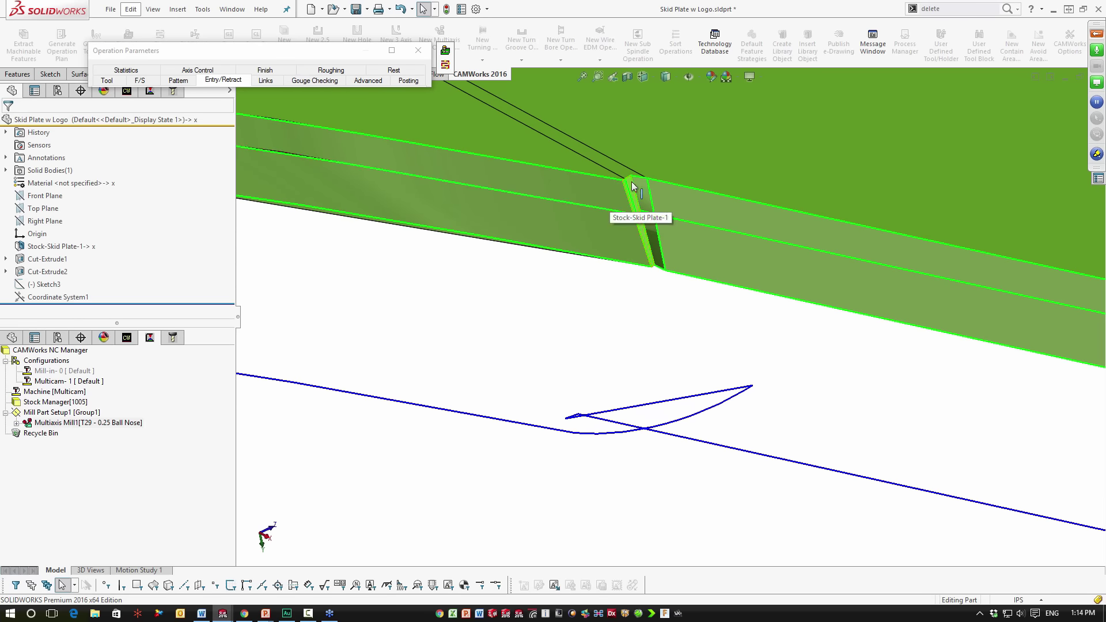
pyautogui.scroll(2, 636, 192)
pyautogui.scroll(-3, 600, 264)
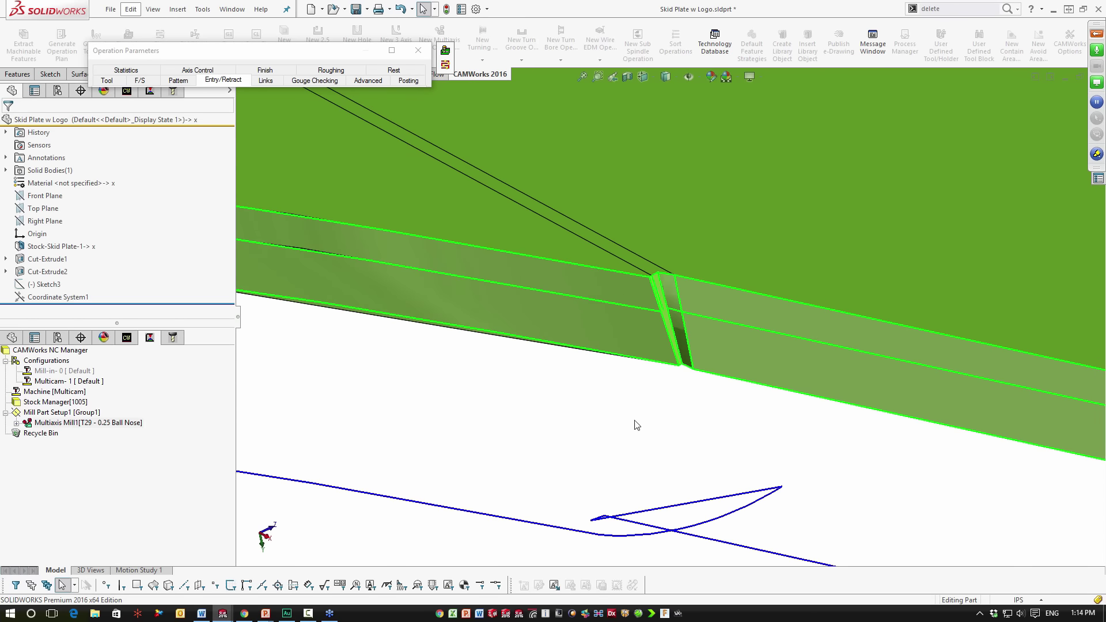
pyautogui.scroll(-4, 660, 438)
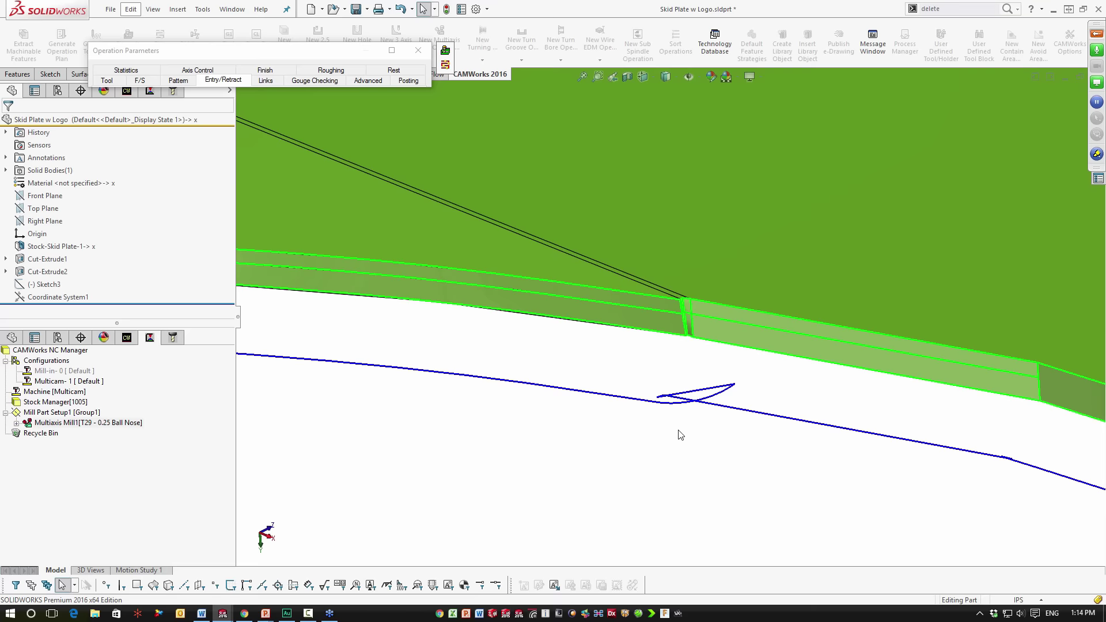
pyautogui.scroll(-3, 697, 412)
# Examine the lead-in and lead-out at the wide end and the toolpath along the bent forked end from the side
pyautogui.moveTo(698, 409); pyautogui.dragTo(708, 380, button='middle')
pyautogui.scroll(-4, 711, 390)
pyautogui.scroll(5, 480, 285)
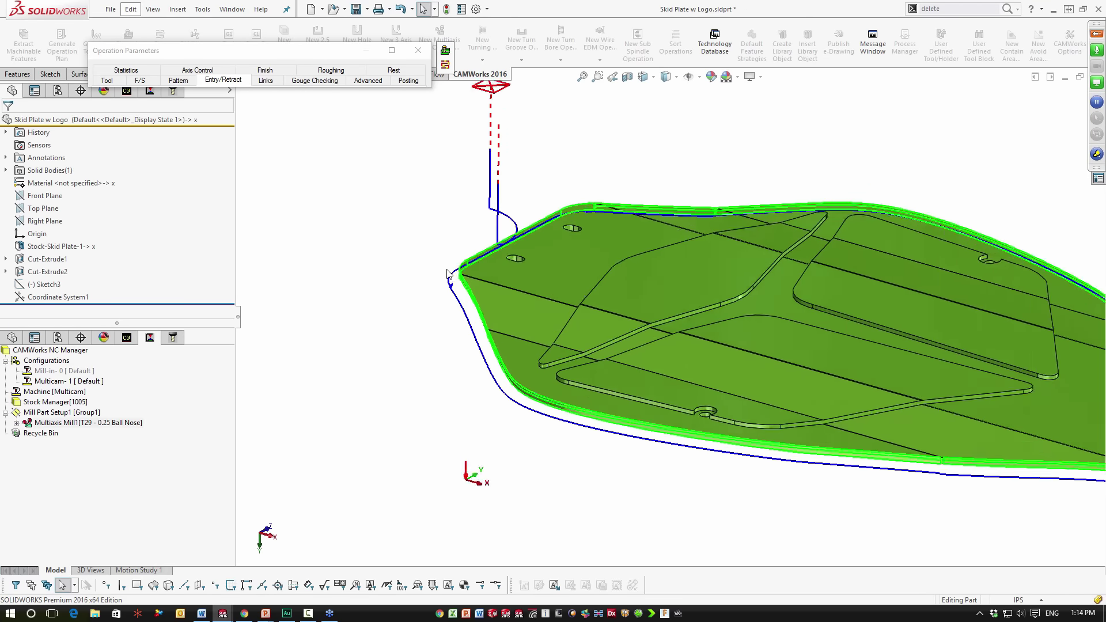
pyautogui.moveTo(479, 285); pyautogui.dragTo(506, 223, button='middle')
pyautogui.scroll(-3, 902, 357)
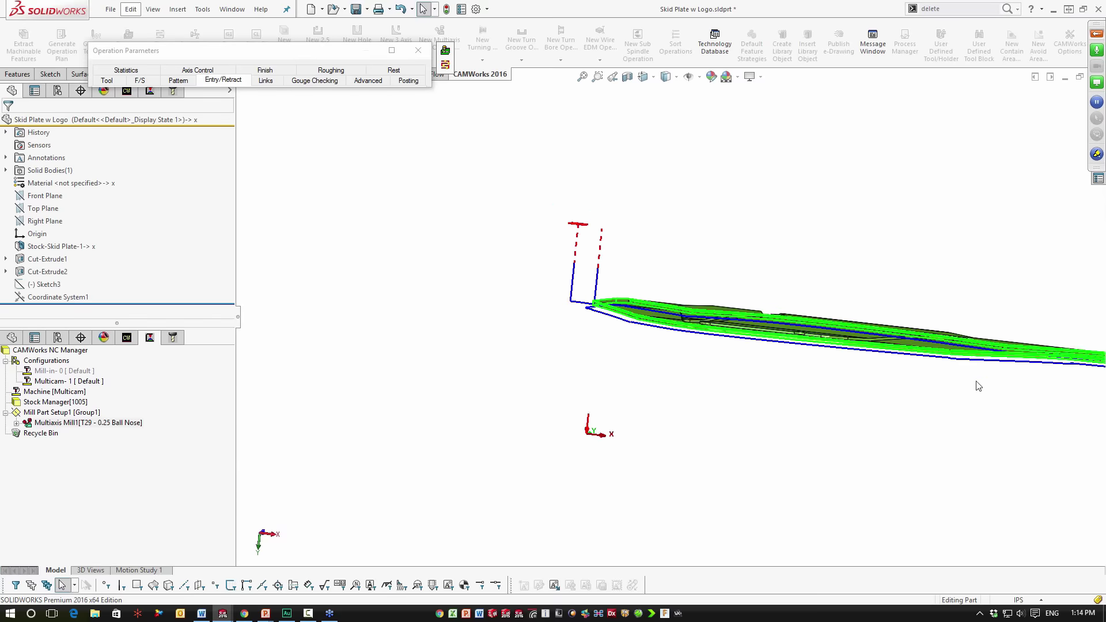
pyautogui.scroll(4, 901, 357)
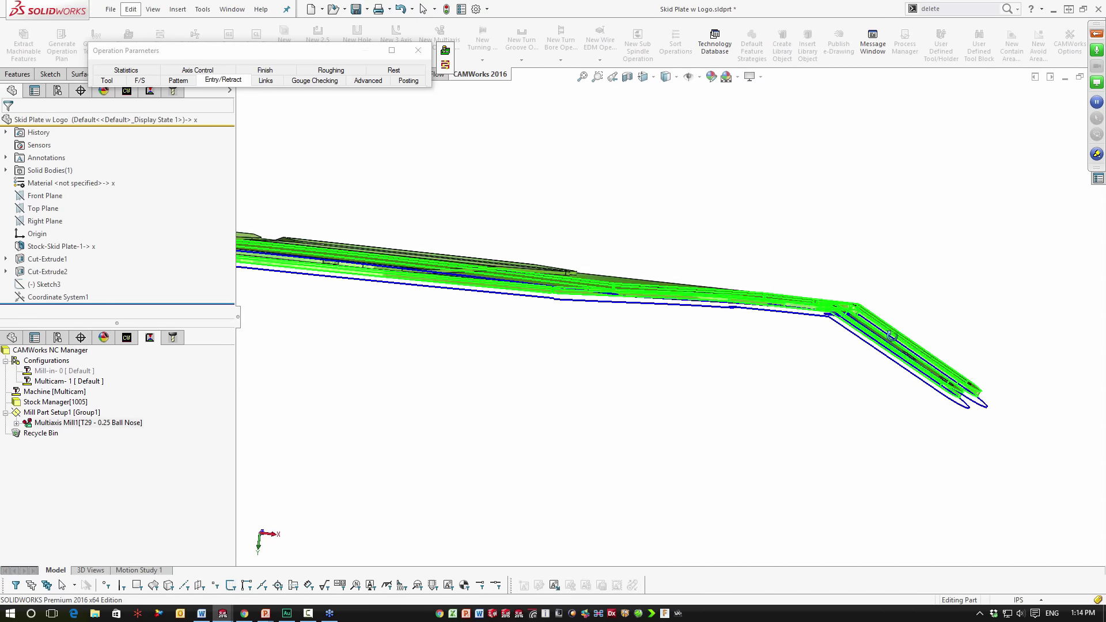
pyautogui.moveTo(455, 230); pyautogui.dragTo(448, 289, button='middle')
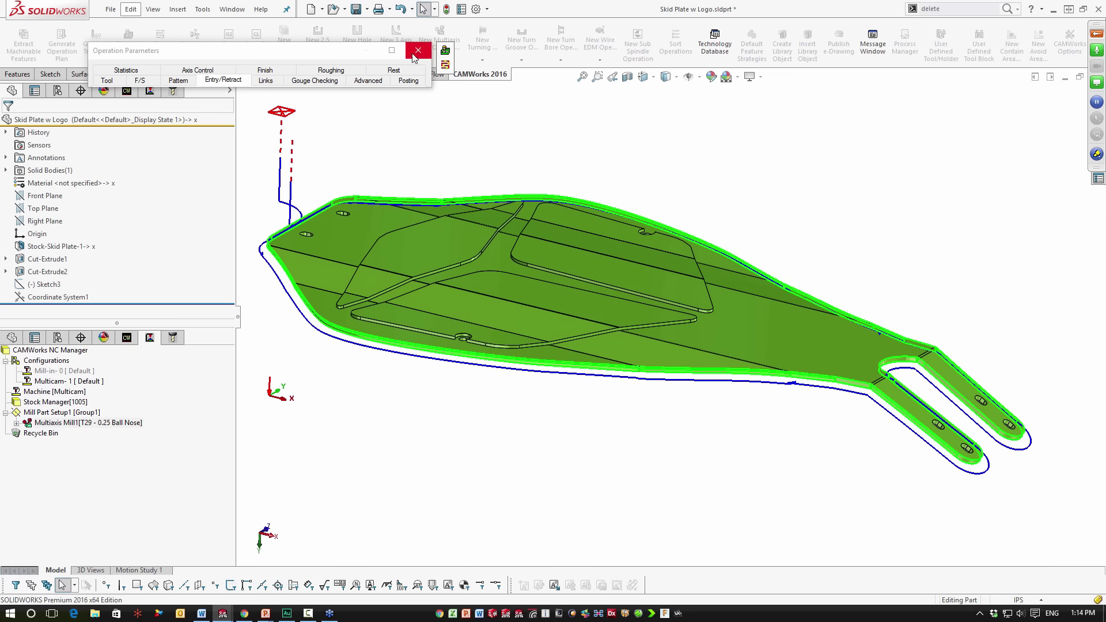
# Set the finish depth along the tool axis to -.100 and preview the shifted toolpath
pyautogui.click(265, 70)
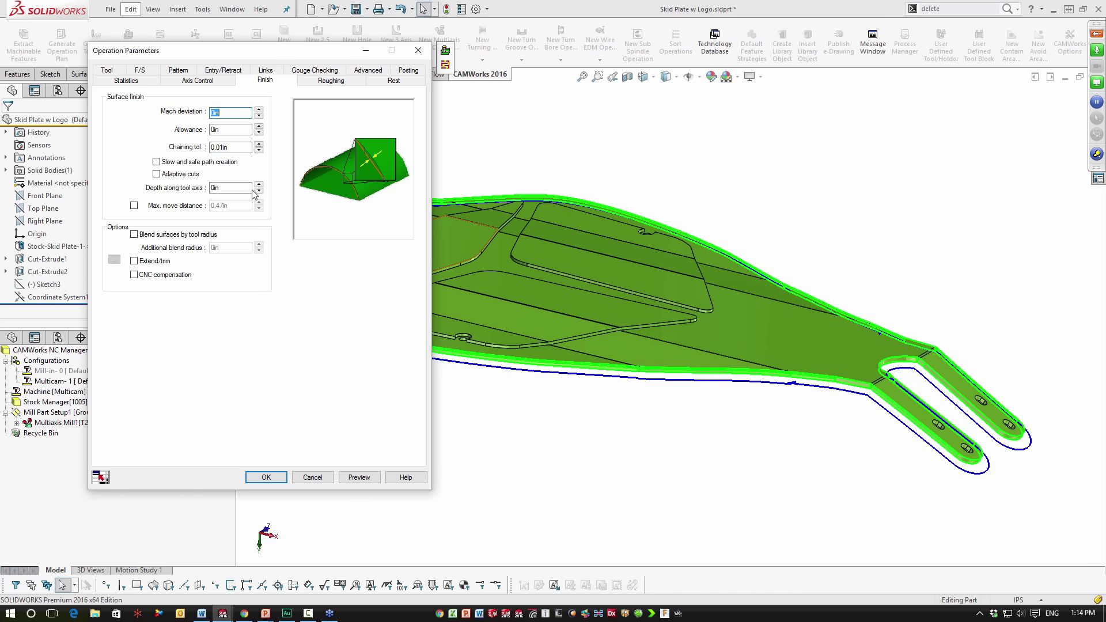
pyautogui.click(248, 189)
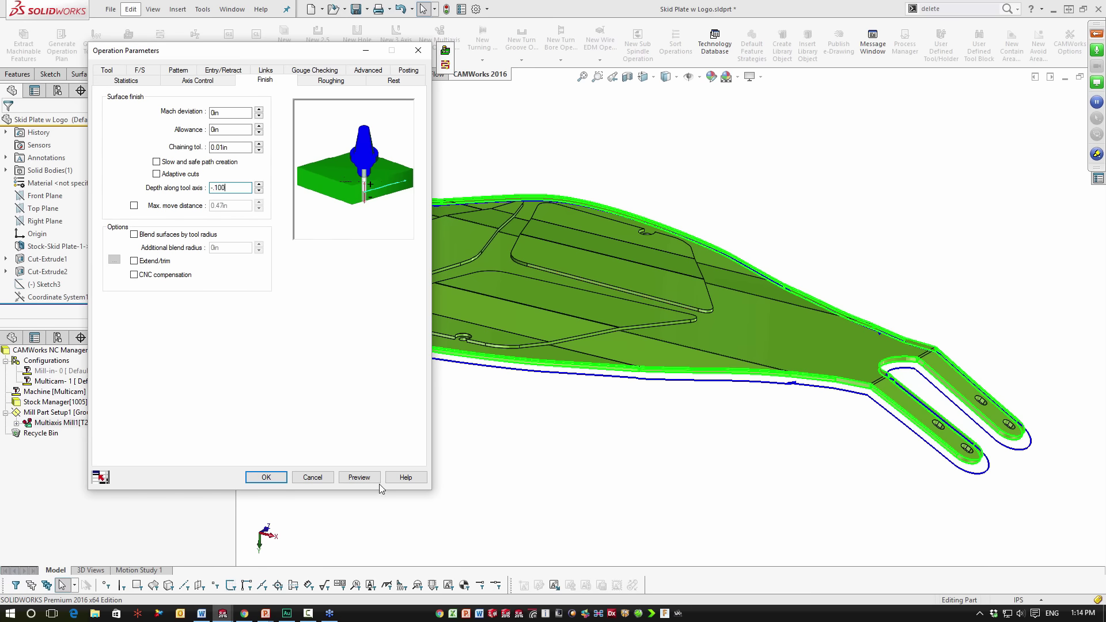
pyautogui.press('Return')
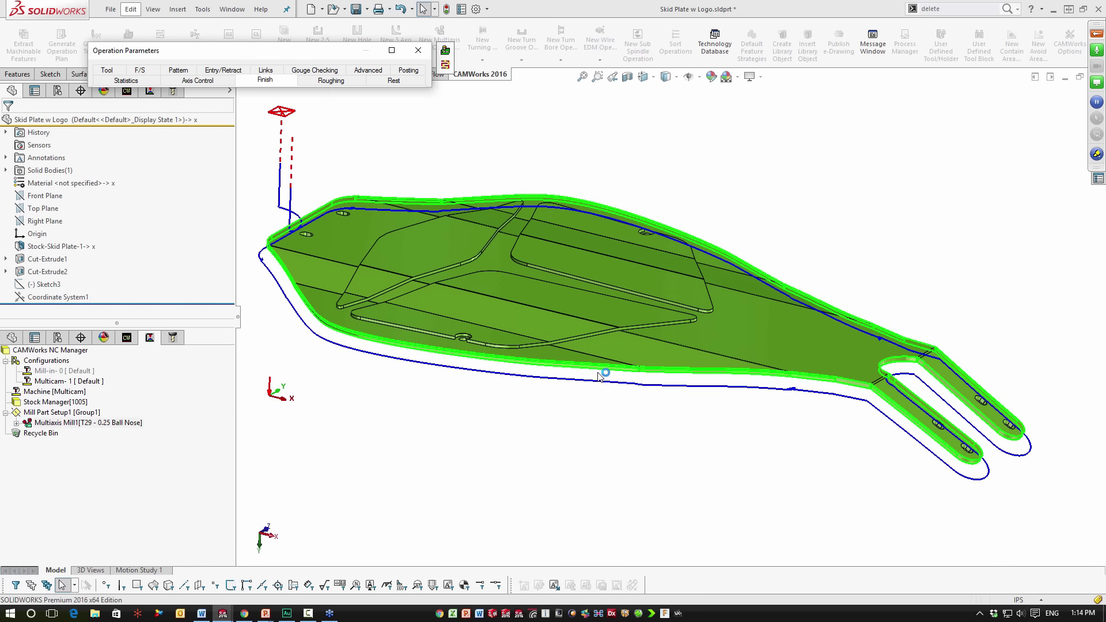
pyautogui.moveTo(604, 376); pyautogui.dragTo(443, 72, button='middle')
pyautogui.moveTo(417, 54)
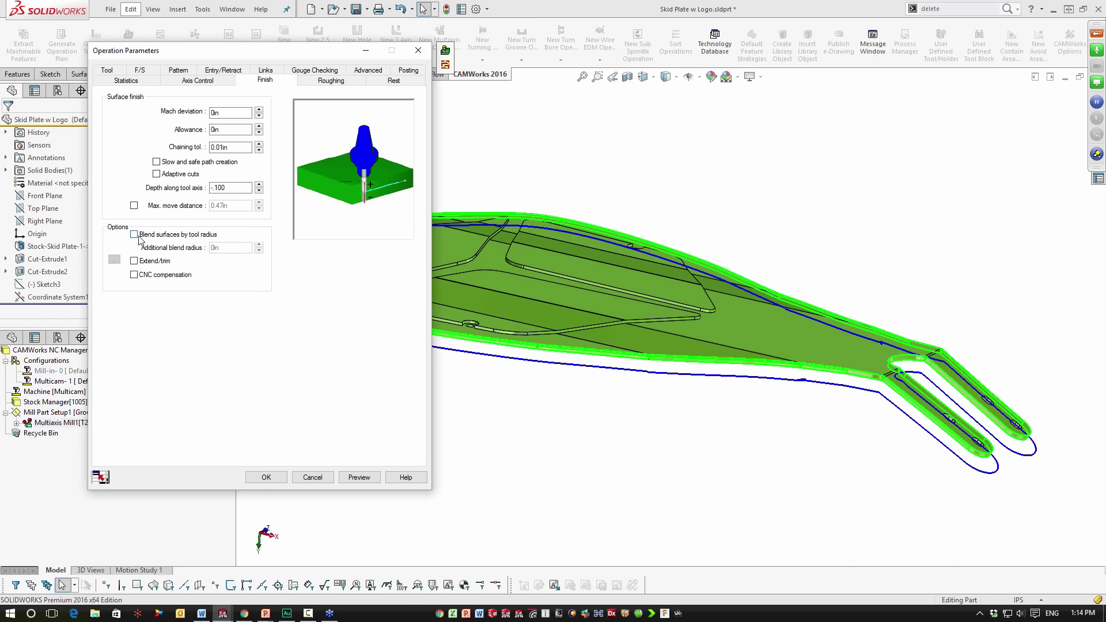
# Enable blending surfaces by tool radius with an additional blend radius of .125 and check the toolpath preview at the edge seam
pyautogui.click(134, 235)
pyautogui.click(223, 247)
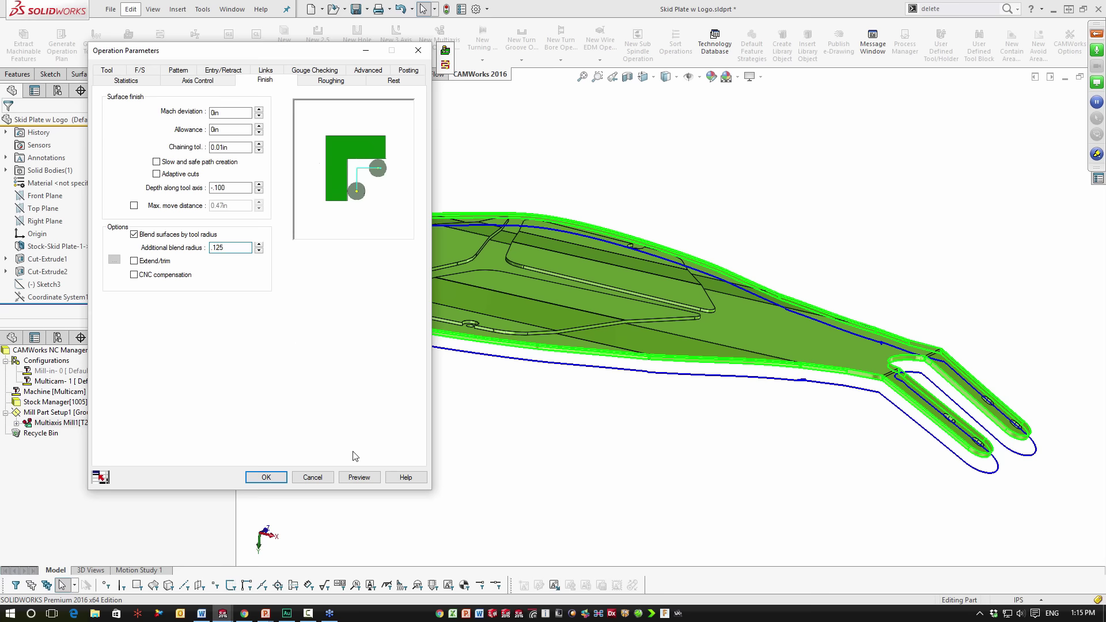
pyautogui.click(358, 477)
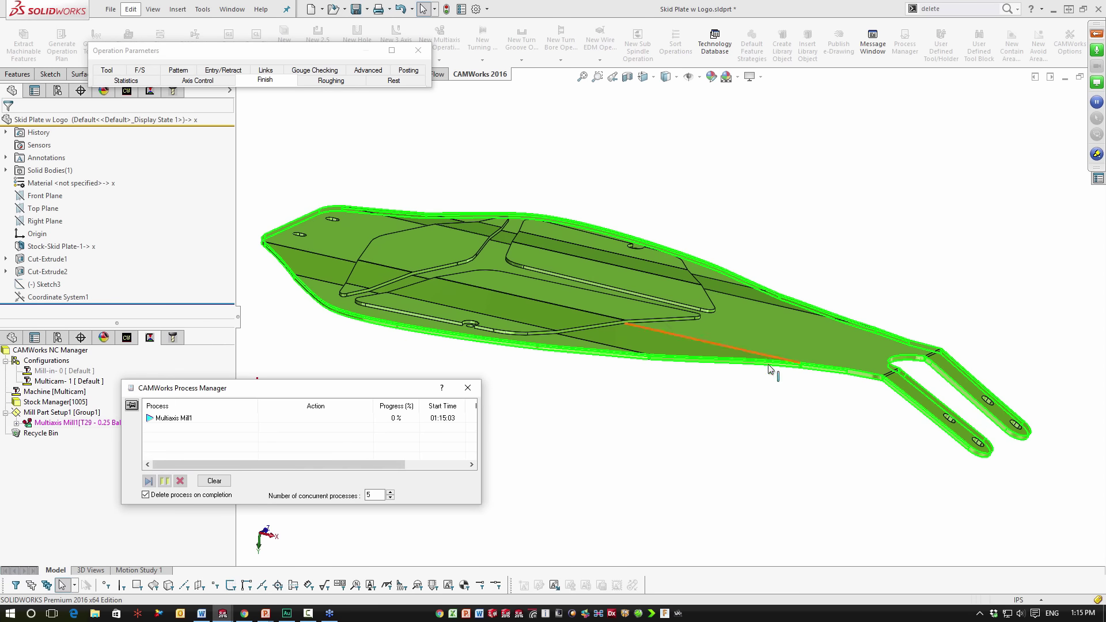
pyautogui.scroll(-10, 751, 391)
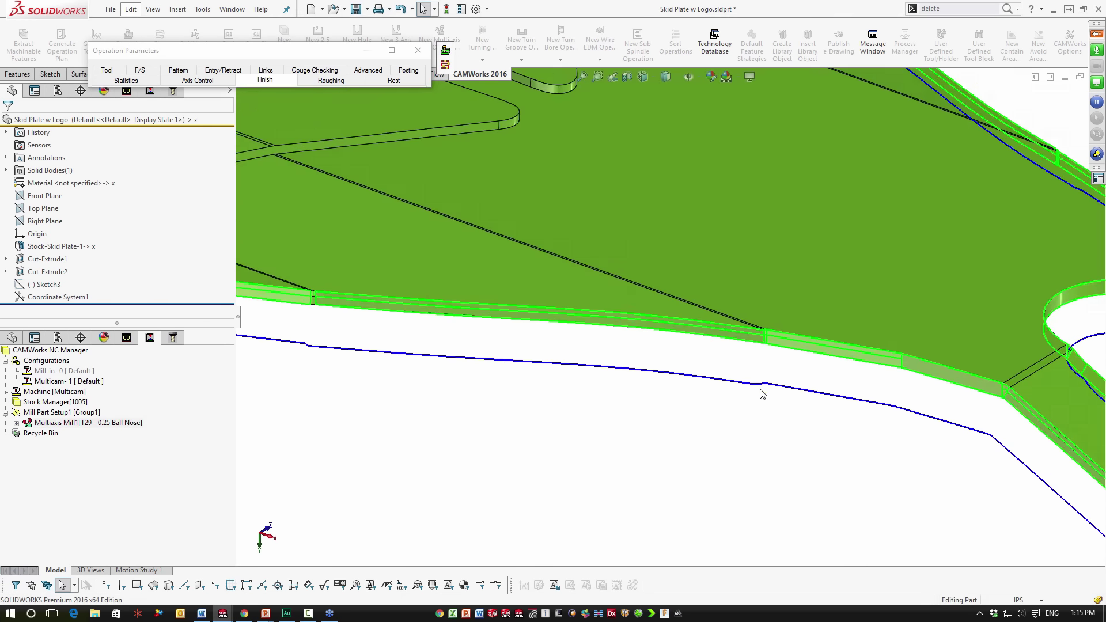
pyautogui.moveTo(732, 337); pyautogui.dragTo(711, 352, button='middle')
pyautogui.scroll(6, 711, 351)
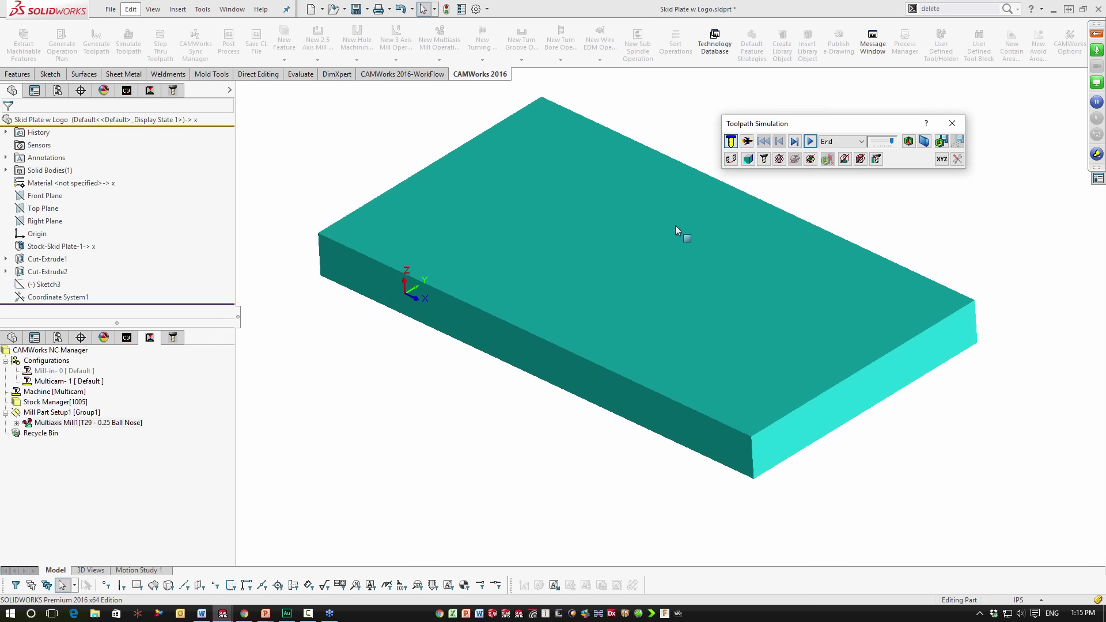
# Simulate the toolpath to the end, compare the cut stock with the design part at the forked end, and close the simulation
pyautogui.click(810, 141)
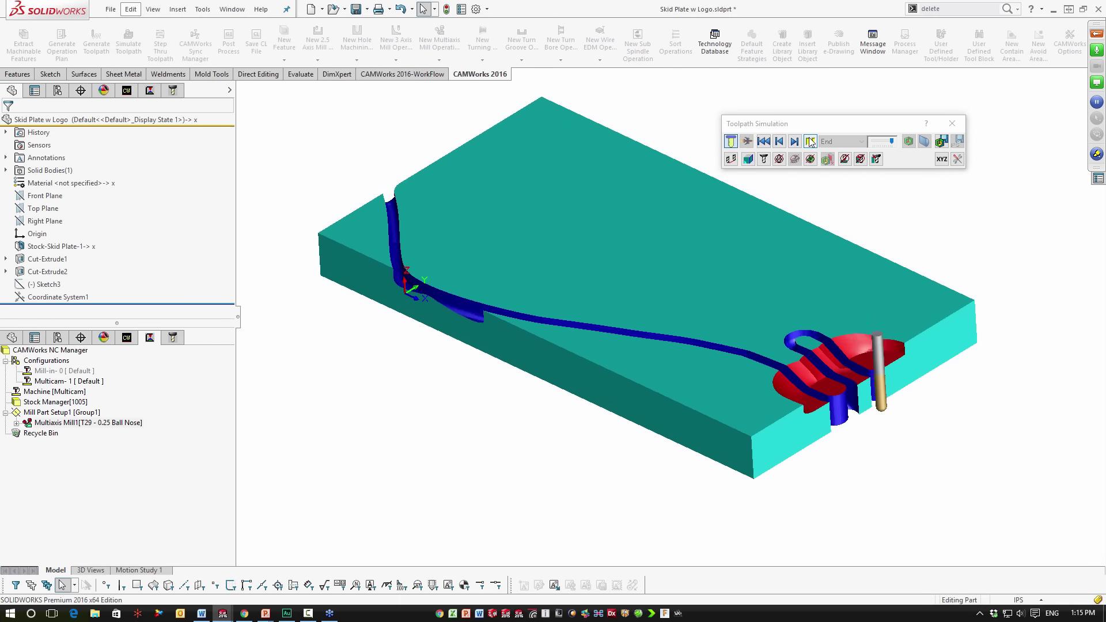
pyautogui.moveTo(499, 330); pyautogui.dragTo(495, 328, button='middle')
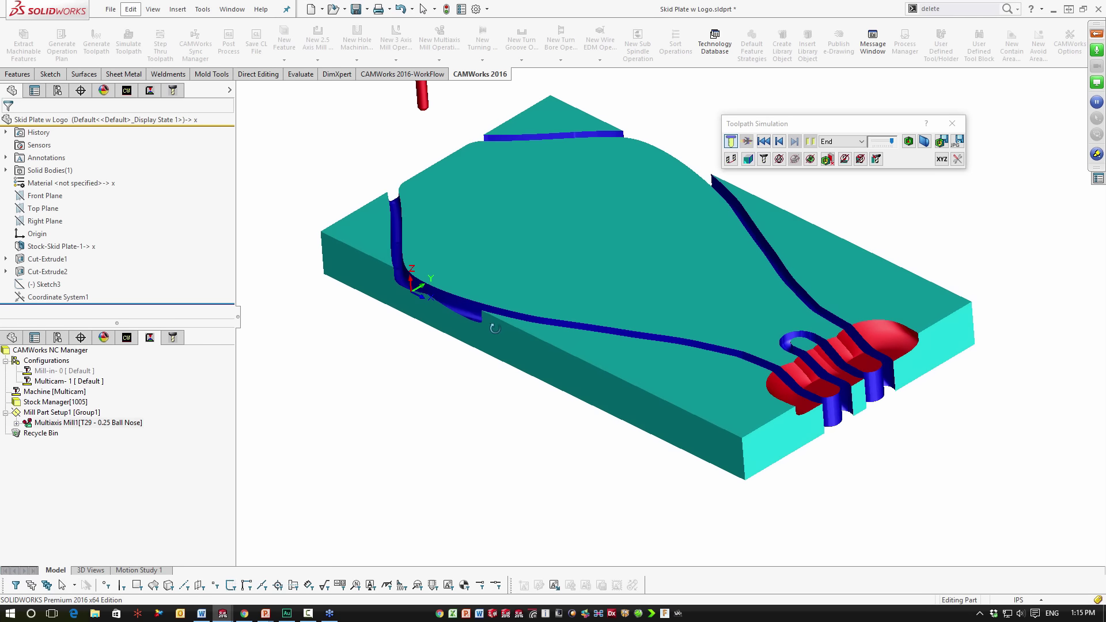
pyautogui.scroll(-5, 776, 352)
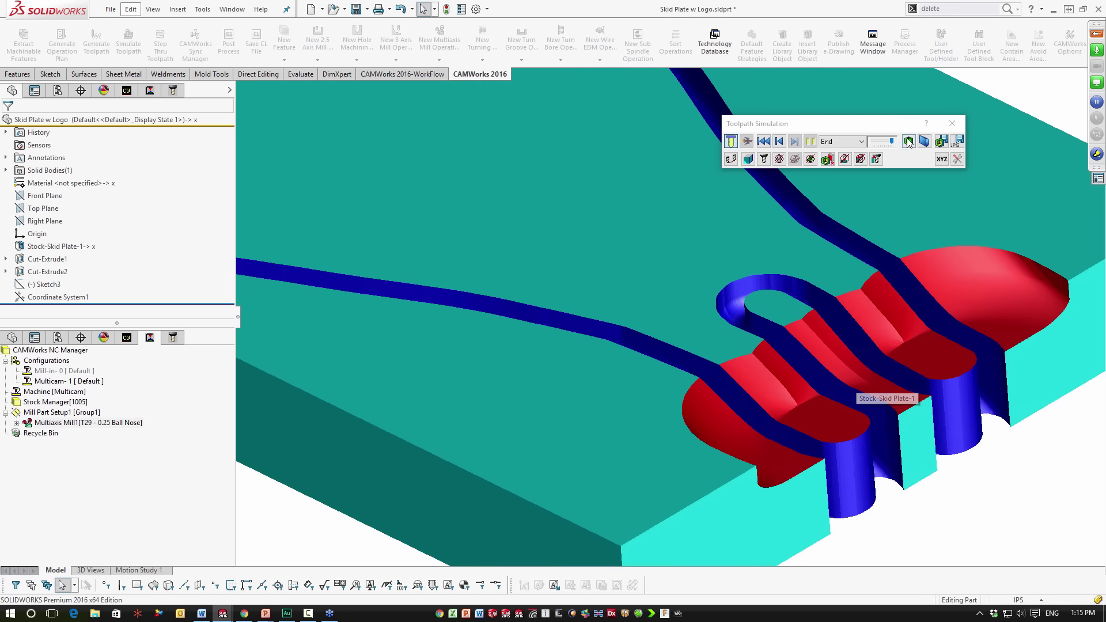
pyautogui.click(908, 142)
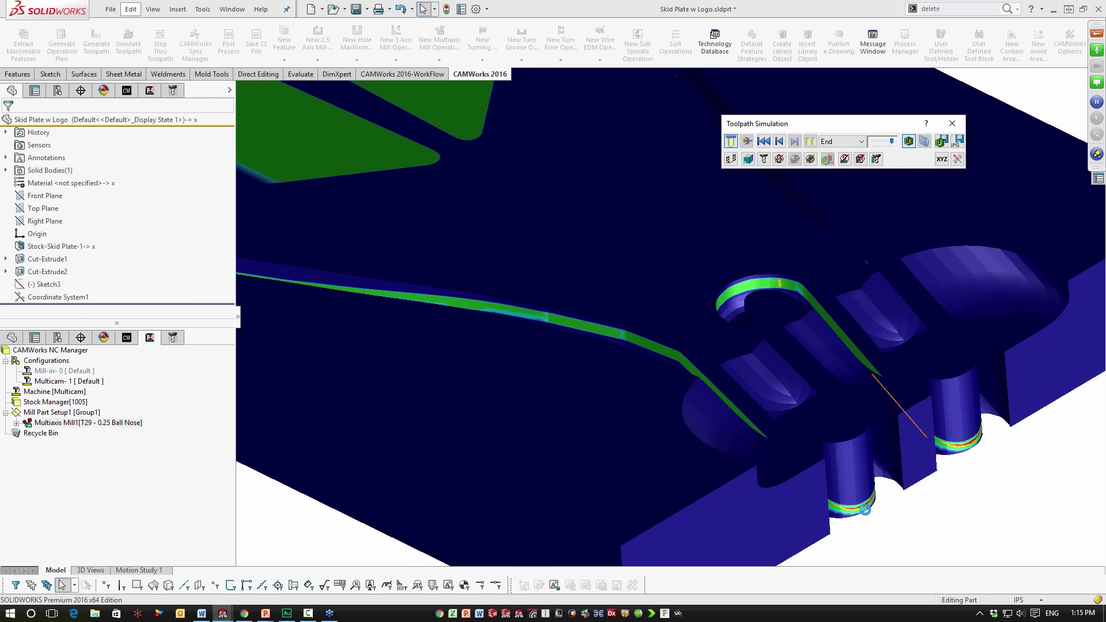
pyautogui.scroll(-3, 864, 510)
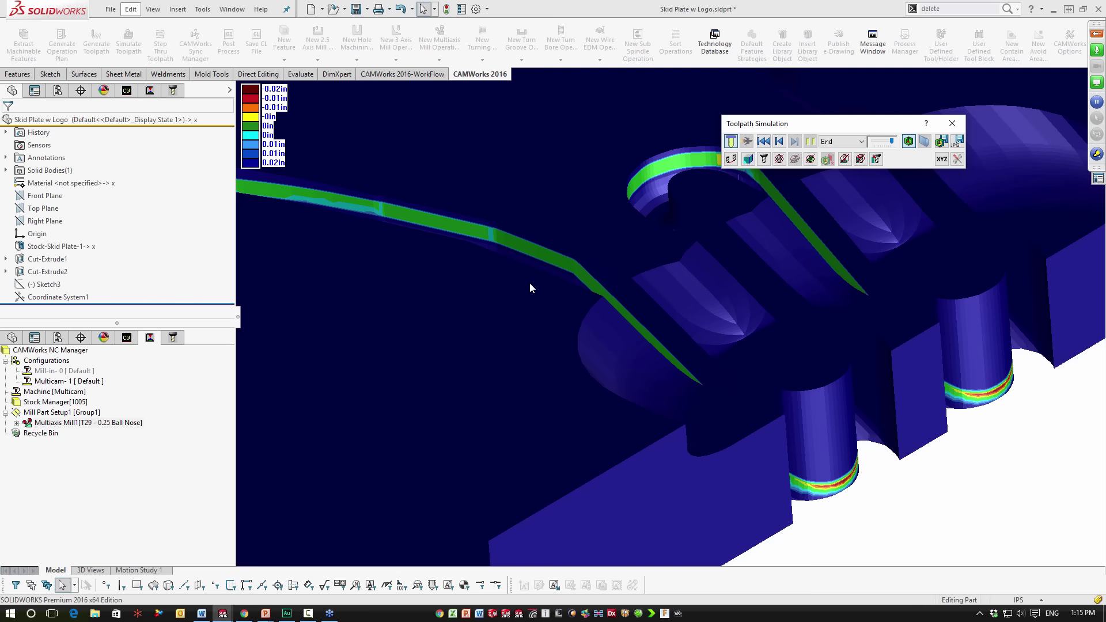
pyautogui.click(952, 123)
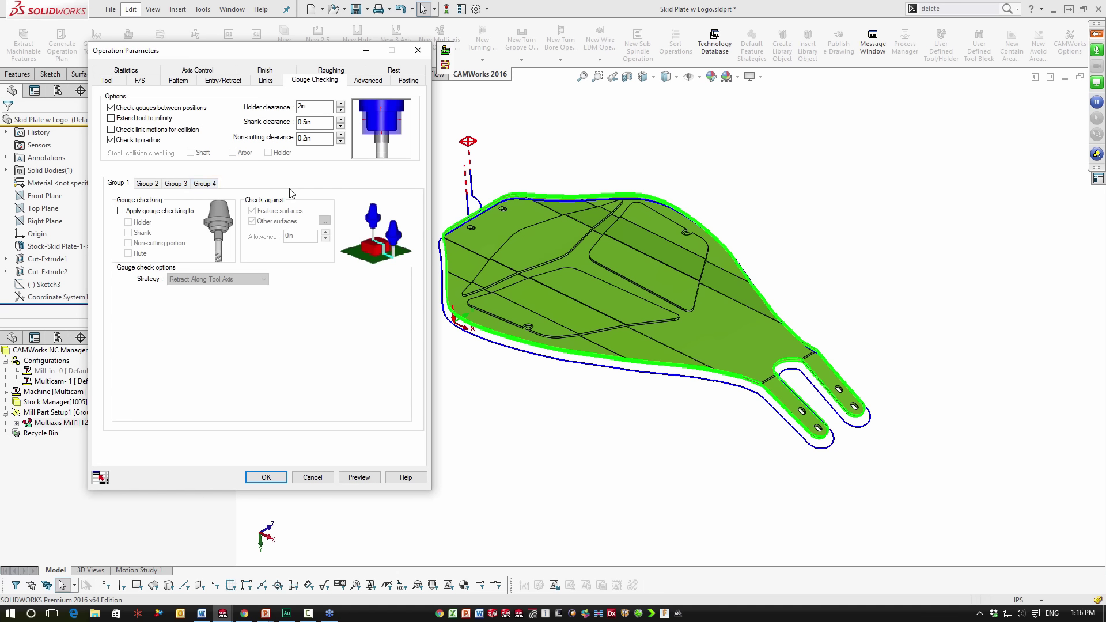
# Turn on Group 1 gouge checking for the flute and non-cutting portion, leaving the holder and shank out
pyautogui.click(121, 211)
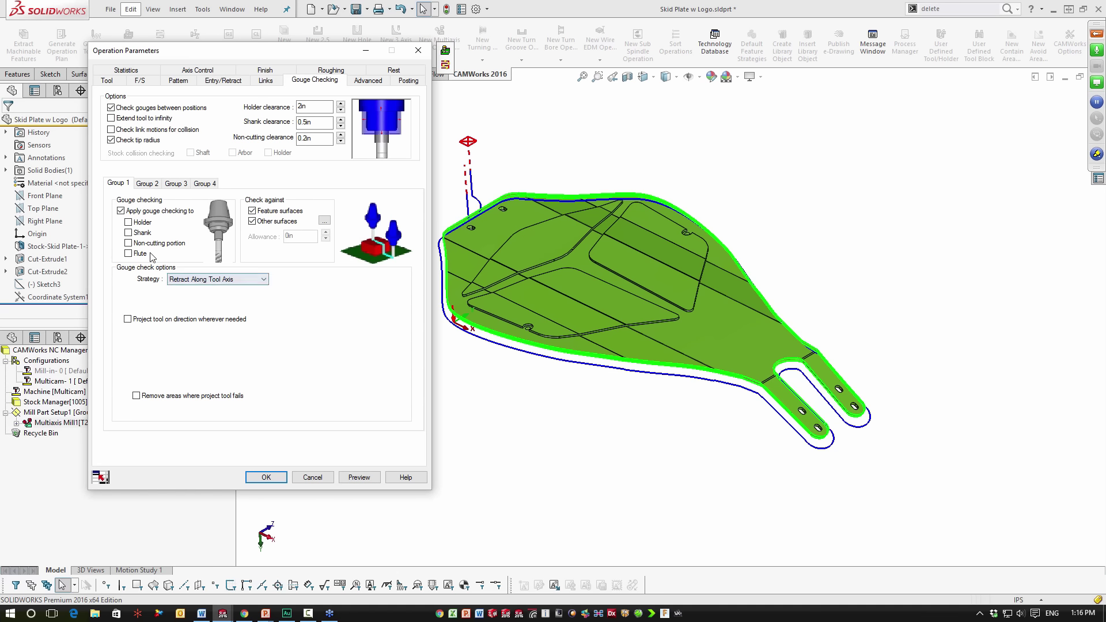
pyautogui.click(128, 254)
pyautogui.click(129, 243)
pyautogui.click(128, 233)
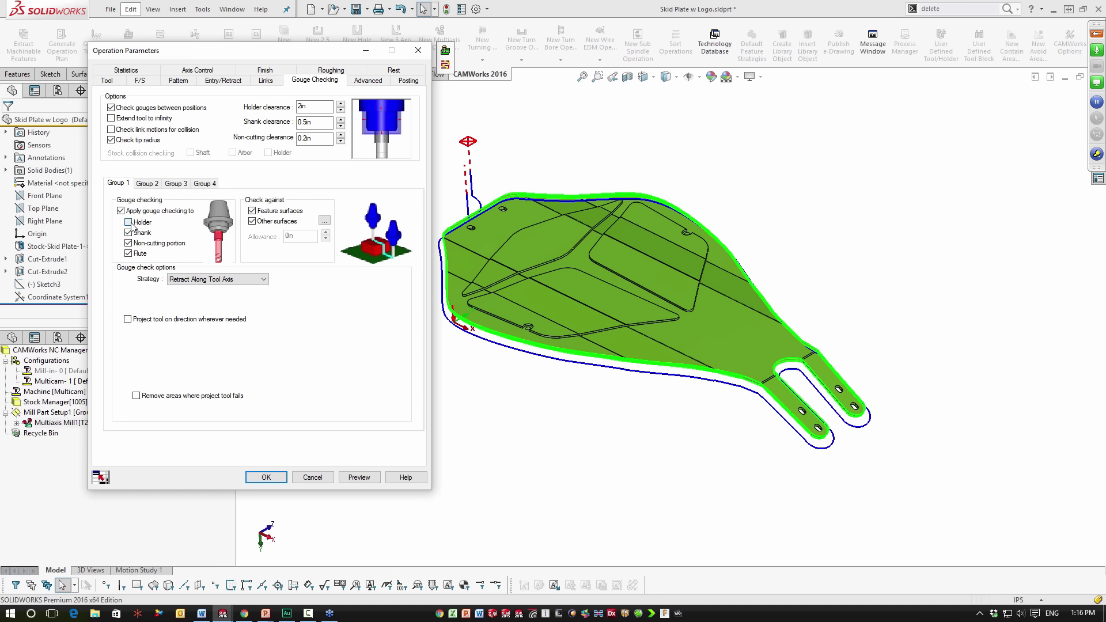
pyautogui.click(129, 223)
pyautogui.click(129, 222)
pyautogui.click(128, 232)
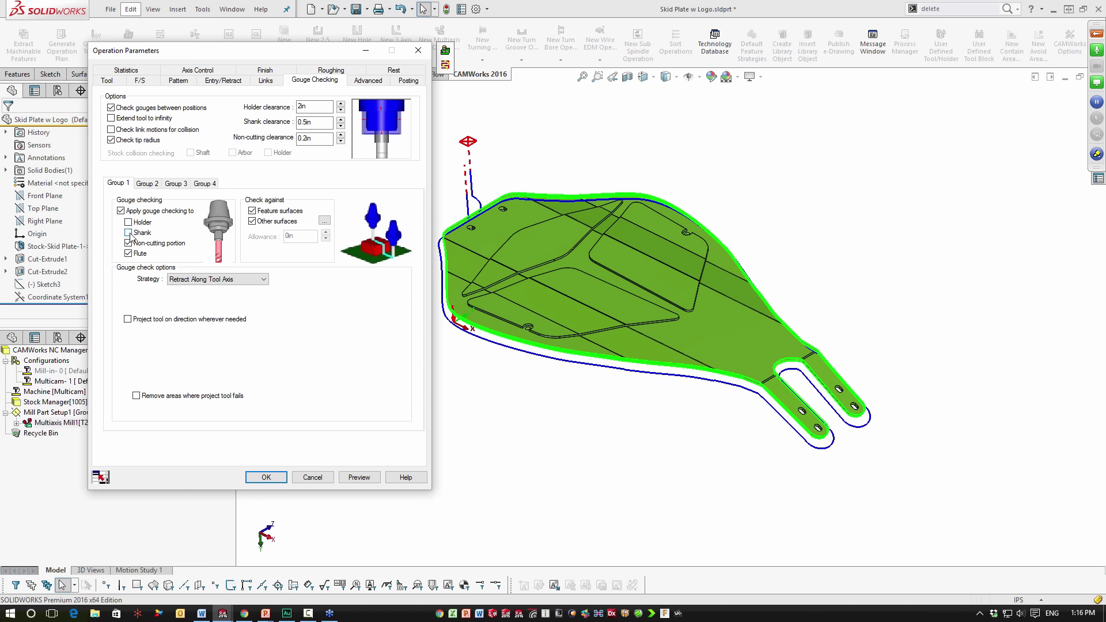
# Exclude other surfaces from the Group 1 gouge check and set its strategy to Move Tool Away
pyautogui.click(253, 221)
pyautogui.click(247, 280)
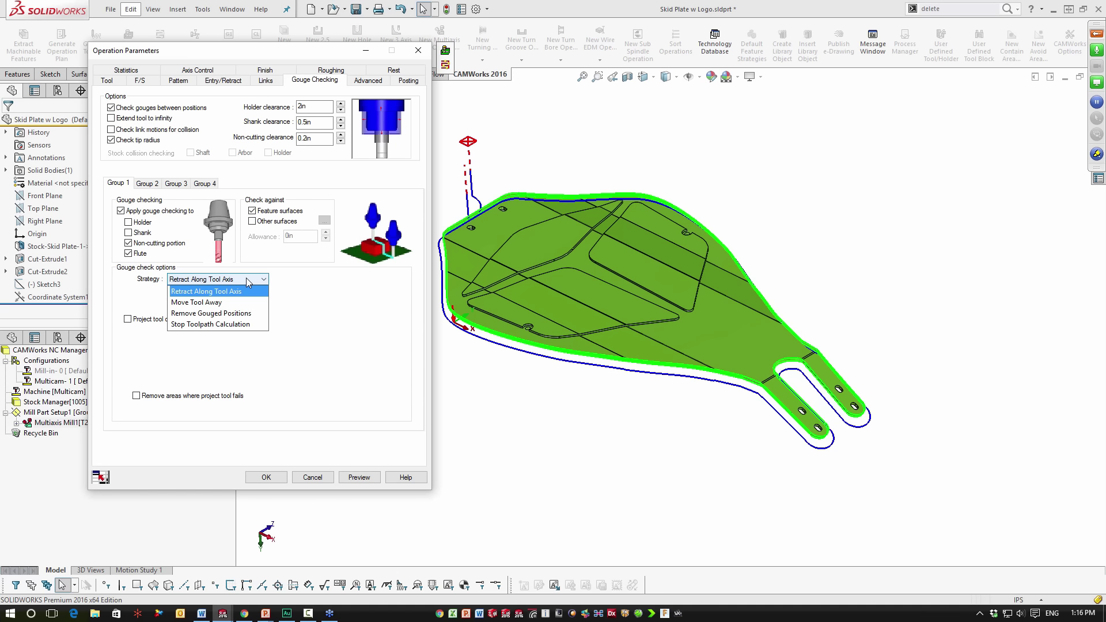
pyautogui.click(223, 302)
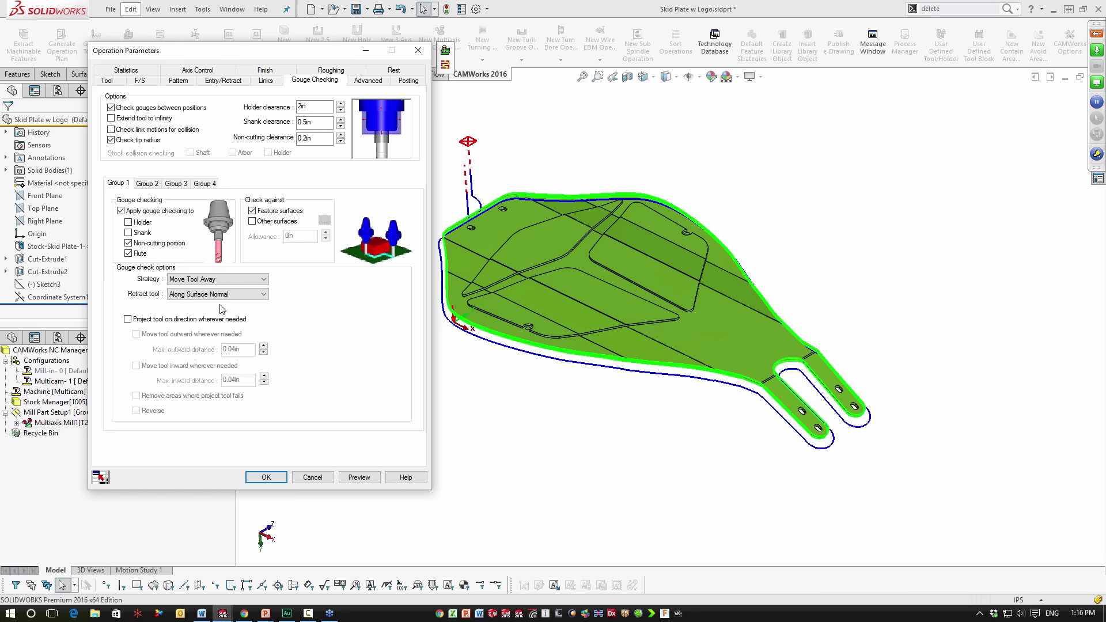
# Review the Retract tool options, keep Along Surface Normal, and preview the gouge-checked toolpath around the forked end
pyautogui.click(225, 295)
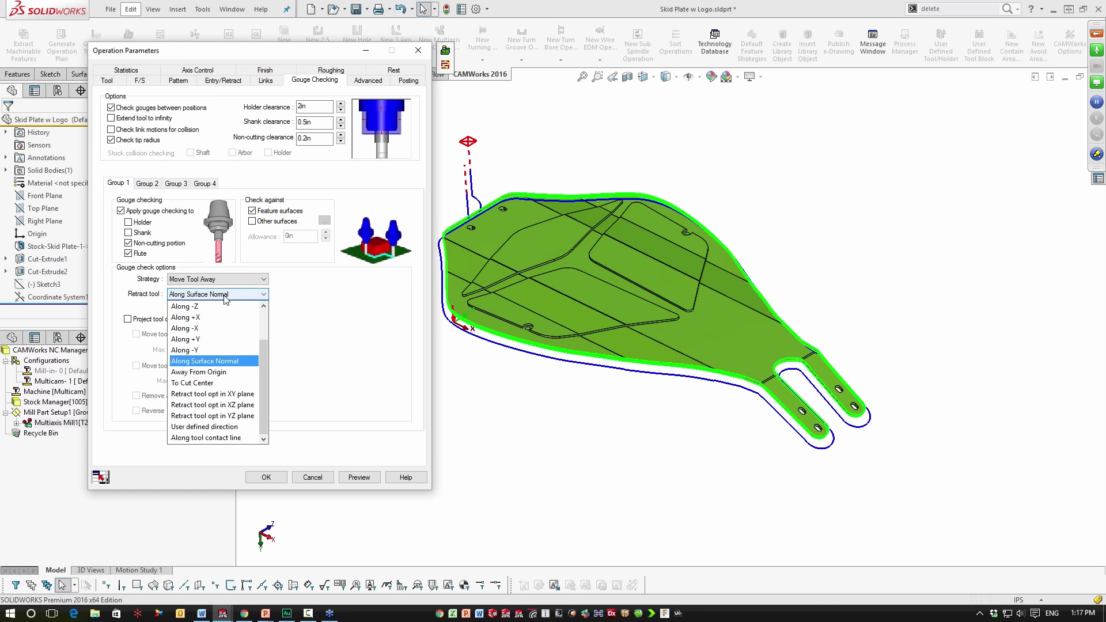
pyautogui.moveTo(264, 346)
pyautogui.mouseDown()
pyautogui.moveTo(270, 316)
pyautogui.moveTo(275, 352)
pyautogui.mouseUp()
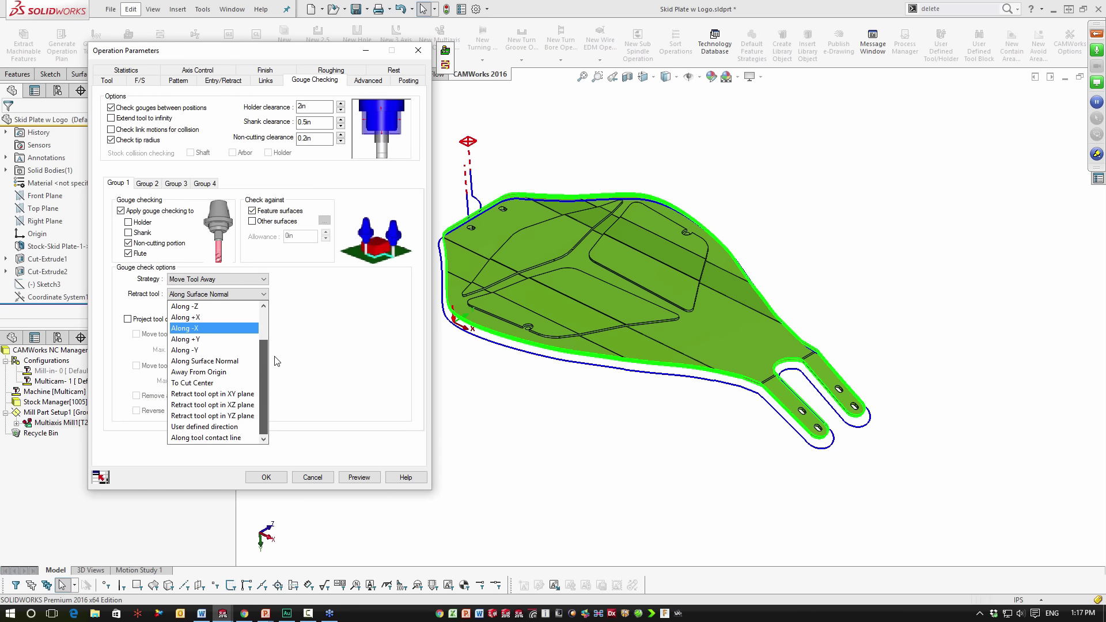
pyautogui.click(237, 362)
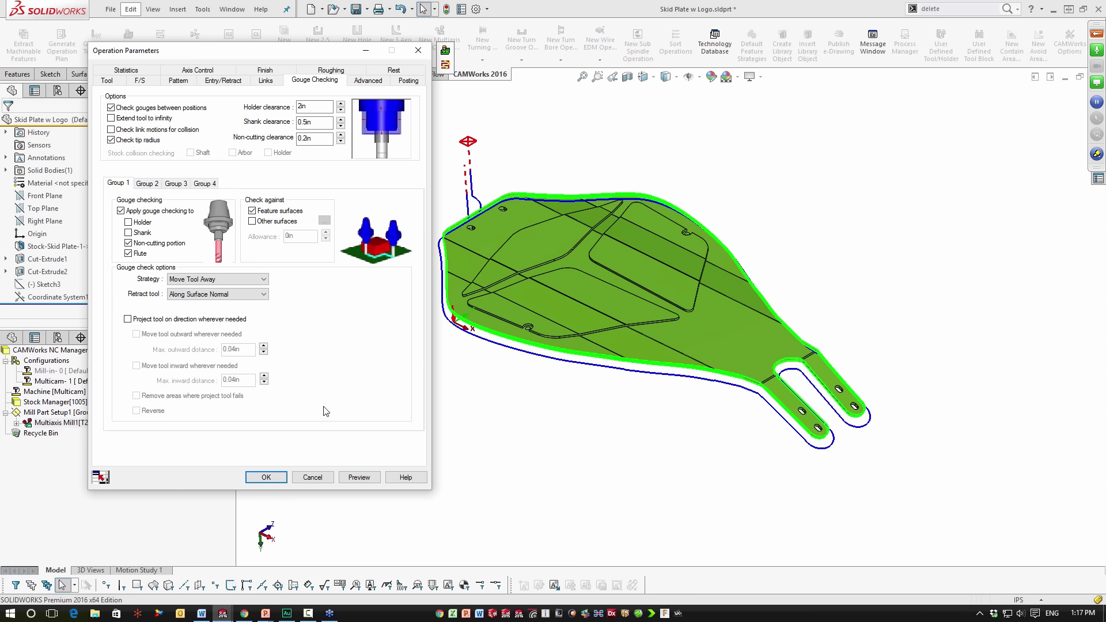
pyautogui.click(358, 478)
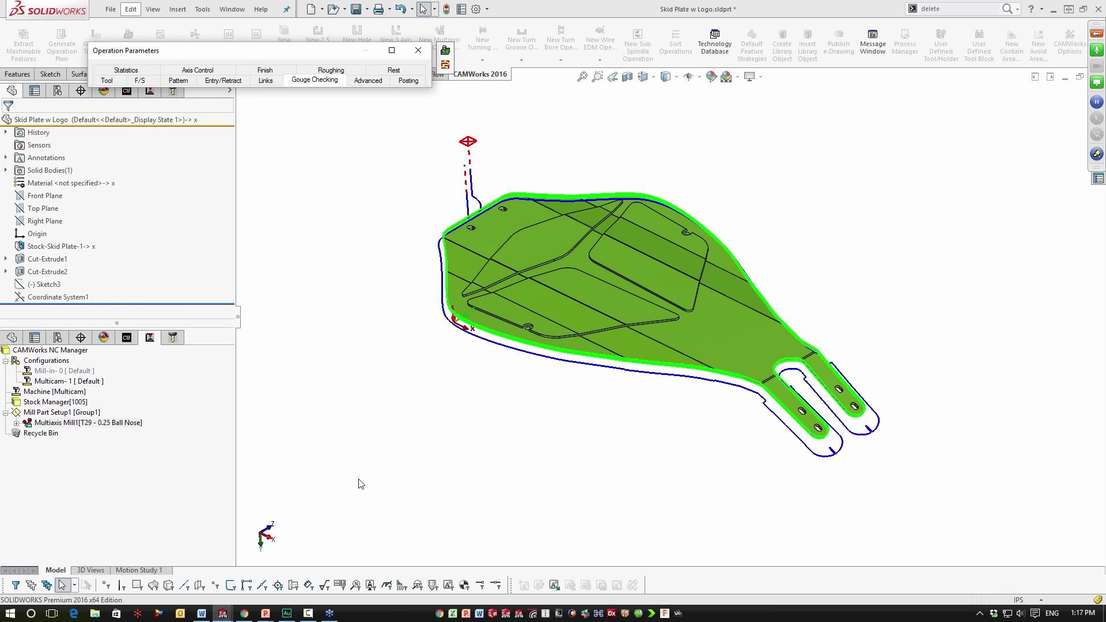
pyautogui.scroll(-5, 830, 401)
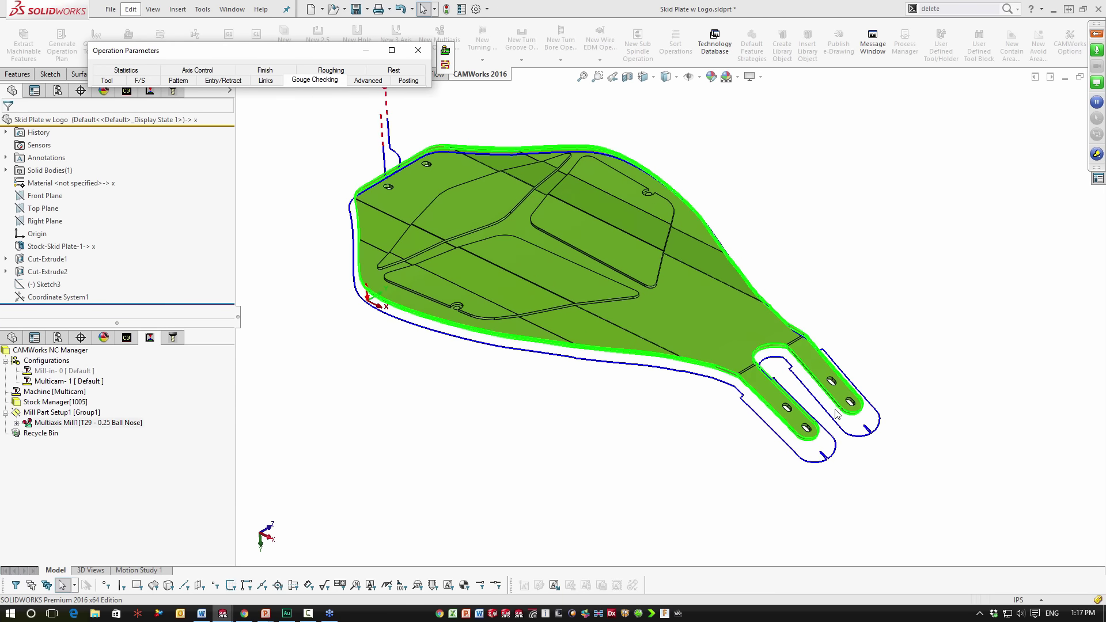
pyautogui.moveTo(778, 443); pyautogui.dragTo(779, 408, button='middle')
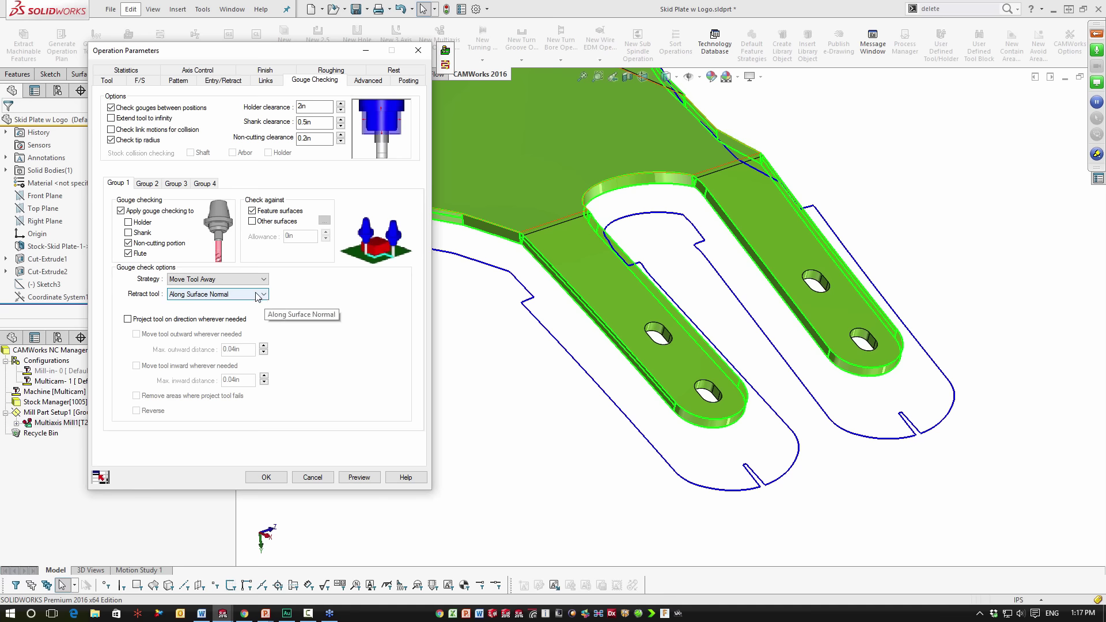
pyautogui.click(258, 295)
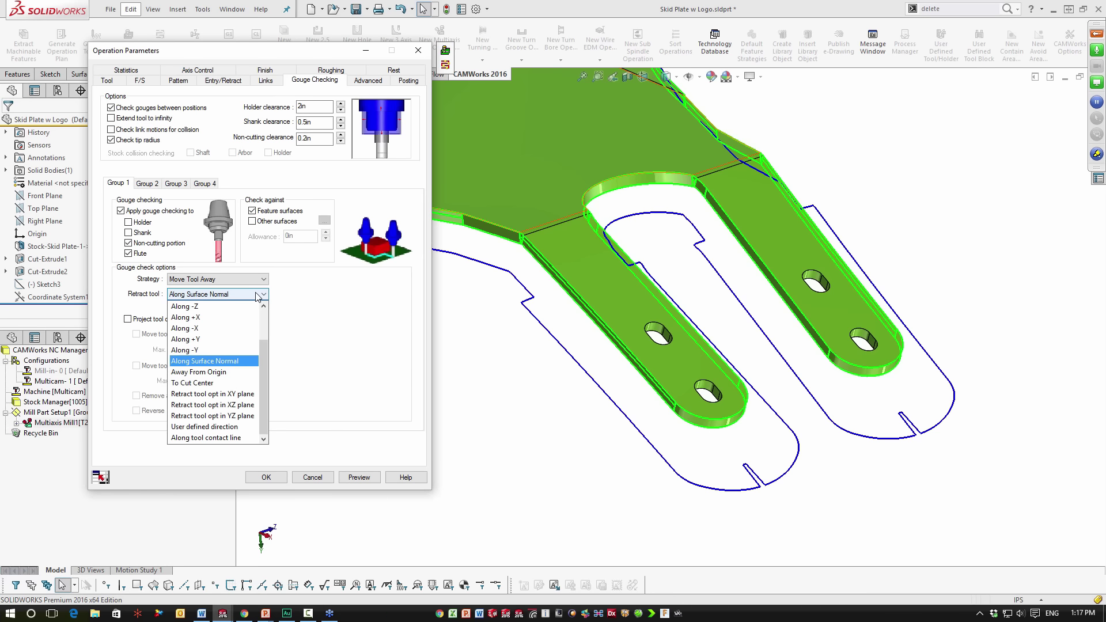
pyautogui.click(258, 296)
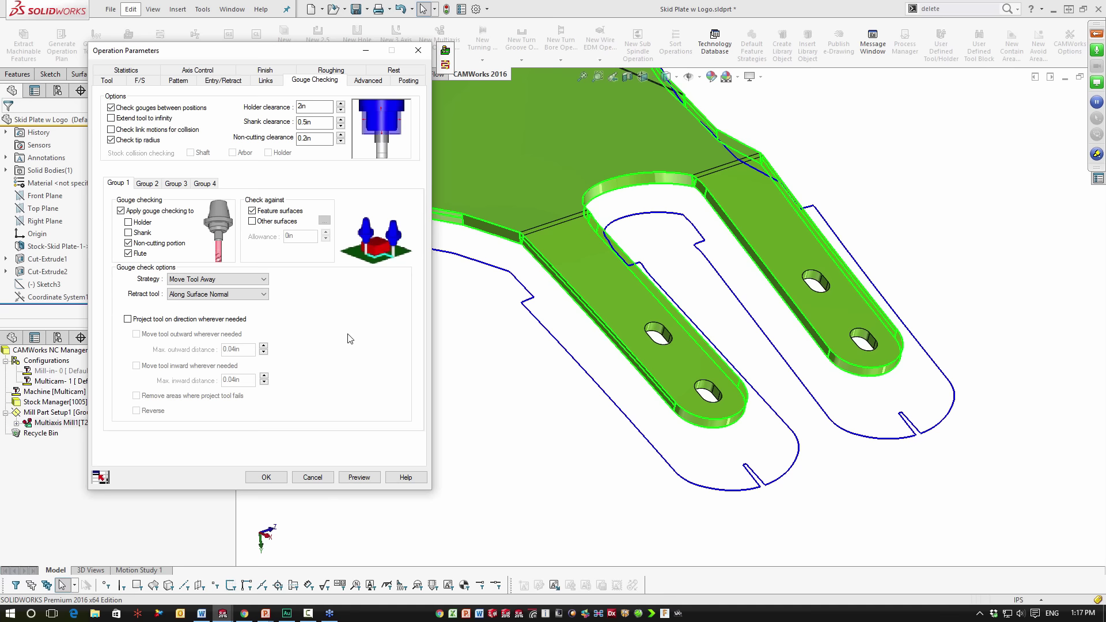
# Turn off Group 1 gouge checking and preview the toolpath around the fork and along the whole plate edge
pyautogui.click(122, 212)
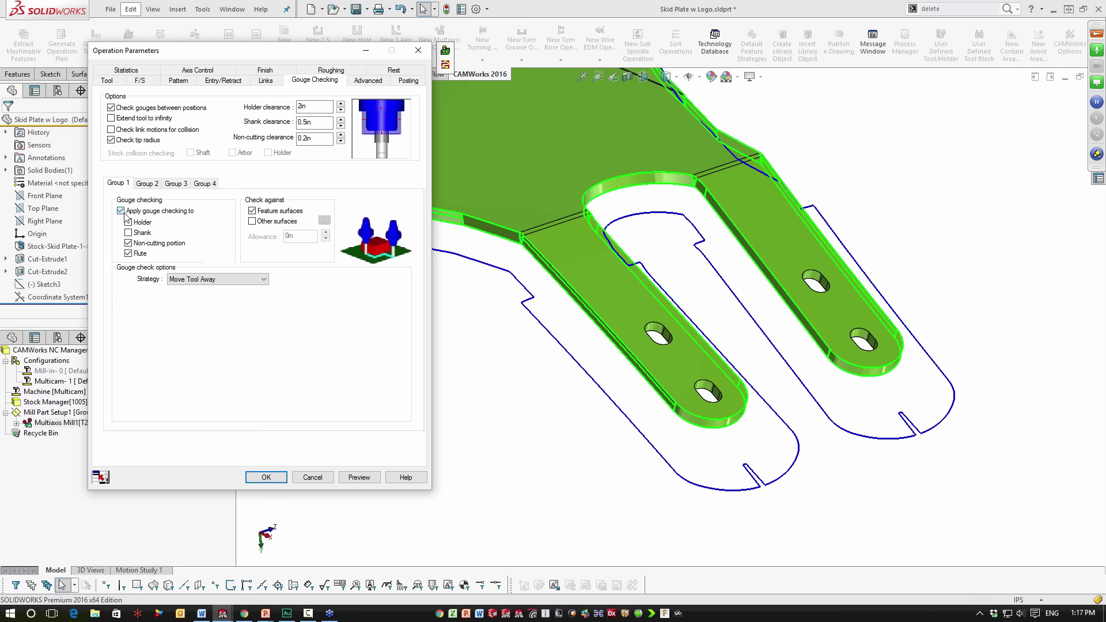
pyautogui.click(362, 477)
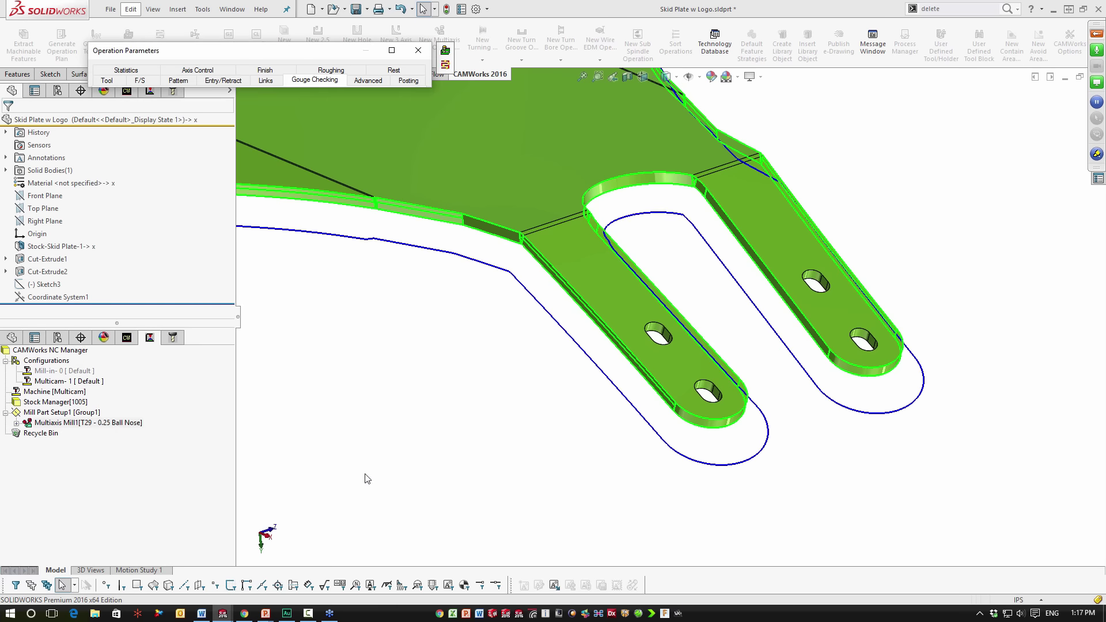
pyautogui.moveTo(659, 457); pyautogui.dragTo(692, 440, button='middle')
pyautogui.scroll(5, 595, 386)
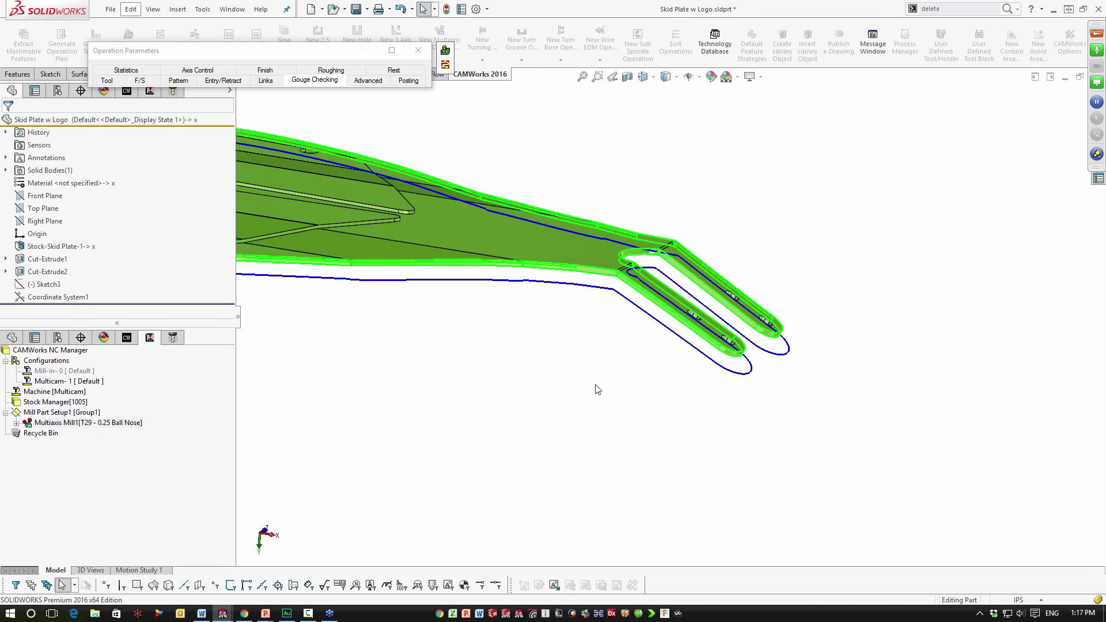
pyautogui.moveTo(449, 256); pyautogui.dragTo(523, 260, button='middle')
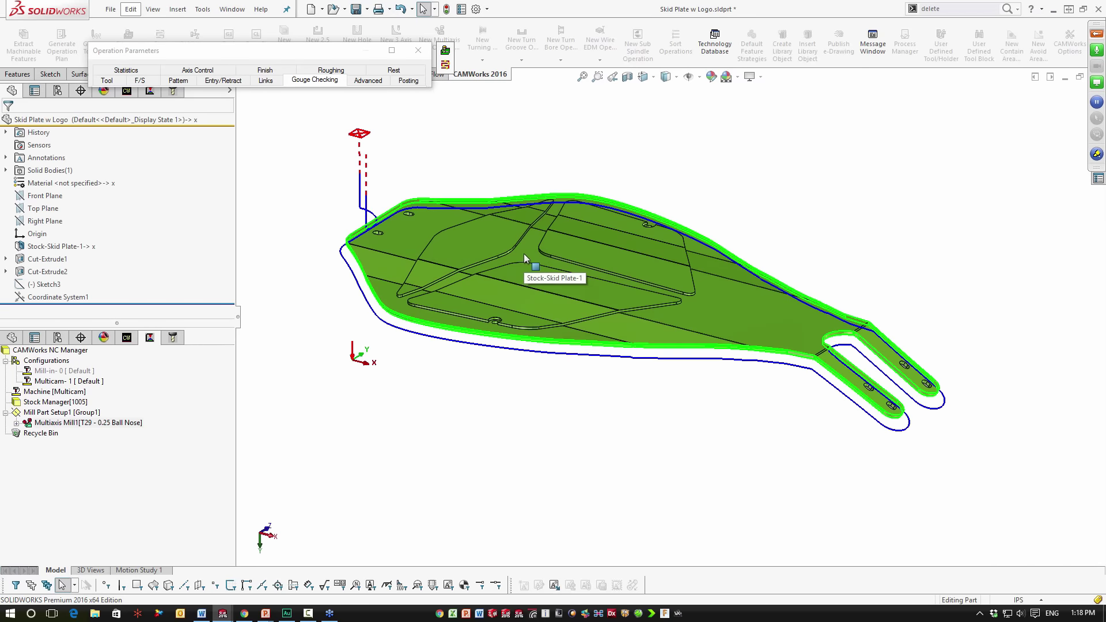
pyautogui.scroll(-2, 562, 258)
pyautogui.scroll(-1, 562, 258)
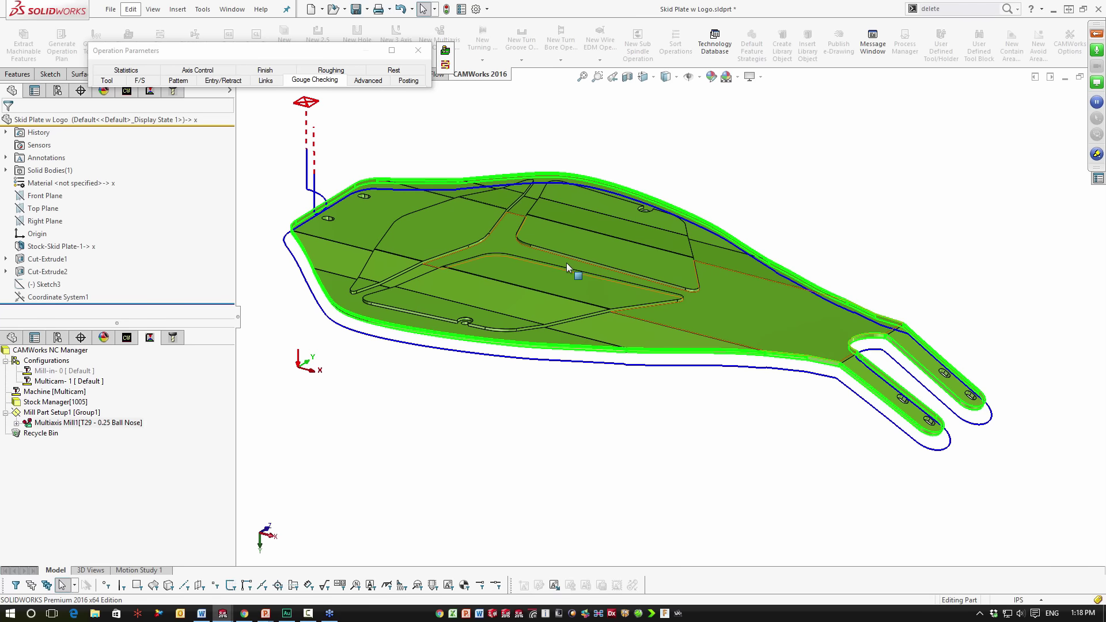
# Accept the multiaxis operation parameters without regenerating the toolpath
pyautogui.moveTo(416, 50)
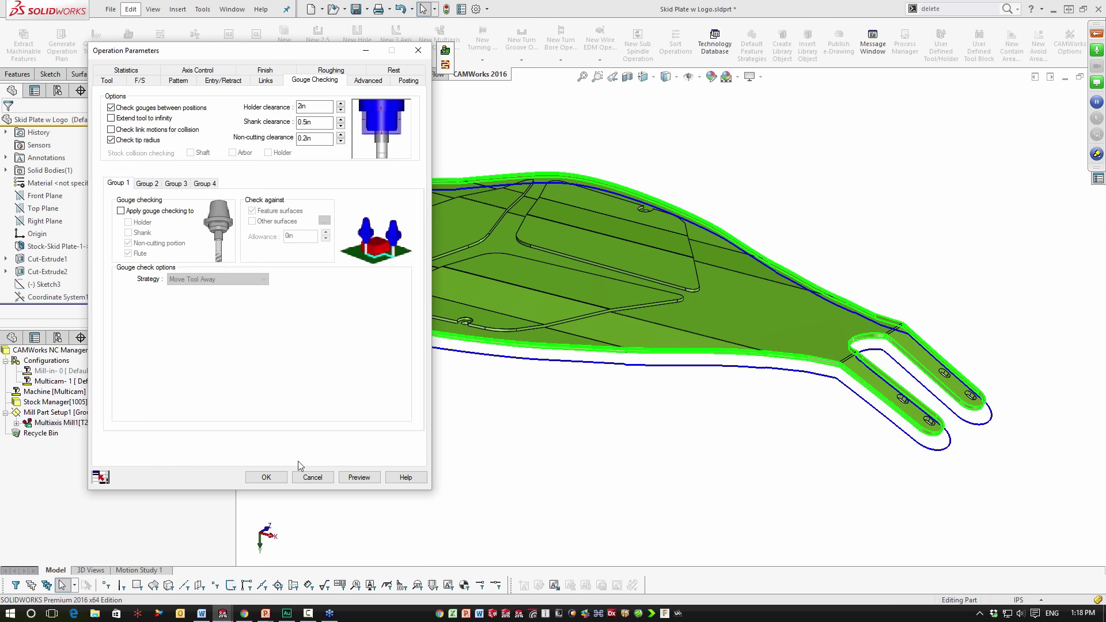
pyautogui.click(273, 480)
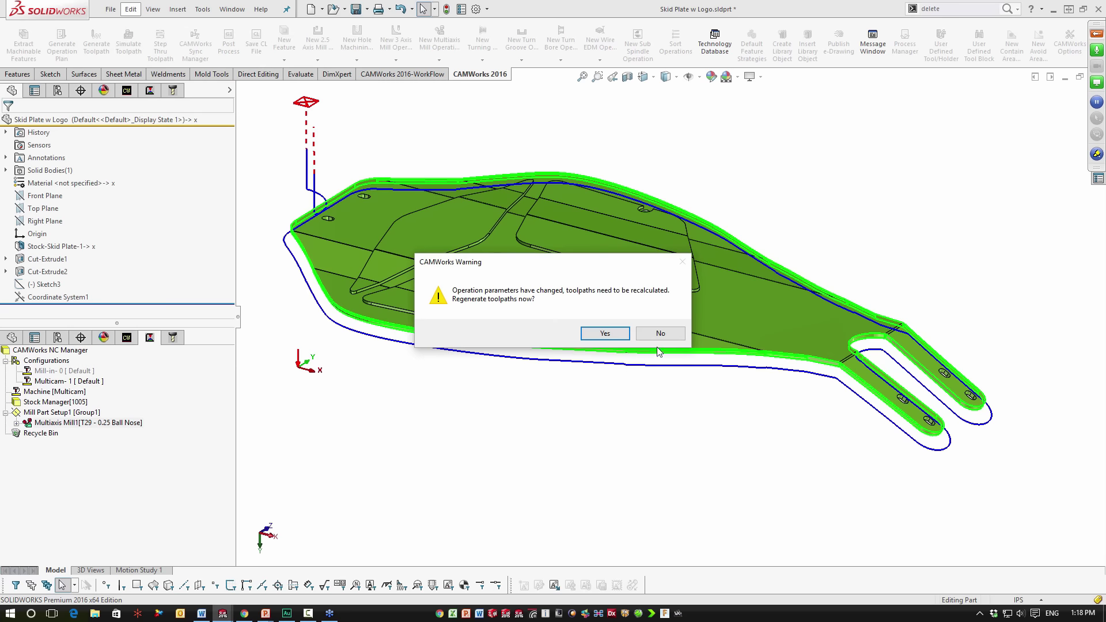
pyautogui.click(660, 337)
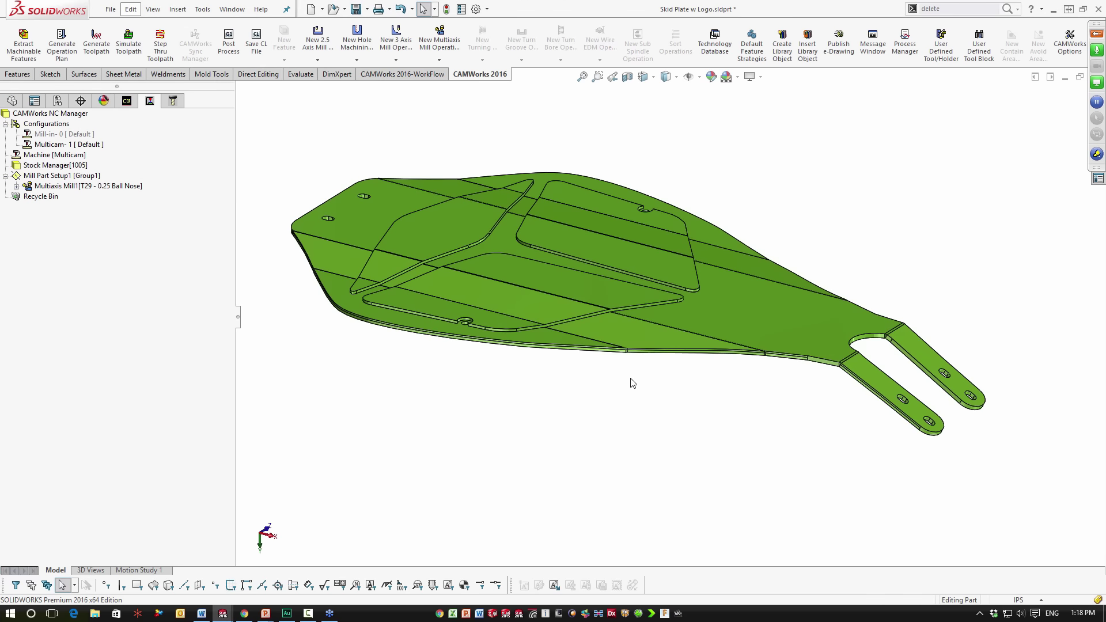
# Switch to the open Chamfer.SLDPRT part and examine the chamfer faces along its upper edge
pyautogui.hotkey('ctrl', 'Tab')
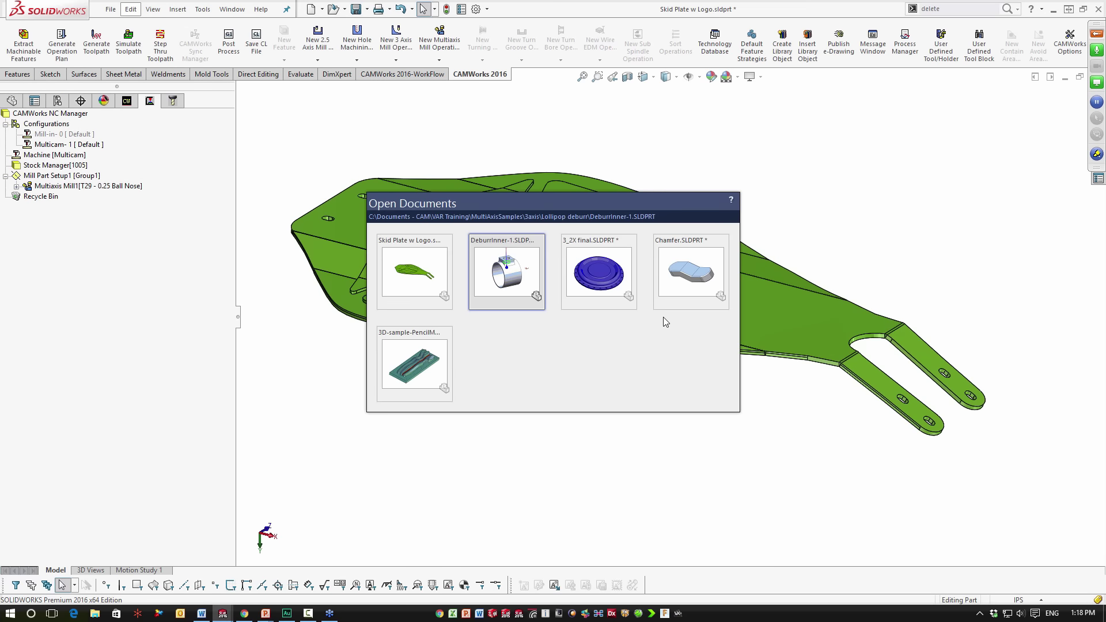
pyautogui.click(694, 280)
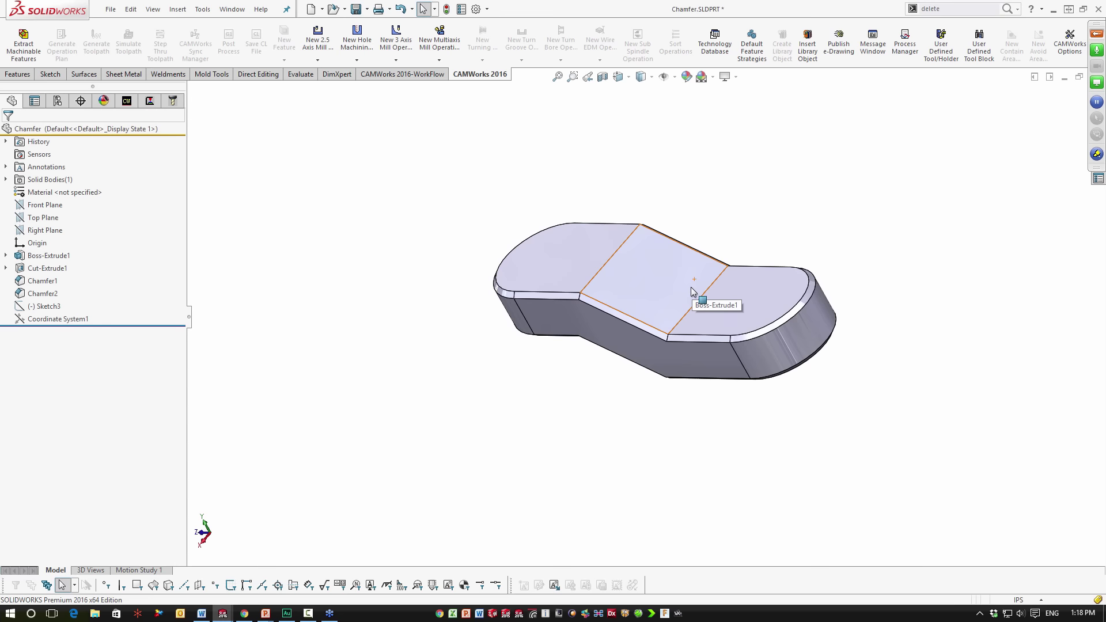
pyautogui.scroll(2, 696, 340)
pyautogui.scroll(-2, 679, 311)
pyautogui.moveTo(678, 312); pyautogui.dragTo(684, 264, button='middle')
pyautogui.scroll(1, 696, 316)
pyautogui.scroll(-2, 696, 317)
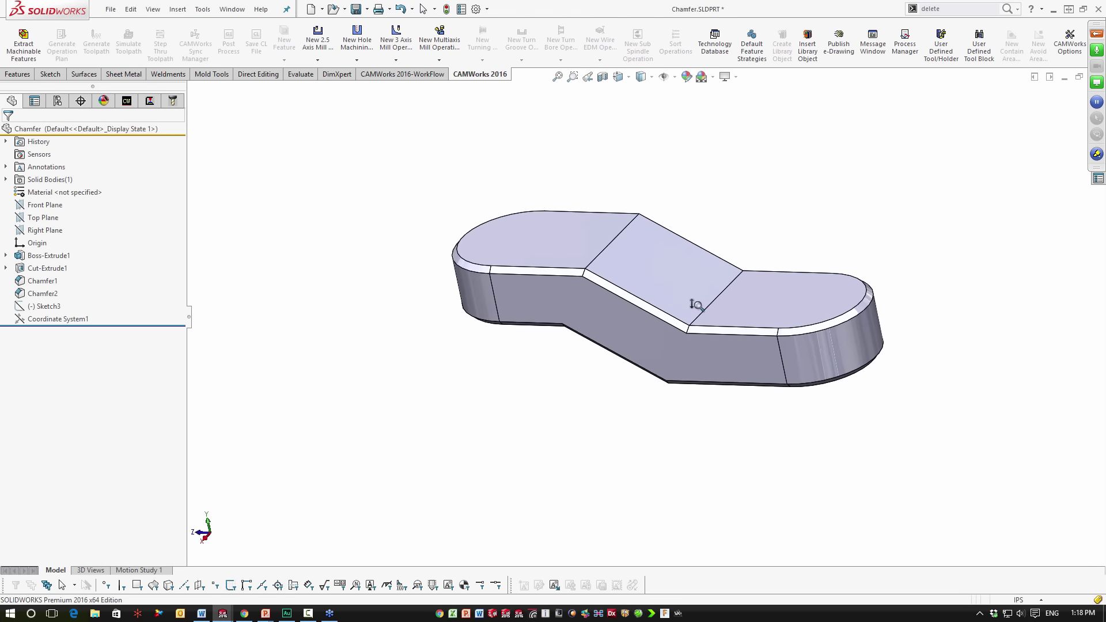
pyautogui.click(561, 272)
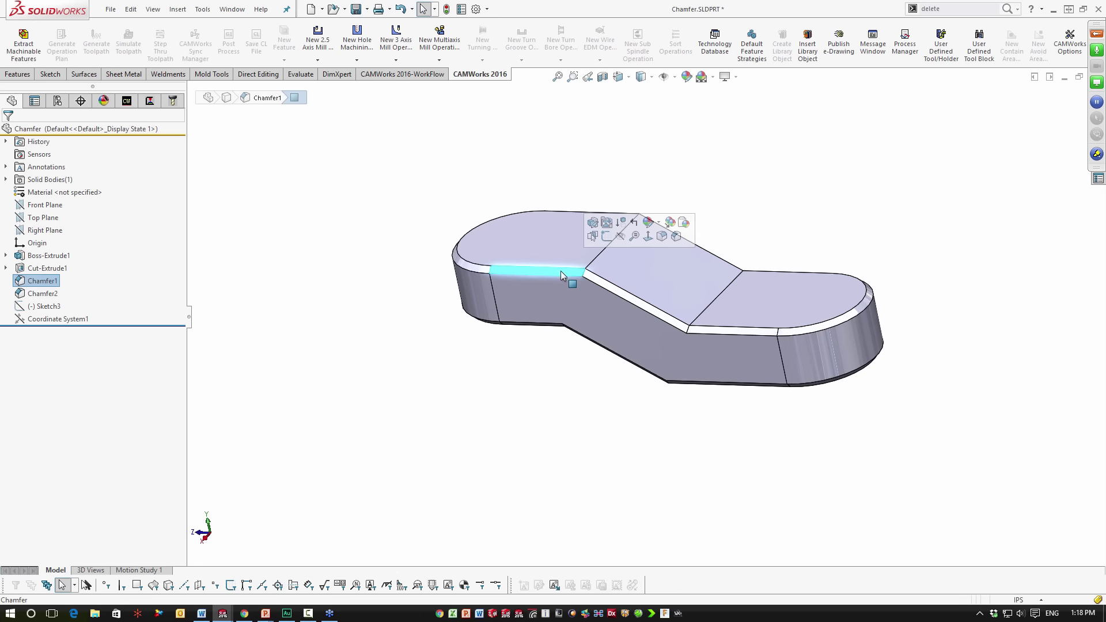
pyautogui.click(593, 277)
pyautogui.click(695, 329)
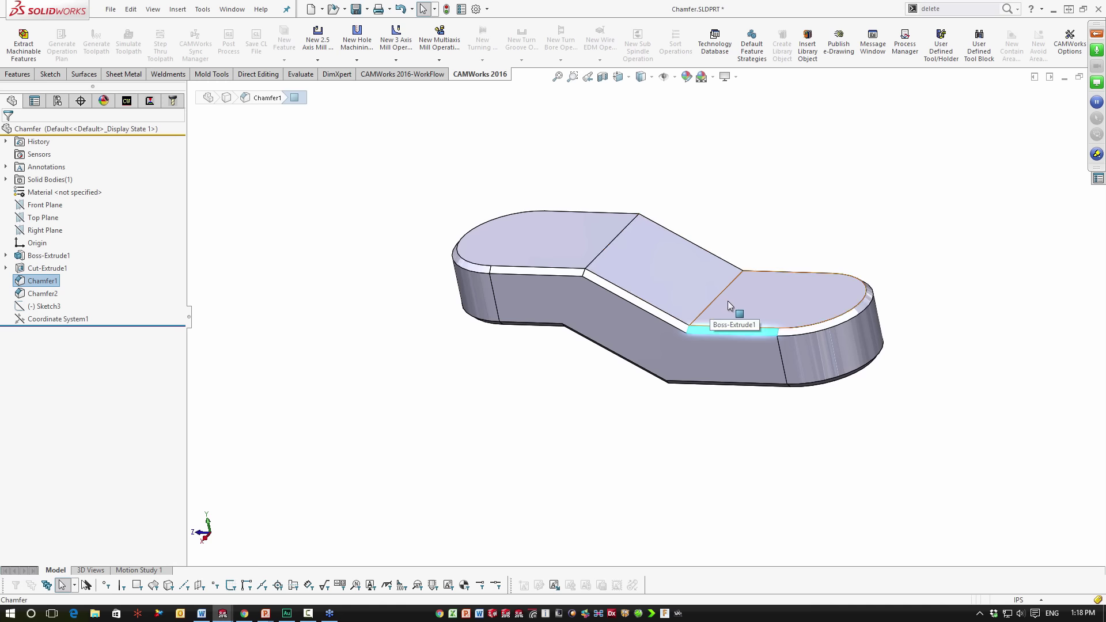
# On the flat top face at one end, sketch connected perpendicular centerlines about 0.7 in crosswise and 0.5 in lengthwise, and exit the sketch
pyautogui.click(18, 74)
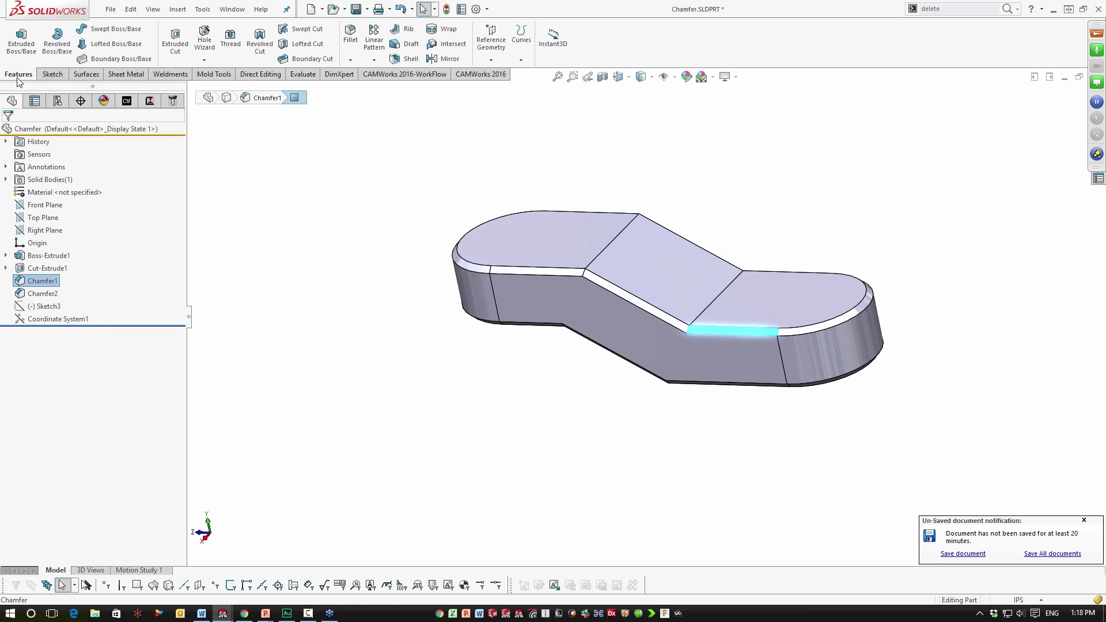
pyautogui.click(772, 301)
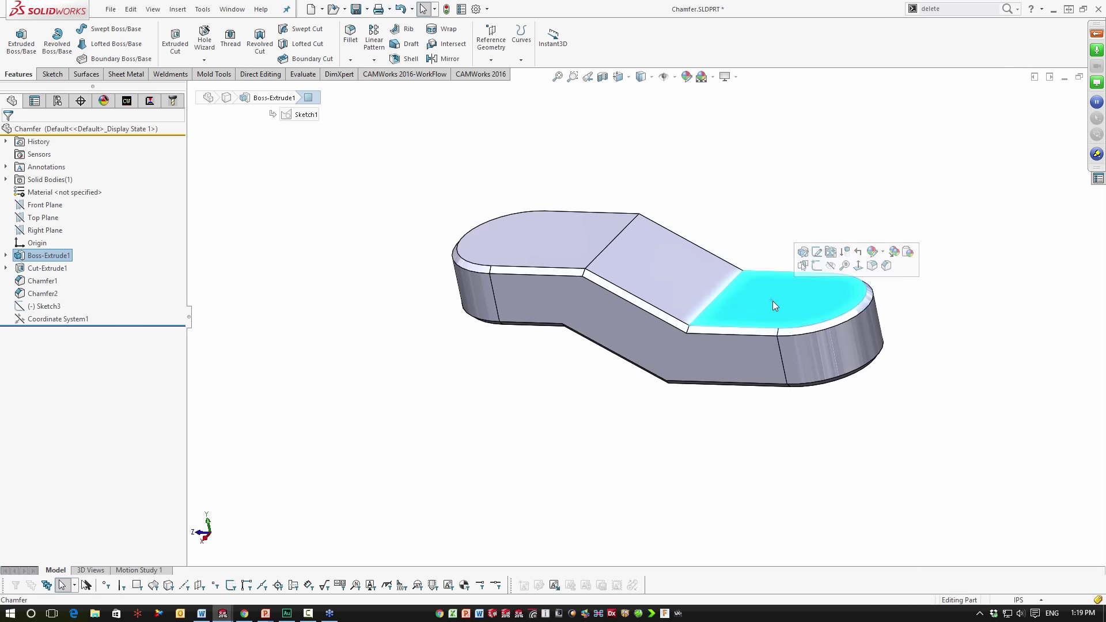
pyautogui.click(814, 267)
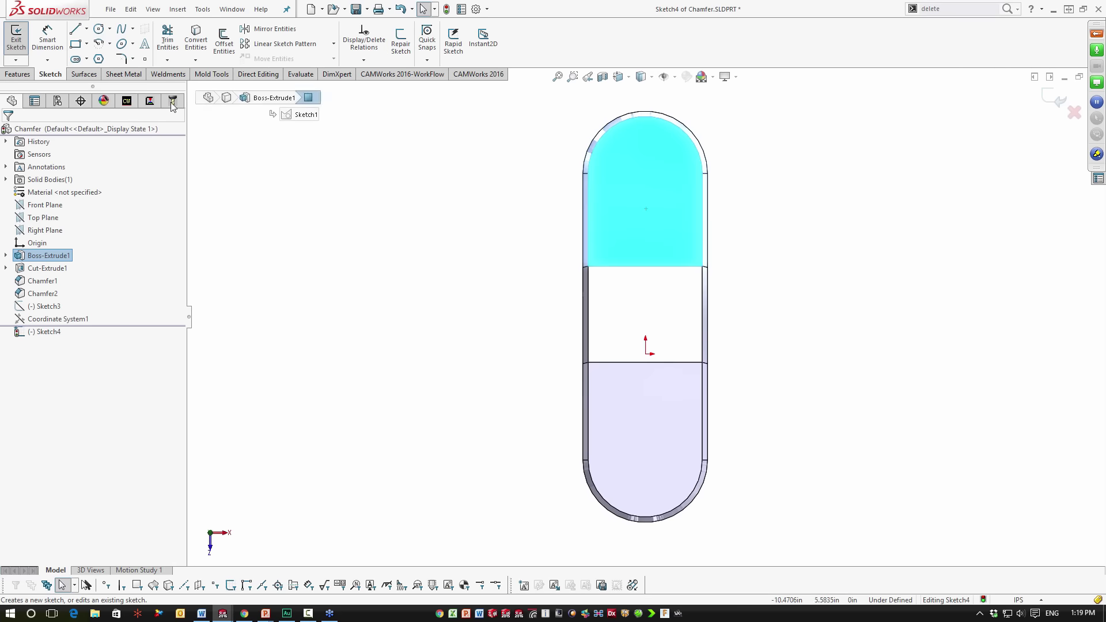
pyautogui.click(86, 29)
pyautogui.click(88, 58)
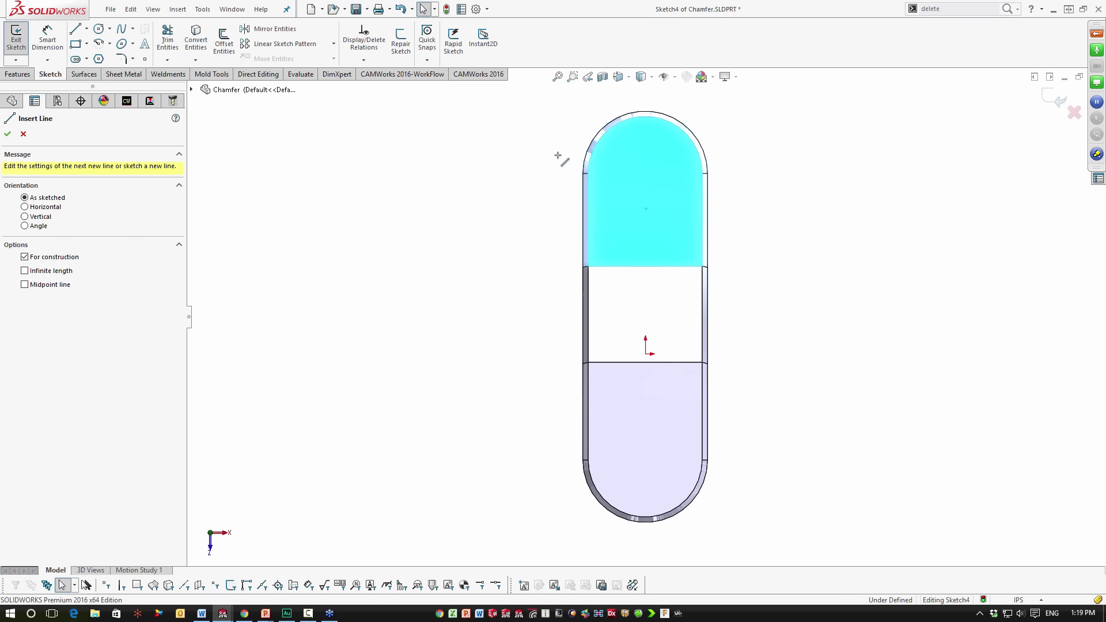
pyautogui.click(621, 184)
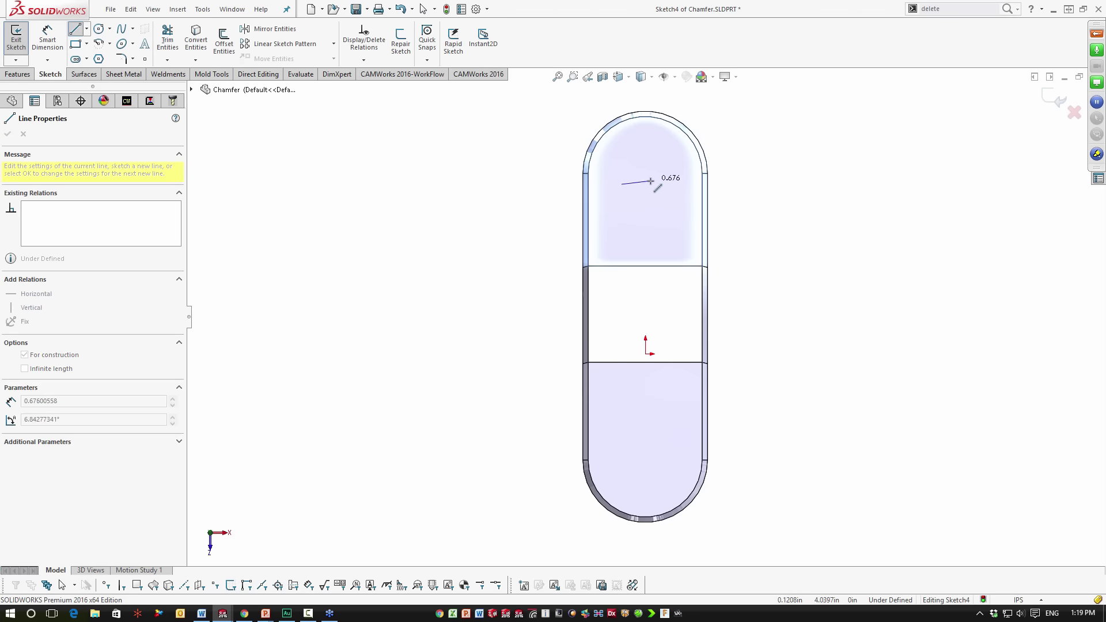
pyautogui.click(650, 184)
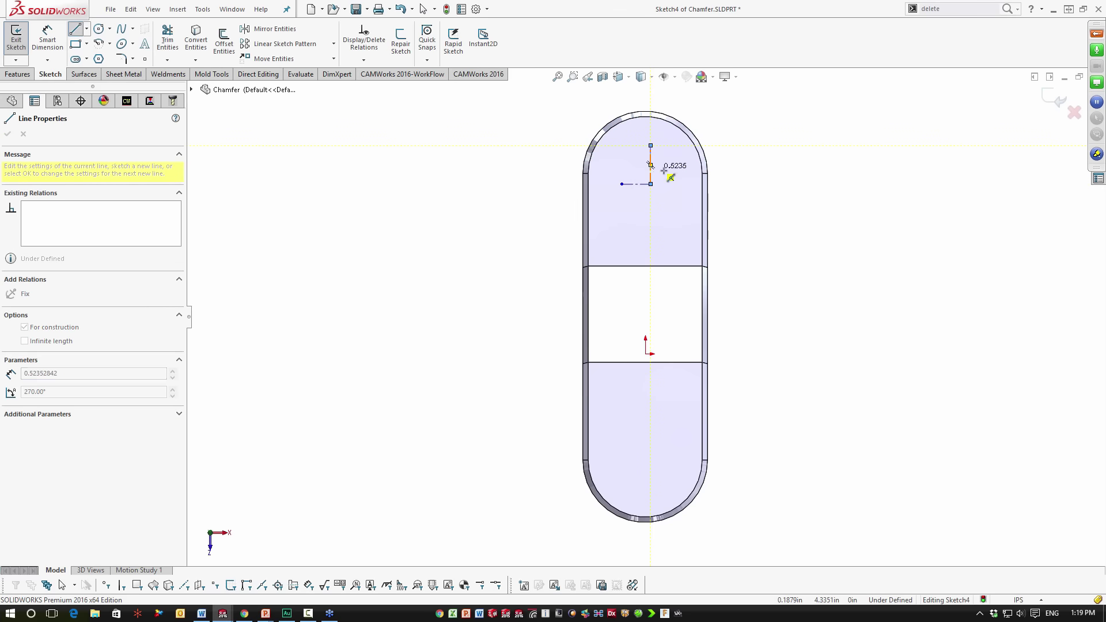
pyautogui.click(664, 171)
pyautogui.press('Escape')
pyautogui.moveTo(690, 237)
pyautogui.mouseDown(button='middle')
pyautogui.moveTo(681, 132)
pyautogui.moveTo(582, 188)
pyautogui.moveTo(597, 234)
pyautogui.moveTo(630, 253)
pyautogui.moveTo(704, 247)
pyautogui.mouseUp(button='middle')
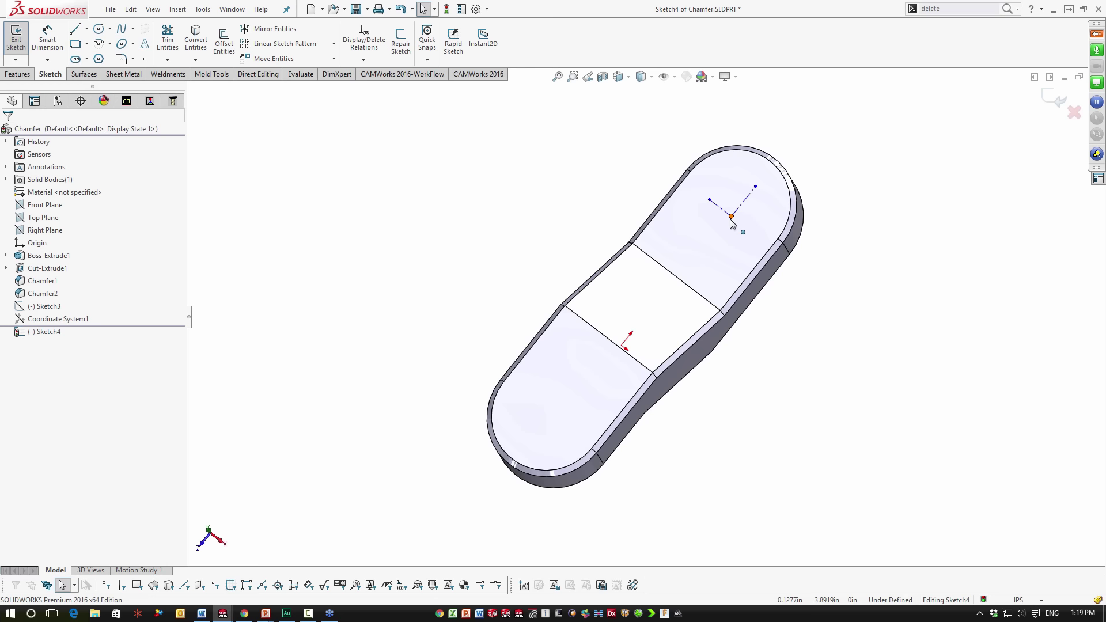
pyautogui.click(1056, 98)
# Create a reference coordinate system with its origin at the corner where the two sketched centerlines meet
pyautogui.click(490, 42)
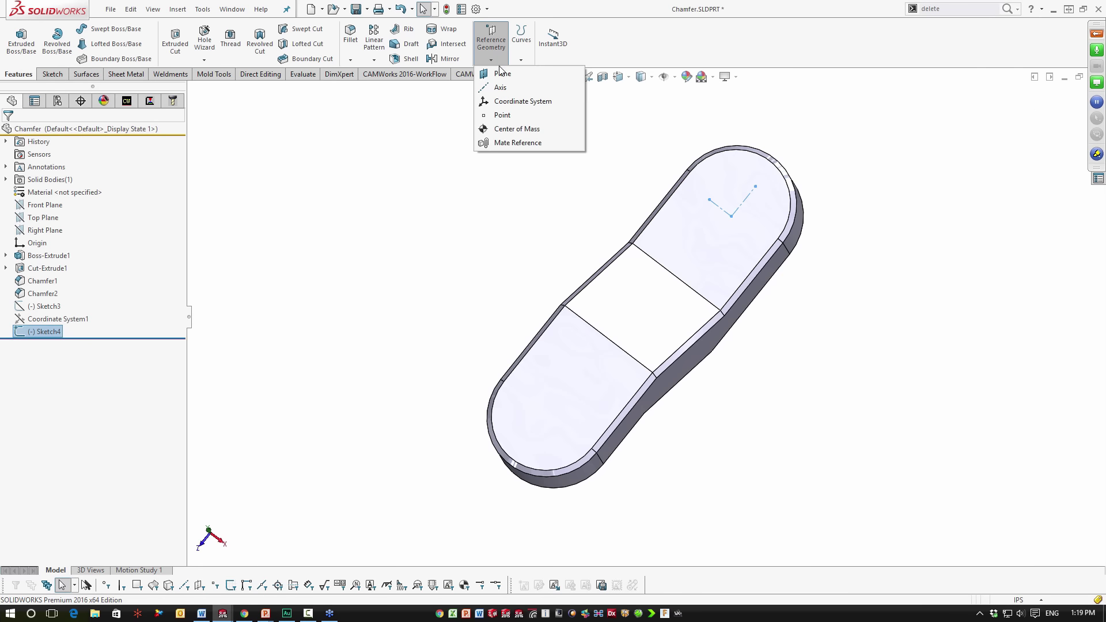
pyautogui.click(512, 102)
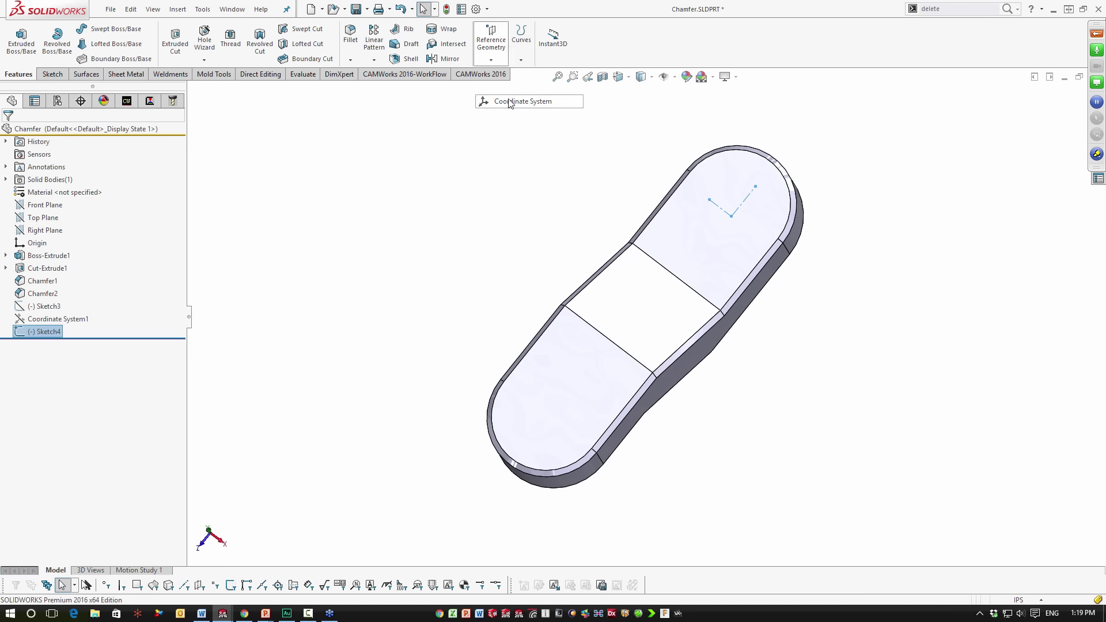
pyautogui.click(33, 197)
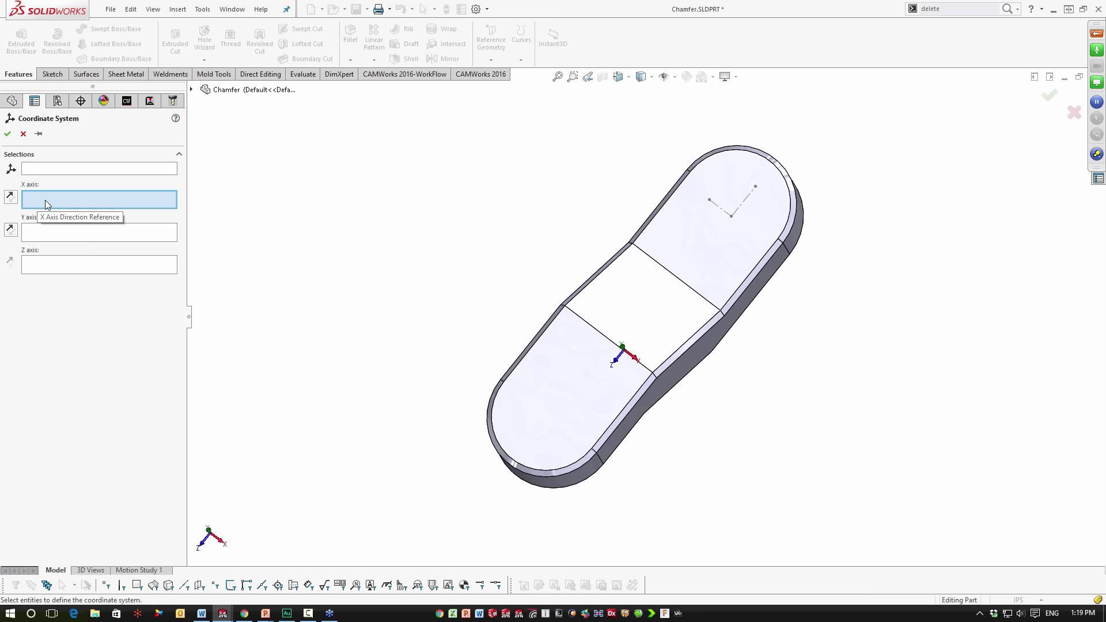
pyautogui.press('Delete')
pyautogui.click(730, 216)
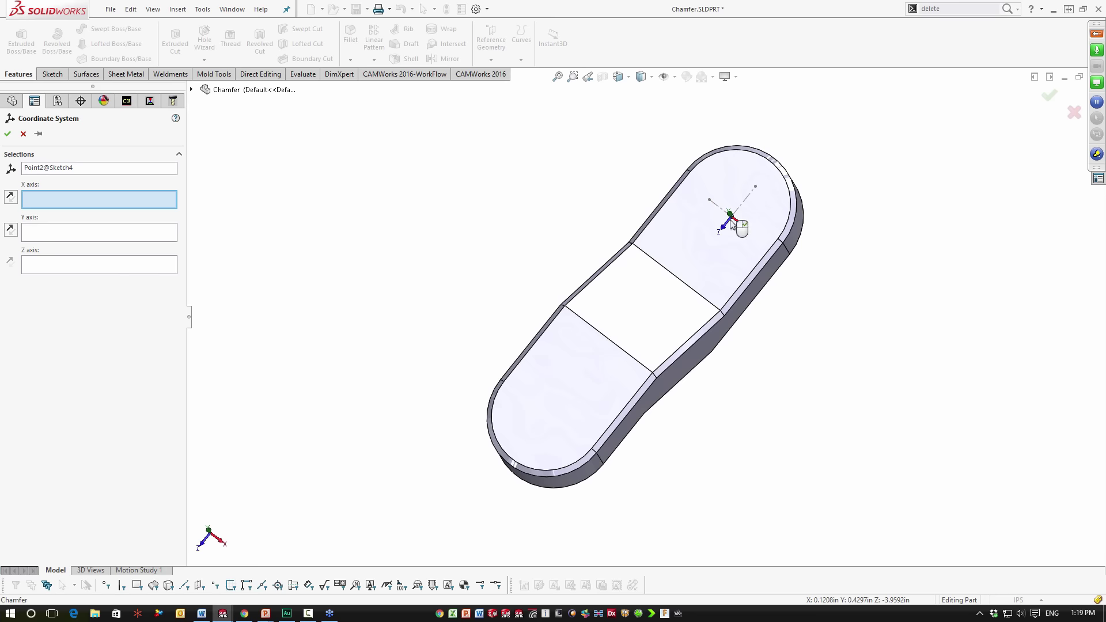
# Align the coordinate system's X axis with the lengthwise centerline and Y axis with the crosswise centerline, reverse Y, and accept
pyautogui.moveTo(768, 351); pyautogui.dragTo(780, 252, button='middle')
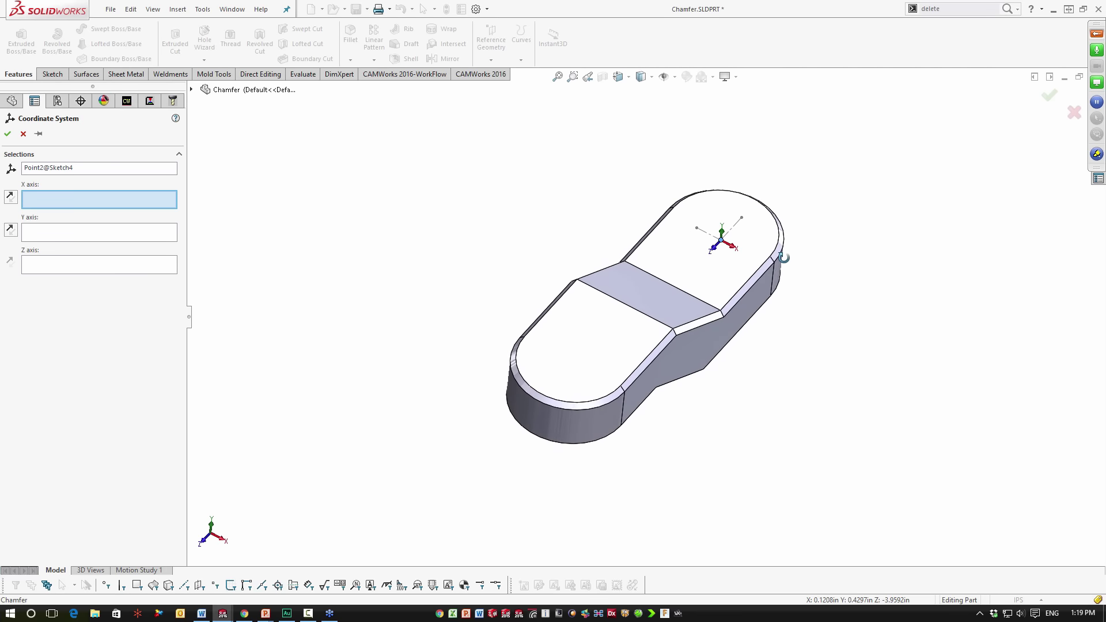
pyautogui.click(730, 231)
pyautogui.scroll(-4, 723, 236)
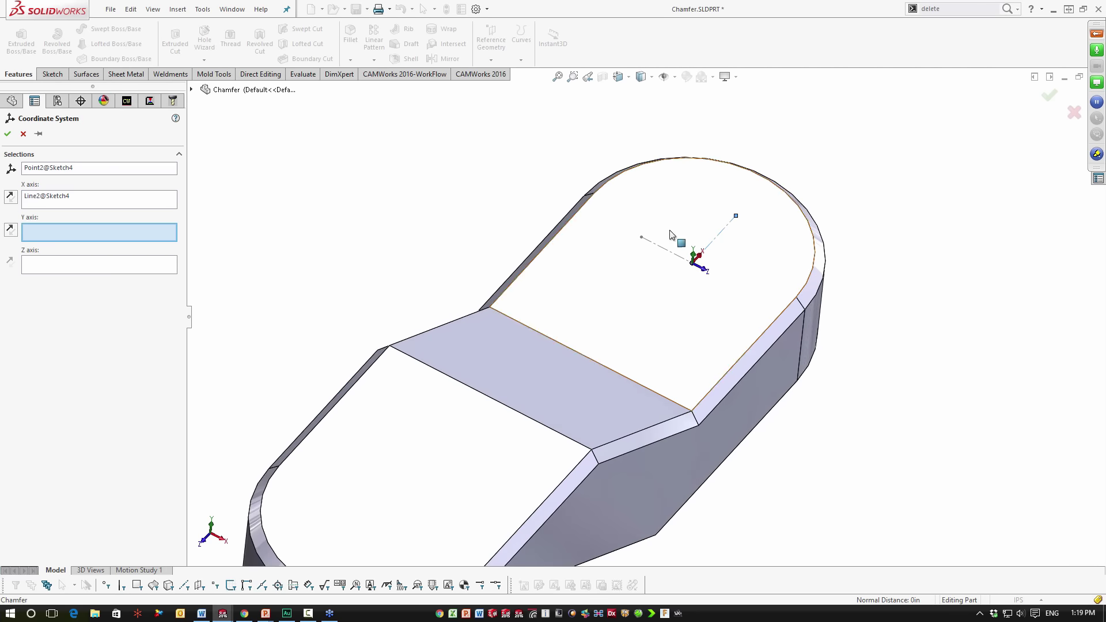
pyautogui.click(665, 249)
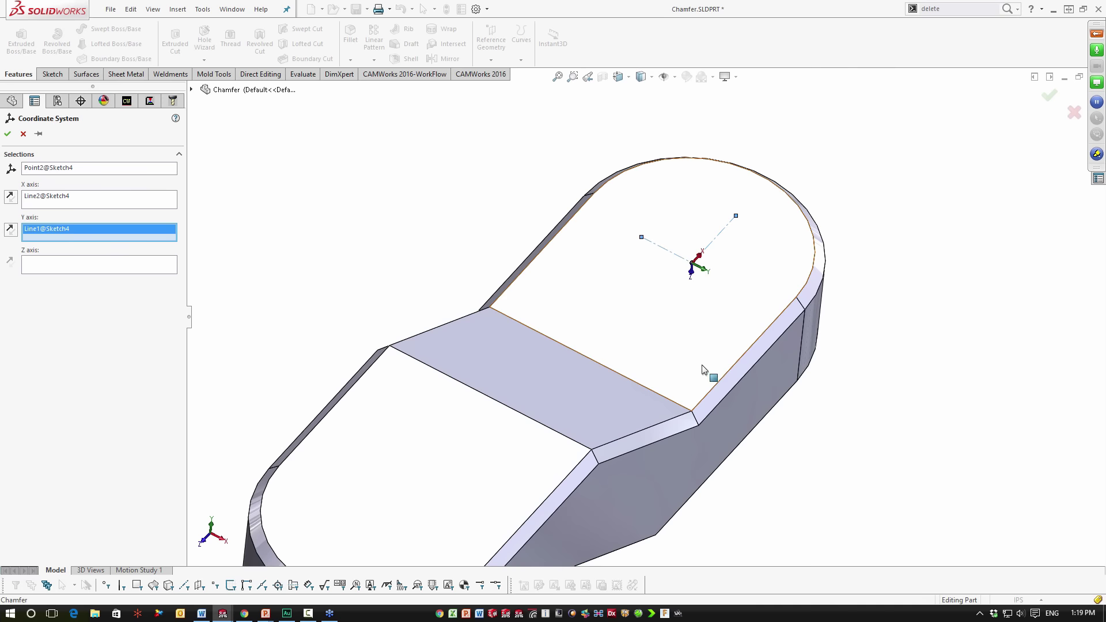
pyautogui.click(10, 229)
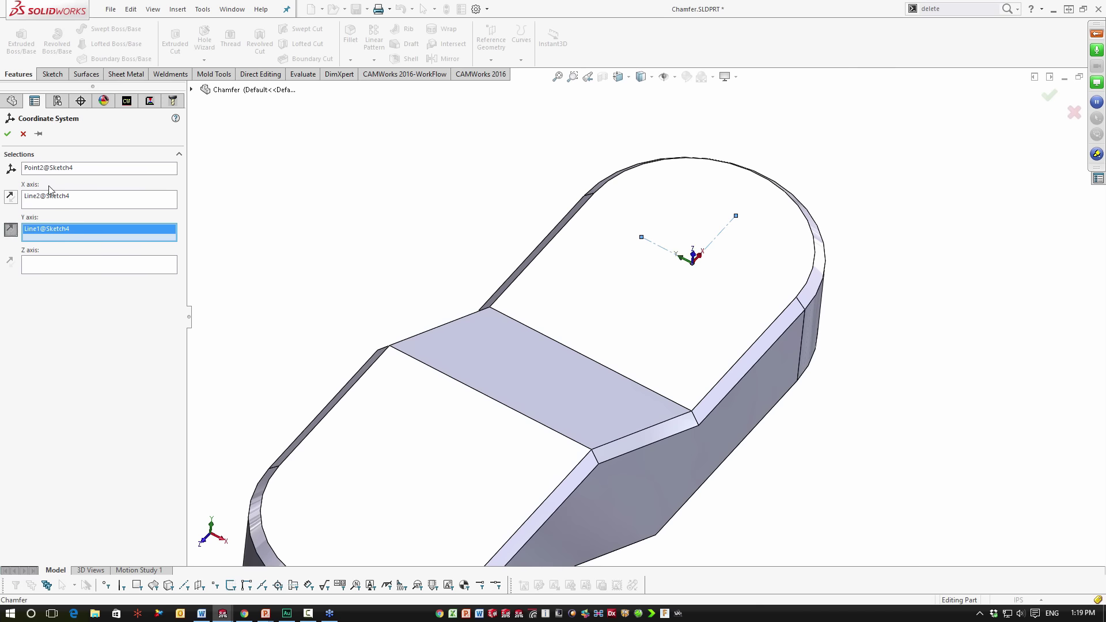
pyautogui.click(7, 134)
pyautogui.scroll(6, 576, 288)
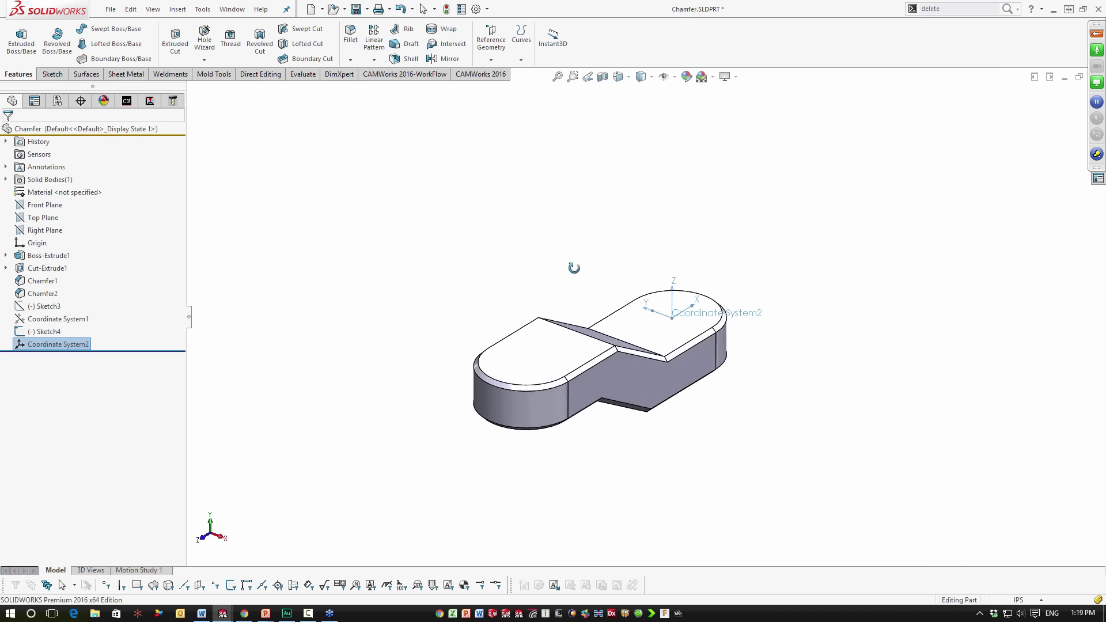
# Set Coordinate System2 as the fixture coordinate system in the Multicam machine's setup
pyautogui.click(126, 102)
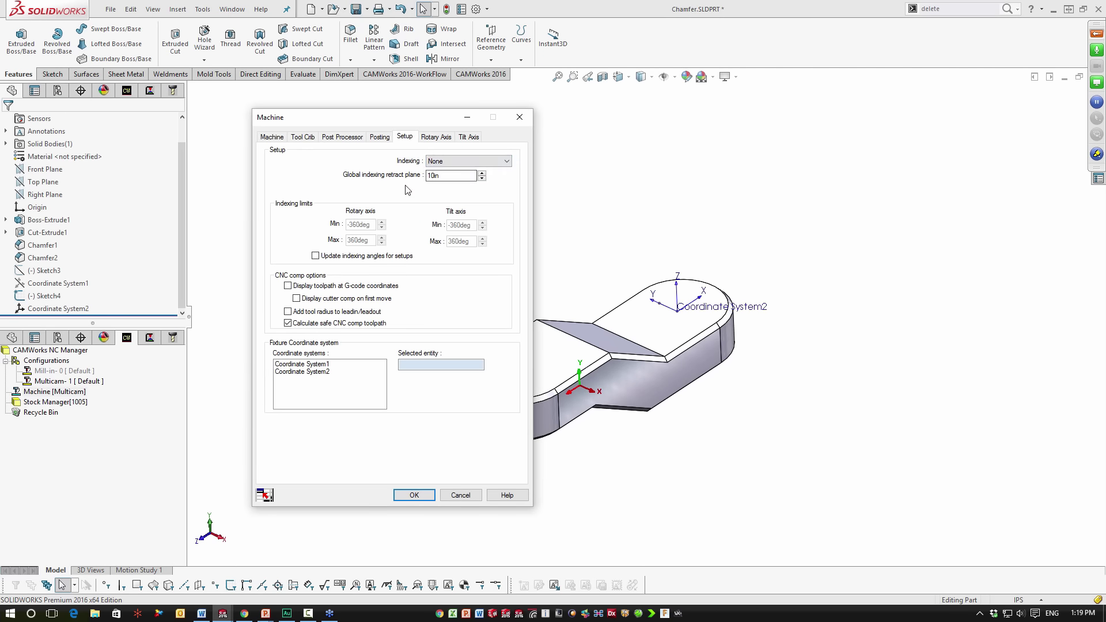
pyautogui.click(321, 372)
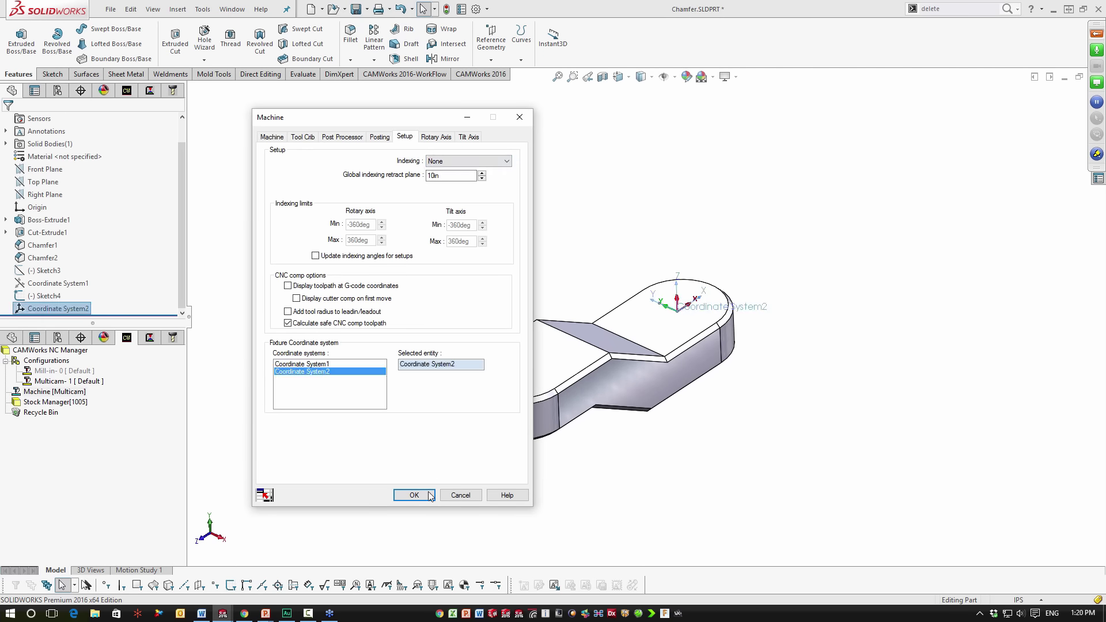
pyautogui.click(422, 495)
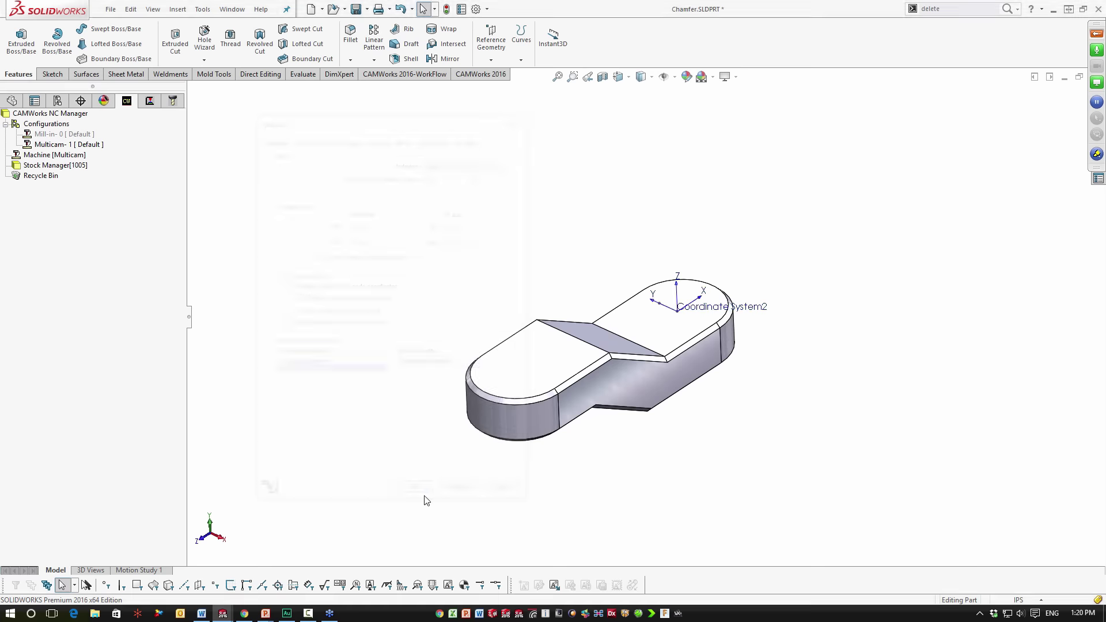
# Hide Coordinate System2 and the centerline sketch on the top face
pyautogui.click(714, 285)
pyautogui.click(720, 260)
pyautogui.click(685, 306)
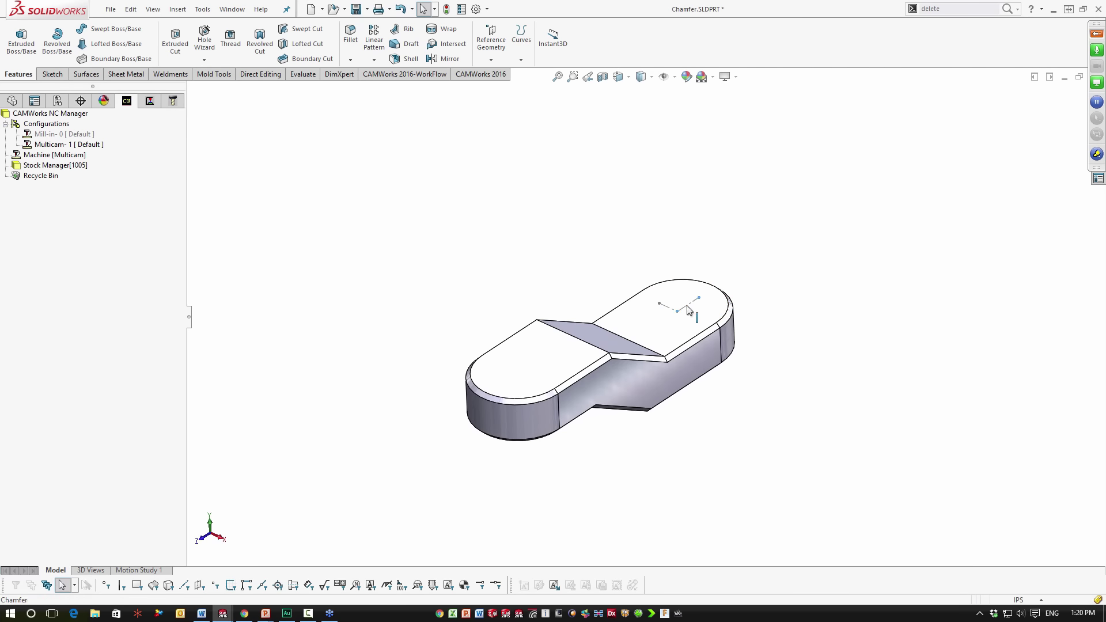
pyautogui.click(665, 250)
# Create a new mill part setup whose direction is defined by the flat top face at one end
pyautogui.moveTo(692, 326); pyautogui.dragTo(723, 300, button='middle')
pyautogui.rightClick(85, 164)
pyautogui.click(115, 188)
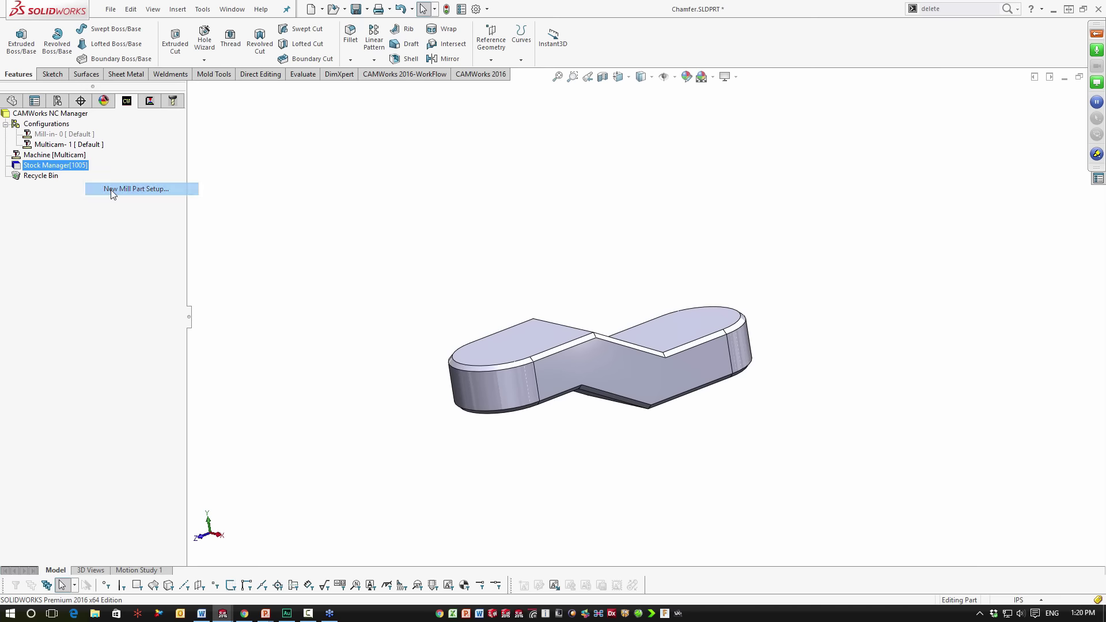
pyautogui.click(513, 345)
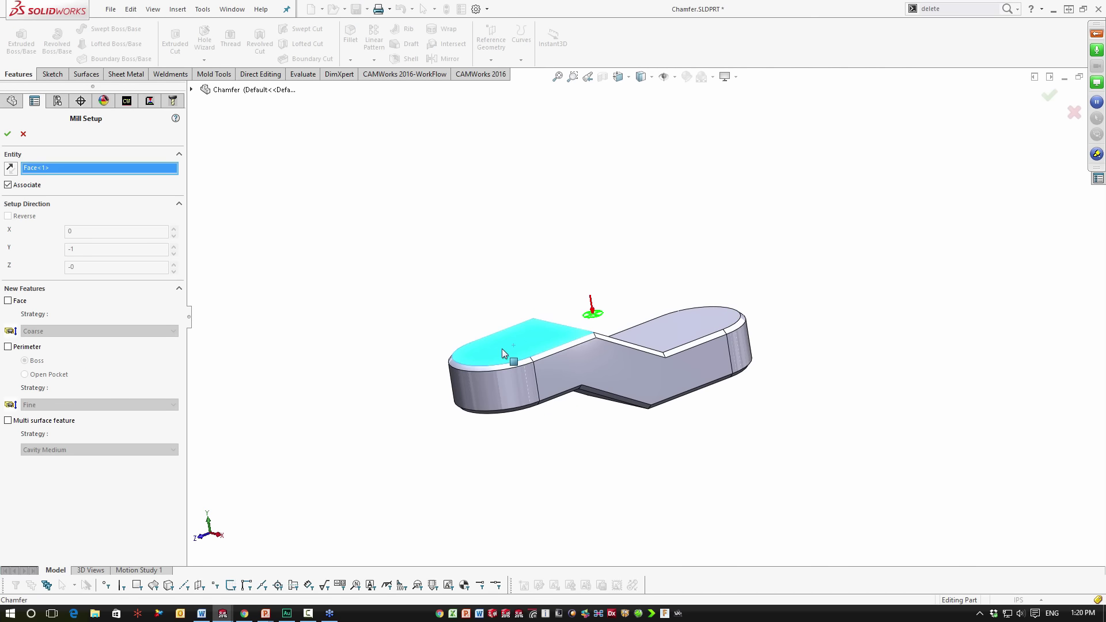
pyautogui.click(8, 133)
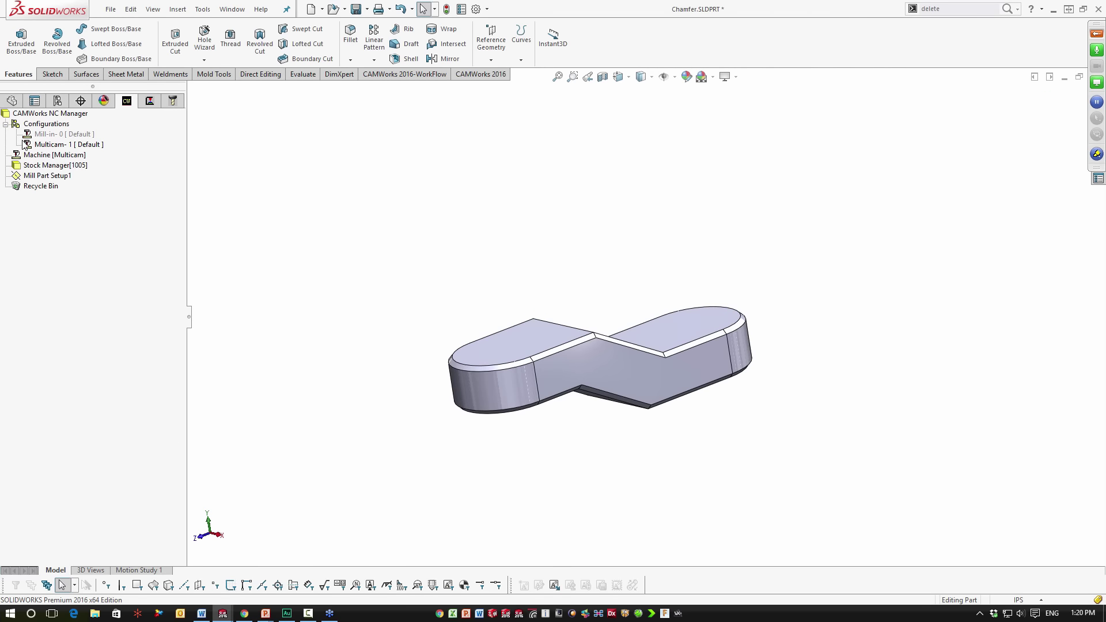
# Start a multi surface feature under the mill part setup and select all eight chamfer faces around the upper edge
pyautogui.rightClick(49, 175)
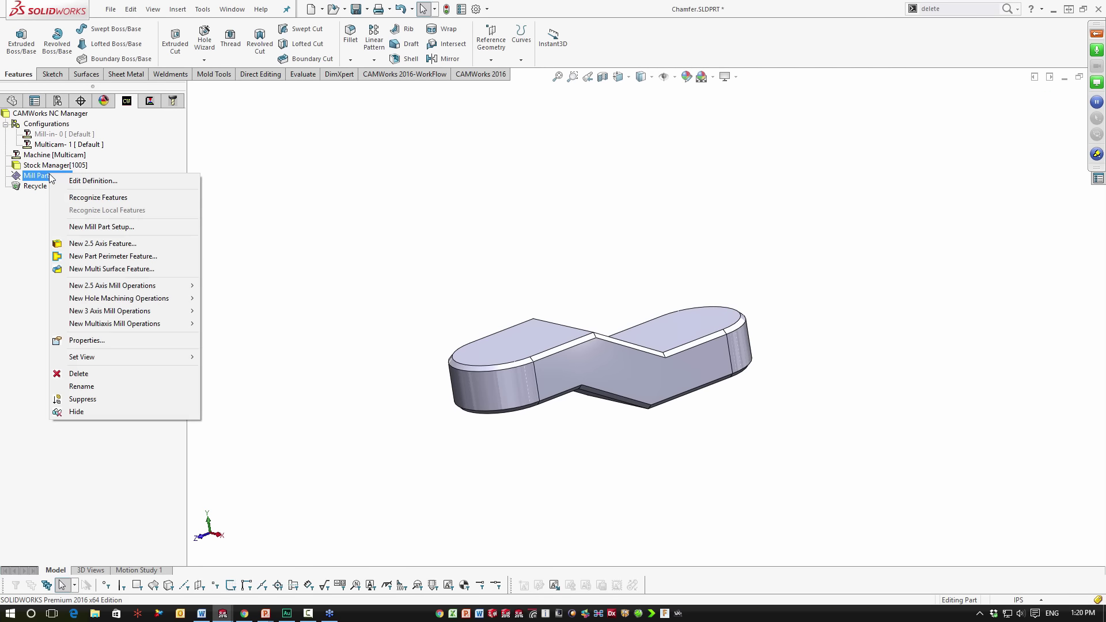
pyautogui.click(109, 268)
pyautogui.click(537, 370)
pyautogui.click(576, 362)
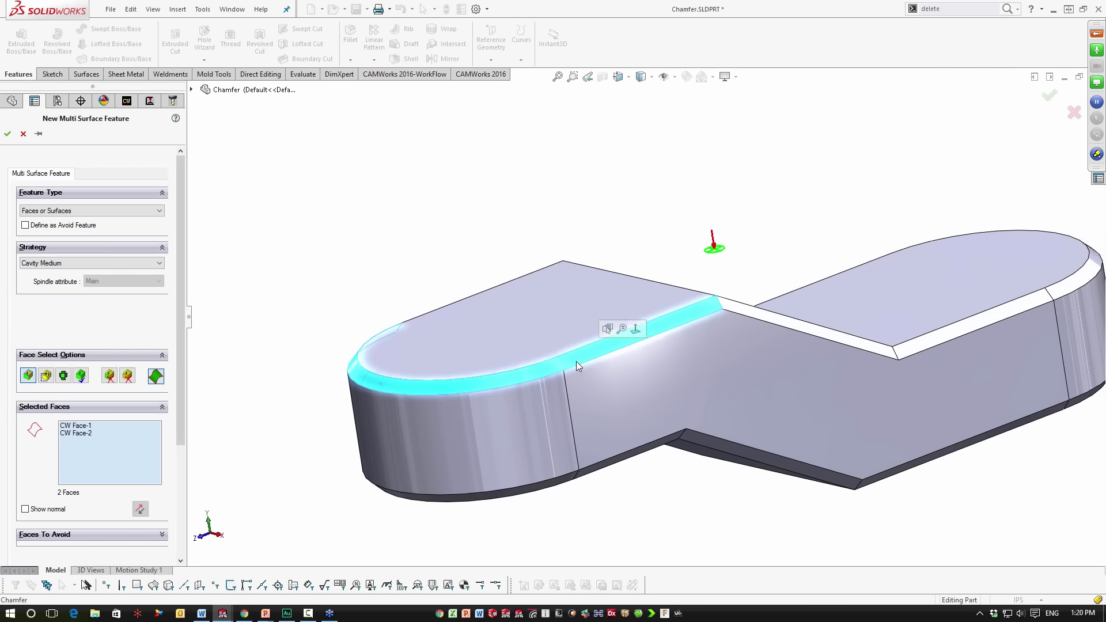
pyautogui.click(846, 338)
pyautogui.click(917, 347)
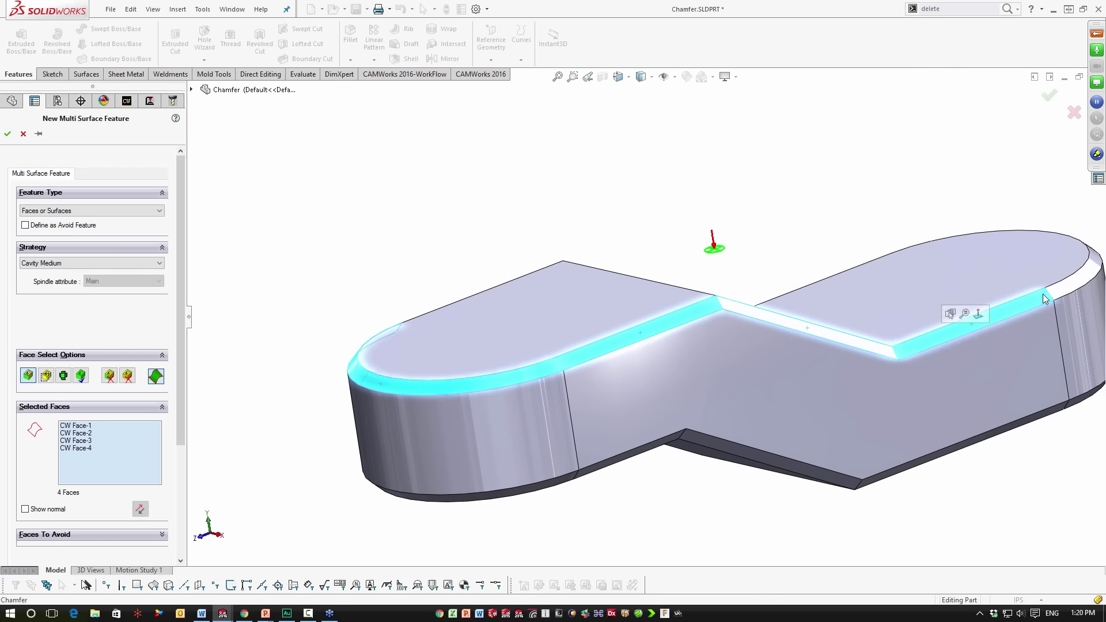
pyautogui.click(1065, 282)
pyautogui.moveTo(1065, 282); pyautogui.dragTo(514, 352, button='middle')
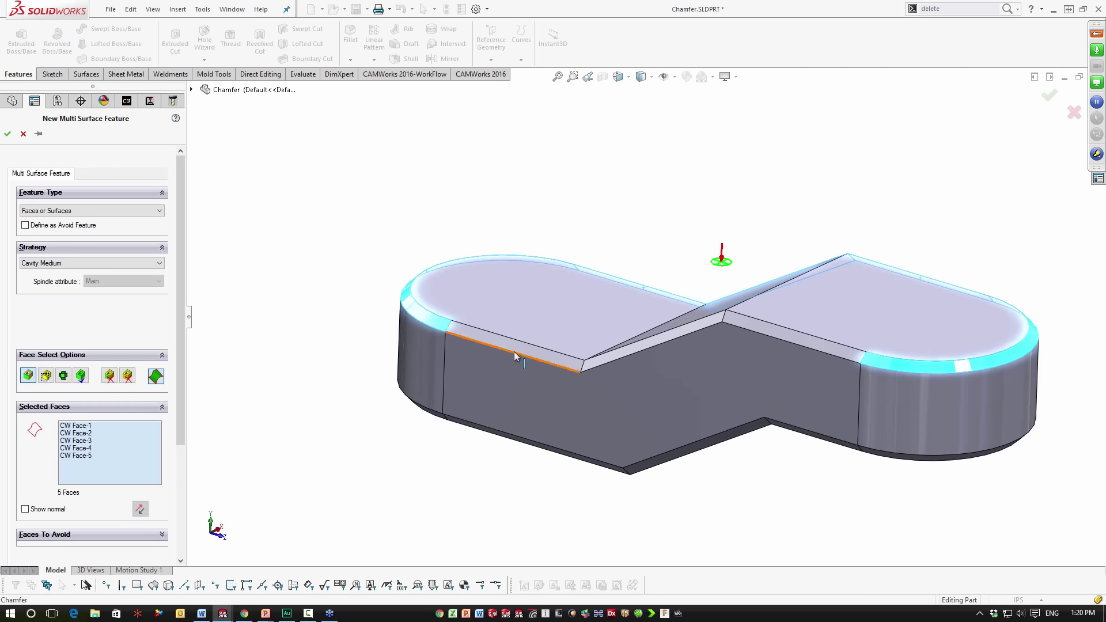
pyautogui.click(517, 348)
pyautogui.click(617, 354)
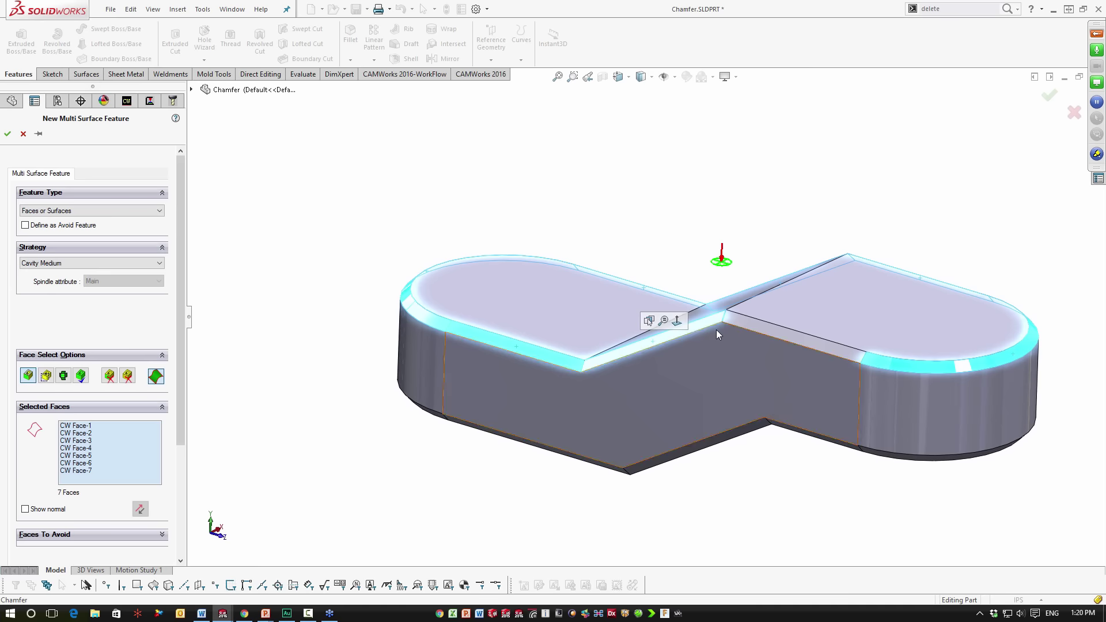
pyautogui.click(747, 323)
pyautogui.moveTo(869, 382); pyautogui.dragTo(605, 489, button='middle')
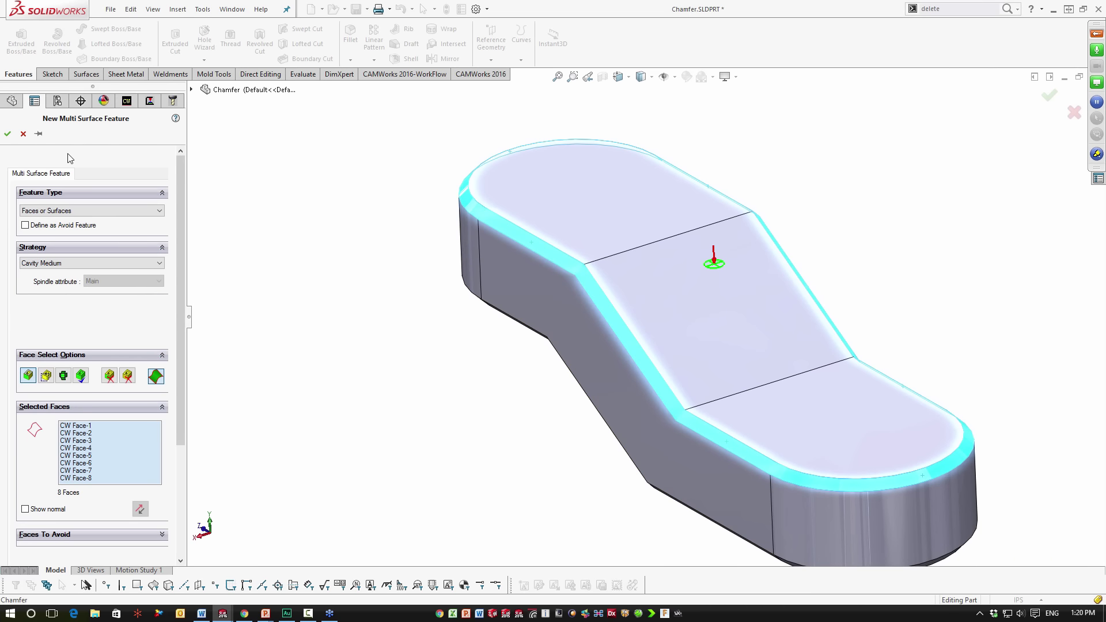
# Set the feature's strategy to 5 Axis, accept it, and generate the operation plan
pyautogui.click(57, 263)
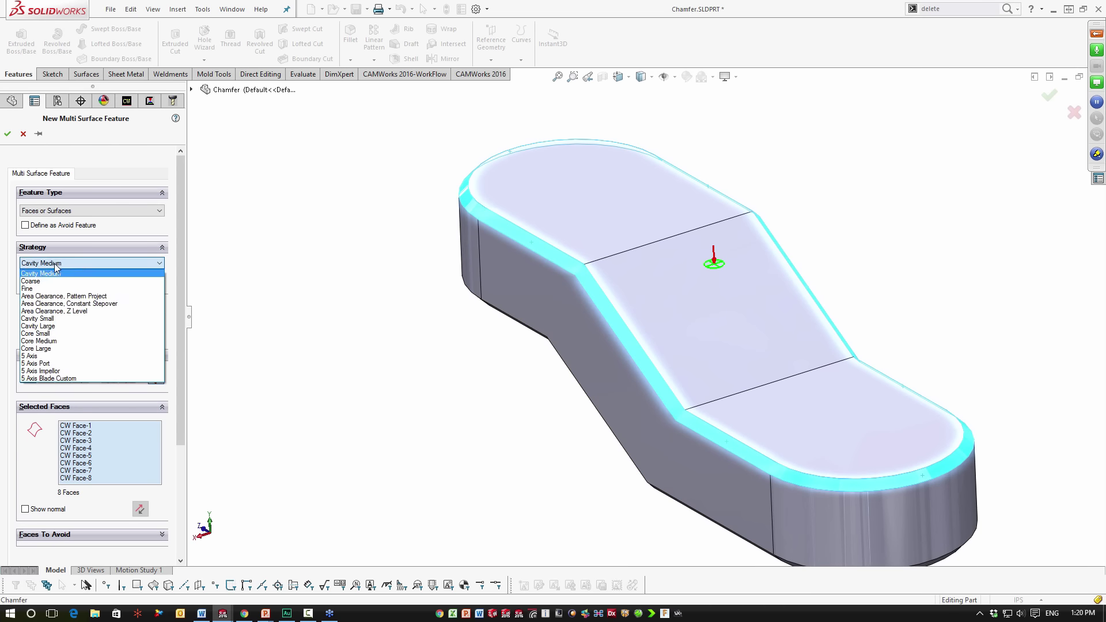
pyautogui.click(46, 357)
pyautogui.click(8, 134)
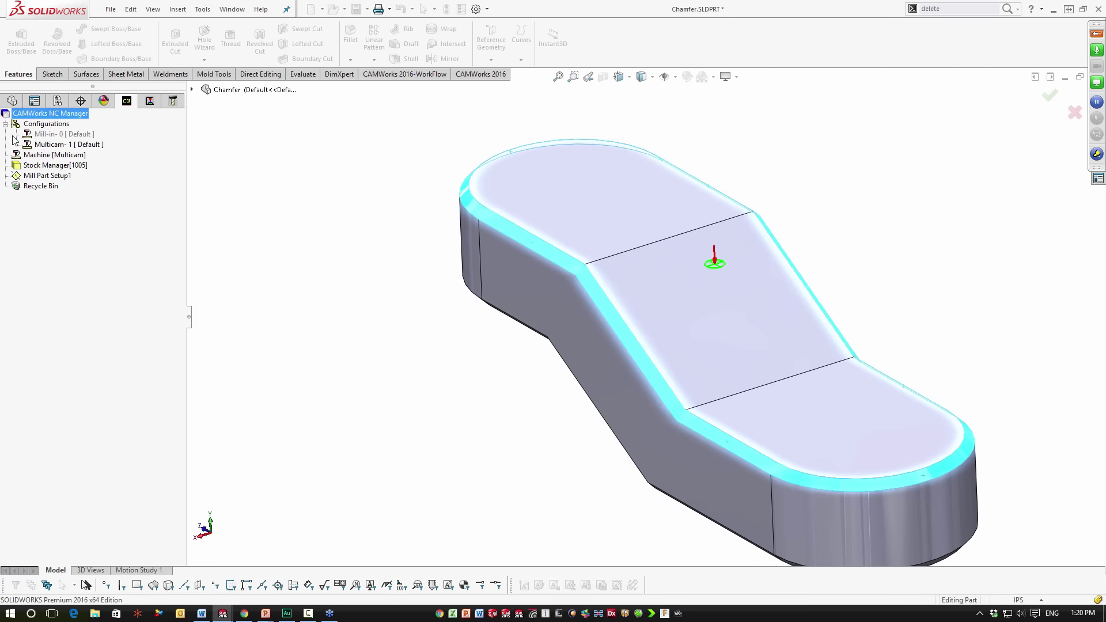
pyautogui.rightClick(45, 185)
pyautogui.click(83, 233)
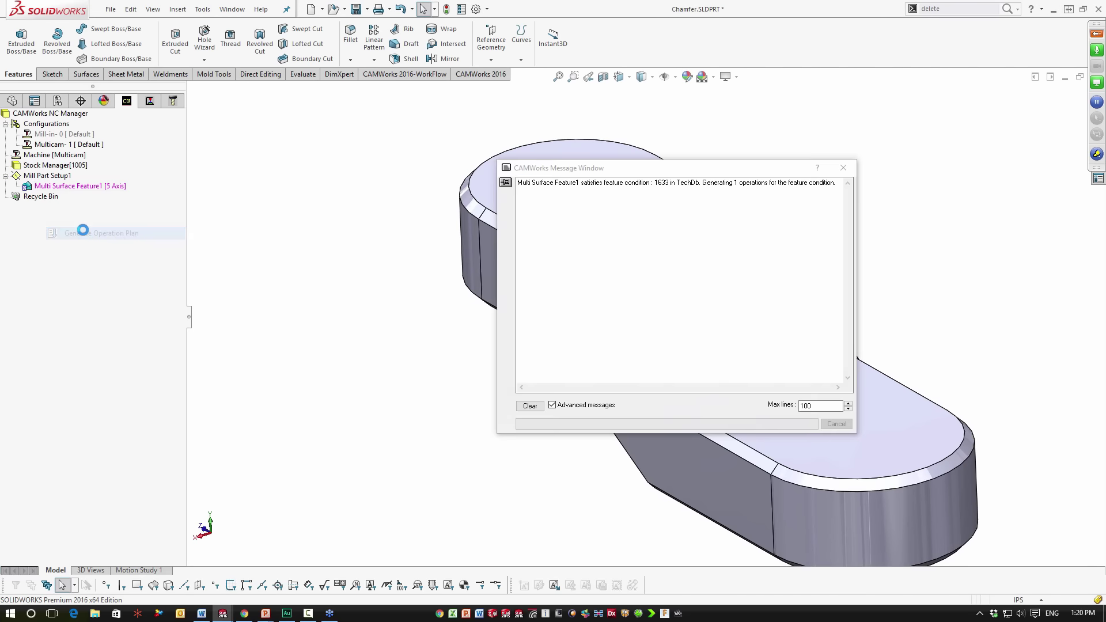
# Open the new multiaxis mill operation's parameters, set the number of axes to 3 Axis, and check its tool definition
pyautogui.doubleClick(82, 186)
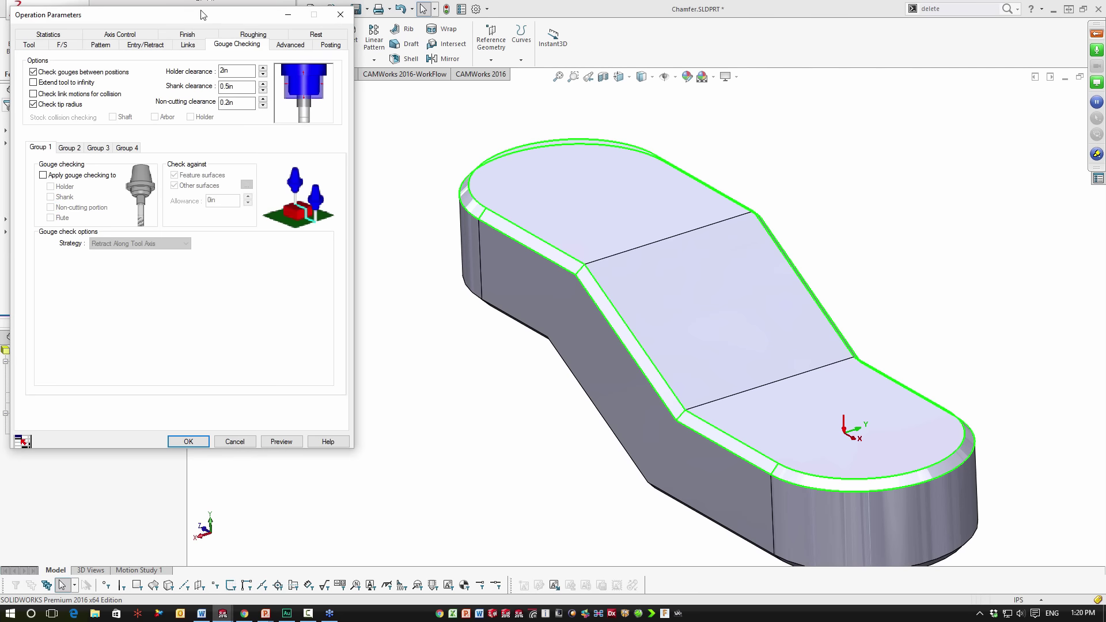
pyautogui.moveTo(203, 15); pyautogui.dragTo(291, 120)
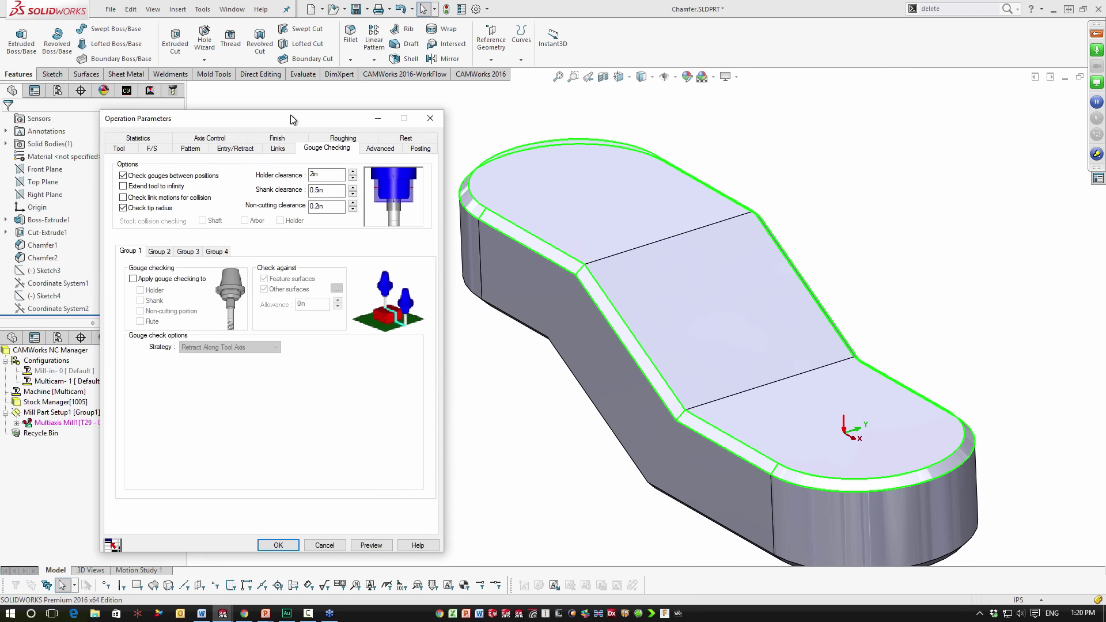
pyautogui.click(226, 140)
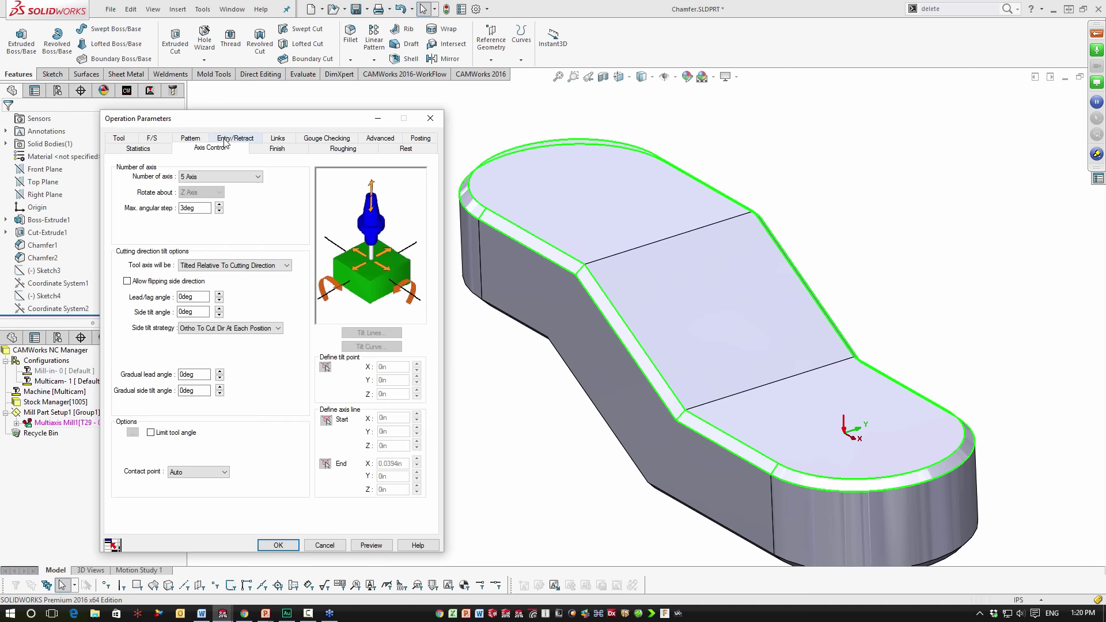
pyautogui.click(212, 185)
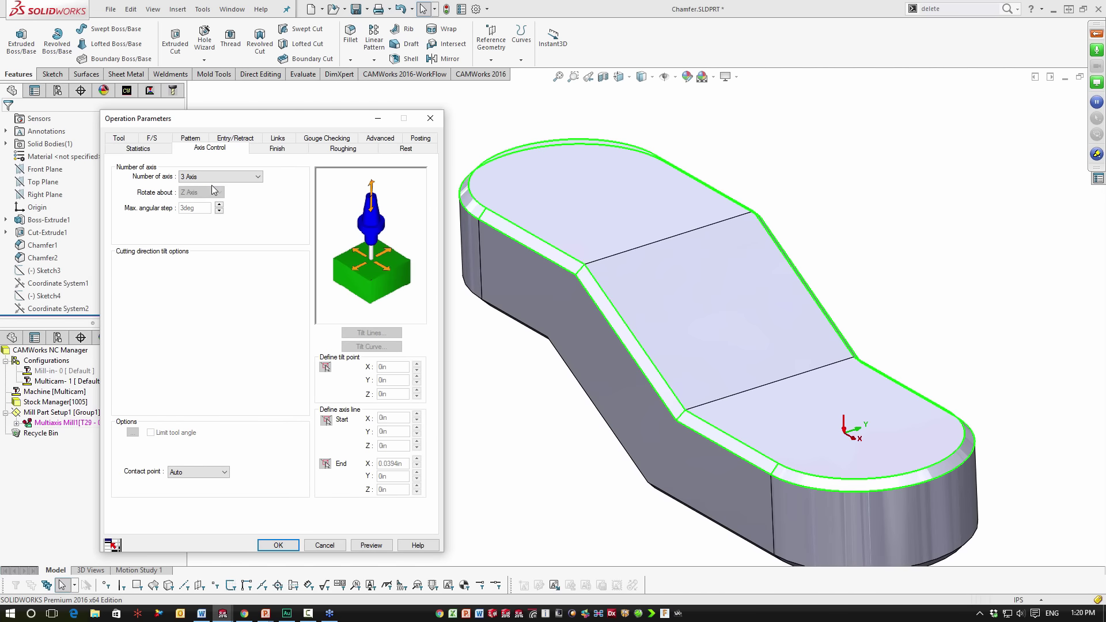
pyautogui.click(119, 139)
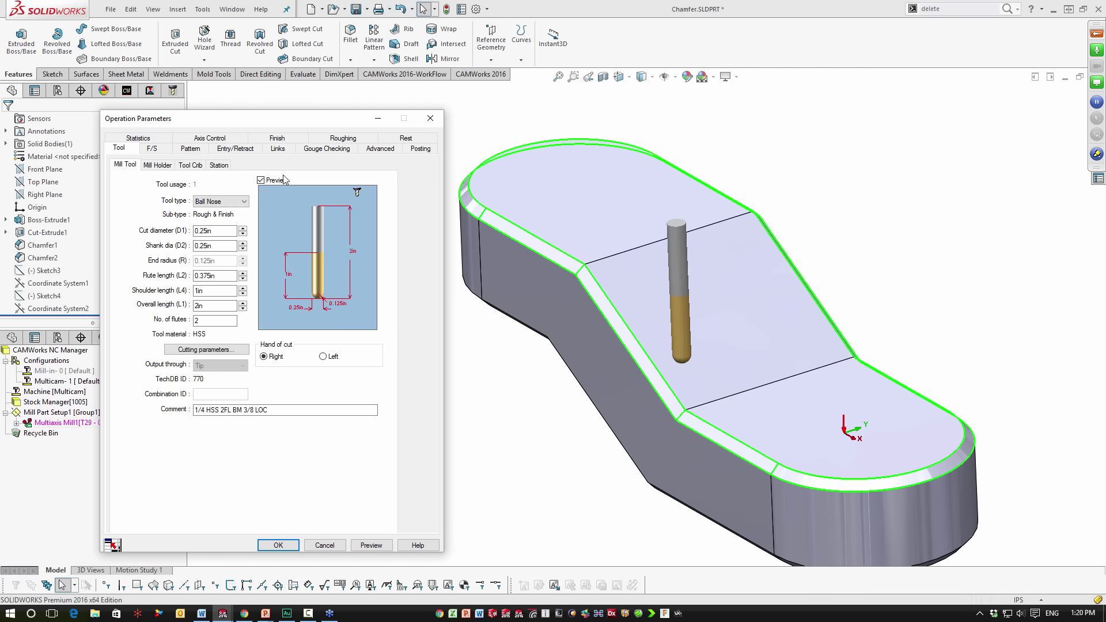
# Try the Offset From Curve and Flowline Between Curves patterns for the operation and examine the chamfer edges on the model
pyautogui.click(191, 149)
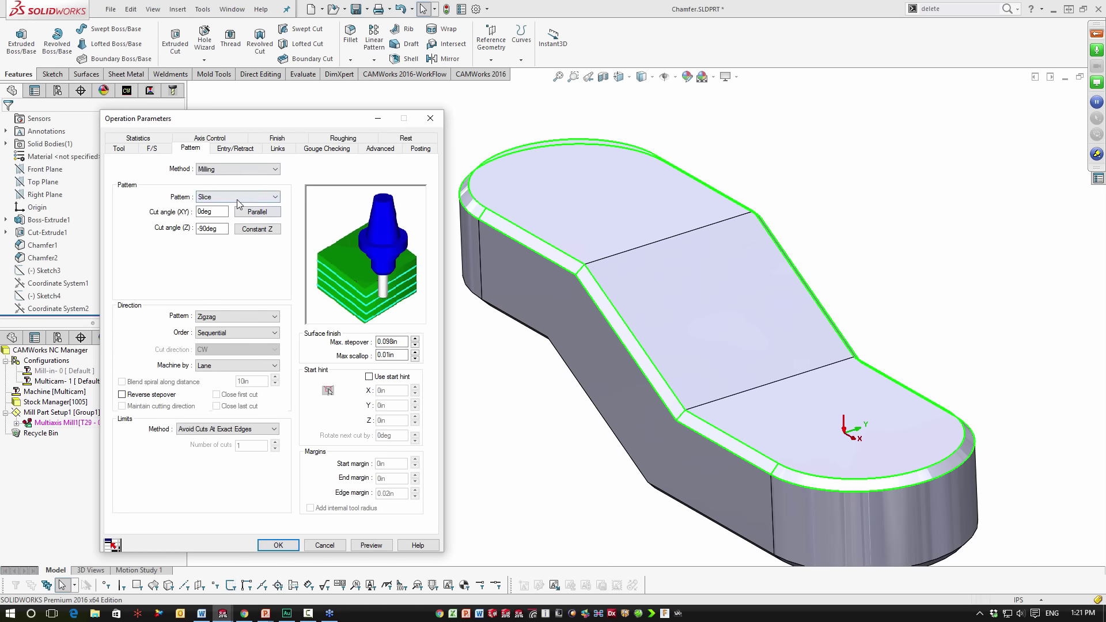
pyautogui.click(234, 197)
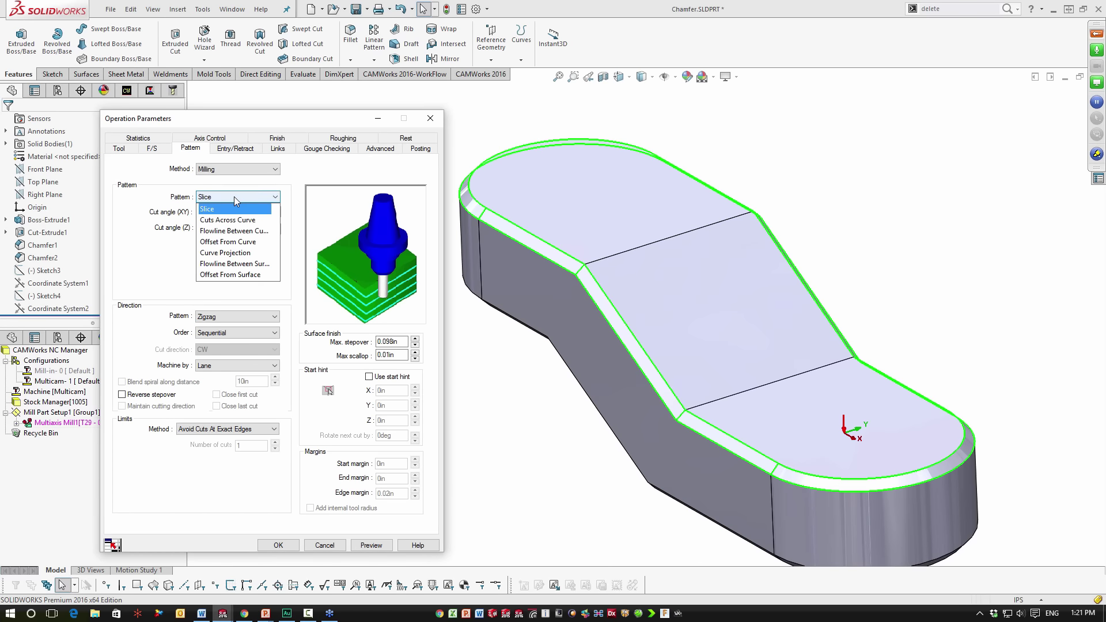
pyautogui.click(240, 242)
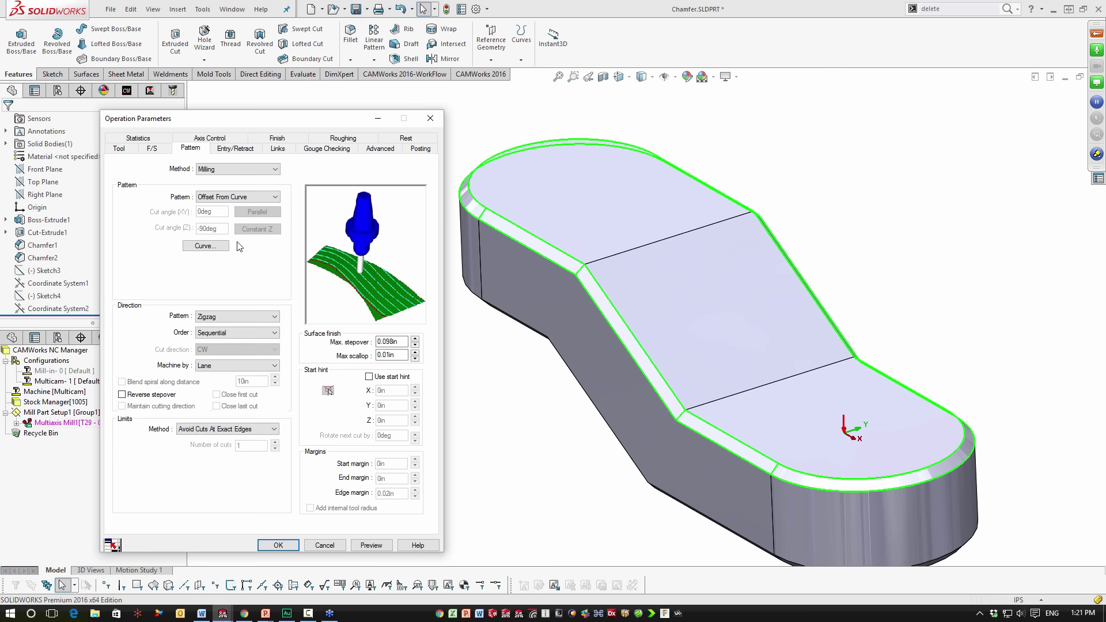
pyautogui.click(225, 198)
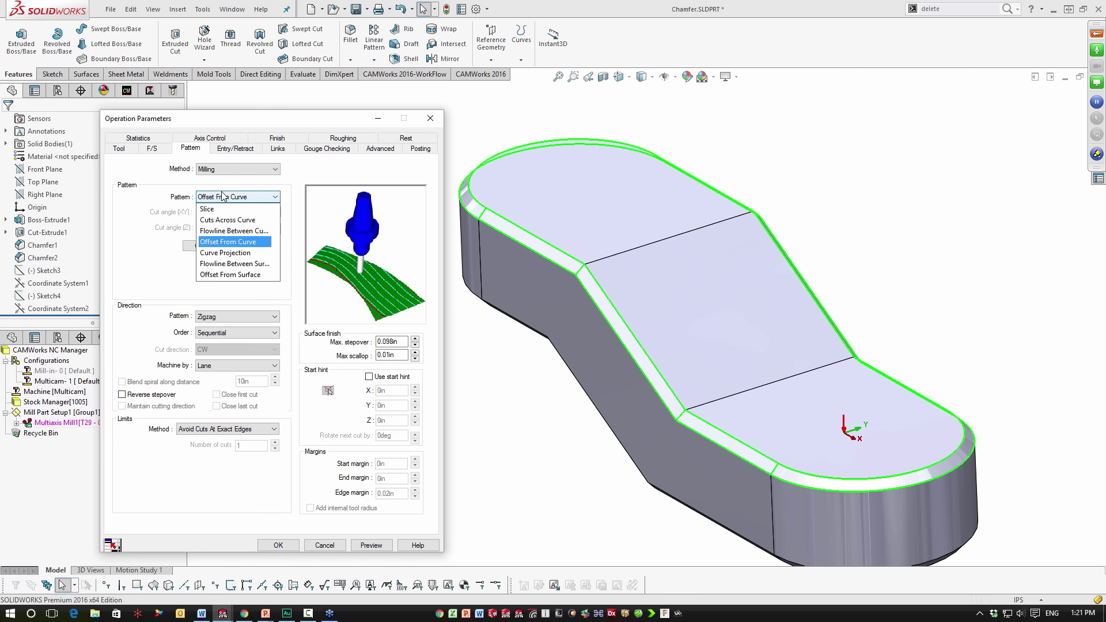
pyautogui.click(224, 232)
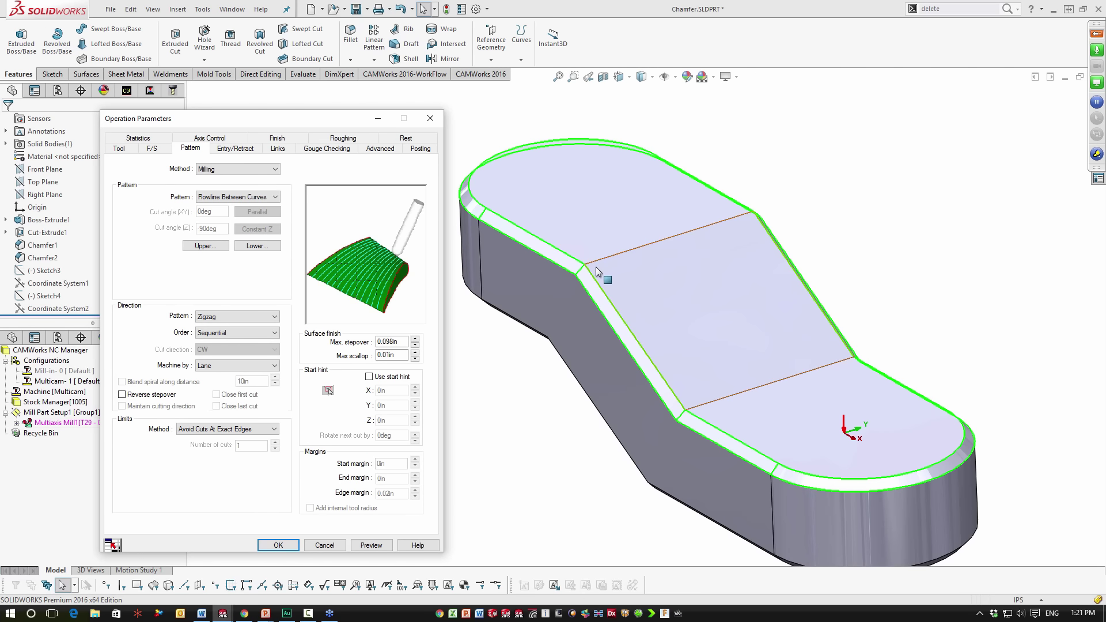
pyautogui.scroll(-4, 594, 265)
pyautogui.scroll(4, 577, 261)
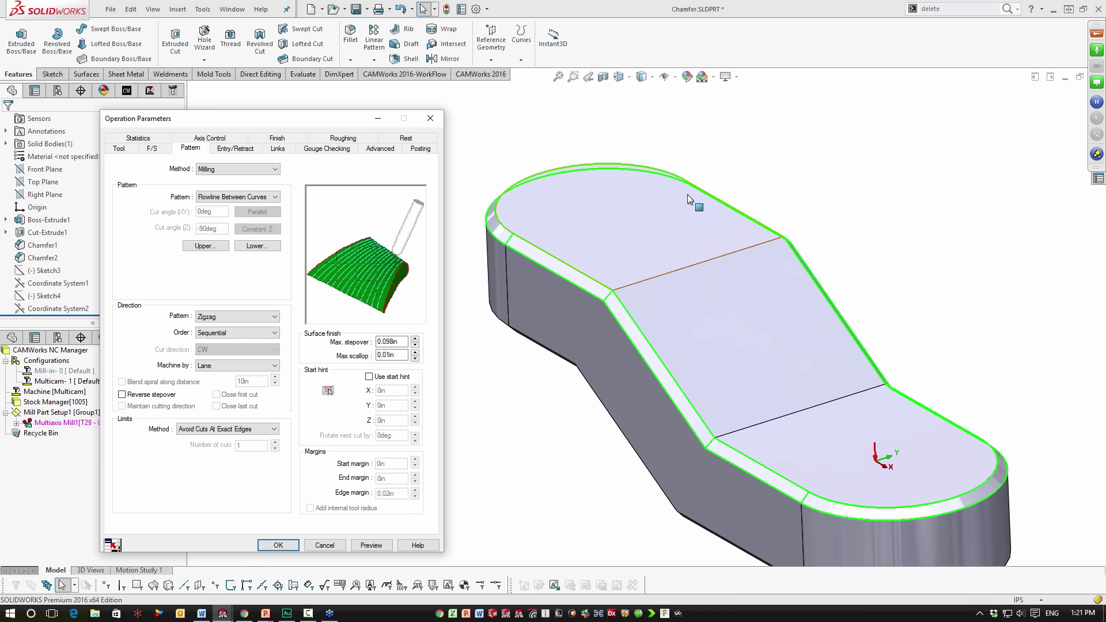
pyautogui.moveTo(687, 198); pyautogui.dragTo(701, 226, button='middle')
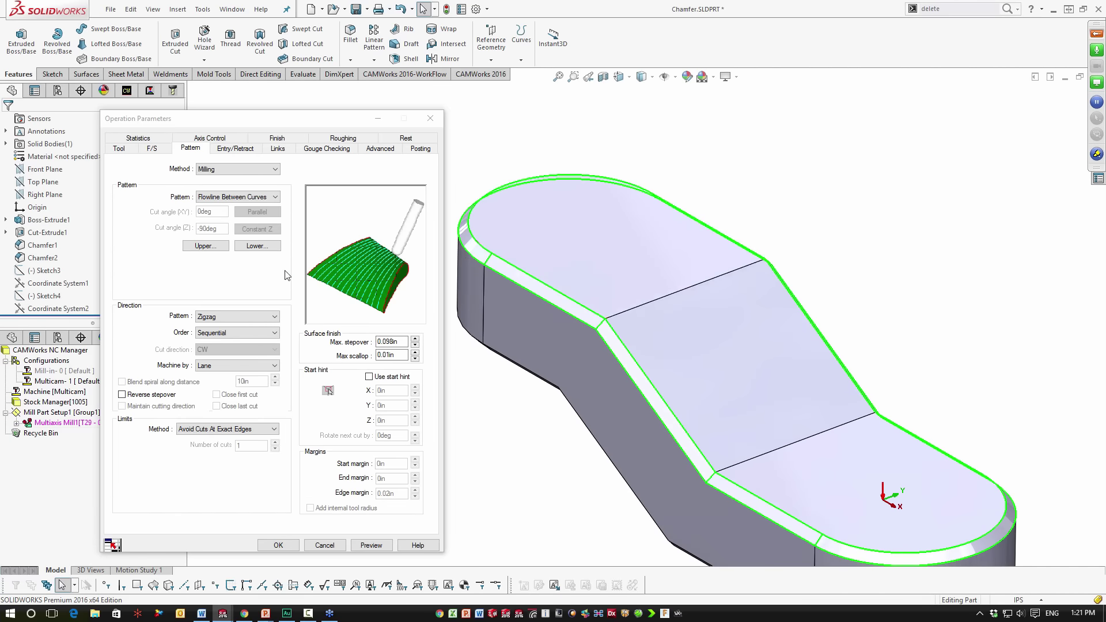
# Set the pattern to Offset From Curve and select the inner upper chamfer edges around the part as its curve
pyautogui.click(223, 198)
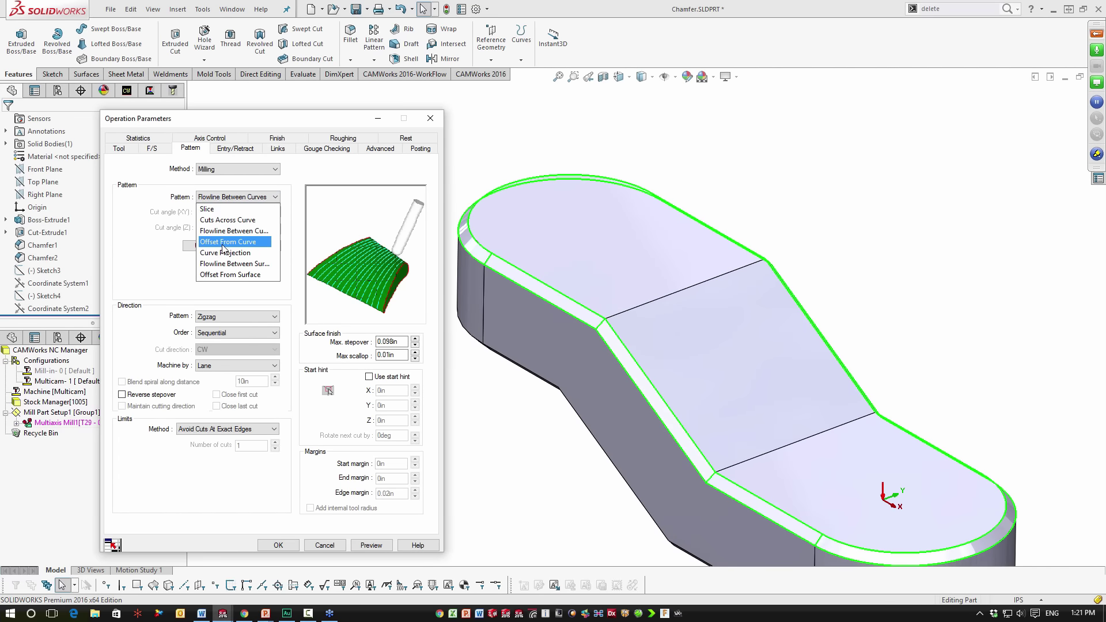
pyautogui.click(226, 242)
pyautogui.click(213, 248)
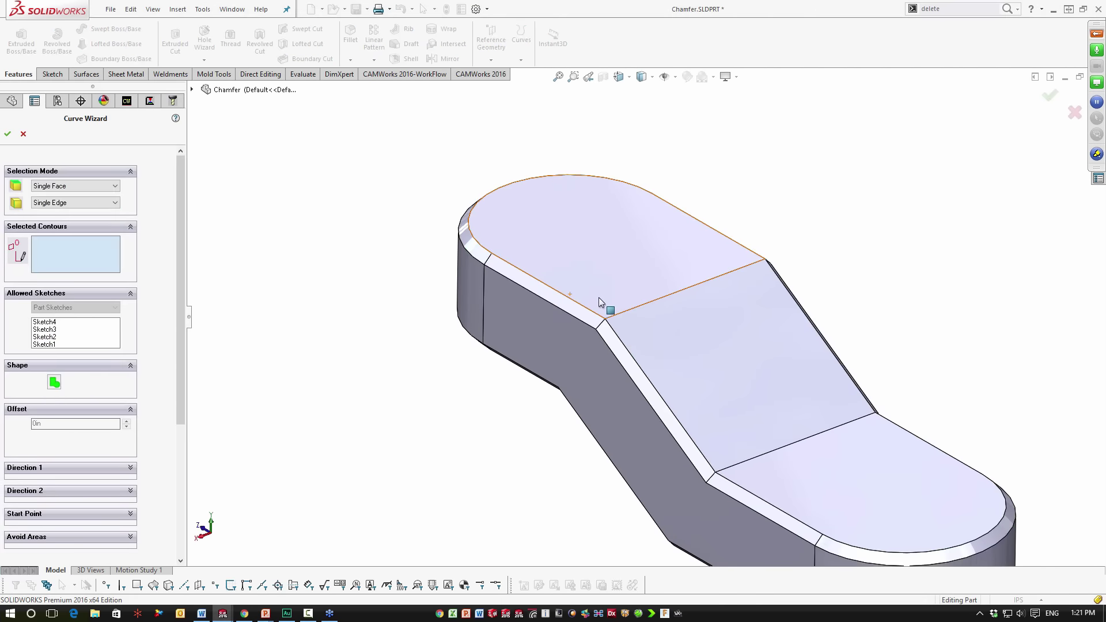
pyautogui.click(579, 303)
pyautogui.click(475, 240)
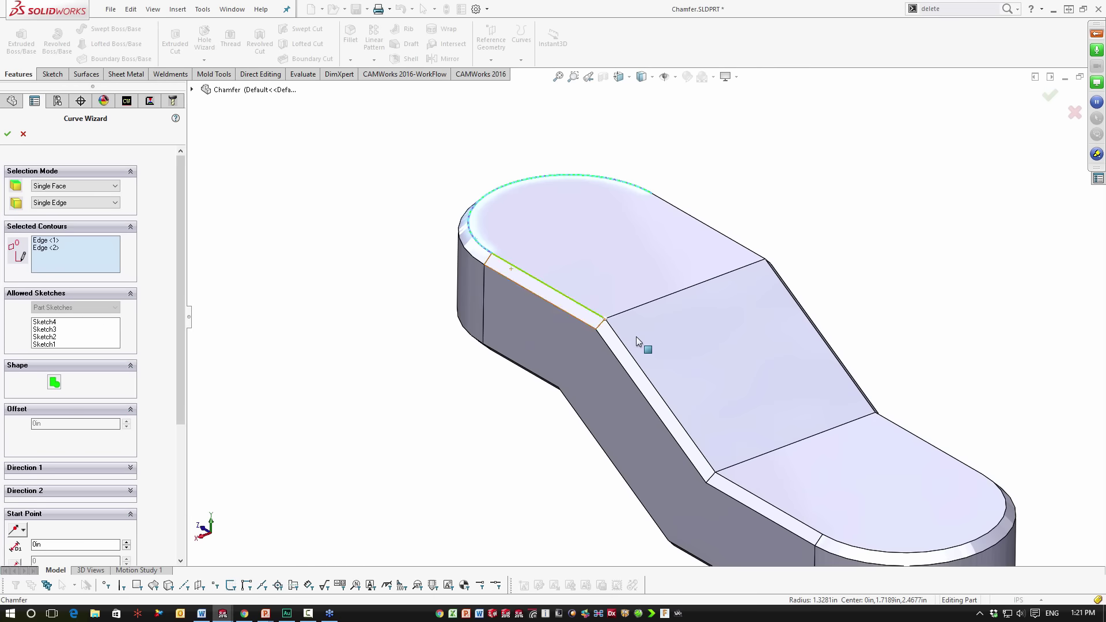
pyautogui.click(643, 367)
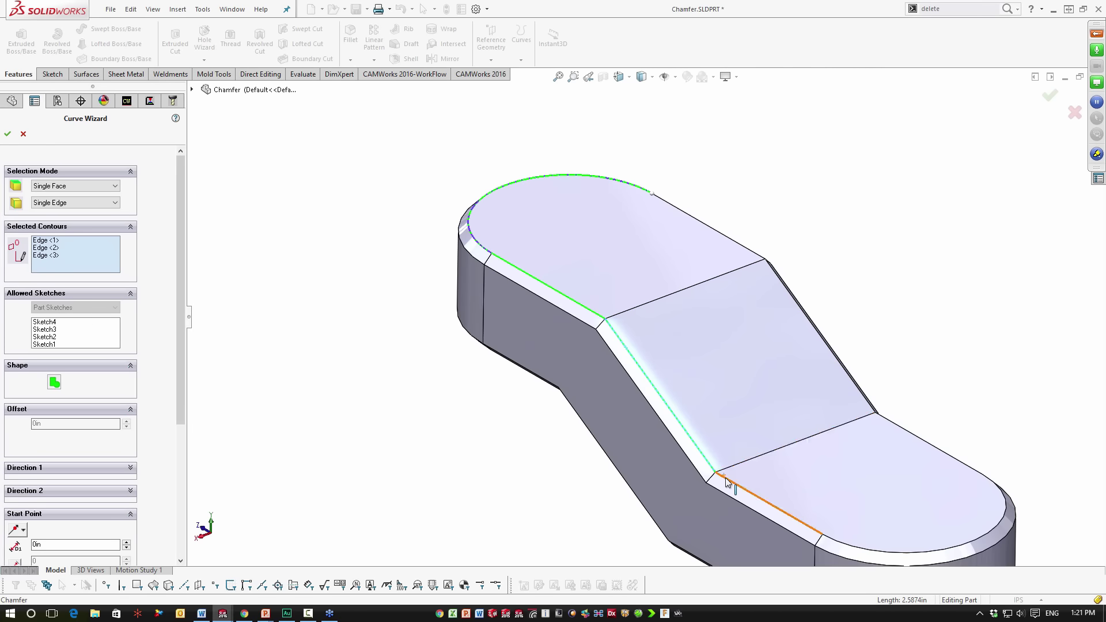
pyautogui.click(726, 483)
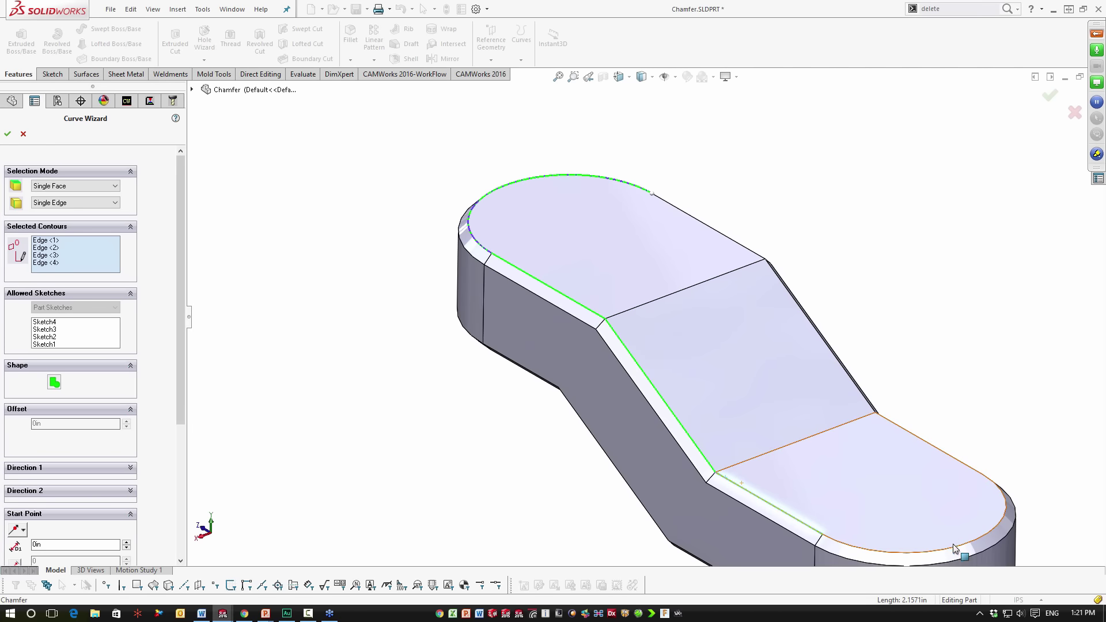
pyautogui.click(930, 442)
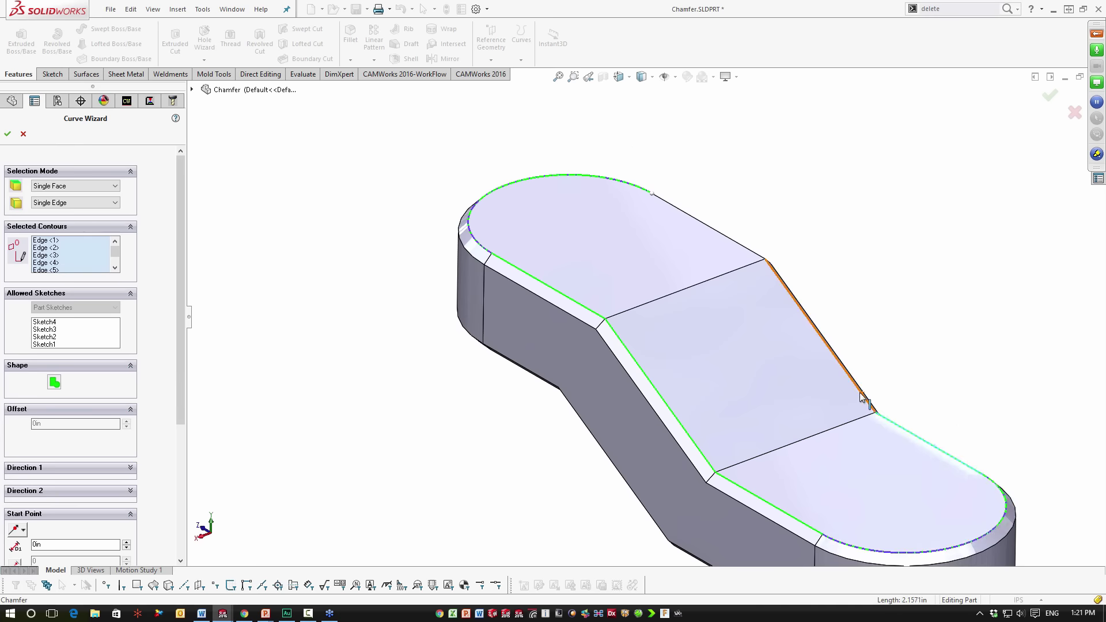
pyautogui.click(774, 278)
# Reselect the near-side sloped inner chamfer edge to close the edge loop, and accept the curve selection
pyautogui.moveTo(693, 185); pyautogui.dragTo(656, 373, button='middle')
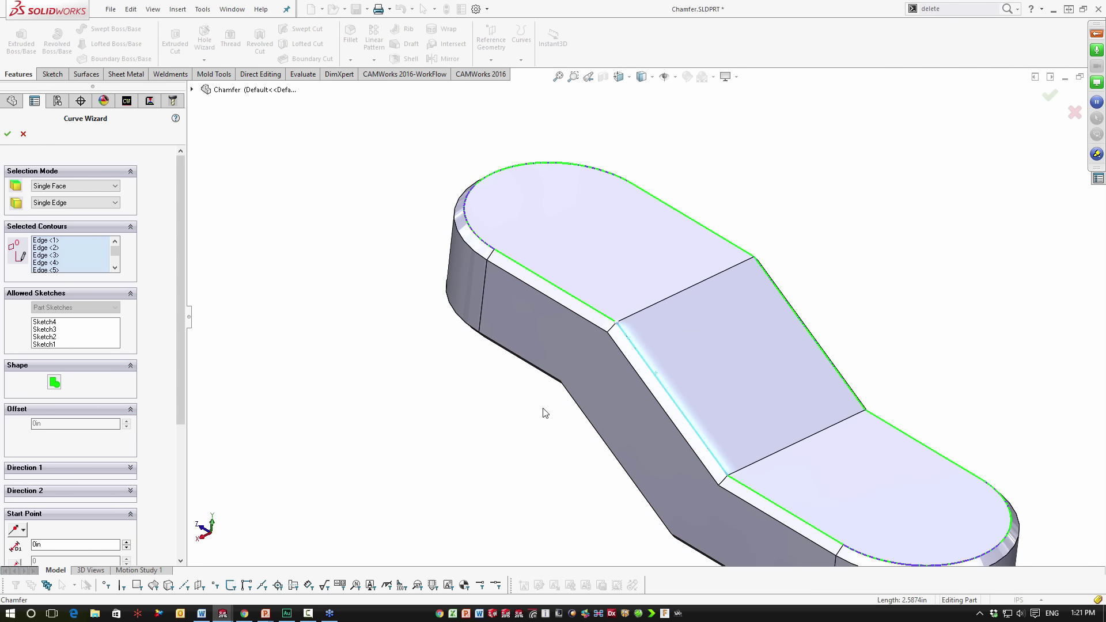
pyautogui.moveTo(535, 450); pyautogui.dragTo(510, 402, button='middle')
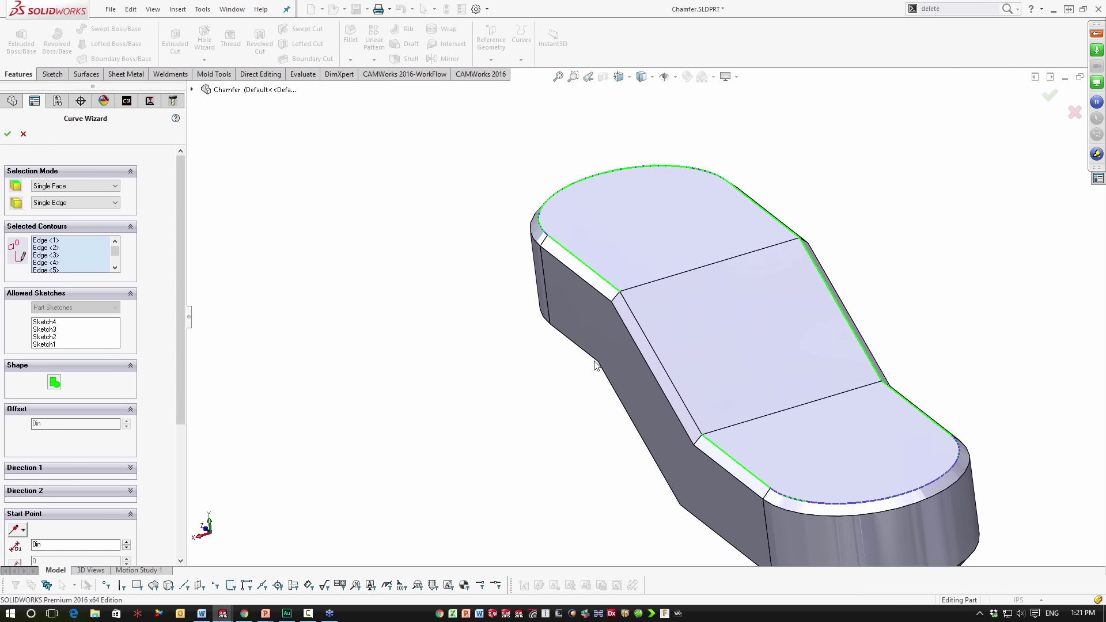
pyautogui.click(655, 353)
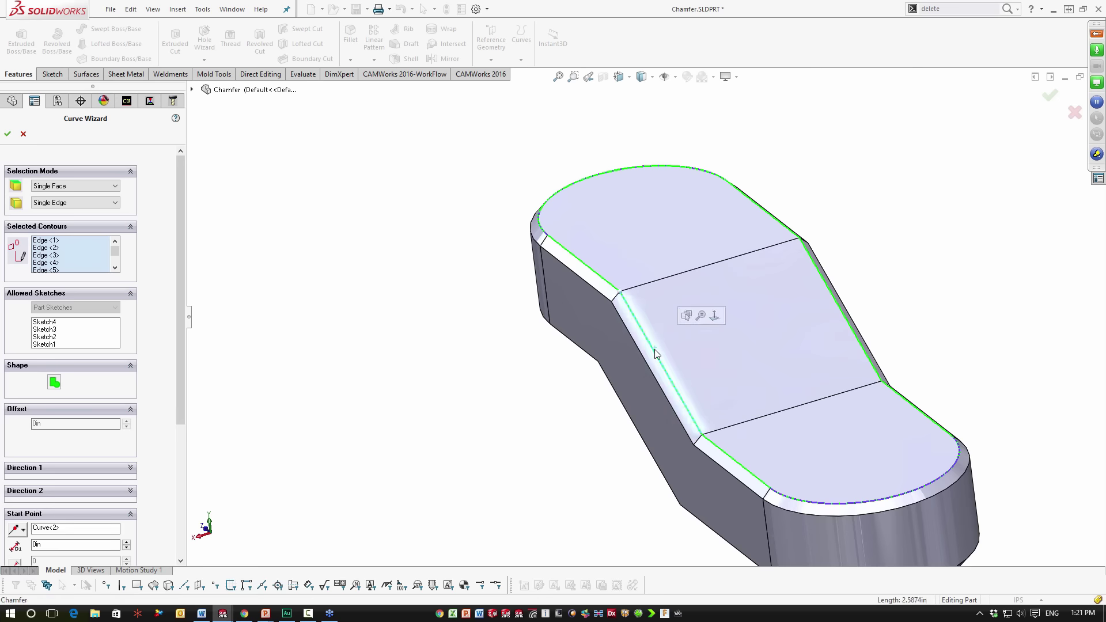
pyautogui.moveTo(683, 377); pyautogui.dragTo(691, 388, button='middle')
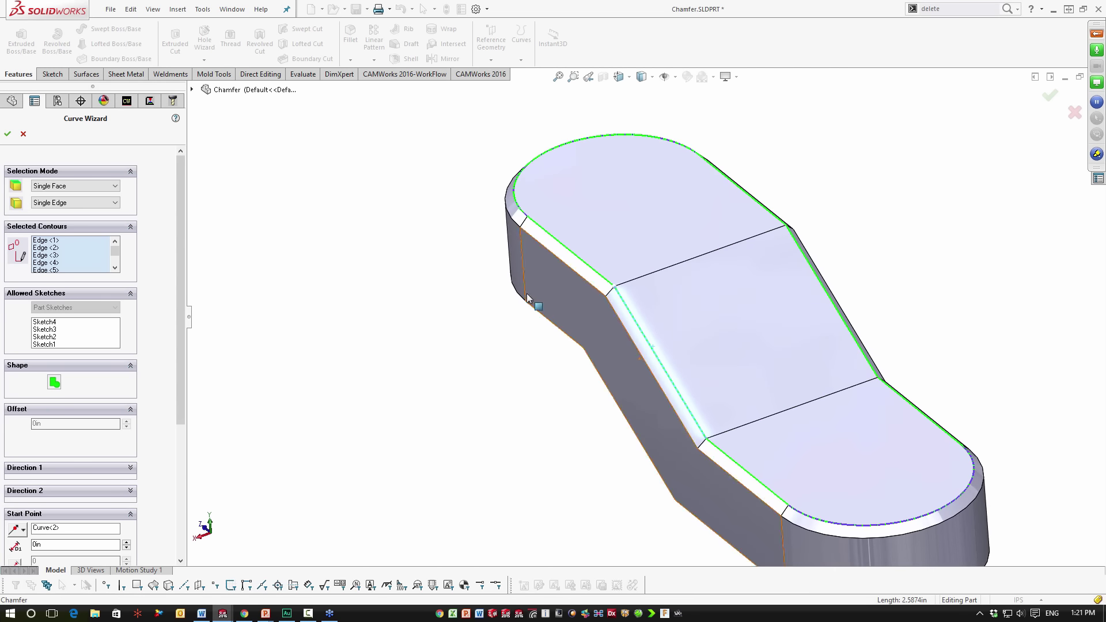
pyautogui.click(8, 135)
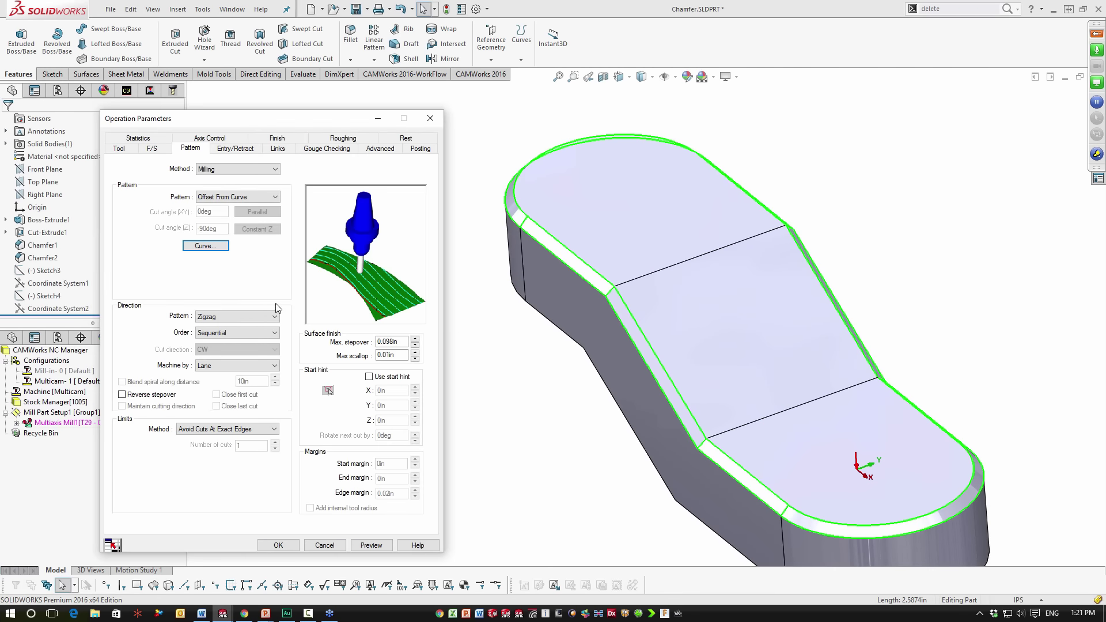
# Review the available limits methods and keep Avoid Cuts At Exact Edges for the operation
pyautogui.scroll(-2, 722, 369)
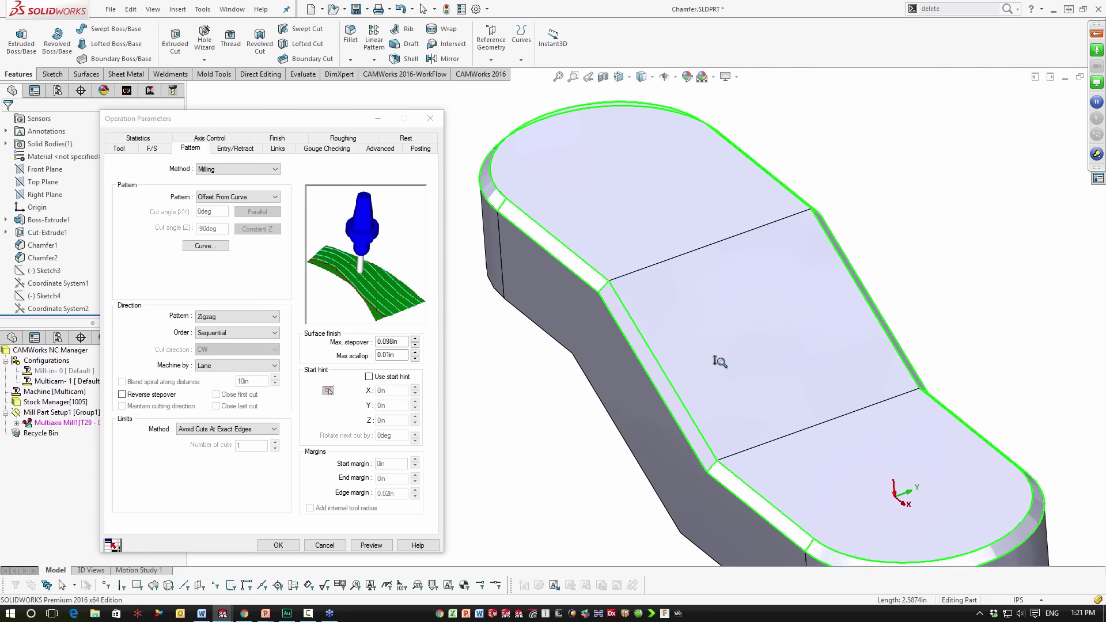
pyautogui.scroll(1, 720, 362)
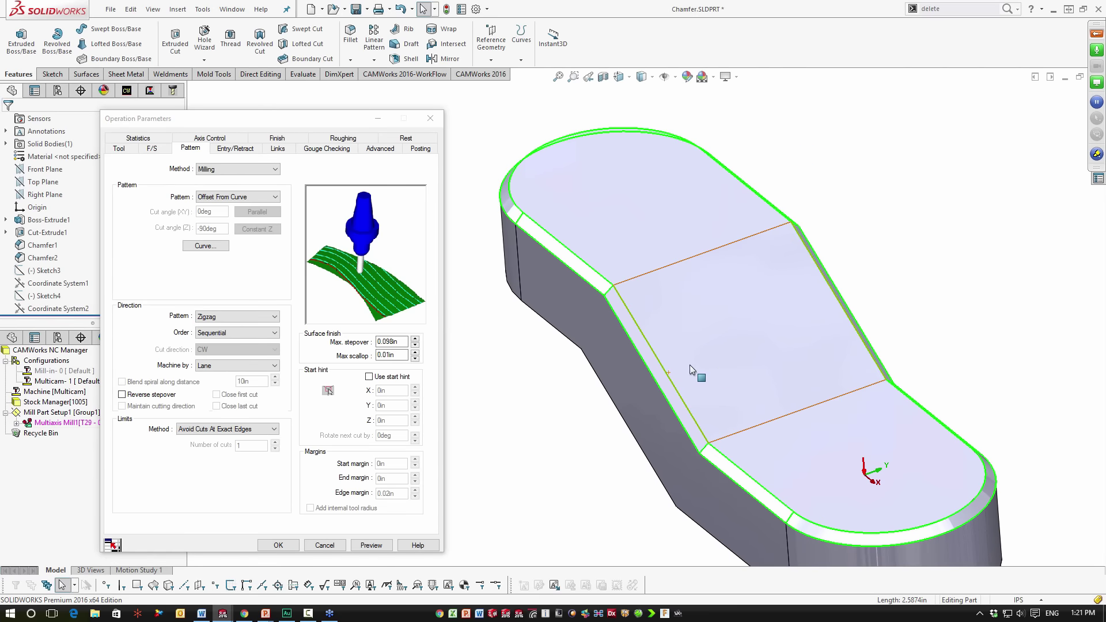
pyautogui.click(248, 433)
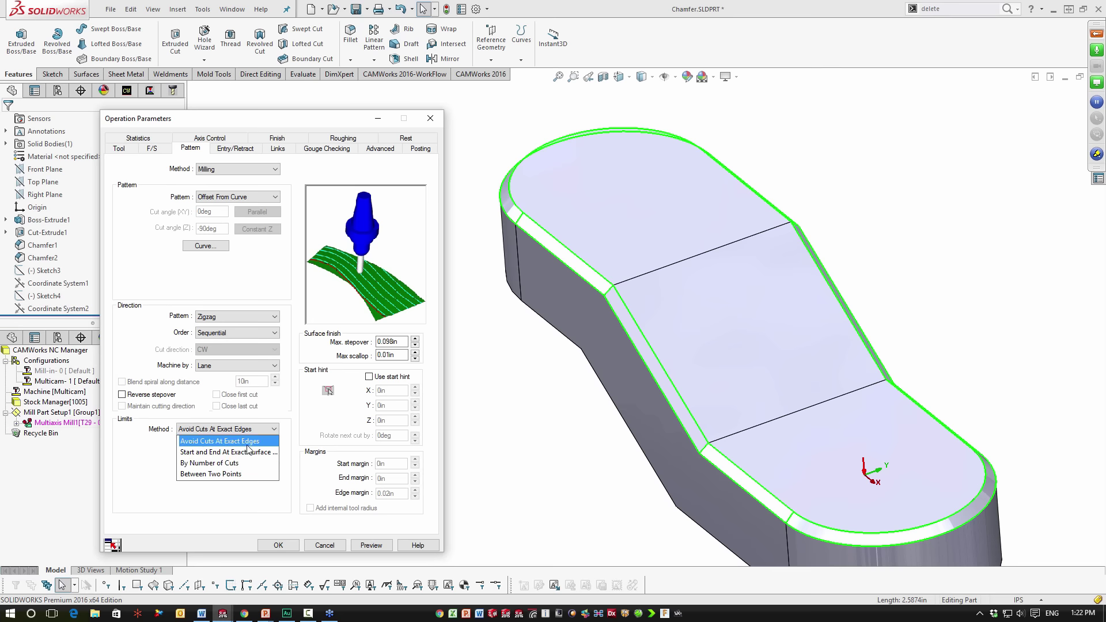
pyautogui.click(248, 444)
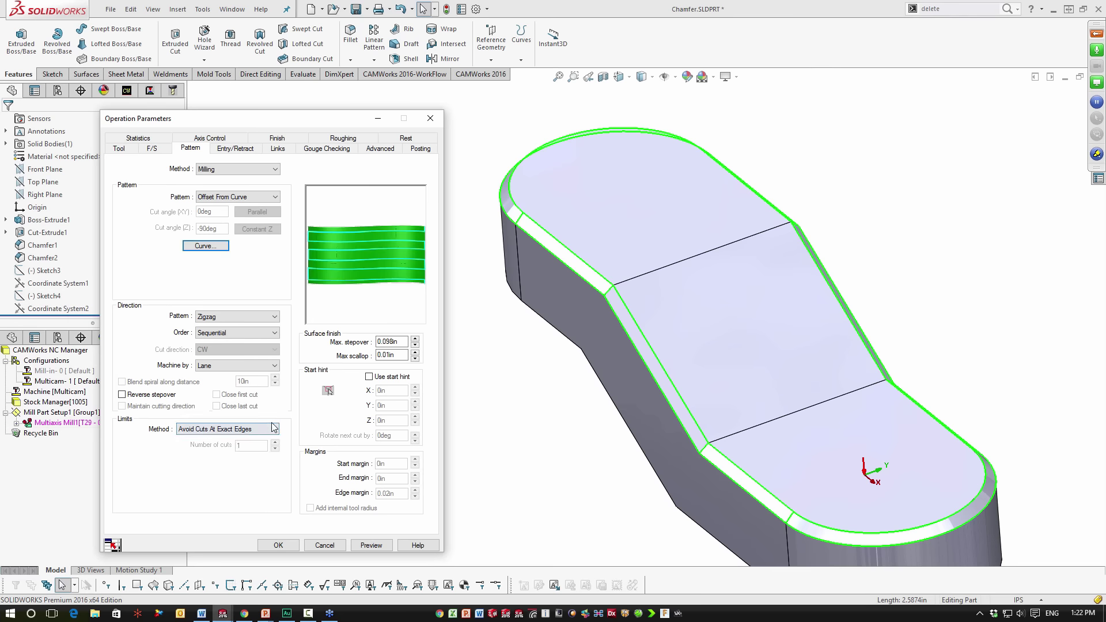
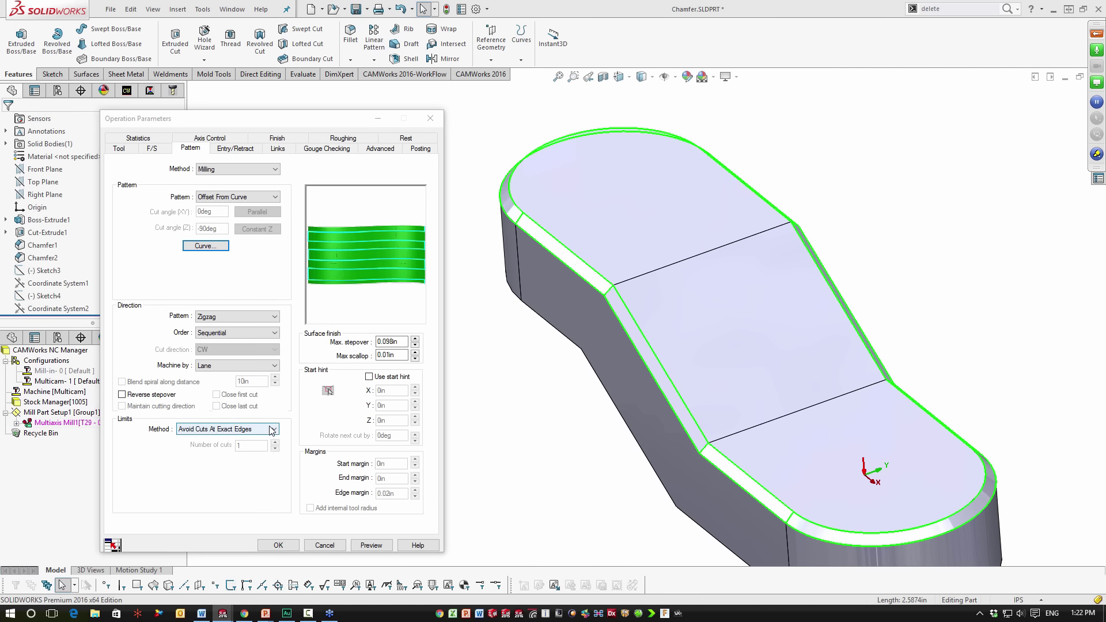
# Try the Start and End At Exact Surface Edges limits method, check the chamfer edges and margins, and restore Avoid Cuts At Exact Edges
pyautogui.click(273, 429)
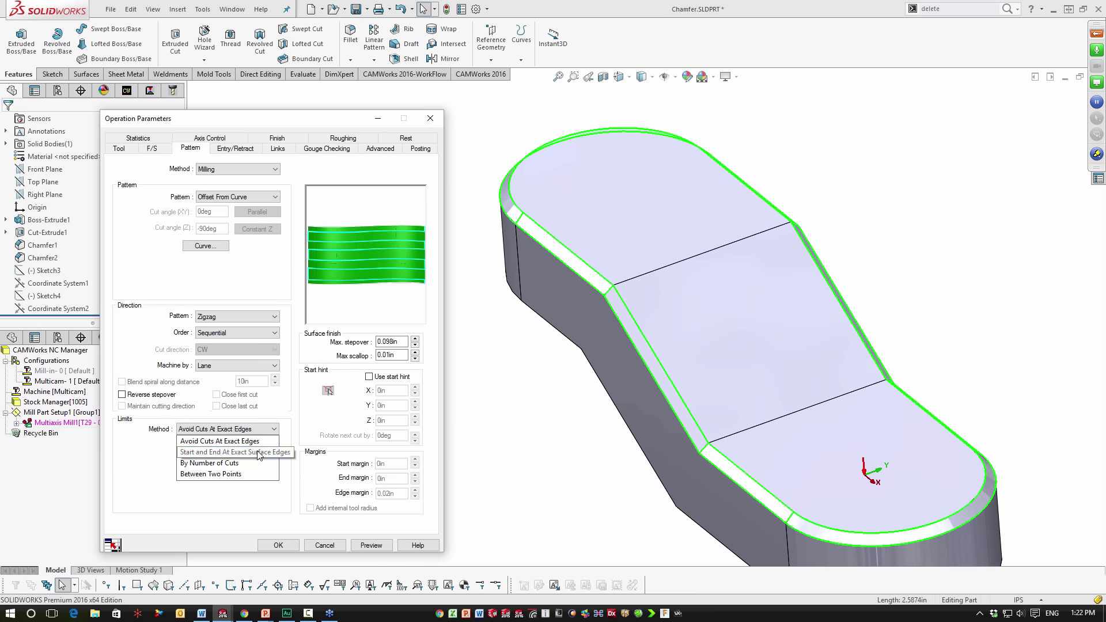
pyautogui.click(258, 453)
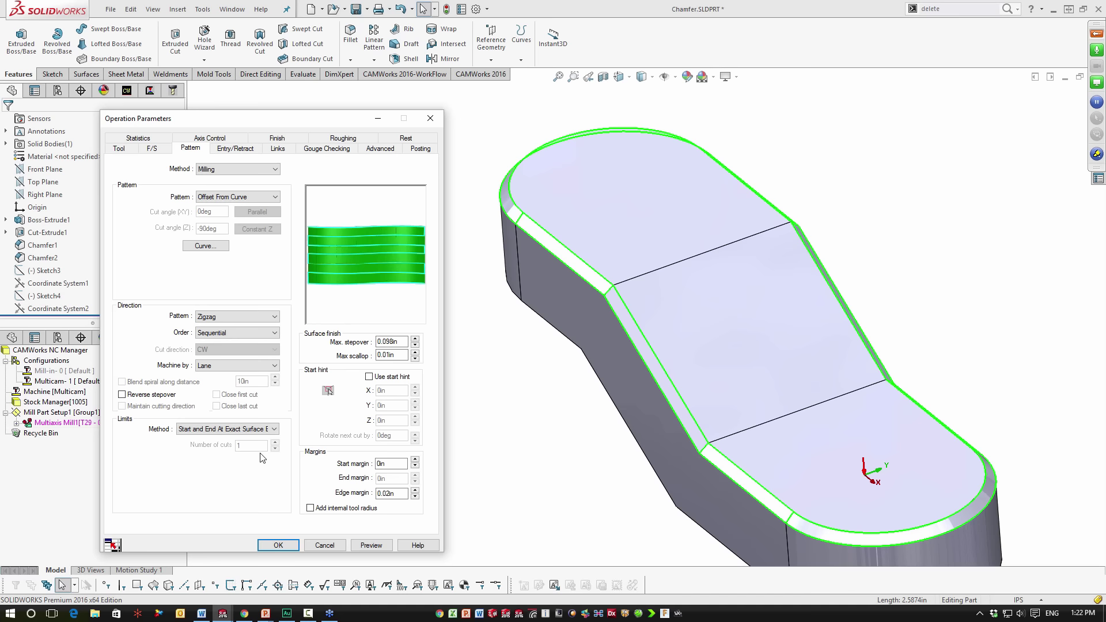
pyautogui.scroll(-6, 613, 285)
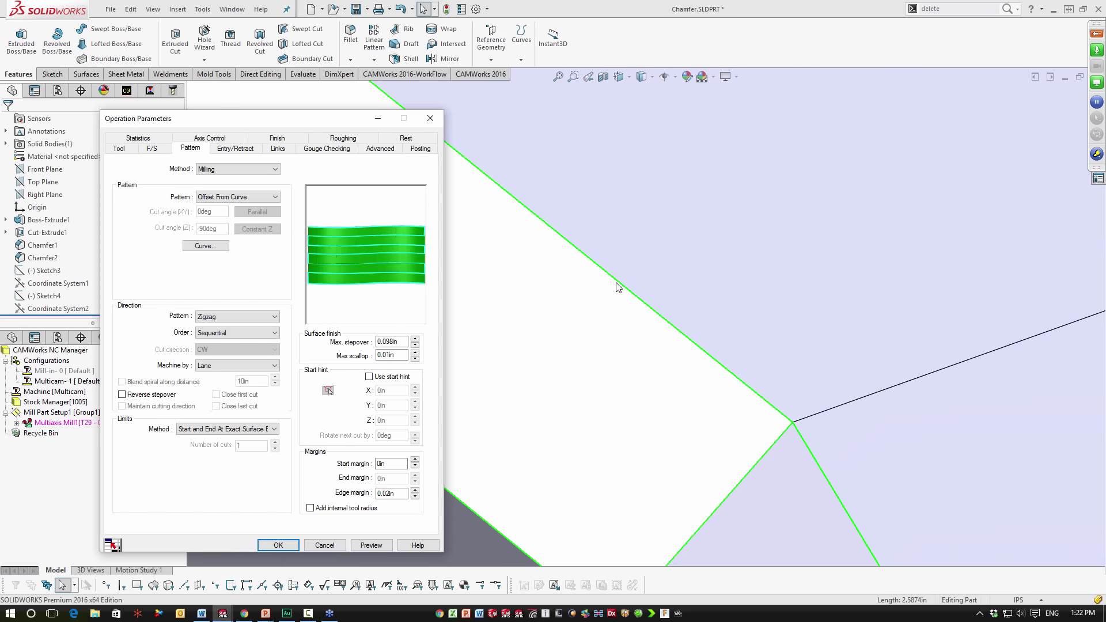
pyautogui.click(613, 285)
pyautogui.scroll(1, 532, 454)
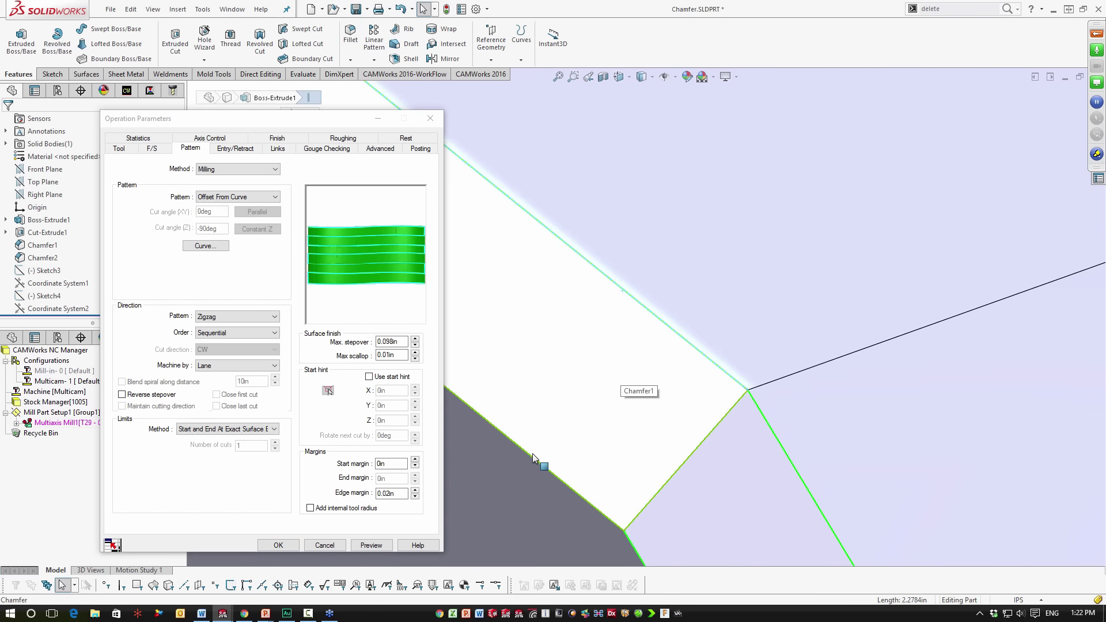
pyautogui.click(531, 457)
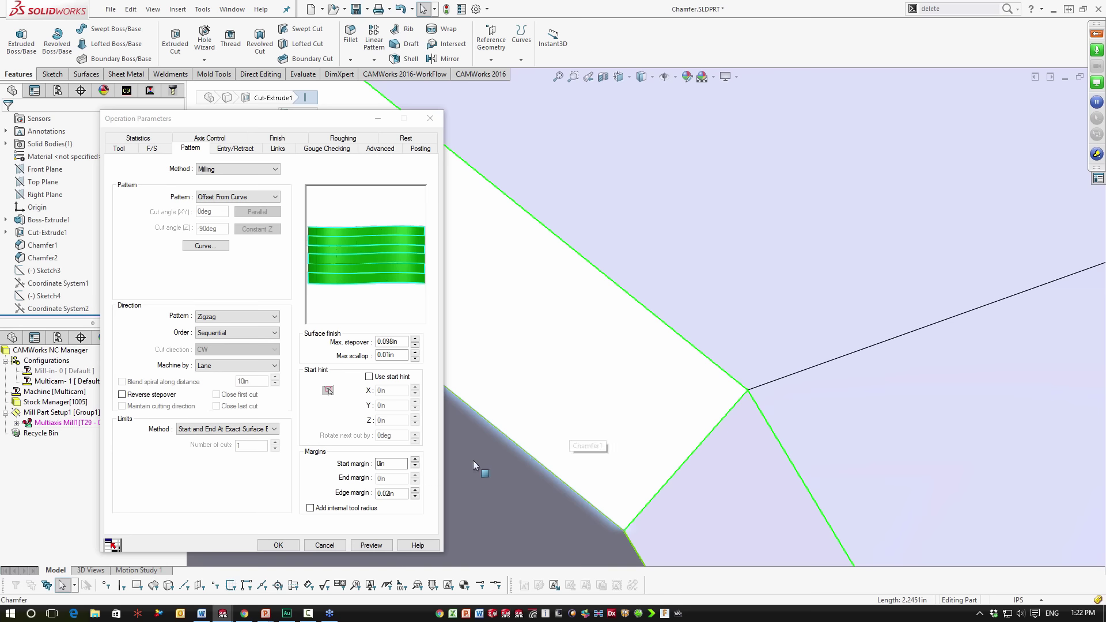
pyautogui.click(377, 464)
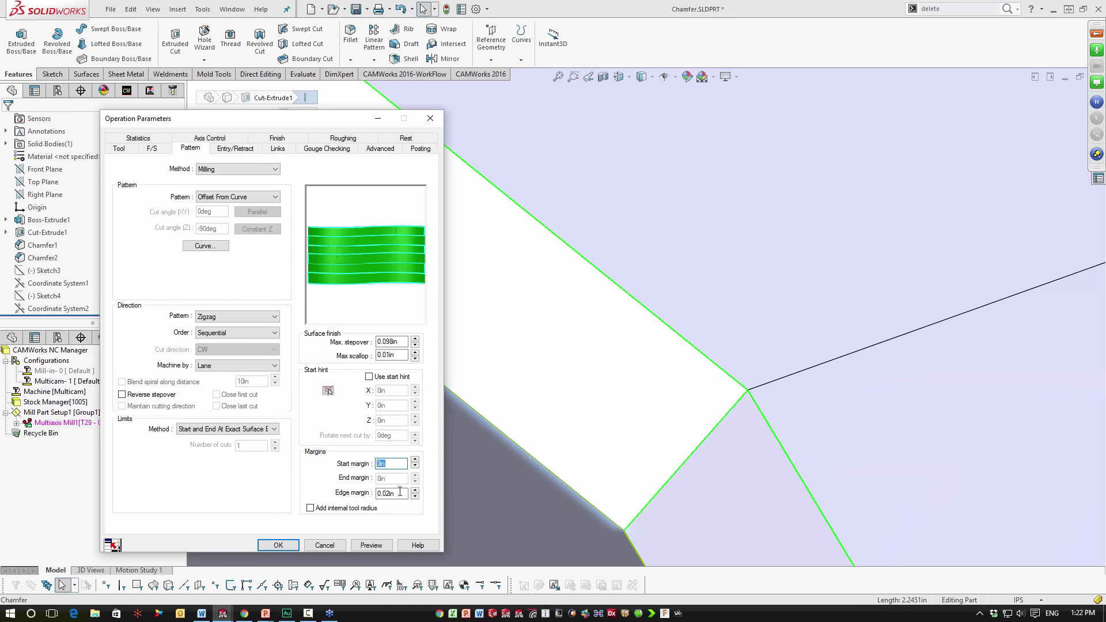
pyautogui.moveTo(549, 464); pyautogui.dragTo(716, 455, button='middle')
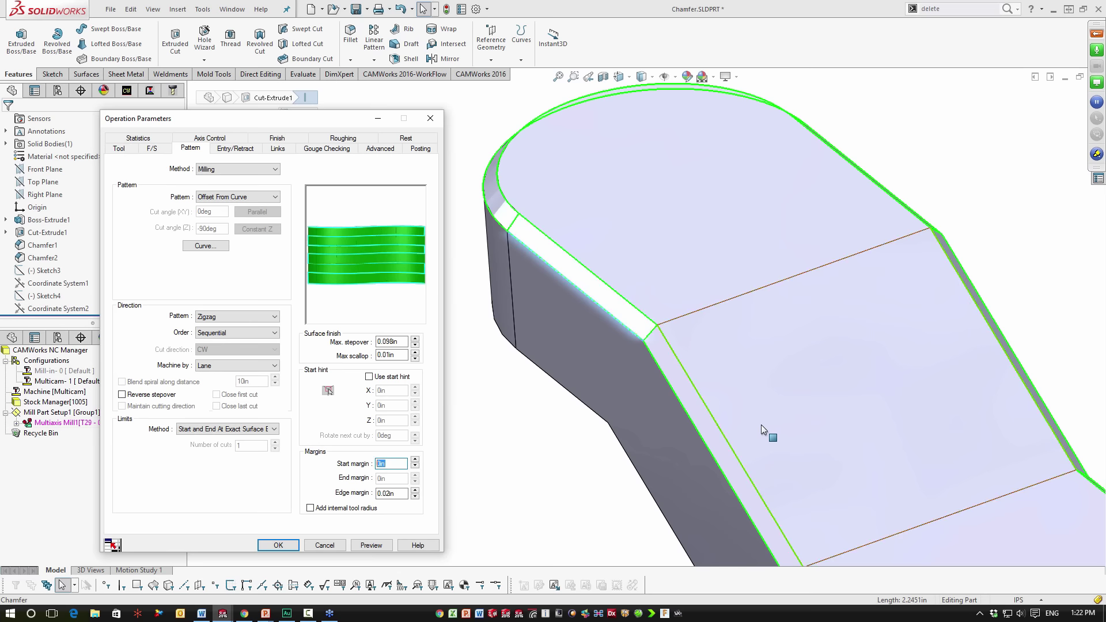
pyautogui.click(254, 436)
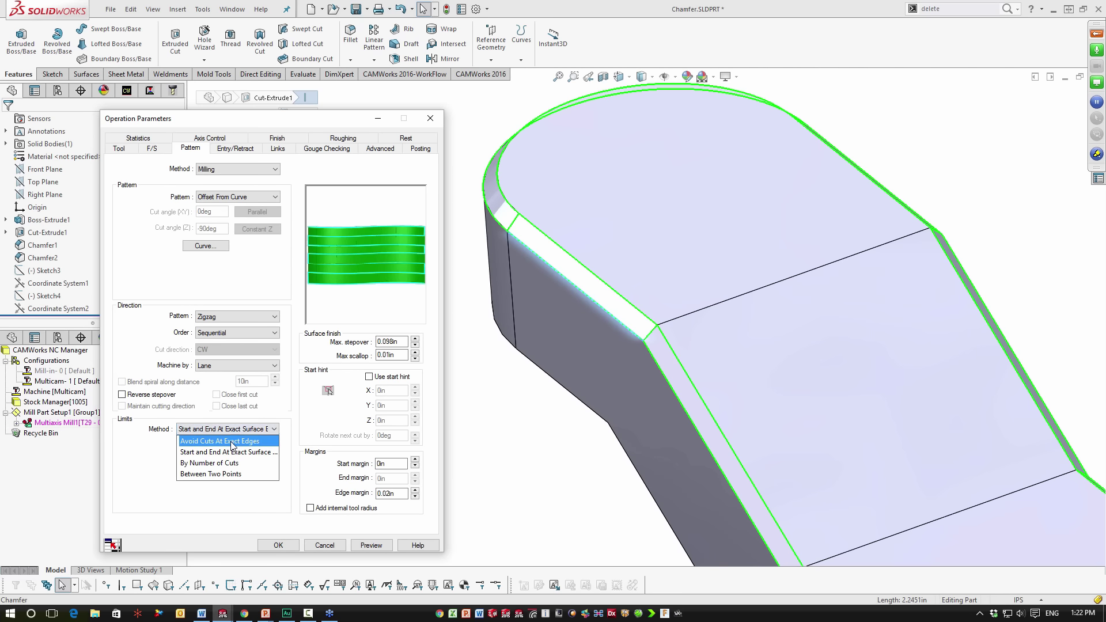
pyautogui.click(232, 446)
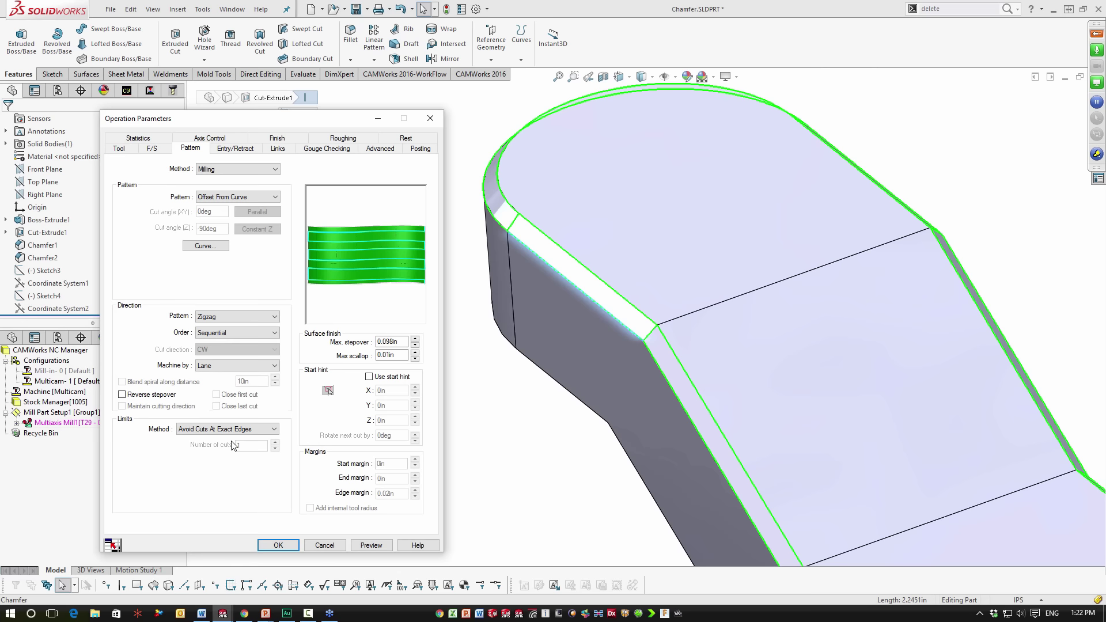
# Set the surface finish to a maximum stepover of 0.01 in and a maximum scallop of 0.0001 in
pyautogui.moveTo(386, 341); pyautogui.dragTo(402, 341)
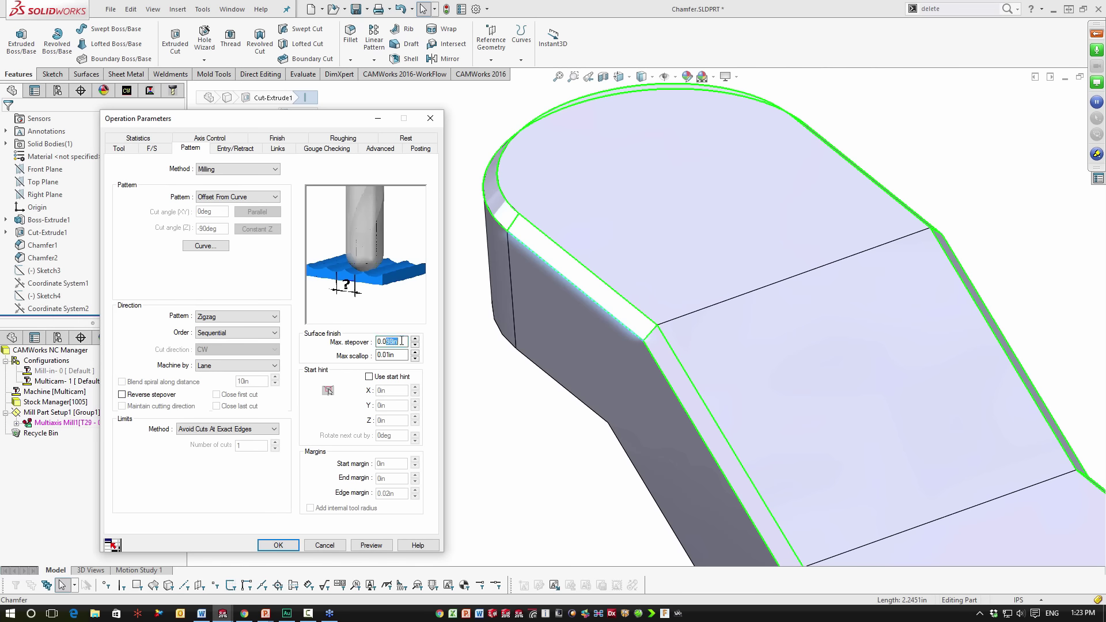
pyautogui.press('Tab')
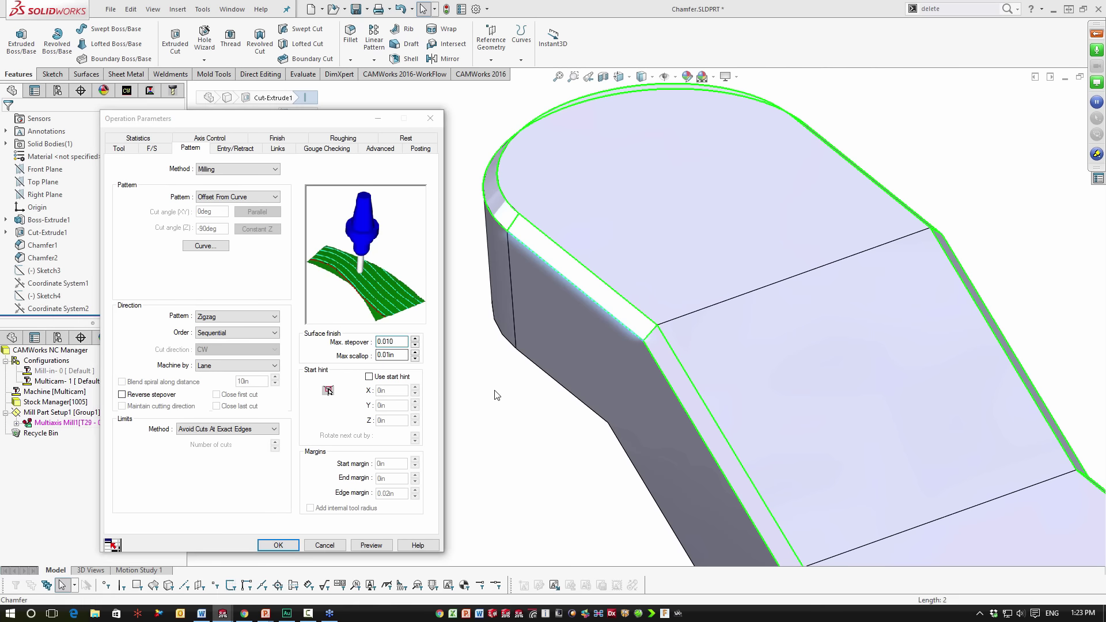
pyautogui.scroll(4, 682, 405)
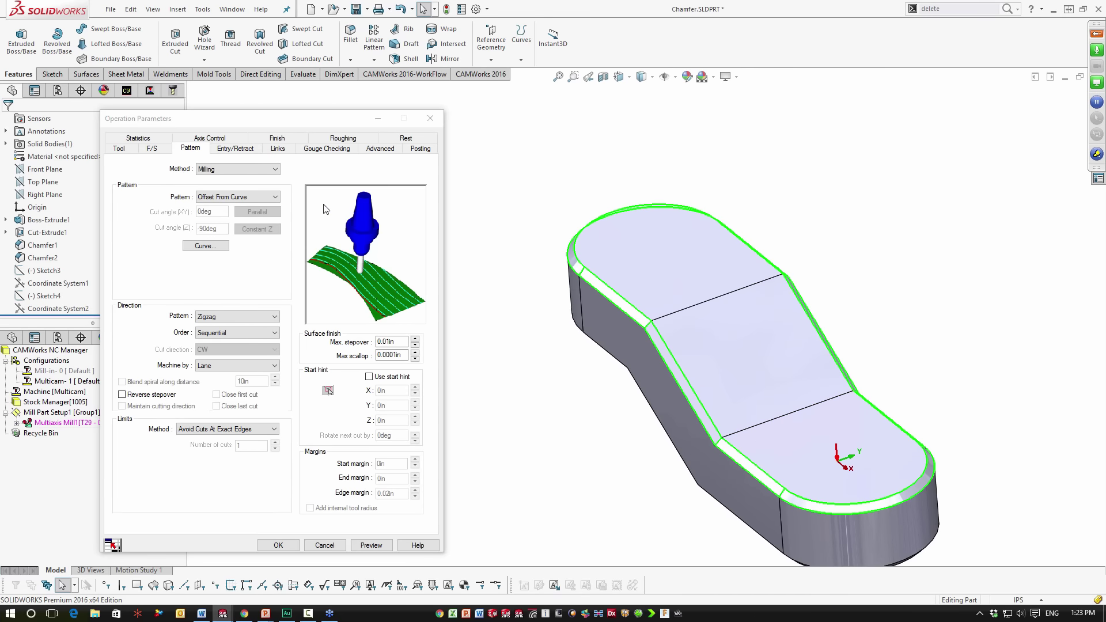
# Set the operation's entry/retract clearance type to Plane In Z
pyautogui.click(239, 149)
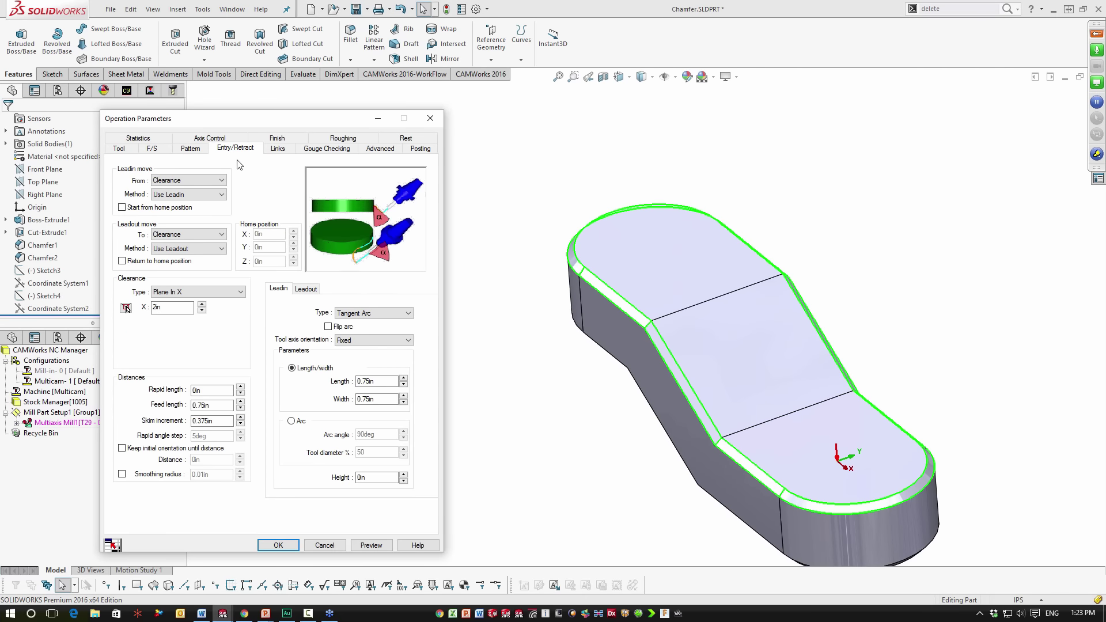
pyautogui.click(208, 292)
pyautogui.click(201, 330)
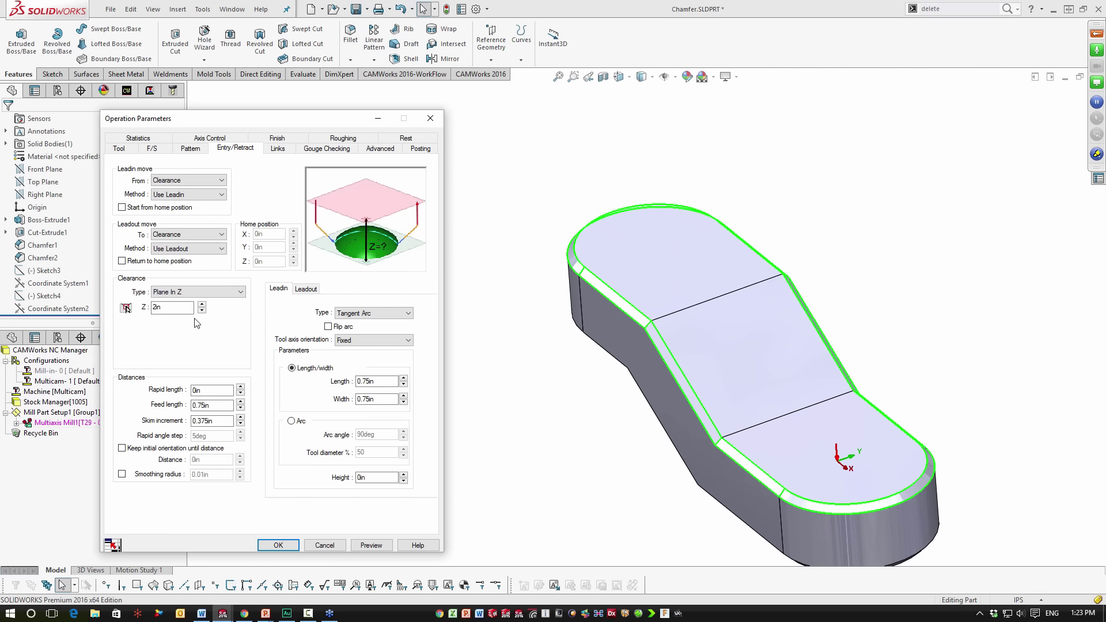
pyautogui.moveTo(190, 307); pyautogui.dragTo(132, 309)
# Review the lead-in and lead-out settings, keep the Tangent Arc lead-in, and preview the multiaxis toolpath
pyautogui.click(374, 313)
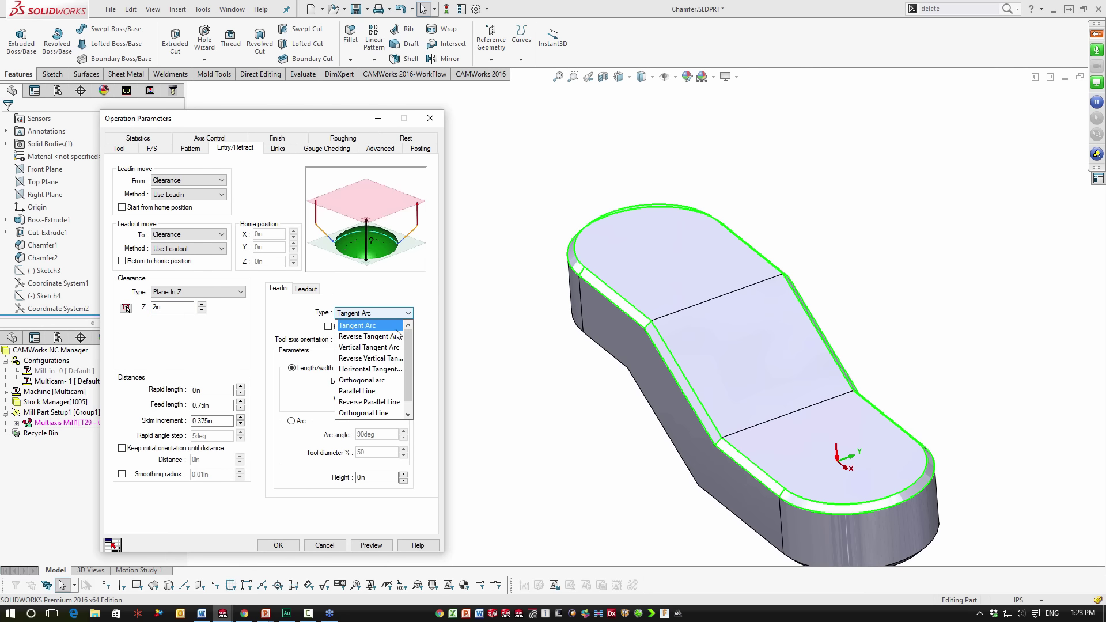
pyautogui.scroll(-1, 407, 367)
pyautogui.scroll(1, 408, 367)
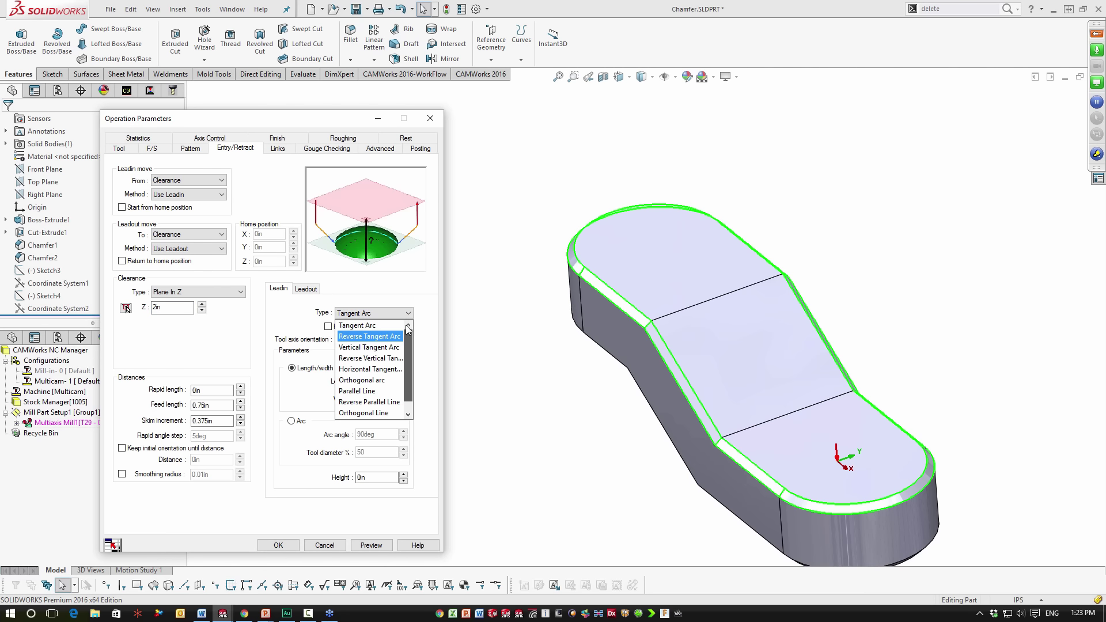
pyautogui.click(281, 314)
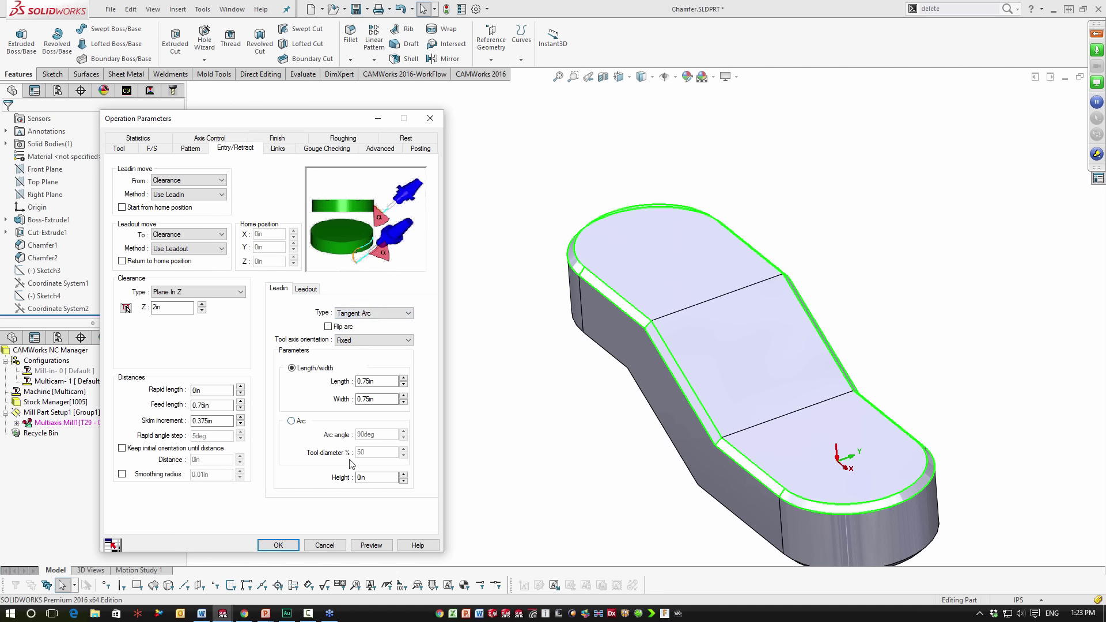
pyautogui.click(361, 478)
pyautogui.click(305, 289)
pyautogui.click(278, 288)
pyautogui.click(190, 241)
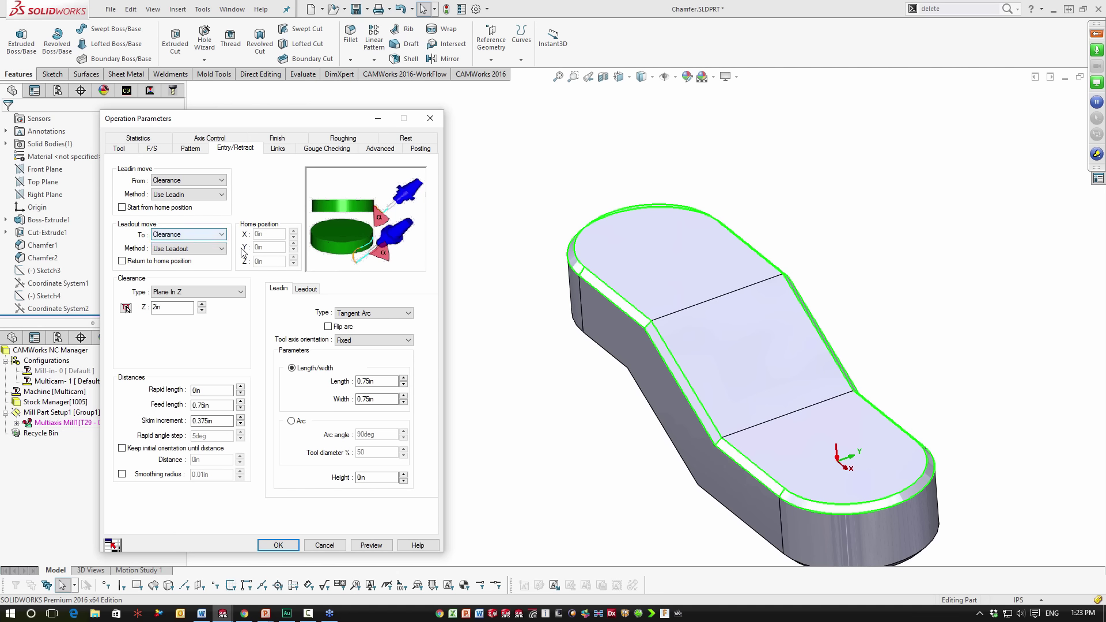
pyautogui.click(371, 546)
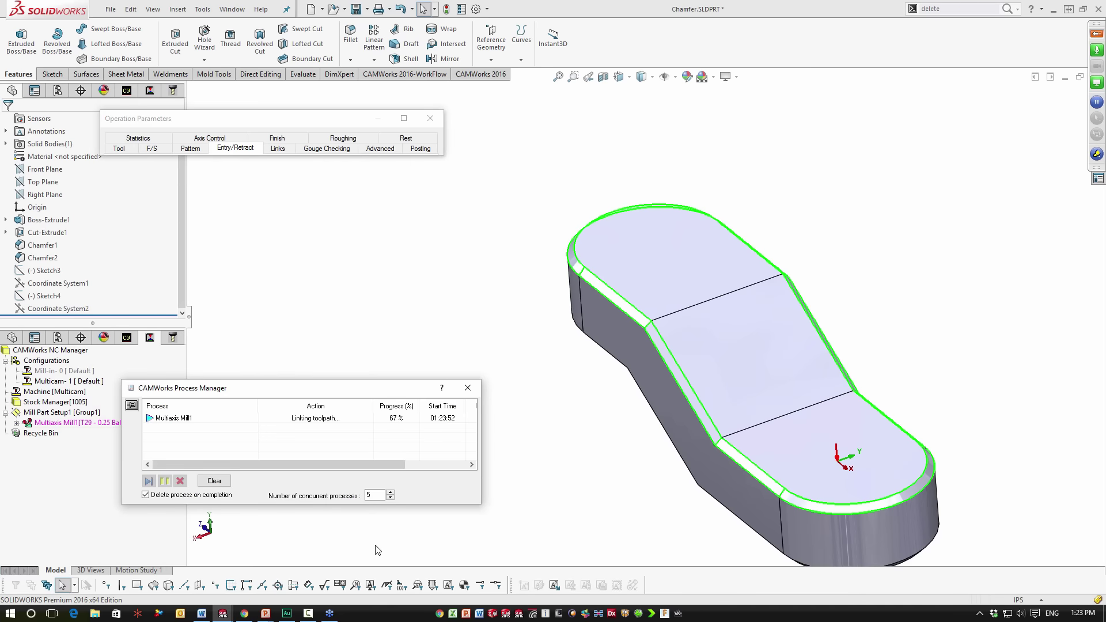
# Examine the previewed toolpath up close along the chamfer faces and around its entry and retract moves, including the whole part
pyautogui.moveTo(910, 448); pyautogui.dragTo(841, 462, button='middle')
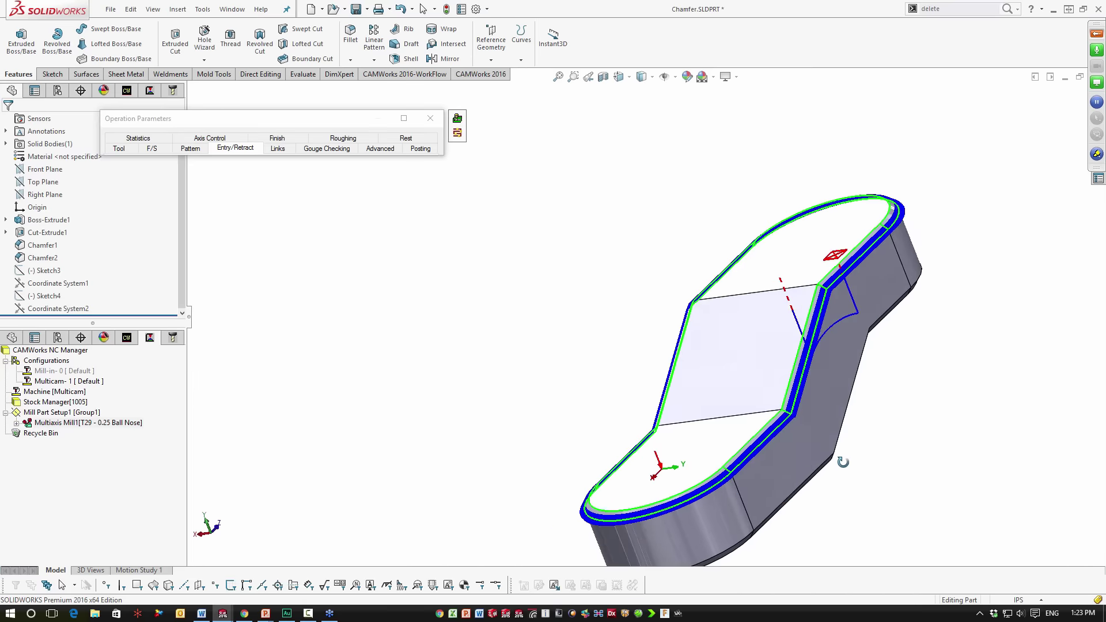
pyautogui.scroll(-3, 759, 339)
pyautogui.scroll(-2, 759, 338)
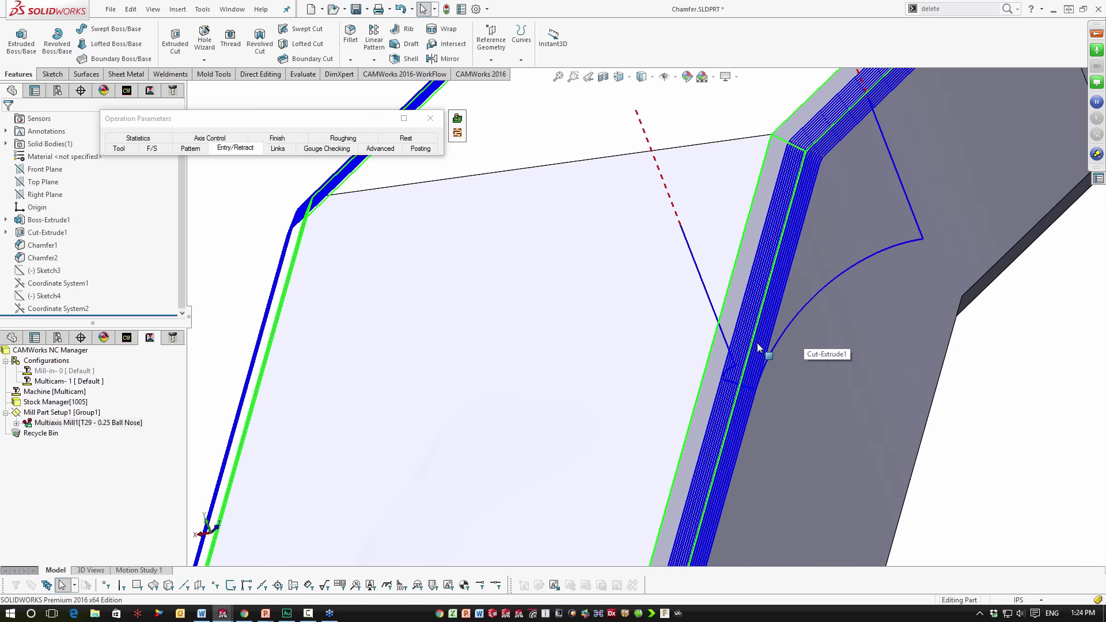
pyautogui.moveTo(770, 339); pyautogui.dragTo(766, 336, button='middle')
pyautogui.scroll(-1, 766, 336)
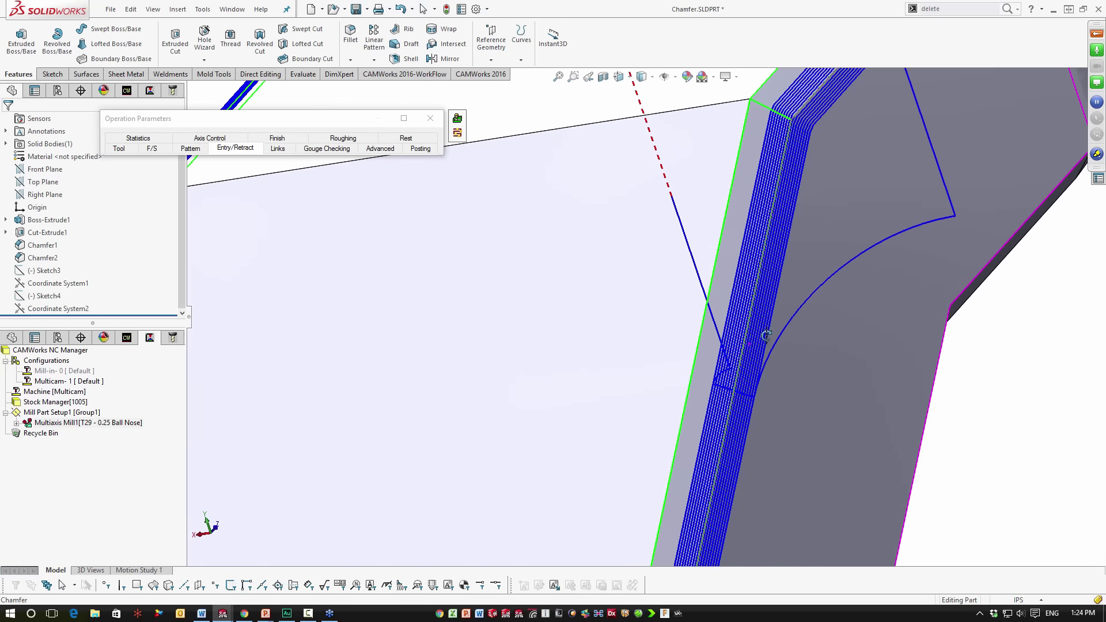
pyautogui.scroll(6, 766, 336)
pyautogui.moveTo(602, 375); pyautogui.dragTo(493, 145, button='middle')
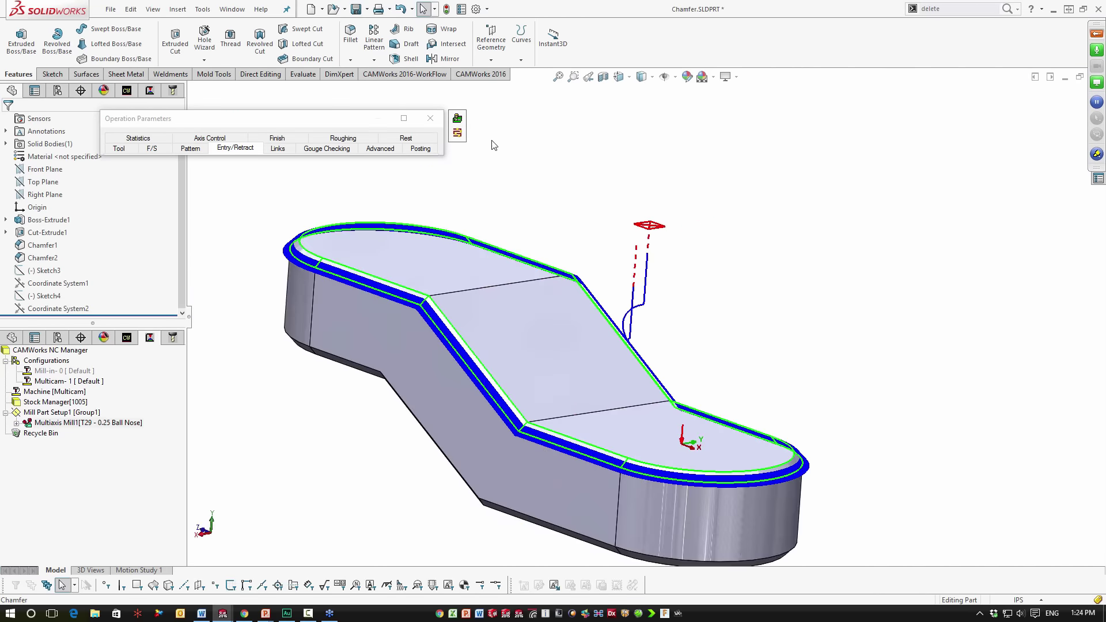
# Change the direction pattern of the Offset From Curve toolpath to Spiral
pyautogui.moveTo(428, 120)
pyautogui.click(191, 148)
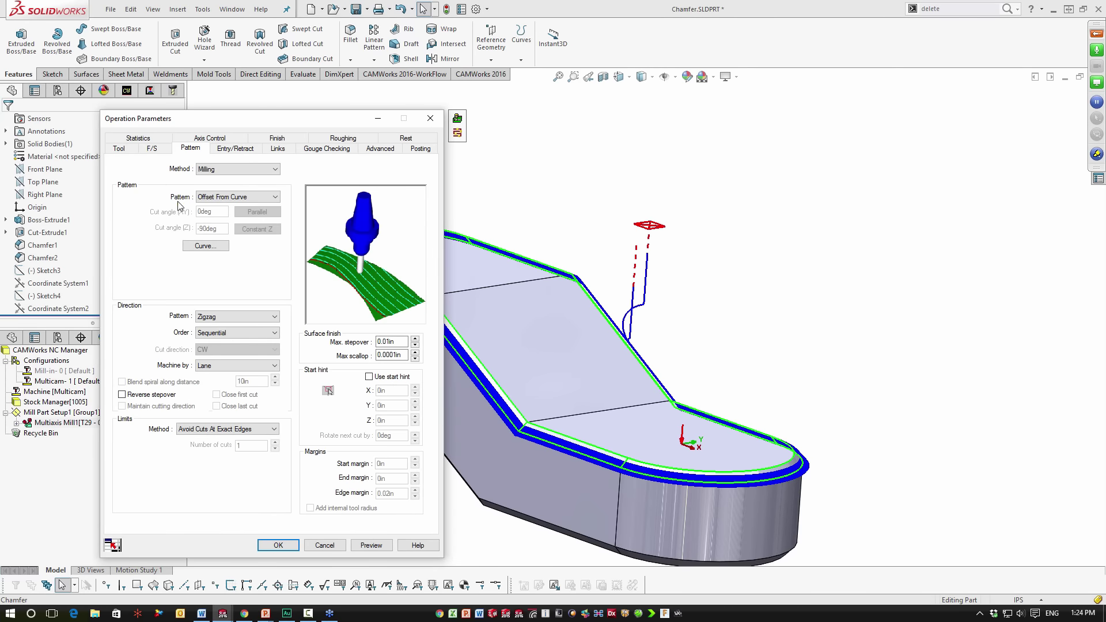
pyautogui.click(223, 318)
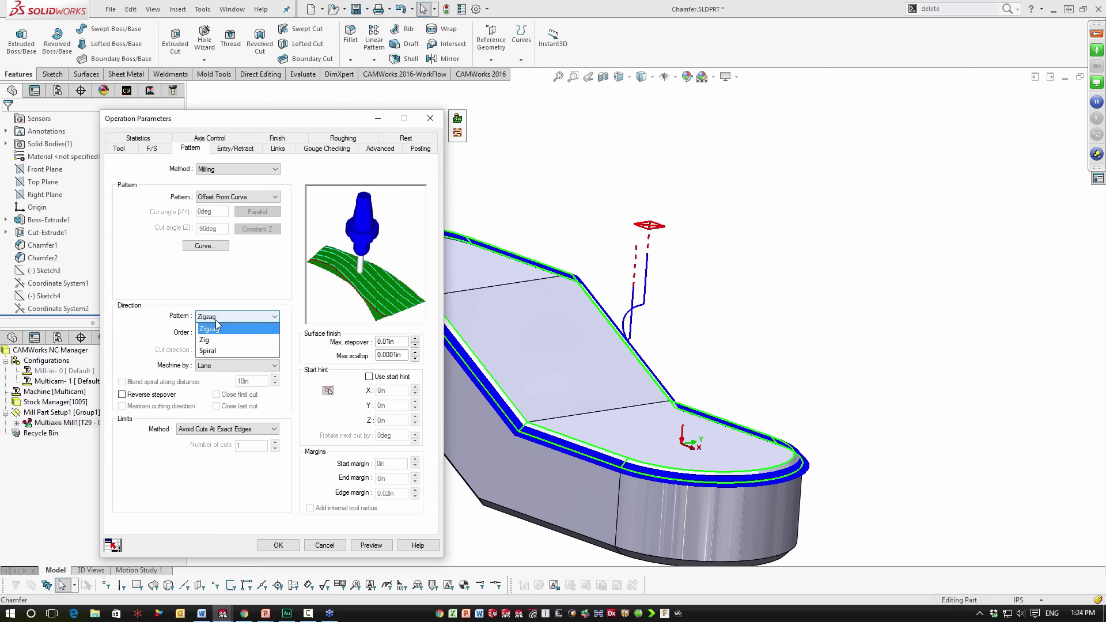
pyautogui.click(216, 351)
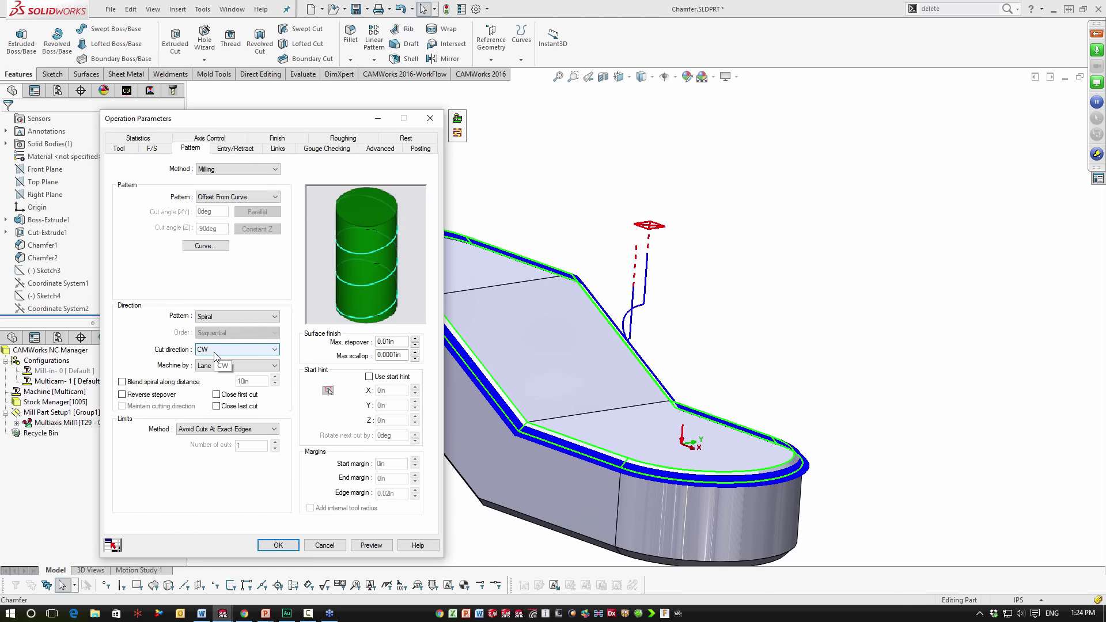
# Turn on closing of the first and last cuts for the spiral multiaxis pattern and preview the toolpath
pyautogui.click(217, 394)
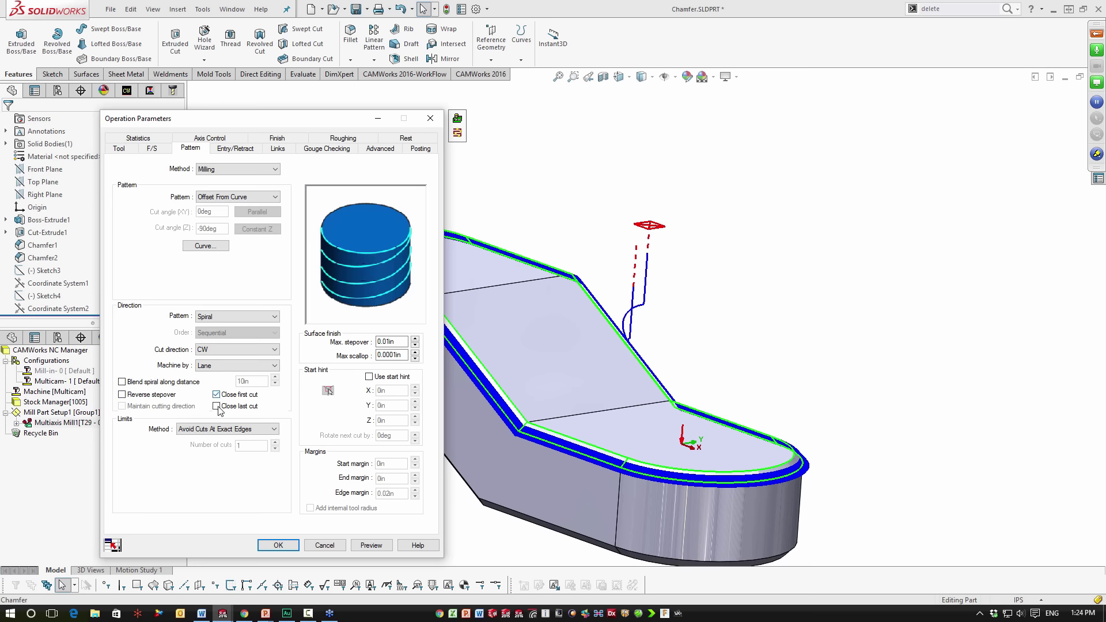
pyautogui.click(358, 548)
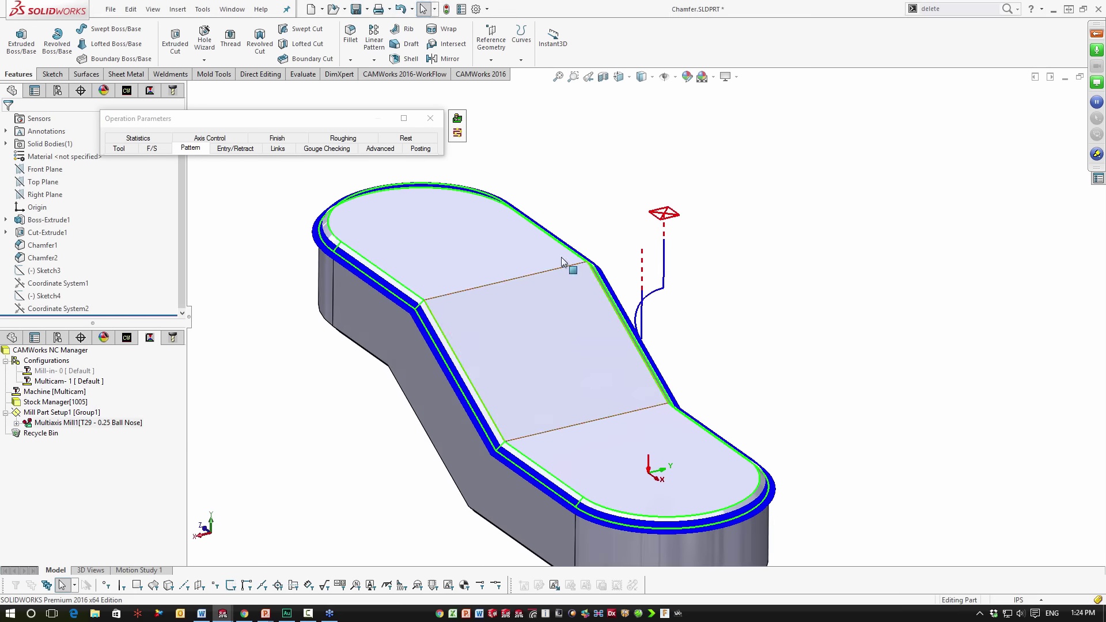
# Simulate the previewed toolpath to its end, compare the machined stock with the design part, and close the simulation
pyautogui.click(458, 118)
pyautogui.click(810, 142)
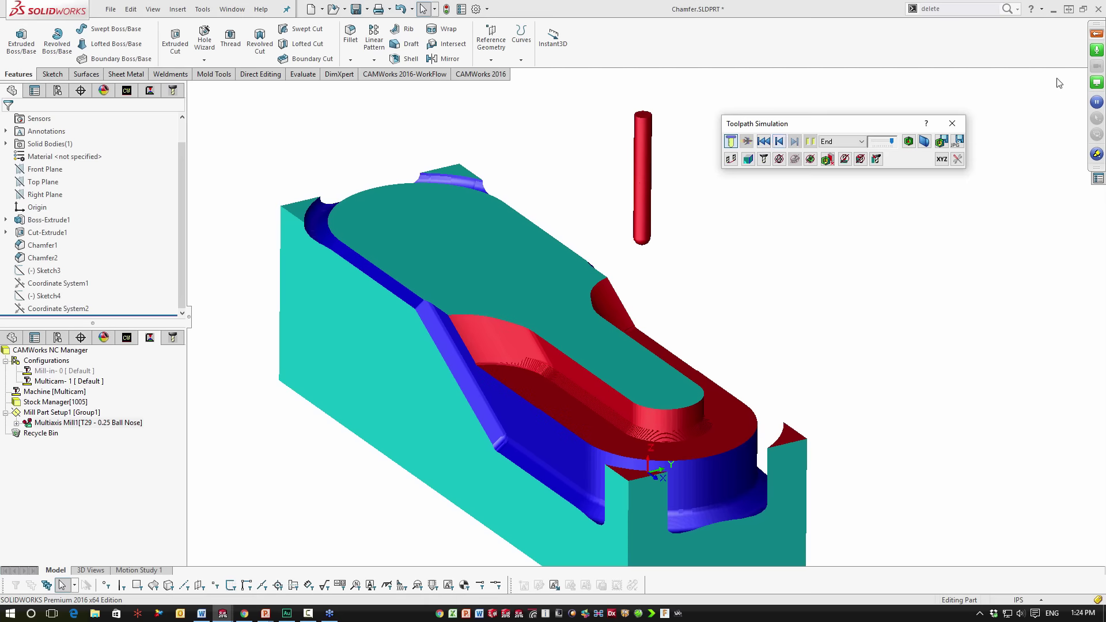
pyautogui.click(908, 141)
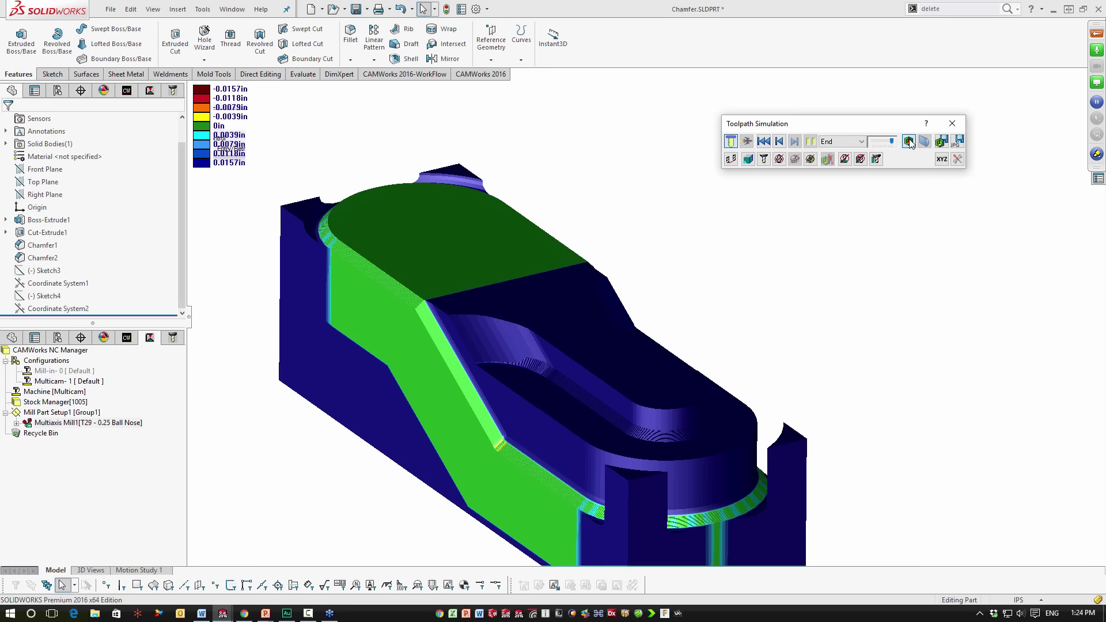
pyautogui.click(948, 126)
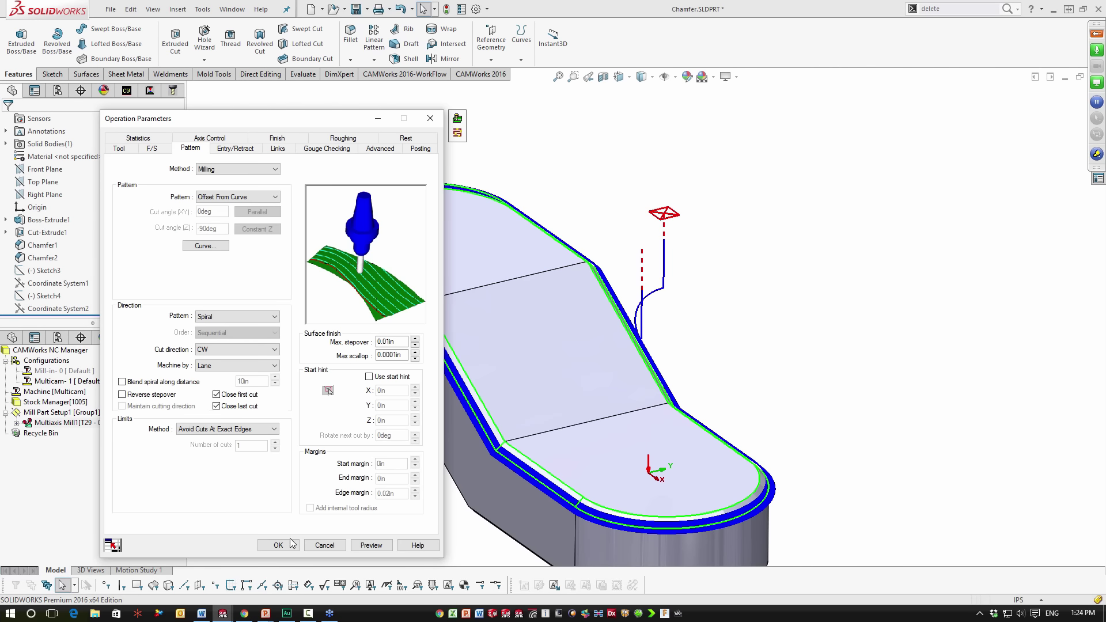
# Accept the multiaxis operation parameters and regenerate the toolpaths
pyautogui.click(281, 544)
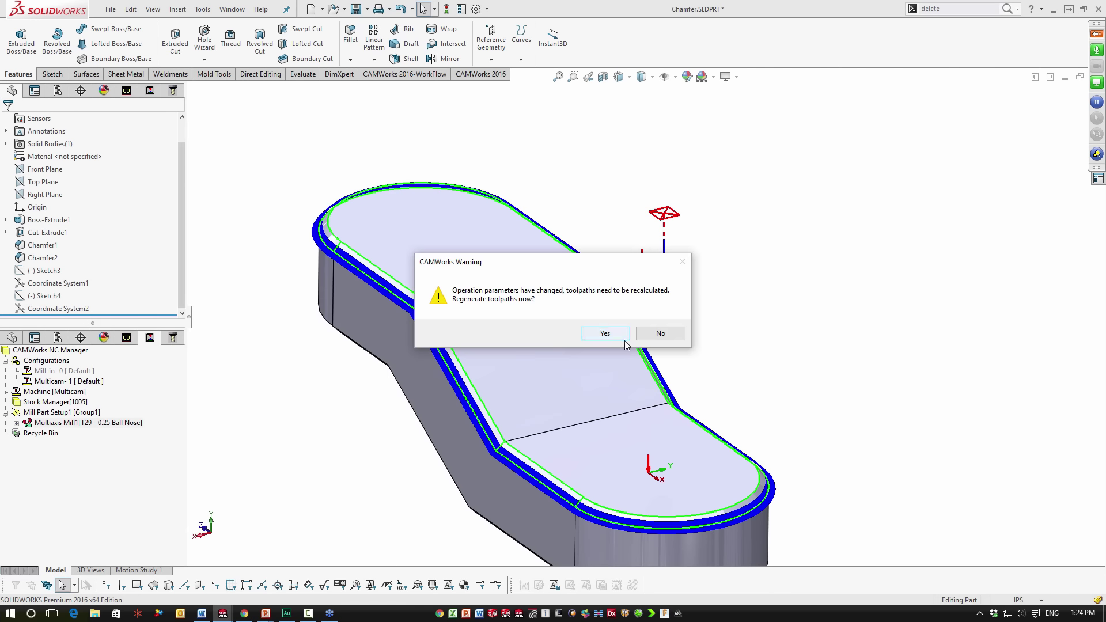
pyautogui.click(615, 337)
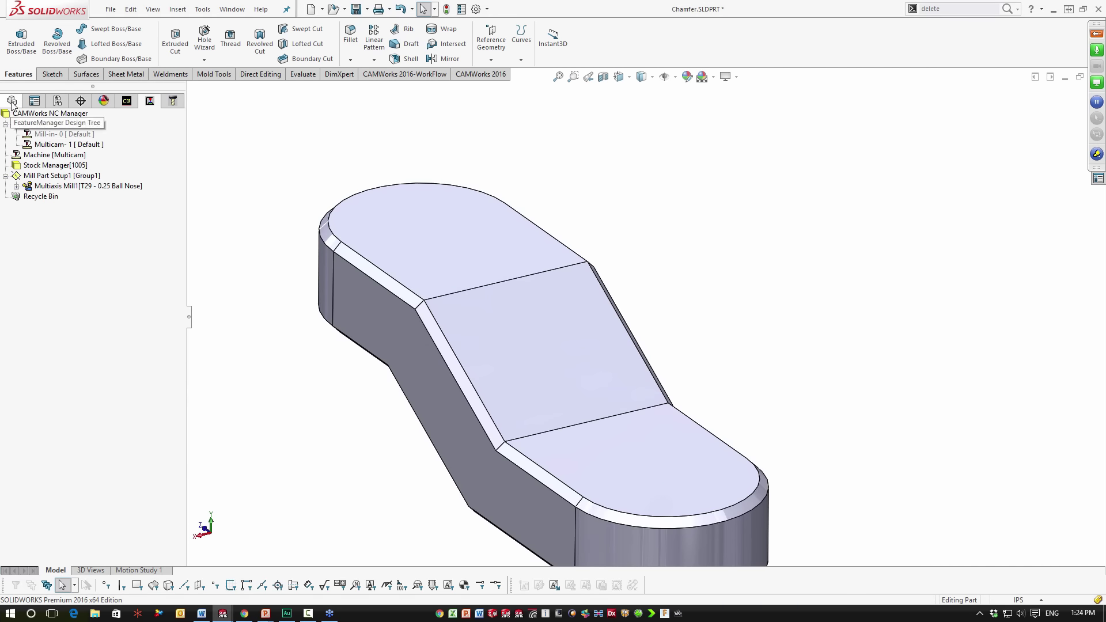
# Add a part configuration named STOCK
pyautogui.click(57, 103)
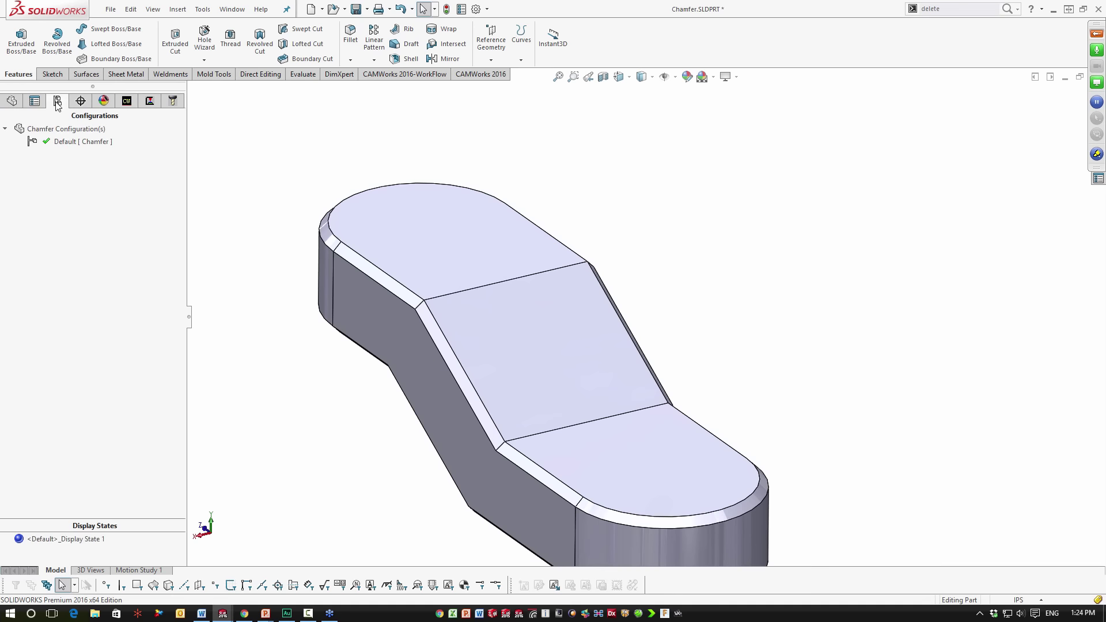
pyautogui.rightClick(67, 136)
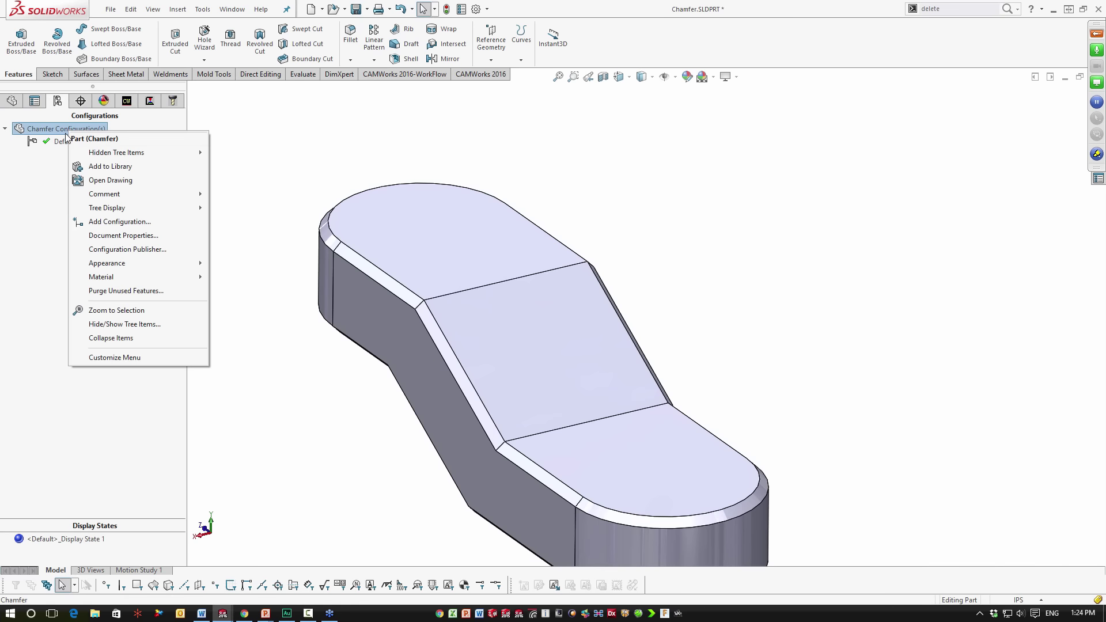
pyautogui.click(97, 225)
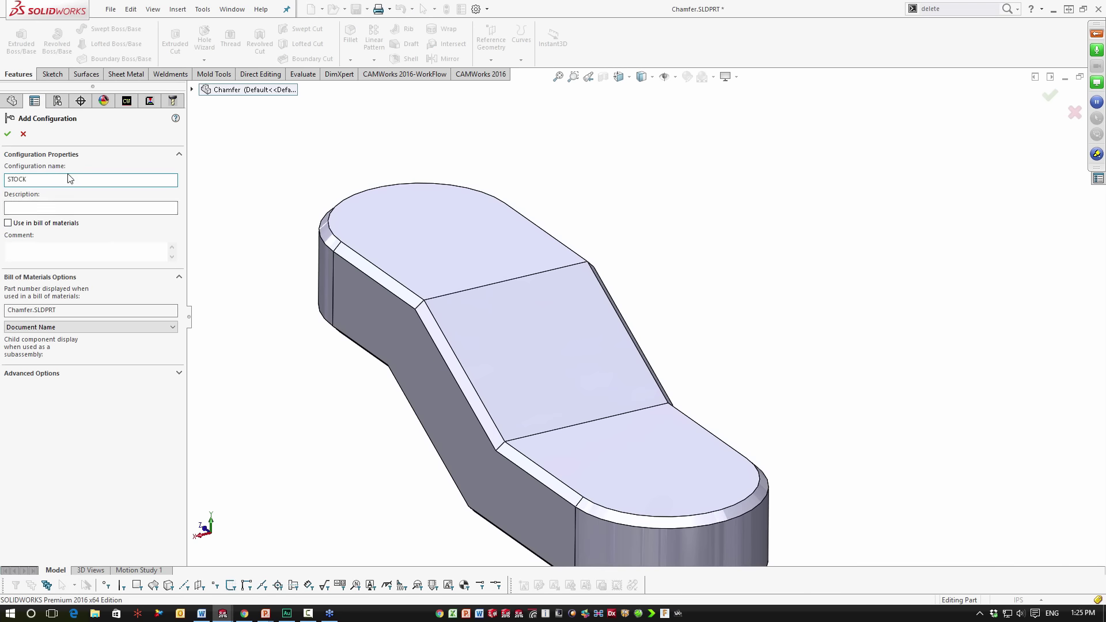
pyautogui.click(8, 134)
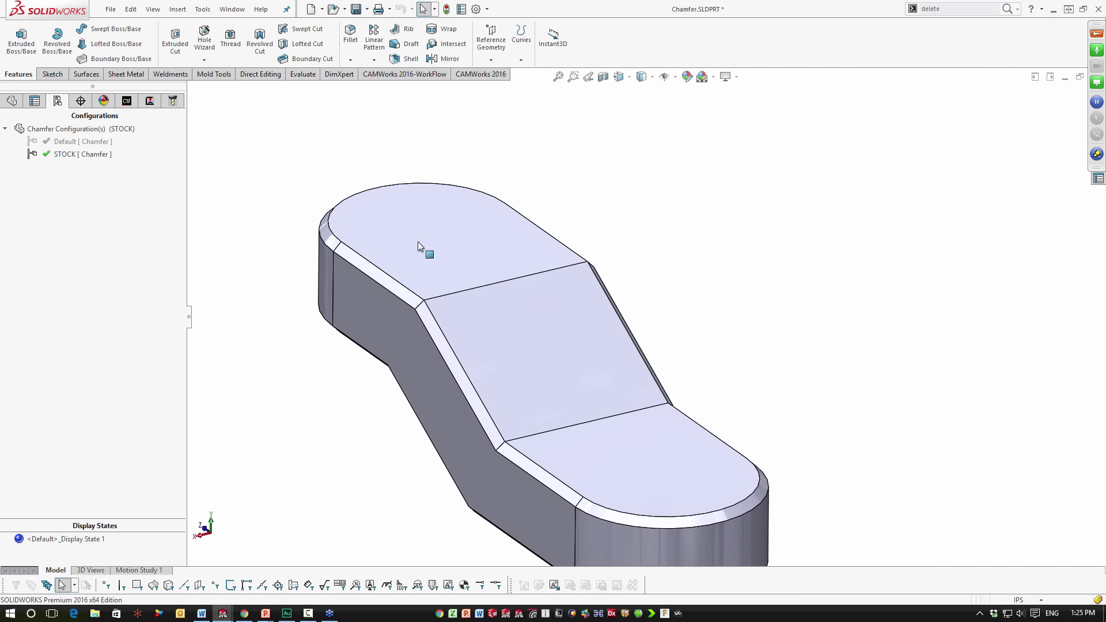
# Remove all chamfer faces around the part's upper edge in the STOCK configuration, using Delete Face with the Delete and Patch option
pyautogui.click(402, 295)
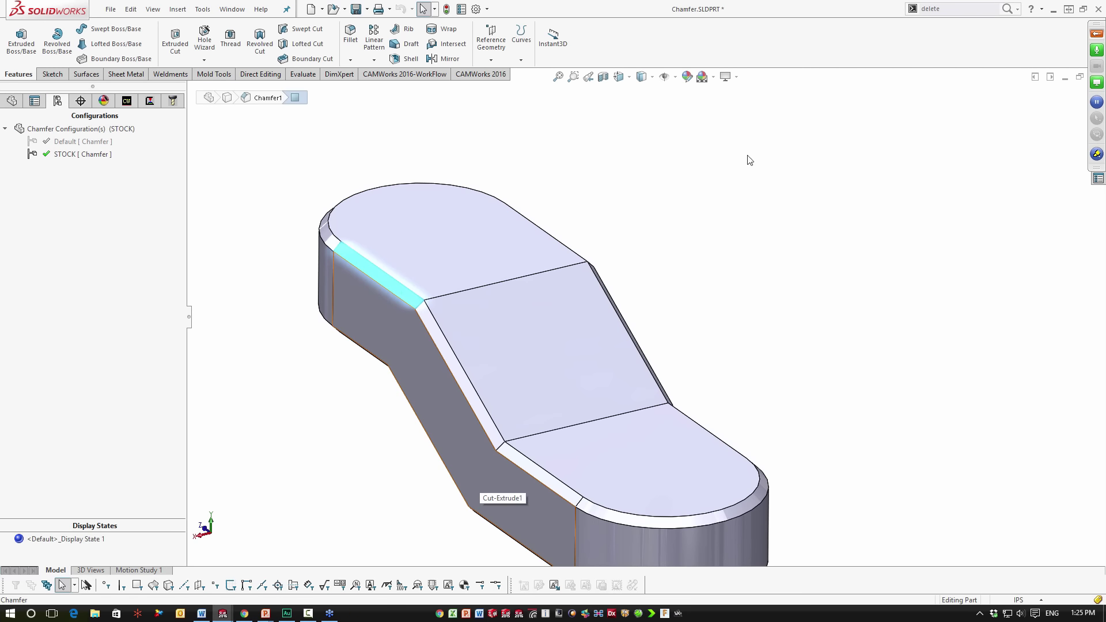
pyautogui.click(937, 9)
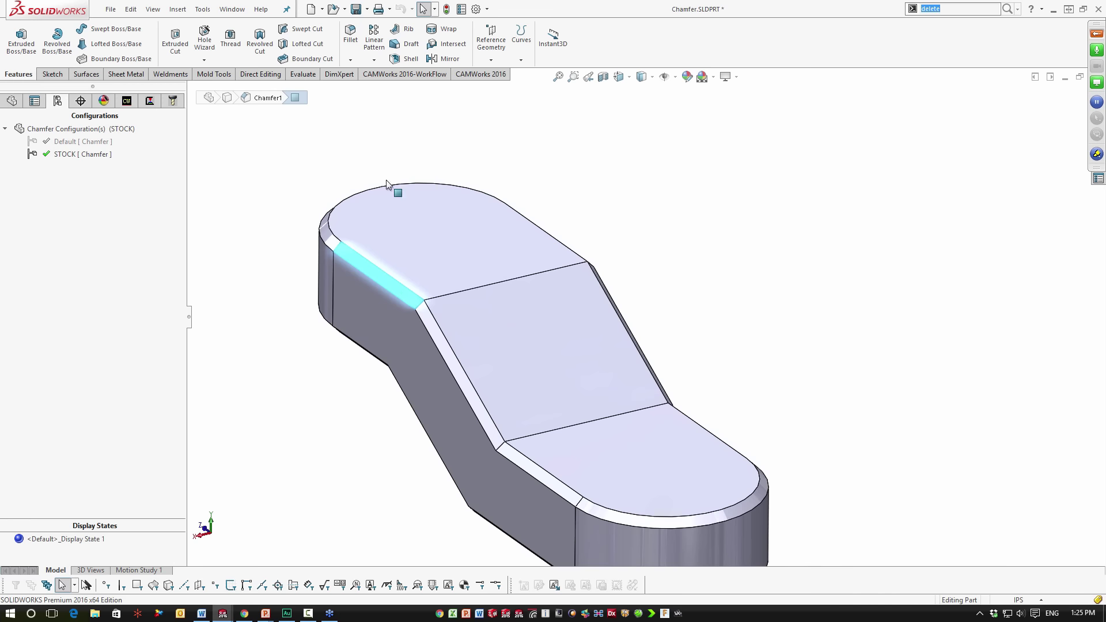
pyautogui.click(6, 104)
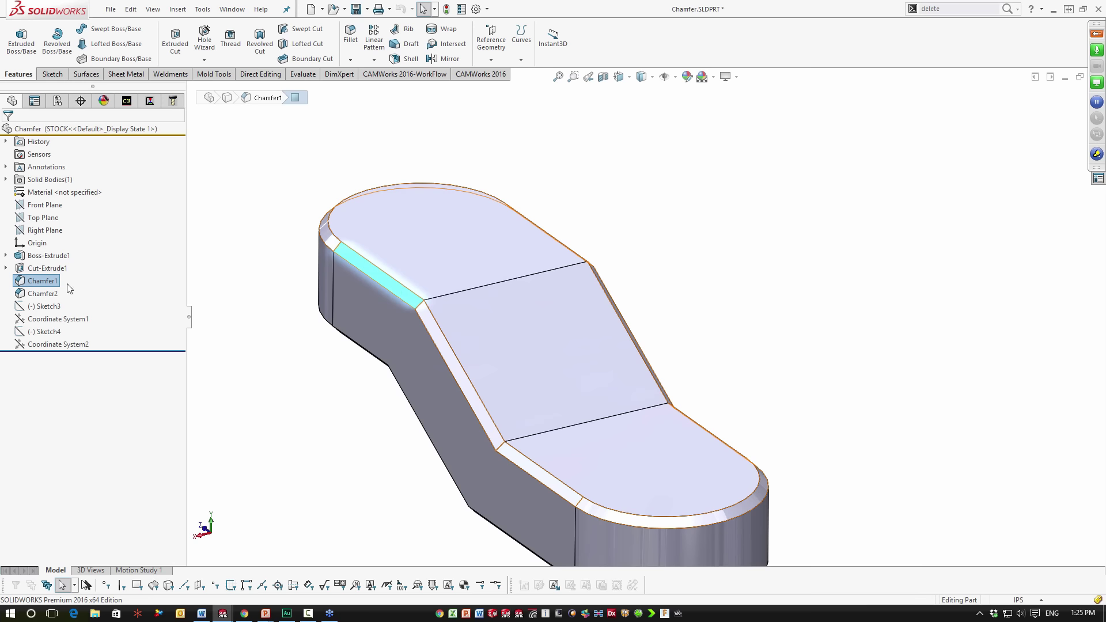
pyautogui.click(945, 11)
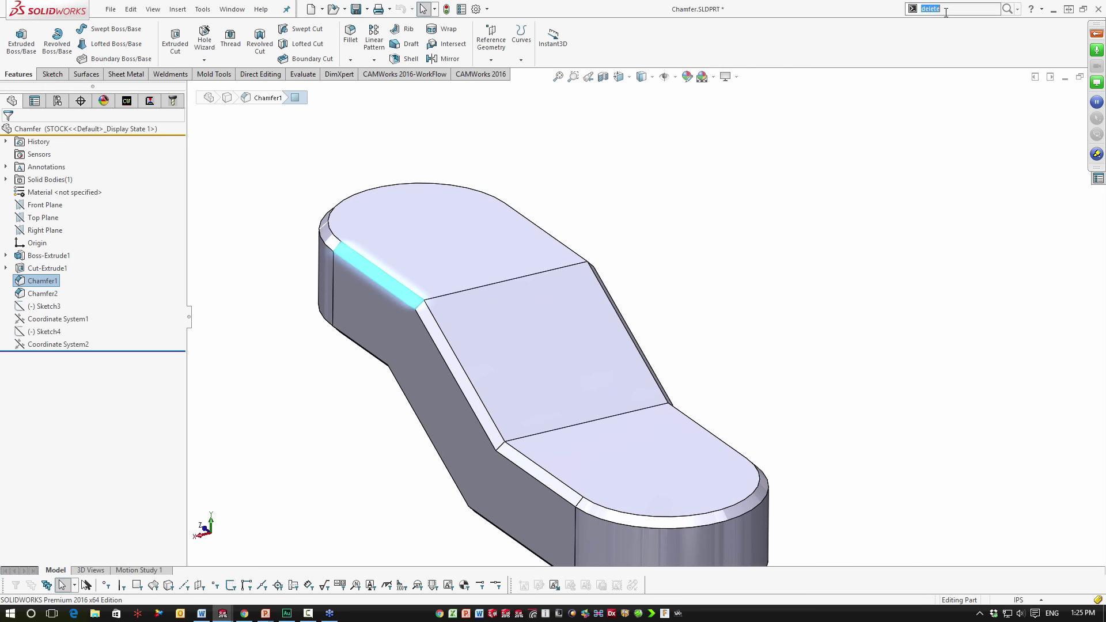
pyautogui.click(941, 25)
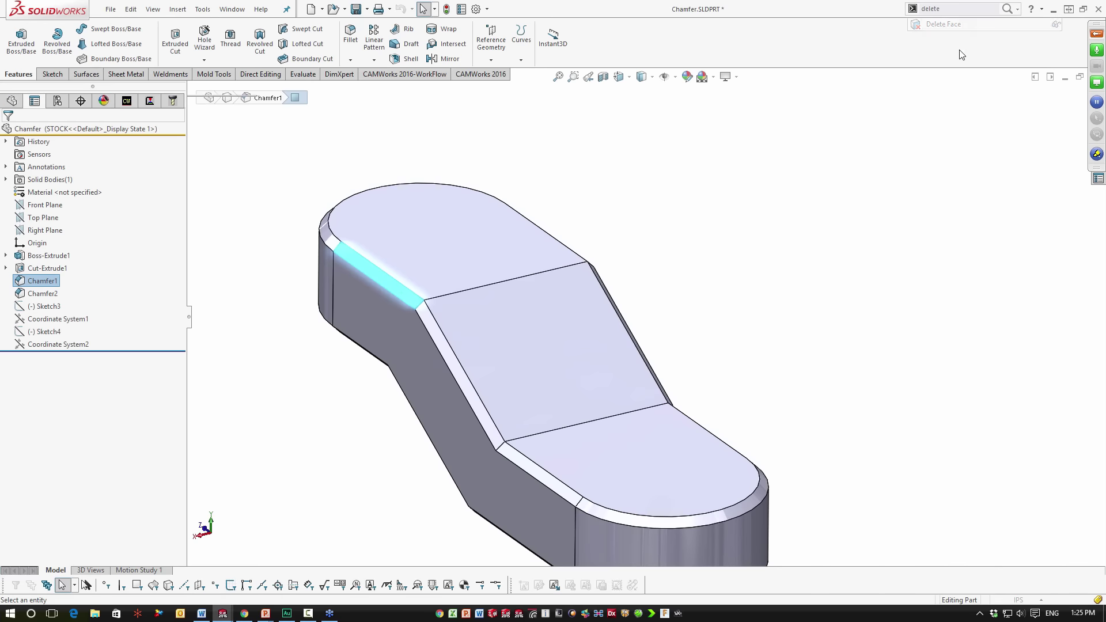
pyautogui.click(331, 231)
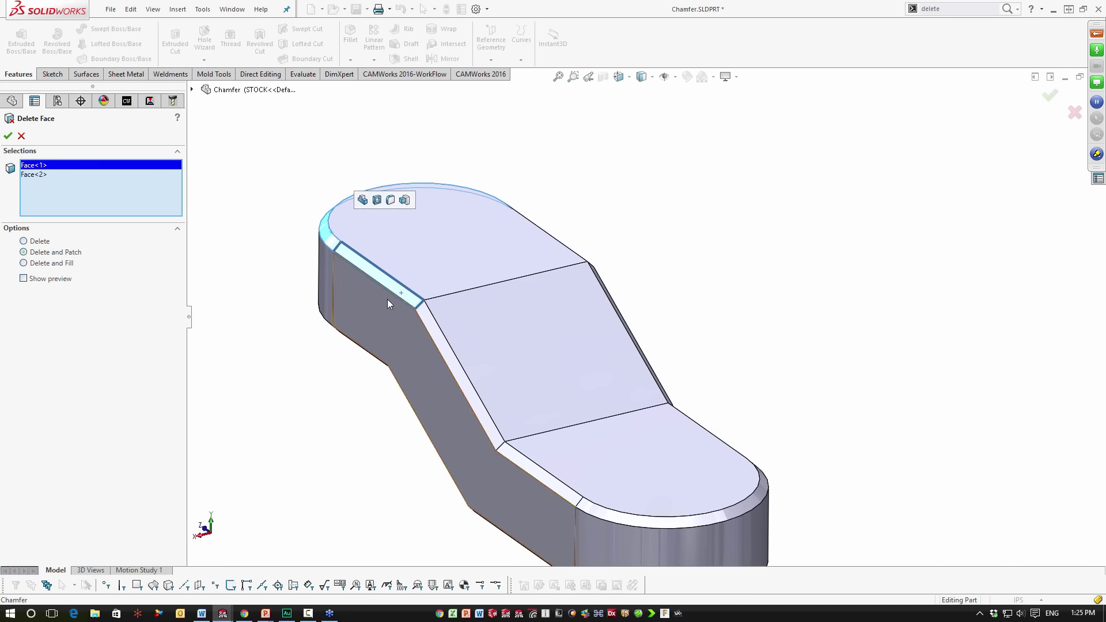
pyautogui.click(431, 320)
pyautogui.click(576, 493)
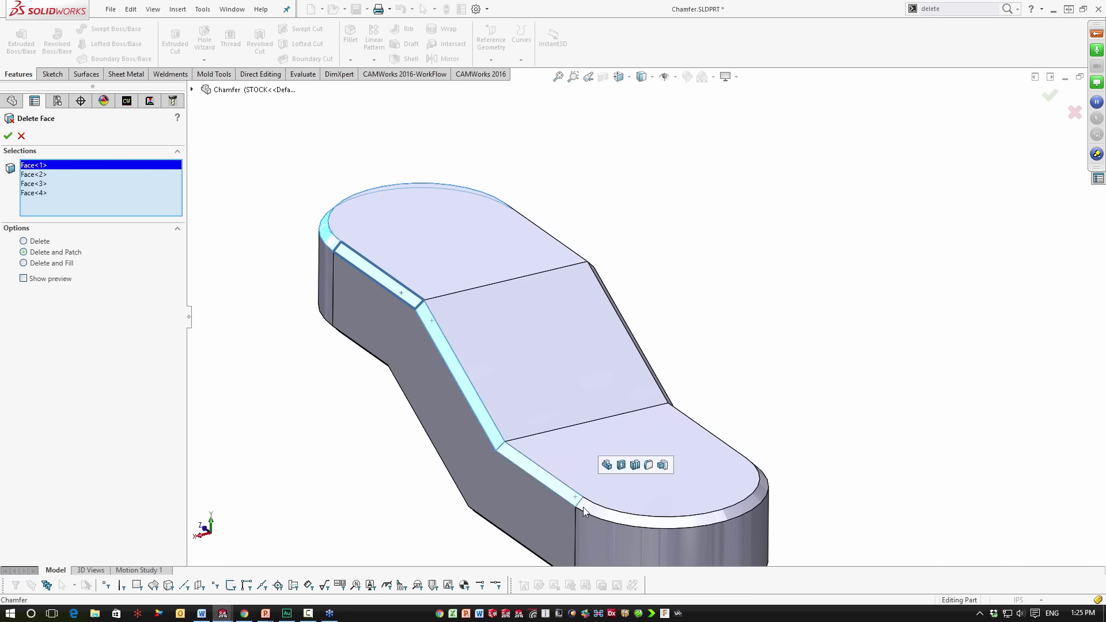
pyautogui.click(592, 509)
pyautogui.moveTo(592, 510); pyautogui.dragTo(637, 383, button='middle')
pyautogui.click(626, 380)
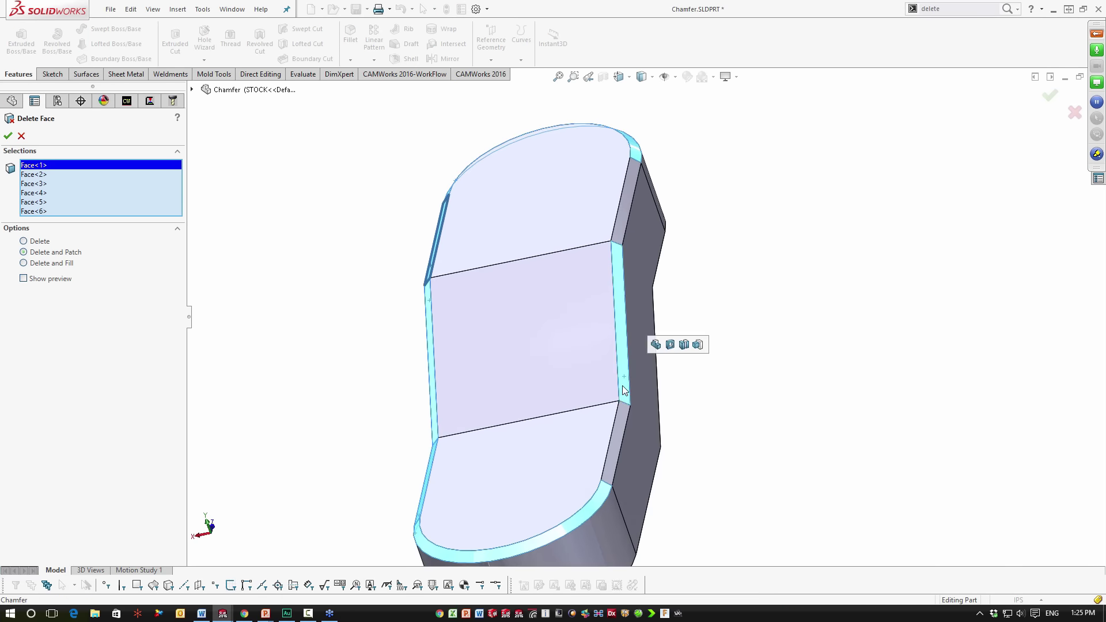
pyautogui.click(619, 429)
pyautogui.scroll(-3, 636, 242)
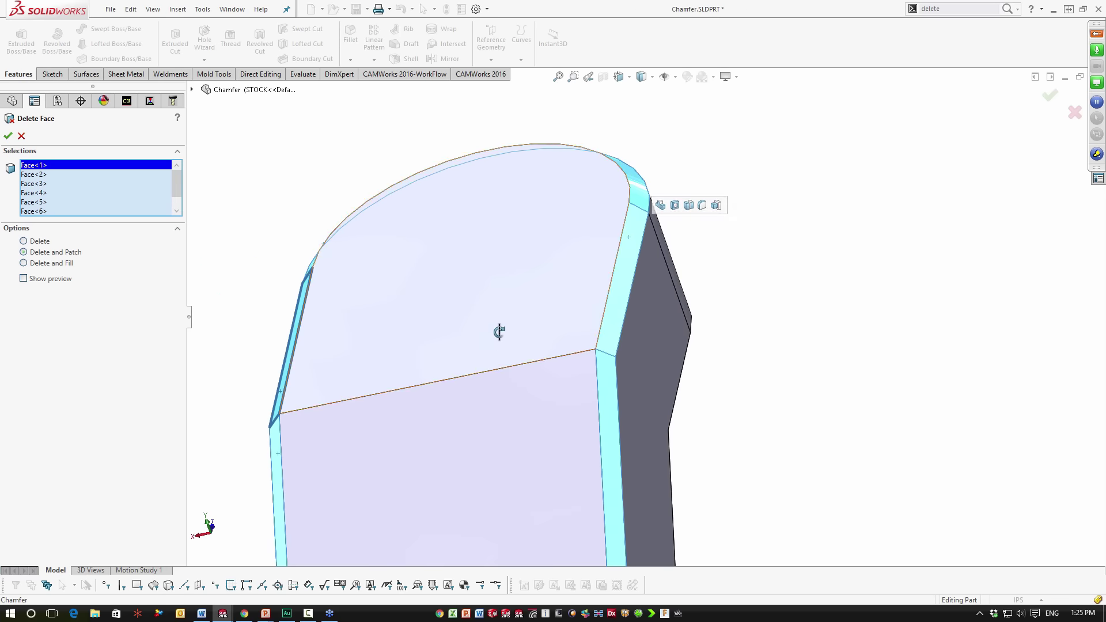
pyautogui.moveTo(504, 329); pyautogui.dragTo(509, 341, button='middle')
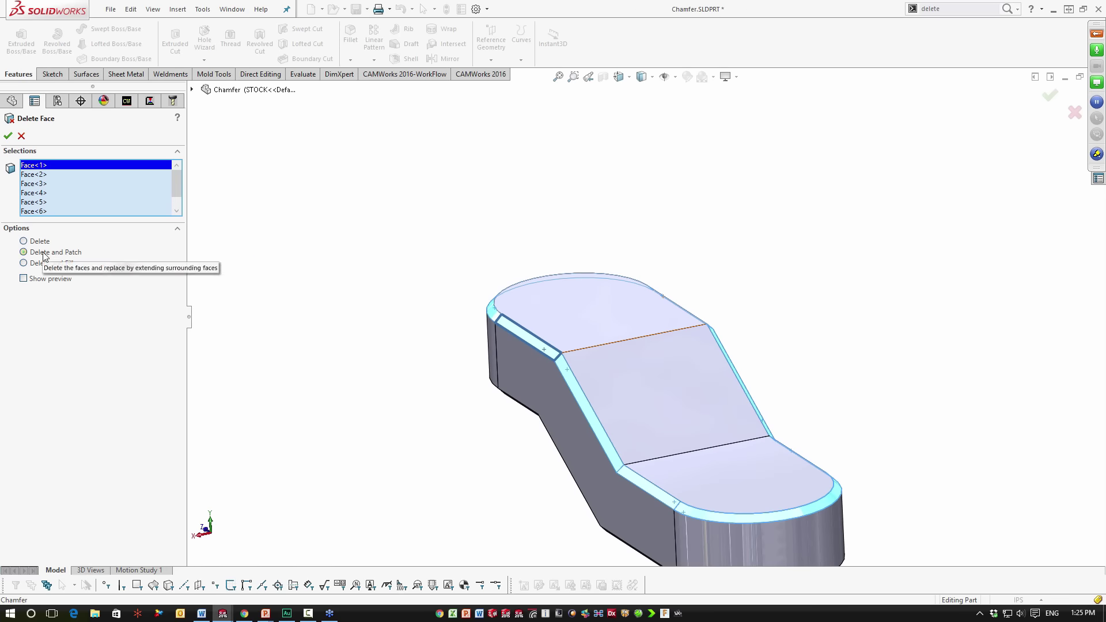
pyautogui.click(43, 253)
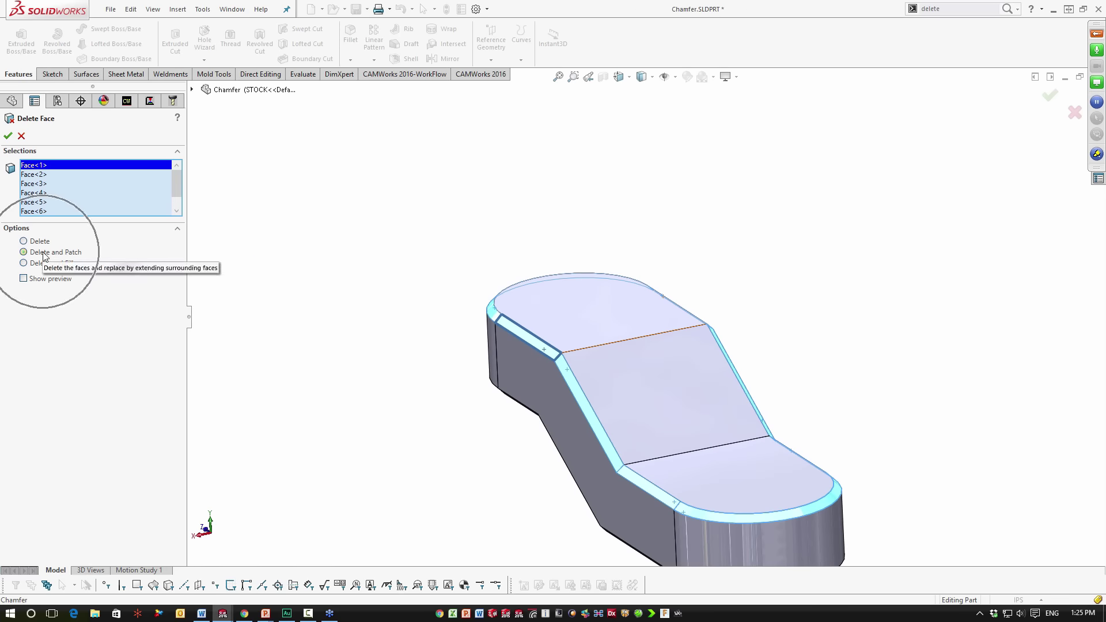
pyautogui.click(8, 135)
pyautogui.moveTo(651, 448); pyautogui.dragTo(679, 446, button='middle')
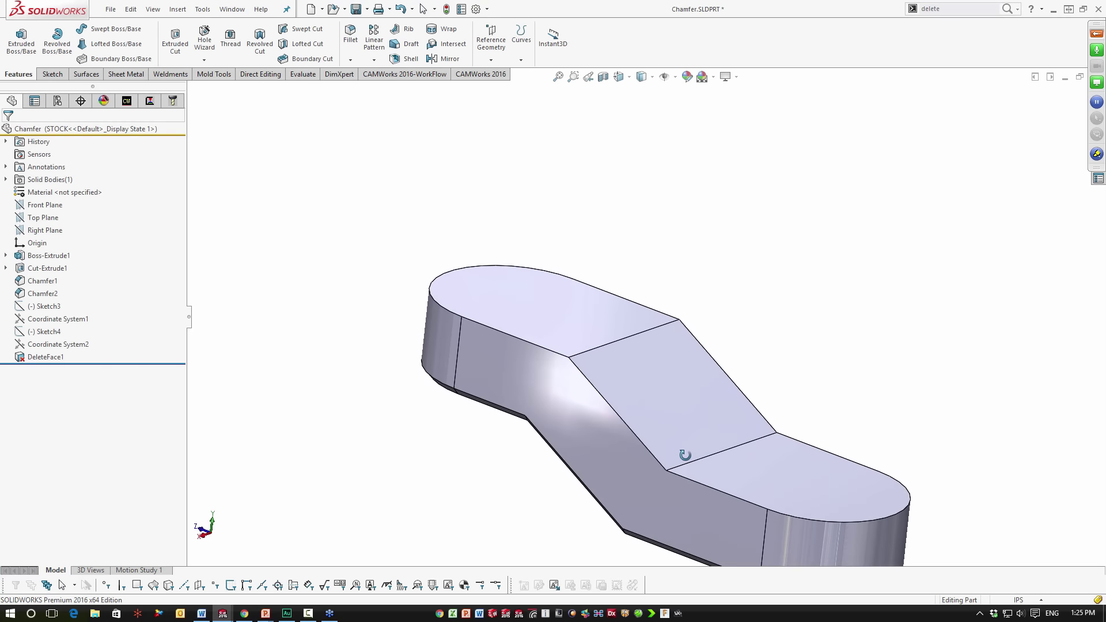
# Activate the Default configuration of the part
pyautogui.click(57, 101)
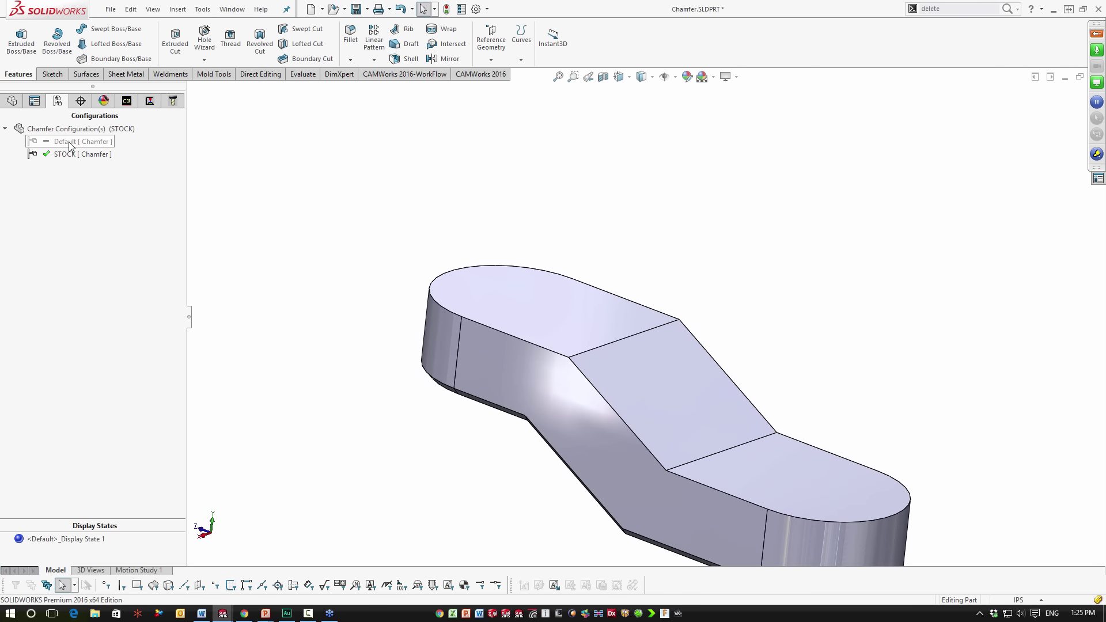
pyautogui.doubleClick(69, 142)
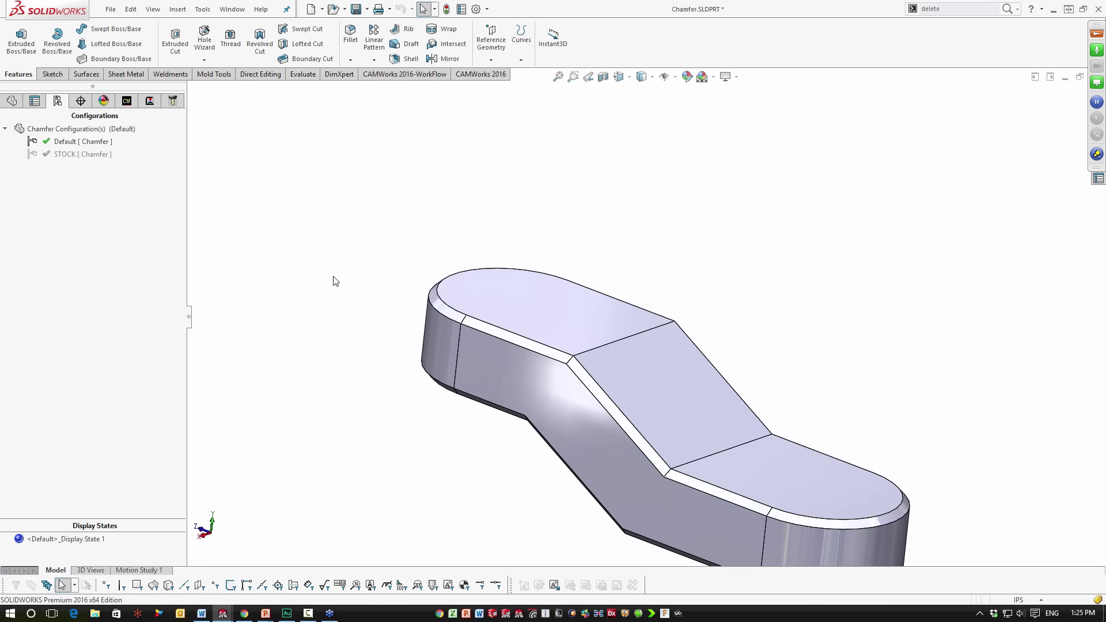
pyautogui.press('f')
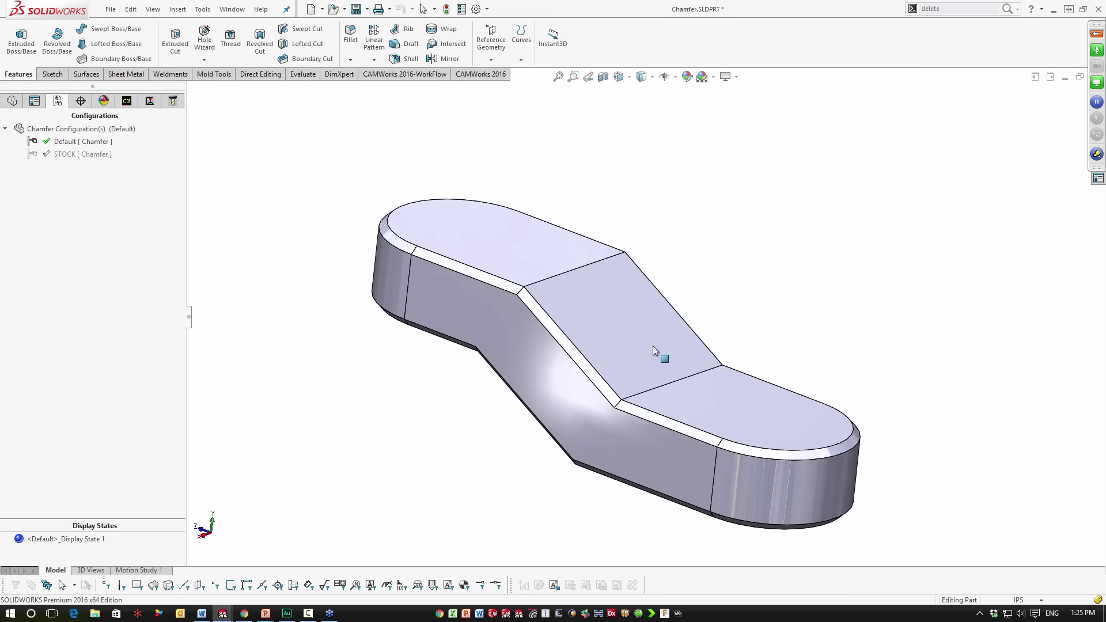
# Define the CAM stock as a part file taken from the current part's STOCK configuration
pyautogui.click(150, 102)
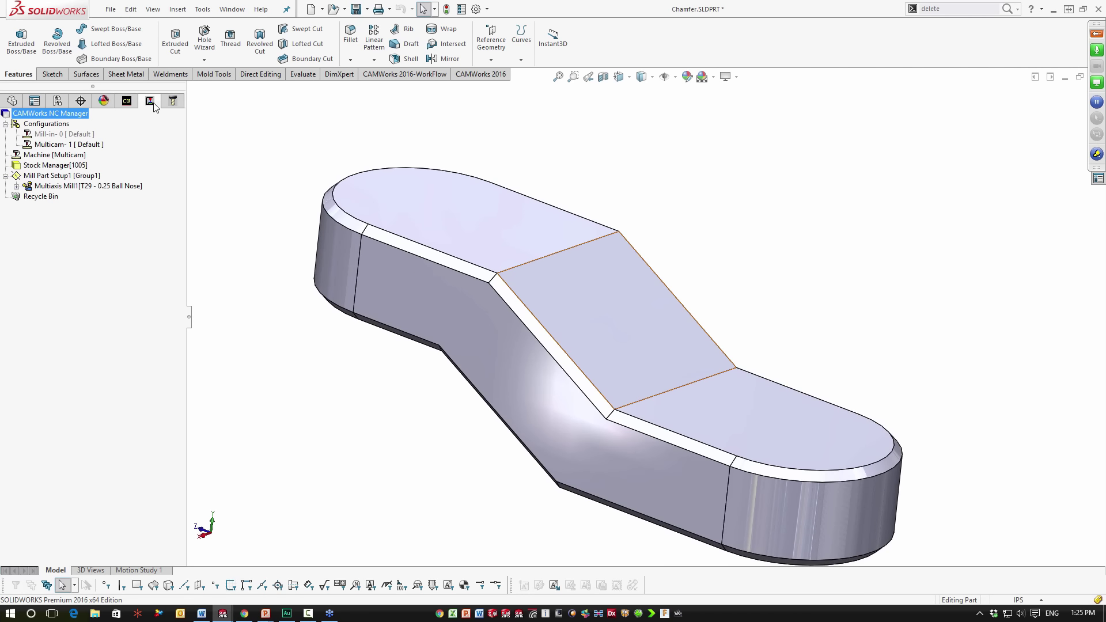
pyautogui.doubleClick(68, 166)
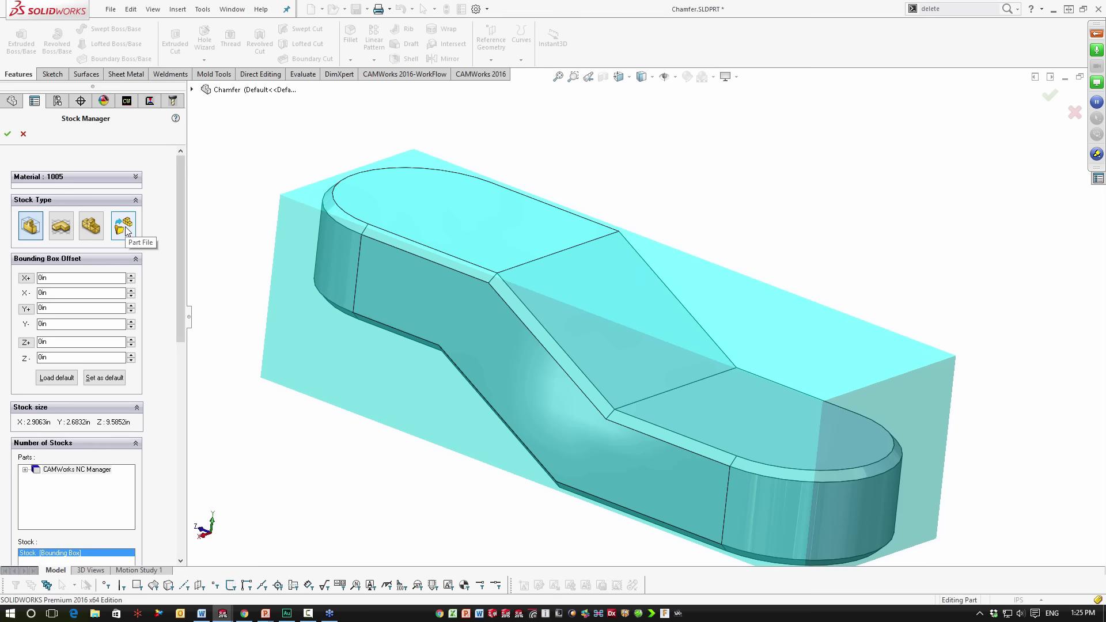
pyautogui.click(127, 232)
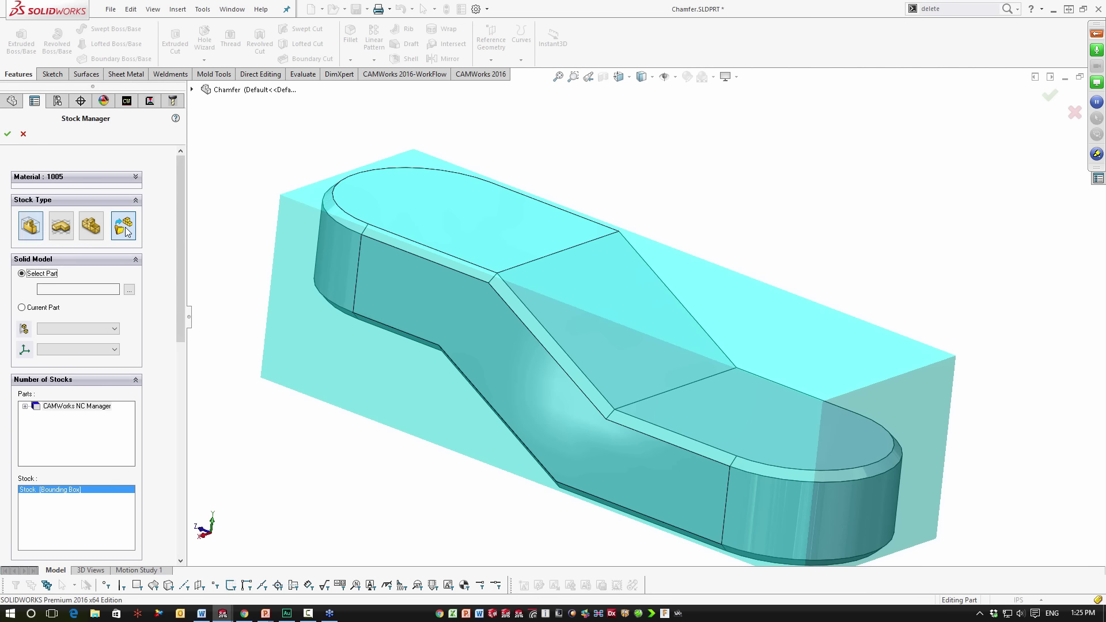
pyautogui.click(22, 308)
pyautogui.click(70, 328)
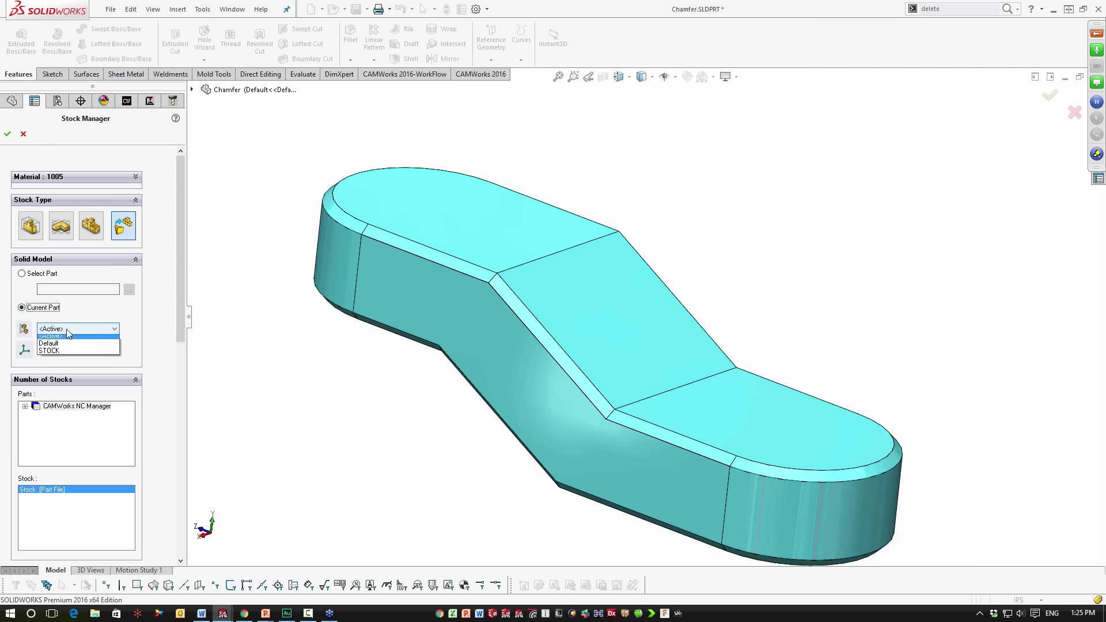
pyautogui.click(61, 359)
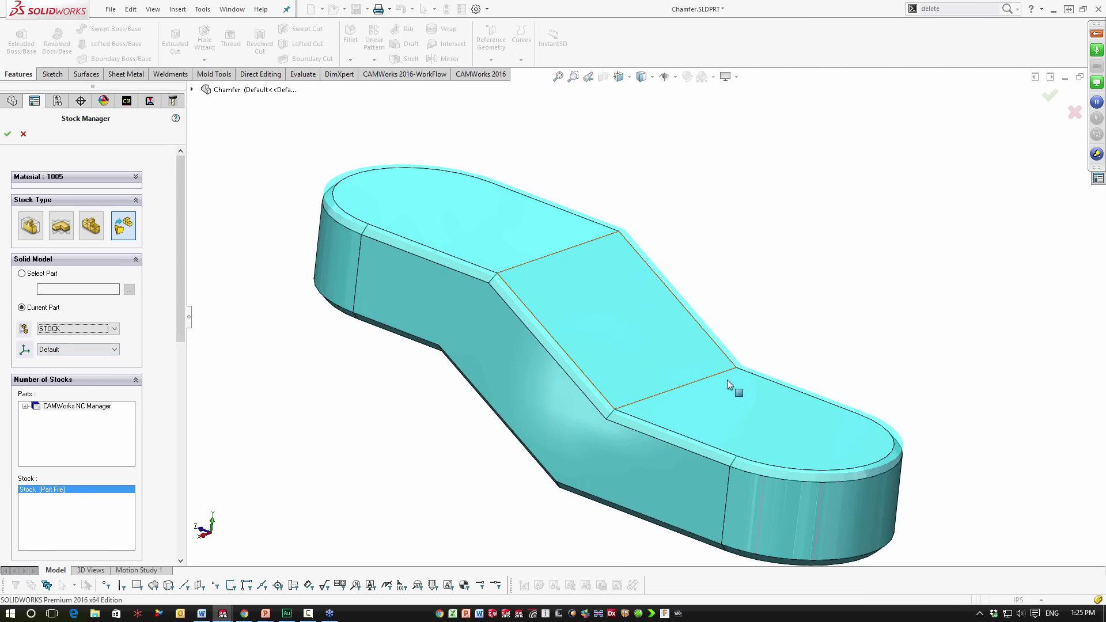
pyautogui.moveTo(731, 386); pyautogui.dragTo(648, 352, button='middle')
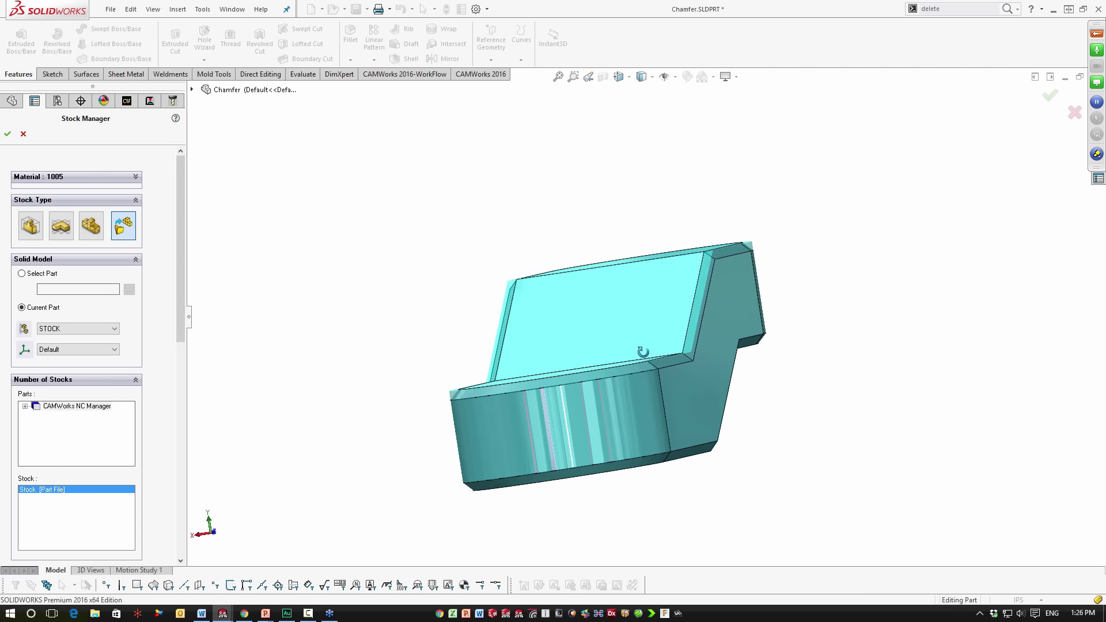
pyautogui.moveTo(643, 352); pyautogui.dragTo(731, 376, button='middle')
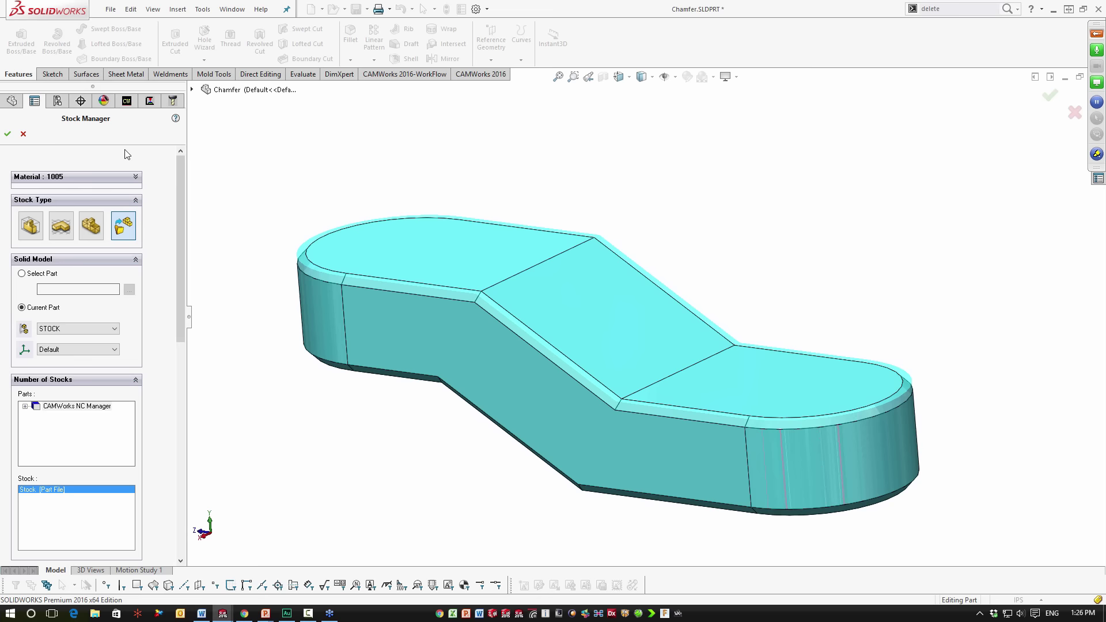
pyautogui.click(9, 136)
# Simulate the chamfer toolpath on the new stock
pyautogui.click(481, 74)
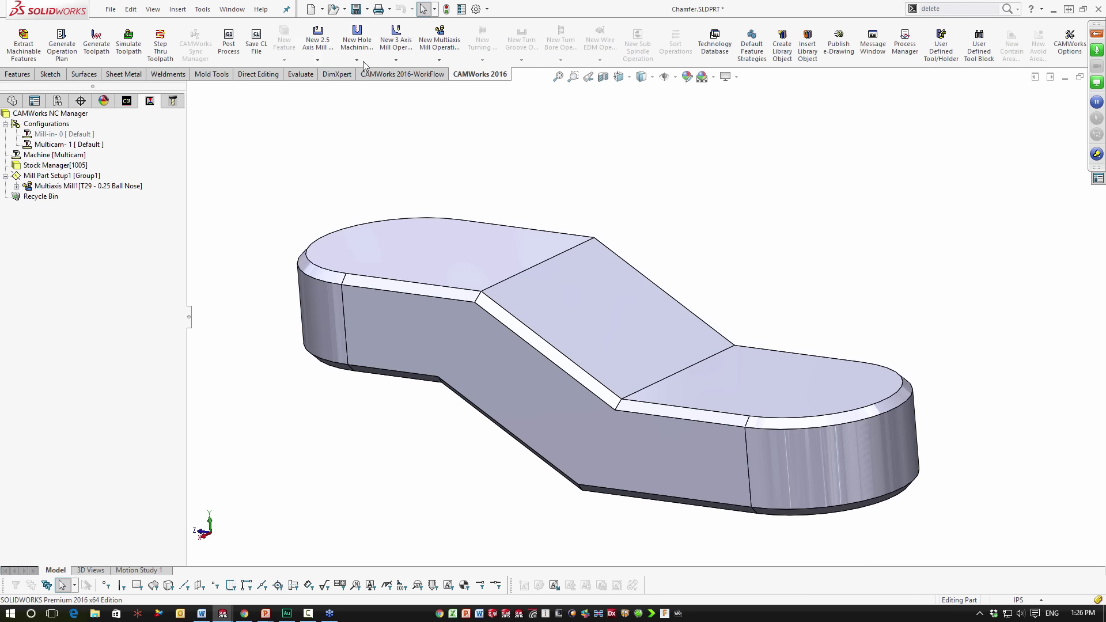
pyautogui.click(129, 44)
pyautogui.moveTo(711, 270); pyautogui.dragTo(688, 312, button='middle')
pyautogui.click(809, 141)
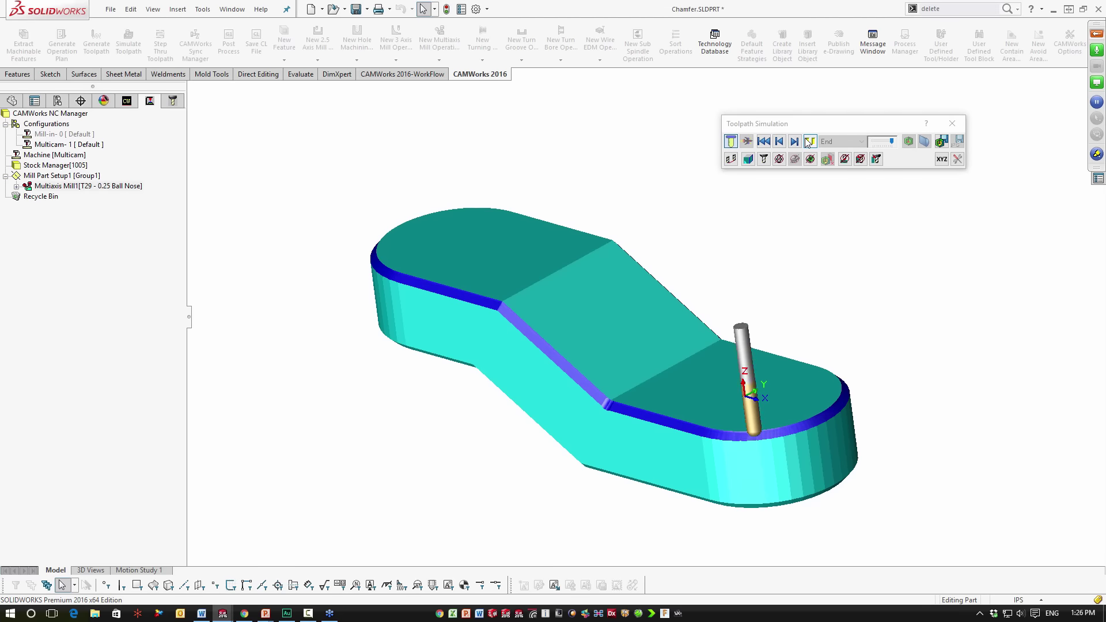
# Run the chamfer toolpath simulation through to the end and close the simulation
pyautogui.click(809, 141)
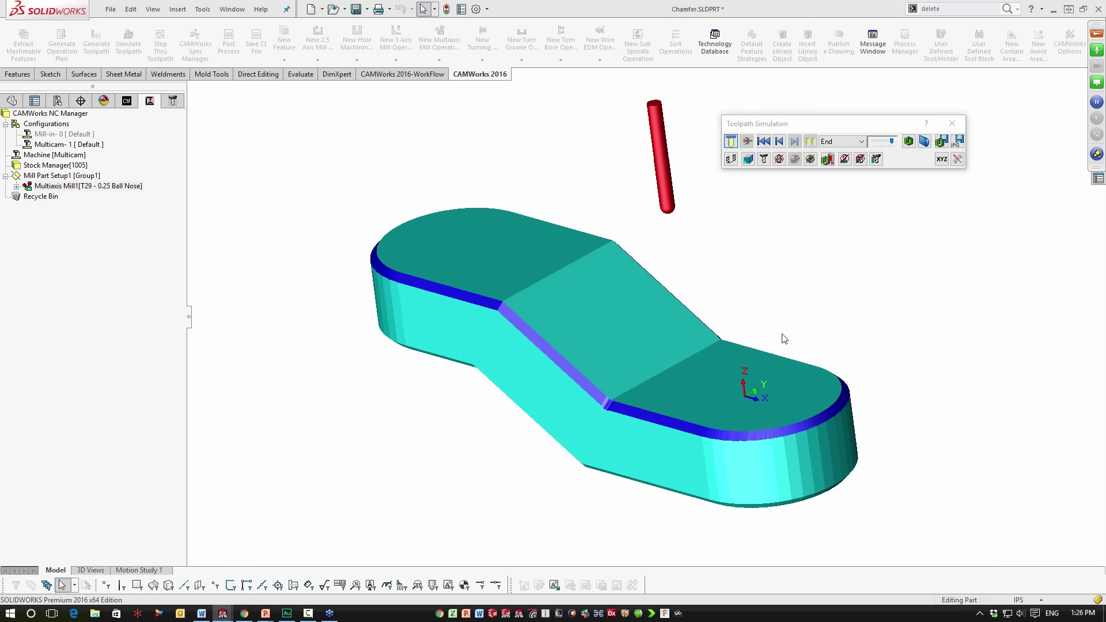
pyautogui.moveTo(782, 338); pyautogui.dragTo(796, 339, button='middle')
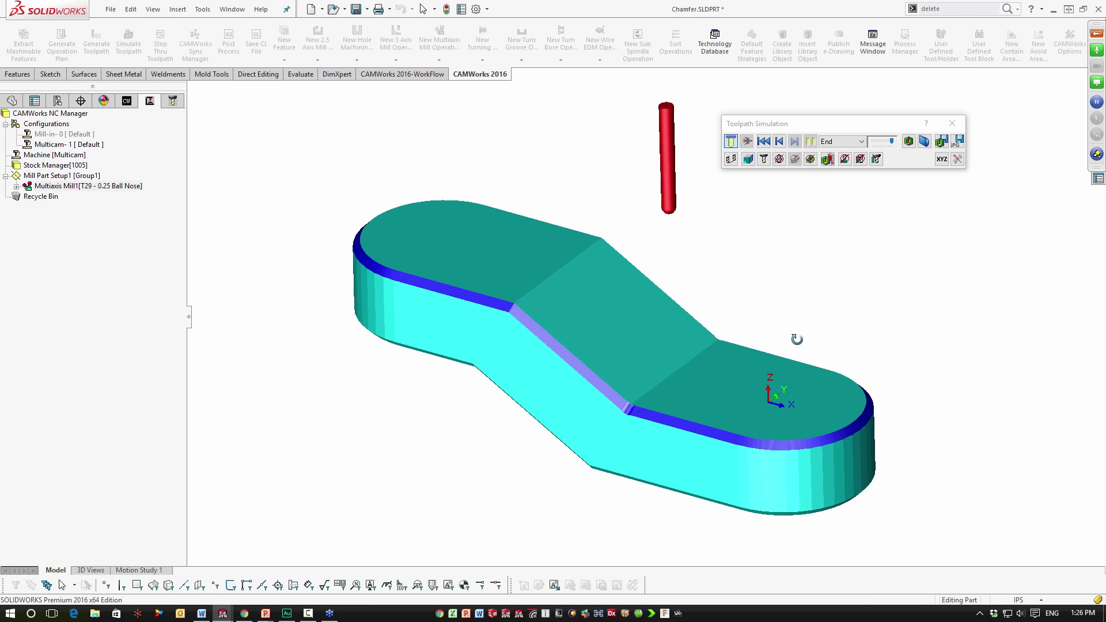
pyautogui.click(952, 123)
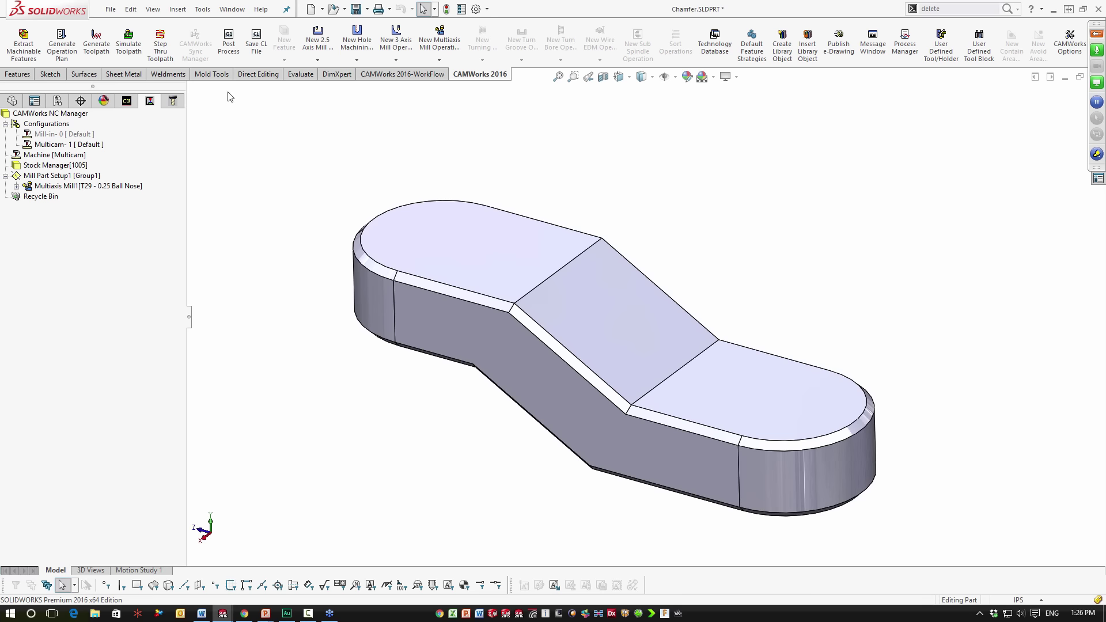
# Switch to the open part document 3_2X final and bring the whole part into view
pyautogui.hotkey('ctrl', 'Tab')
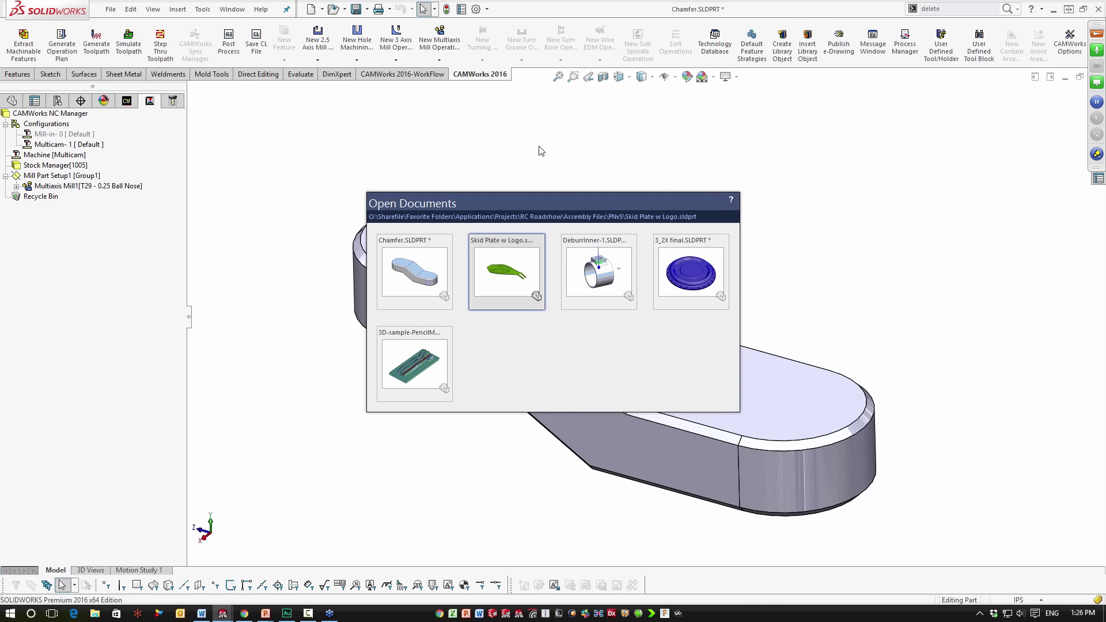
pyautogui.hotkey('ctrl', 'Tab')
pyautogui.hotkey('ctrl', 'Tab')
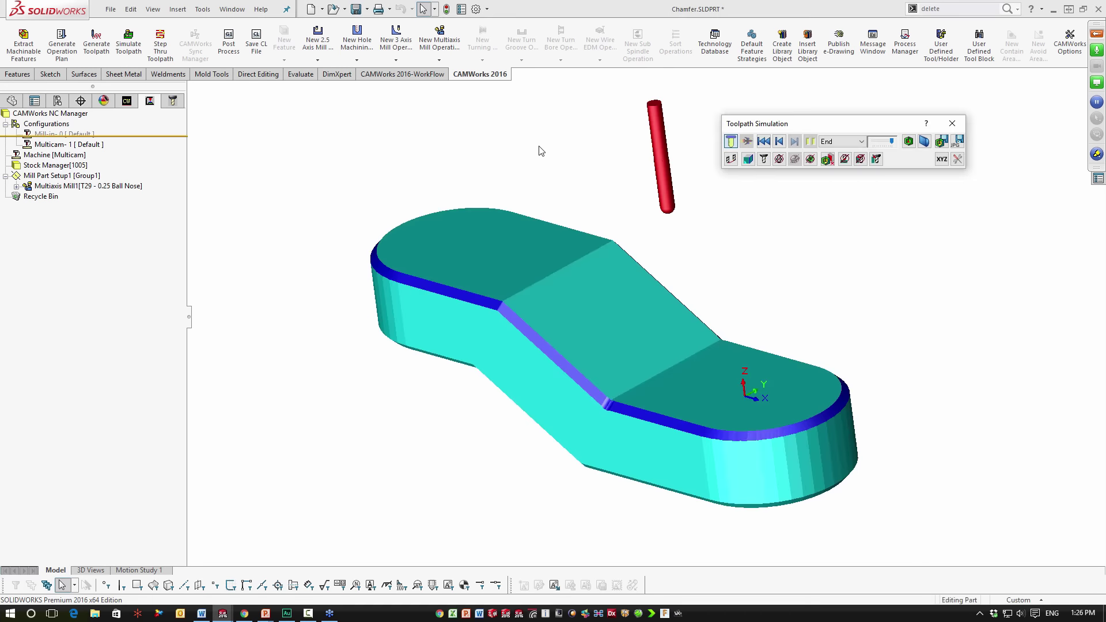
pyautogui.moveTo(588, 309); pyautogui.dragTo(639, 285, button='middle')
pyautogui.click(70, 396)
pyautogui.scroll(-5, 678, 309)
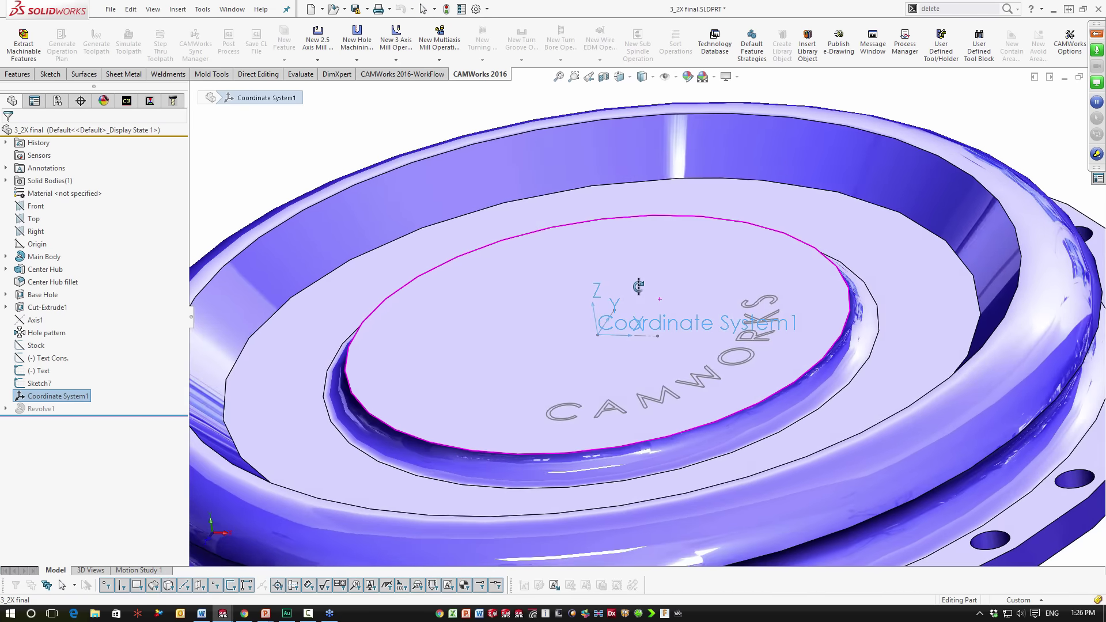
pyautogui.scroll(5, 638, 285)
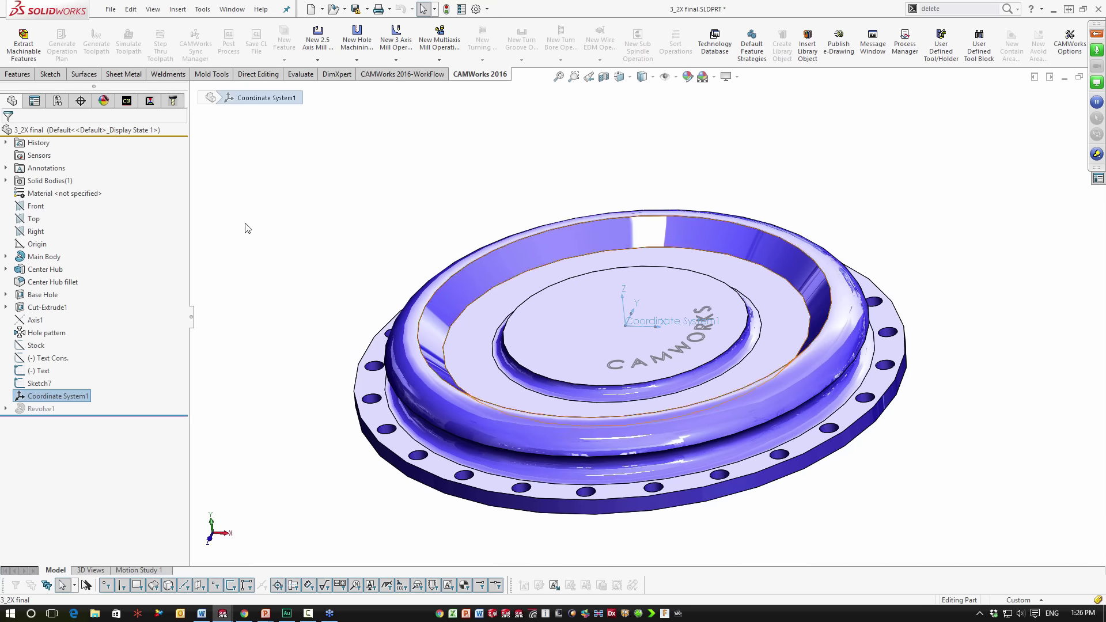
# Compare the part's Default and STOCK configurations, finishing with the STOCK configuration active
pyautogui.click(57, 101)
pyautogui.doubleClick(62, 156)
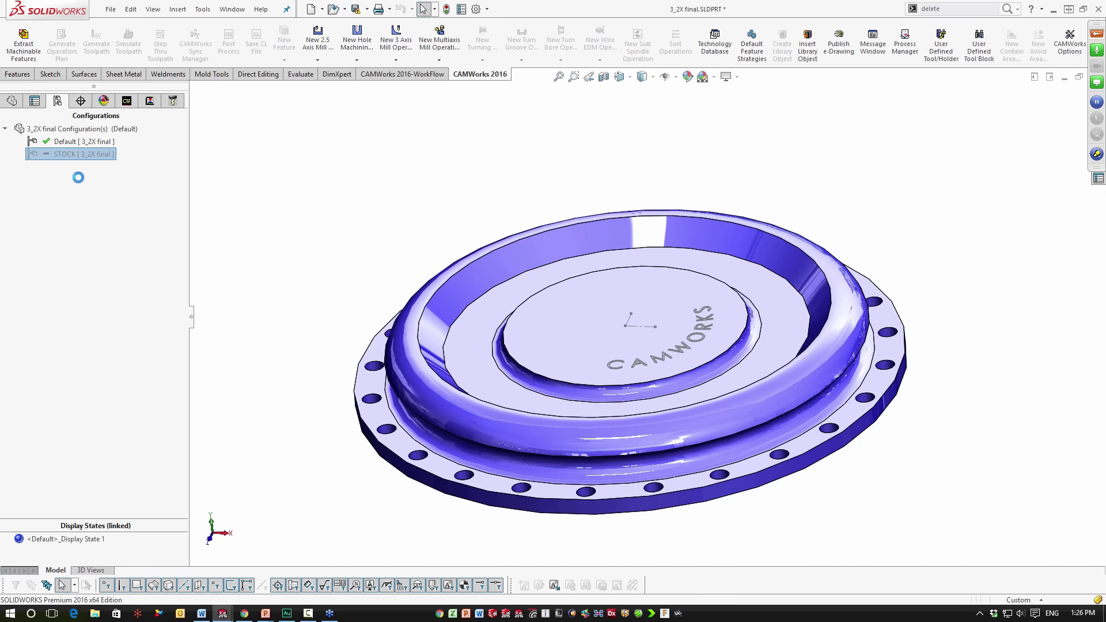
pyautogui.moveTo(596, 404); pyautogui.dragTo(593, 346, button='middle')
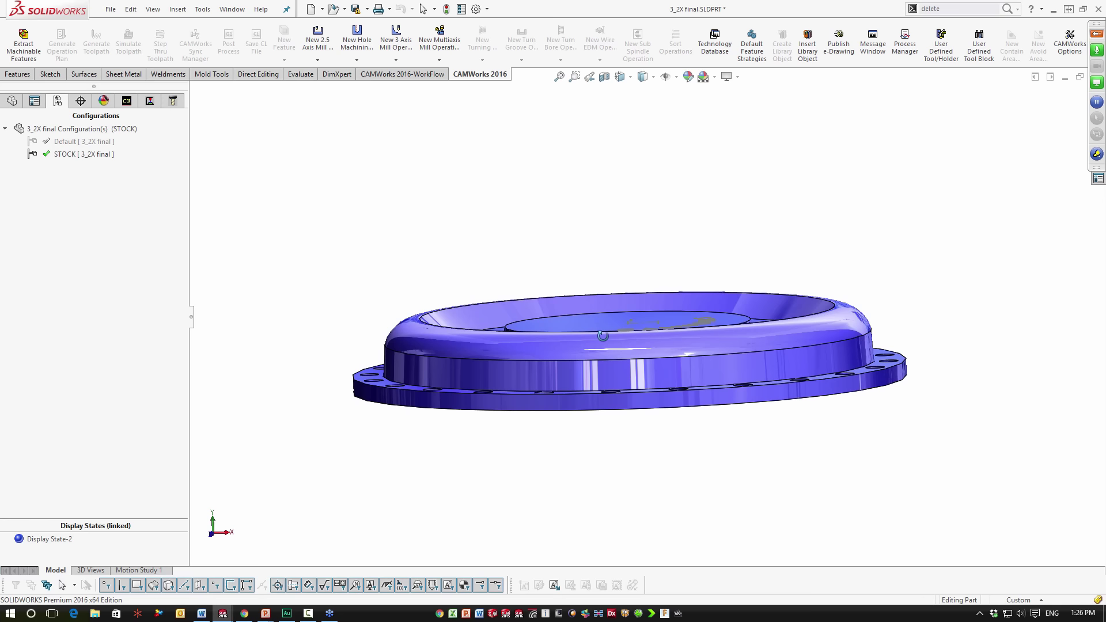
pyautogui.doubleClick(70, 143)
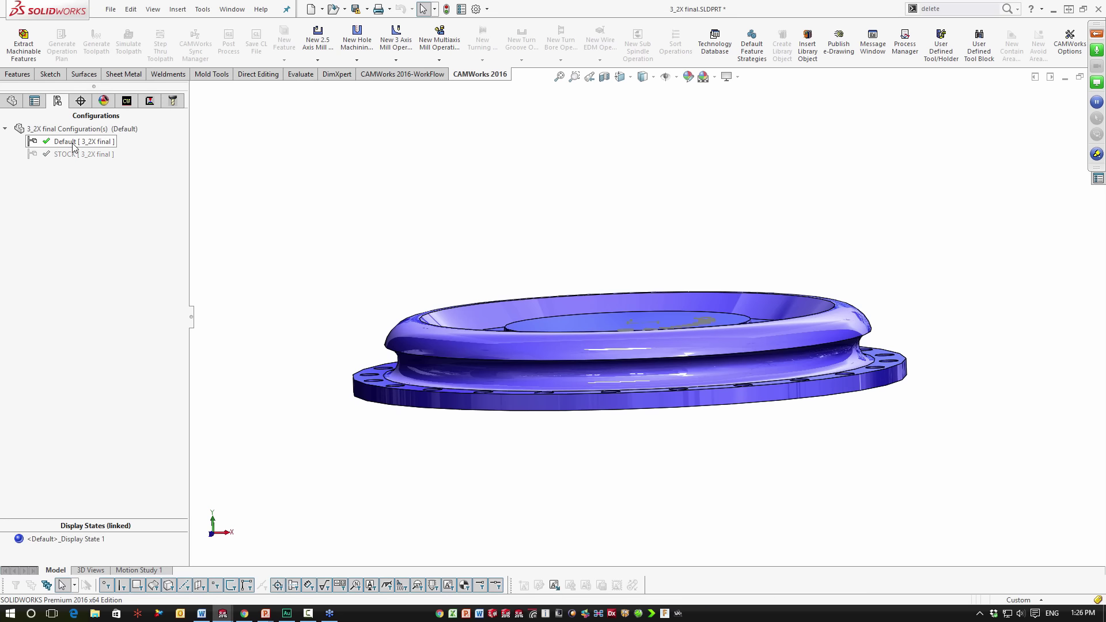
pyautogui.doubleClick(92, 155)
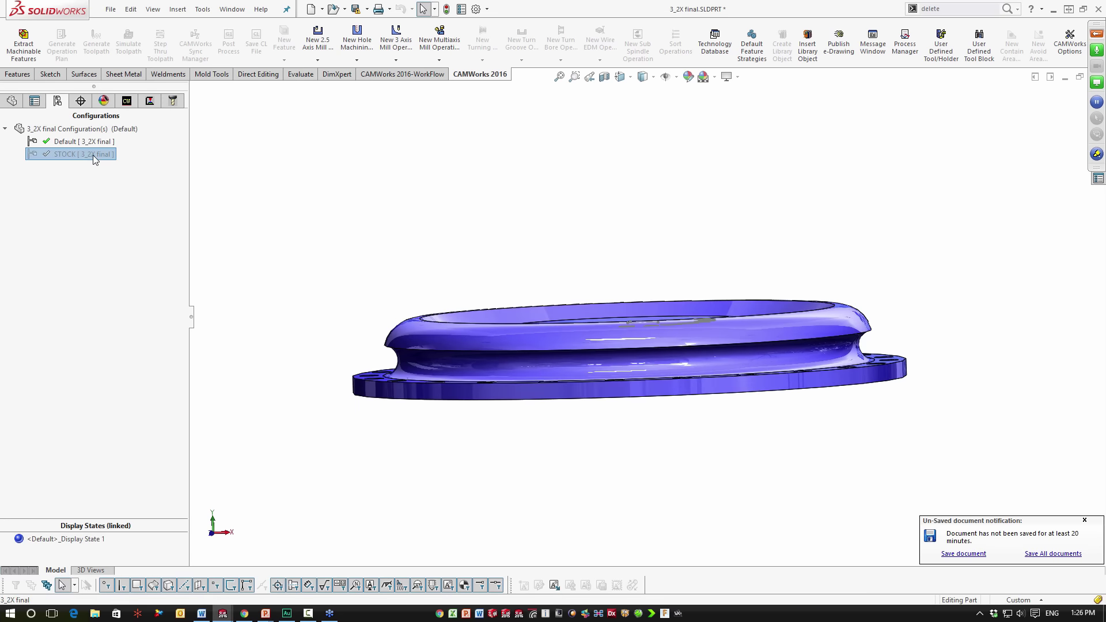
# Open the sketch of the Revolve1 feature for editing
pyautogui.click(12, 101)
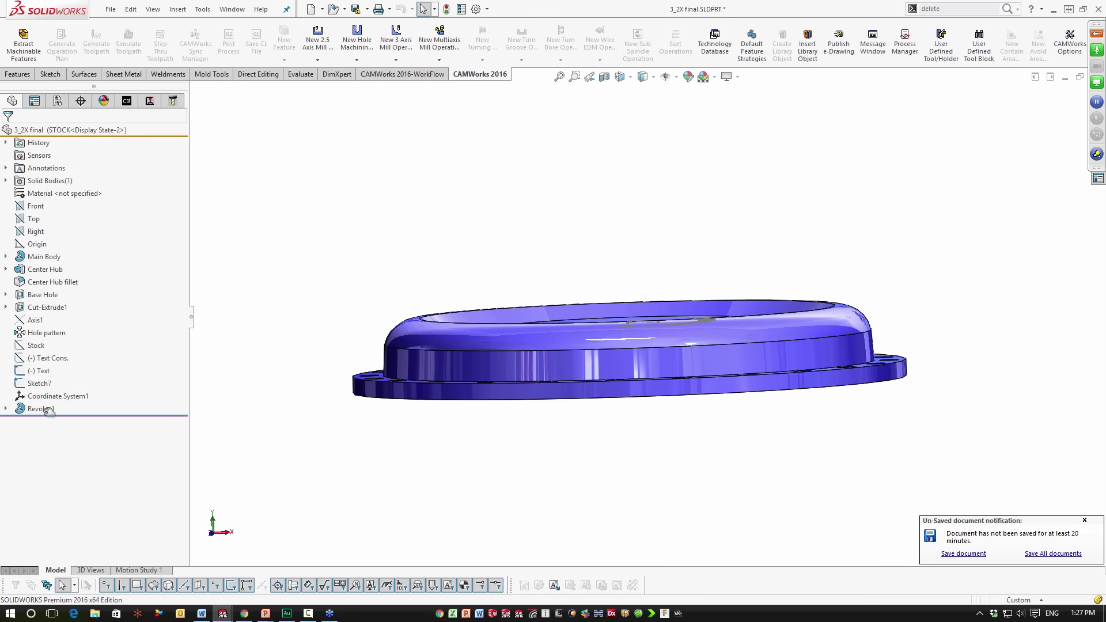
pyautogui.click(5, 408)
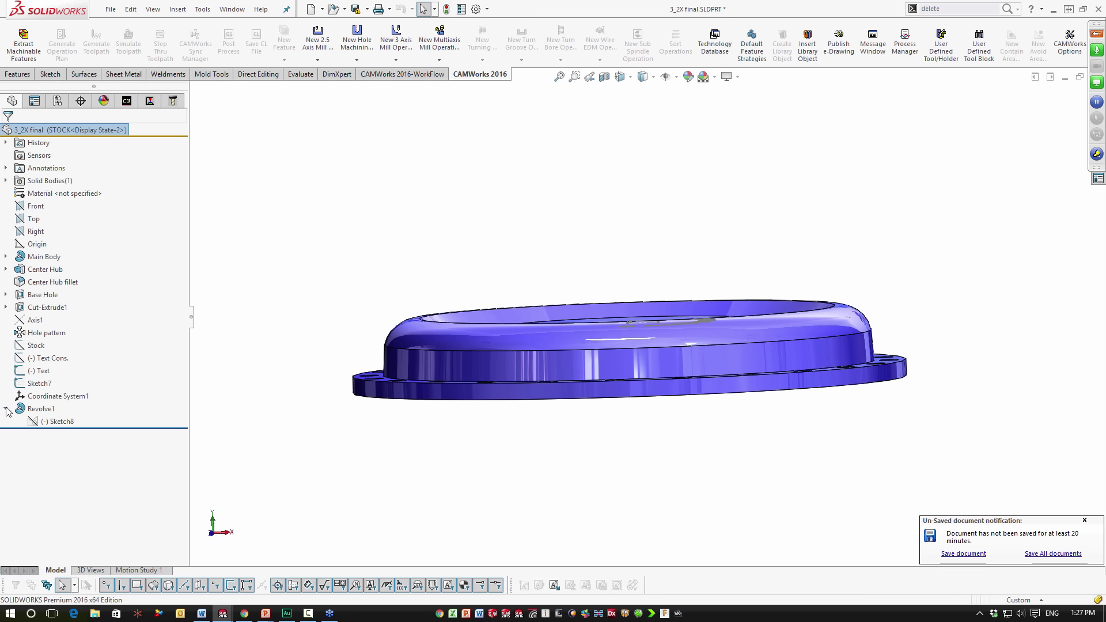
pyautogui.click(67, 421)
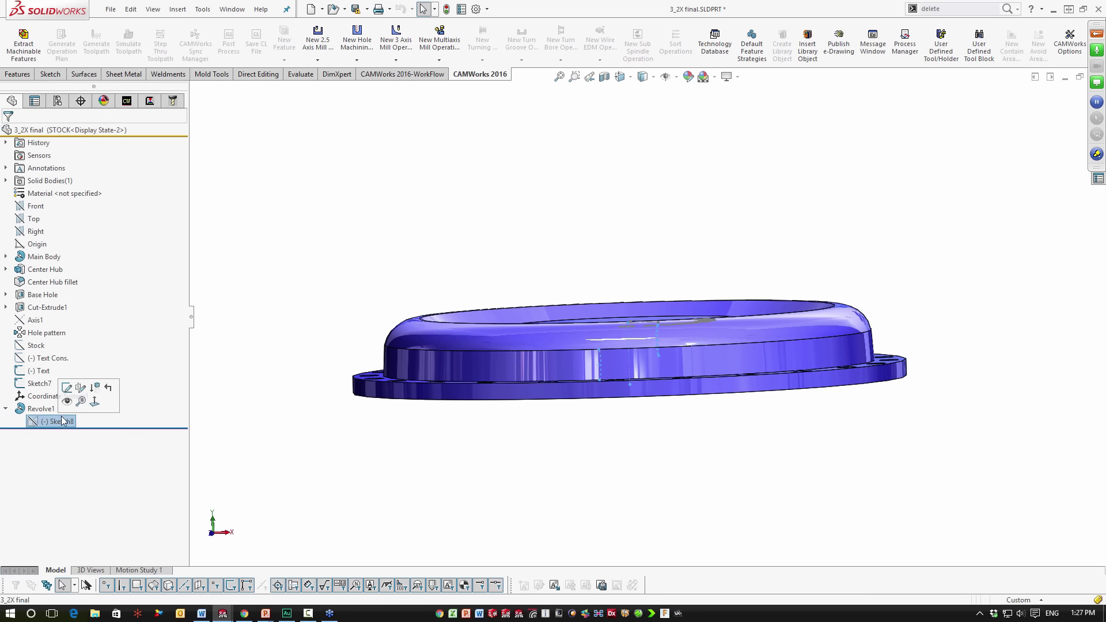
pyautogui.click(66, 387)
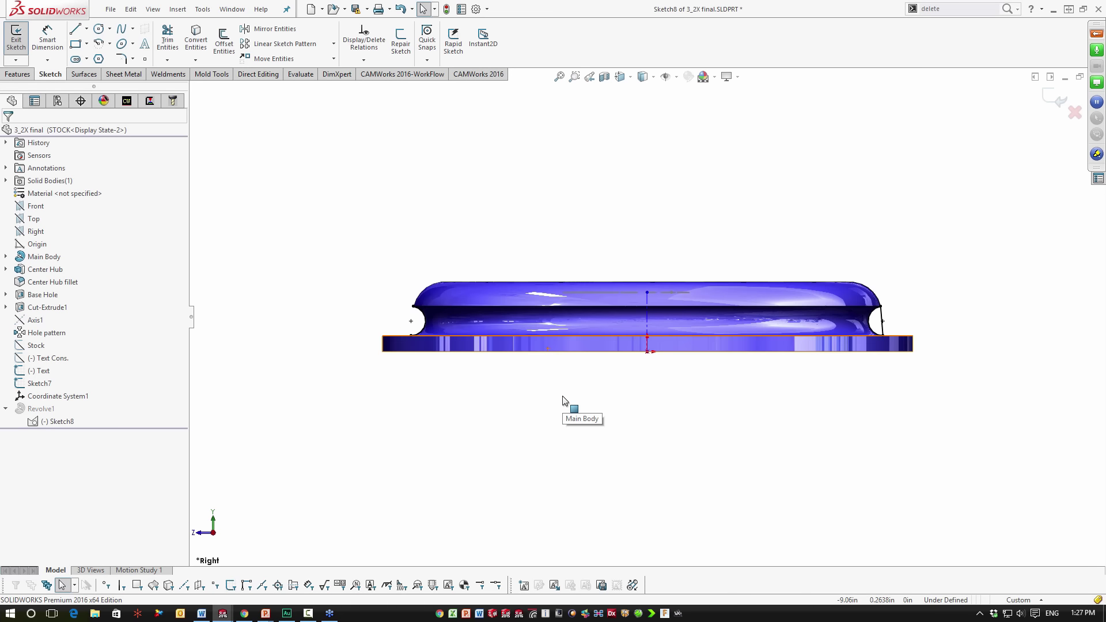
# Examine the arc and straight closing line that form the revolved profile filling the outer groove
pyautogui.moveTo(539, 379); pyautogui.dragTo(516, 376)
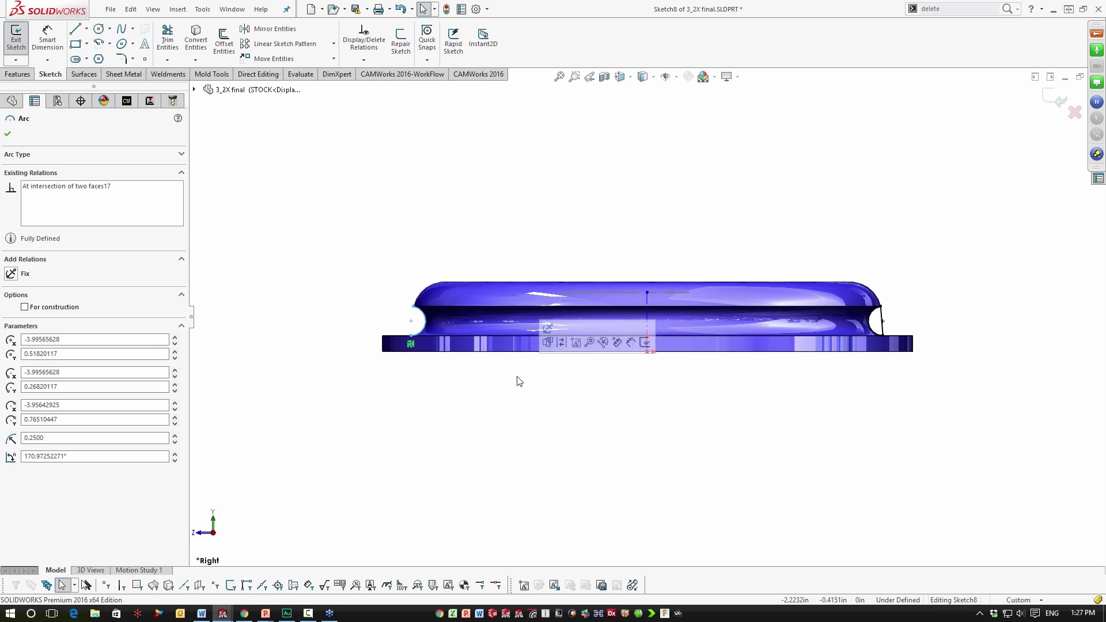
pyautogui.click(682, 368)
pyautogui.scroll(-5, 865, 316)
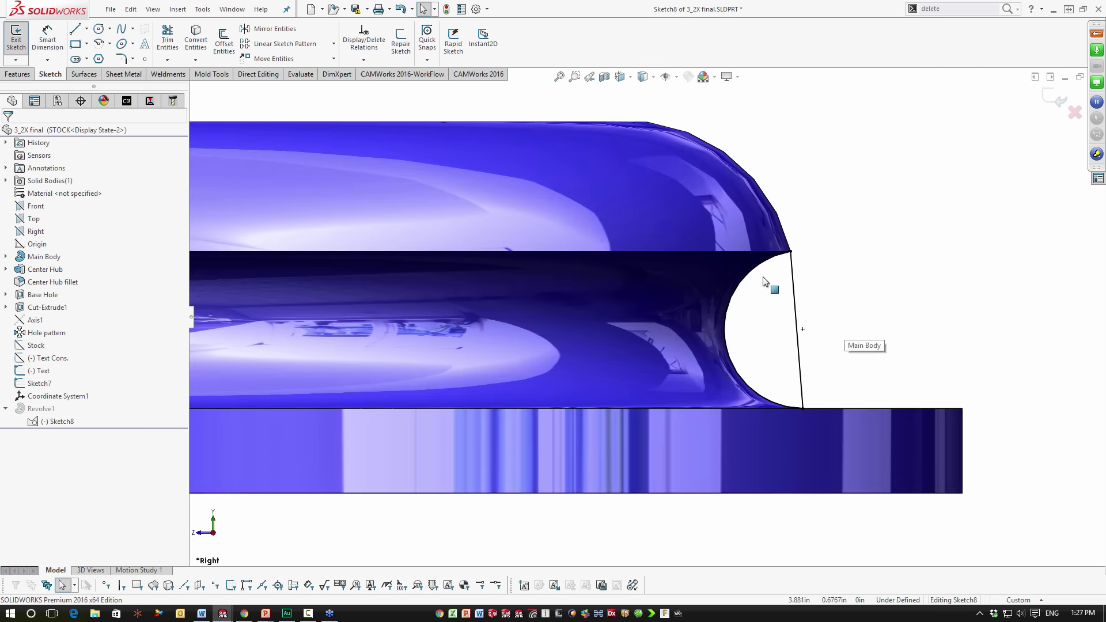
pyautogui.click(724, 336)
pyautogui.click(794, 279)
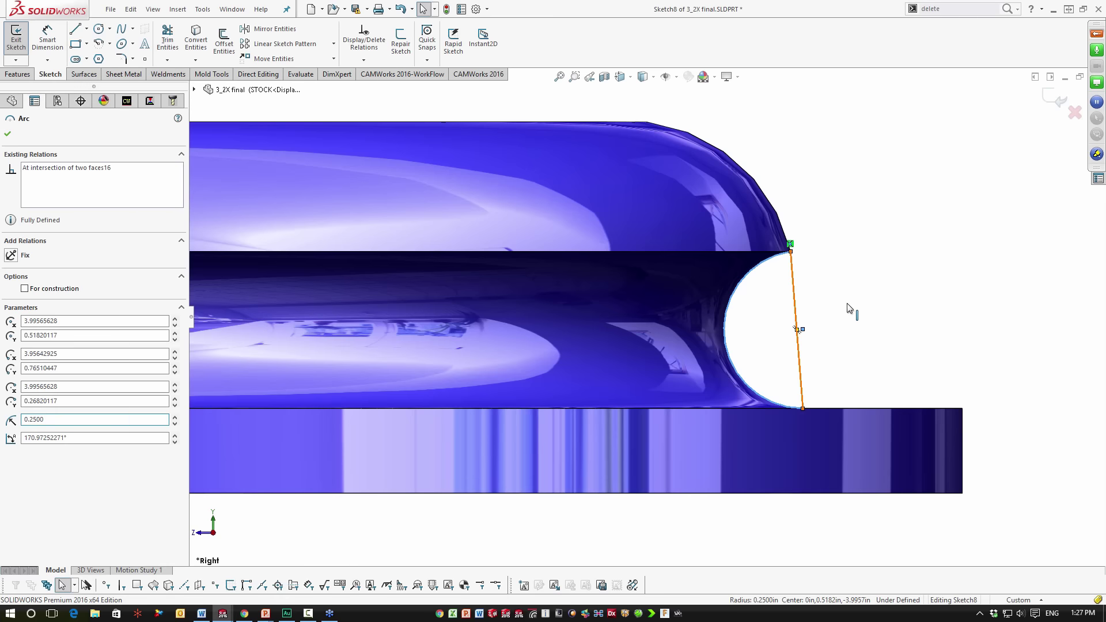
pyautogui.click(778, 289)
pyautogui.scroll(6, 732, 346)
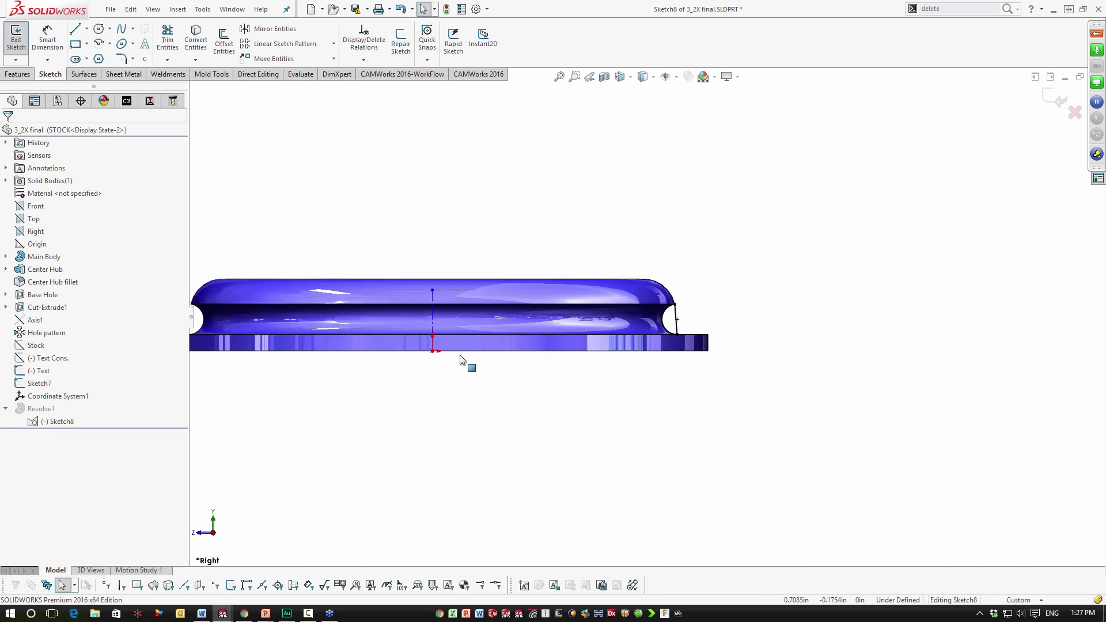
pyautogui.scroll(-2, 527, 355)
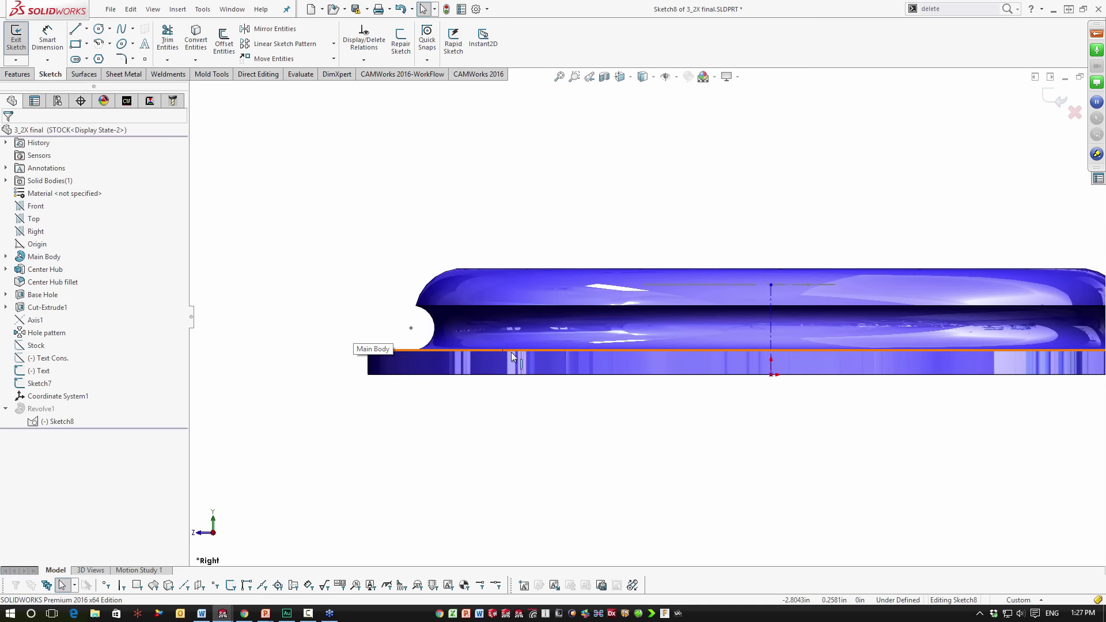
# Create intersection curves between the sketch plane and the rounded rim, groove and flange side faces
pyautogui.click(195, 61)
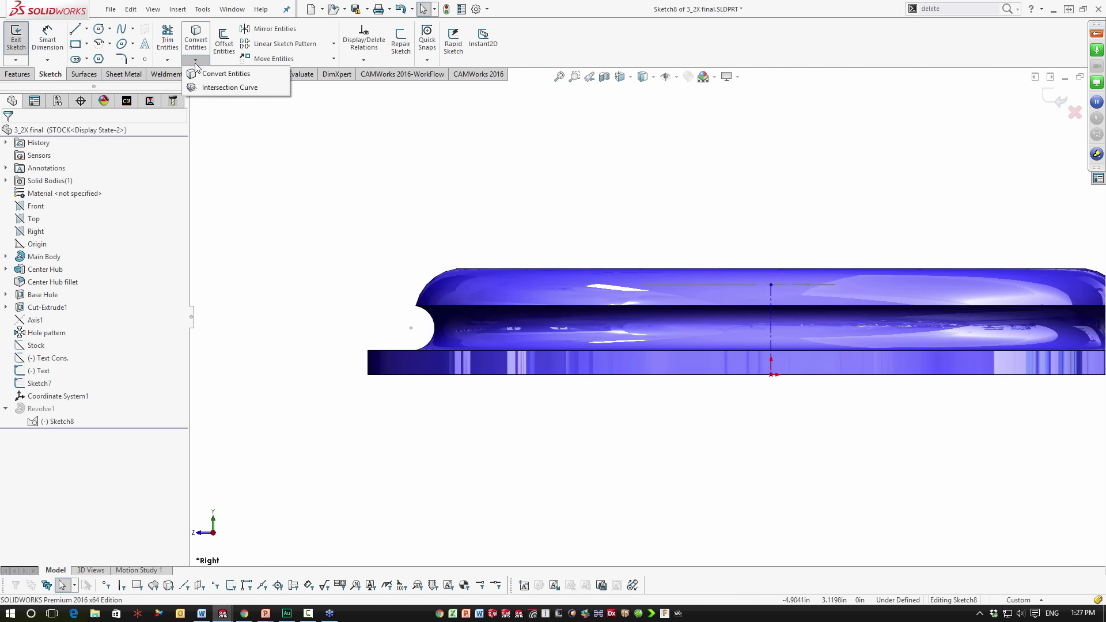
pyautogui.click(229, 87)
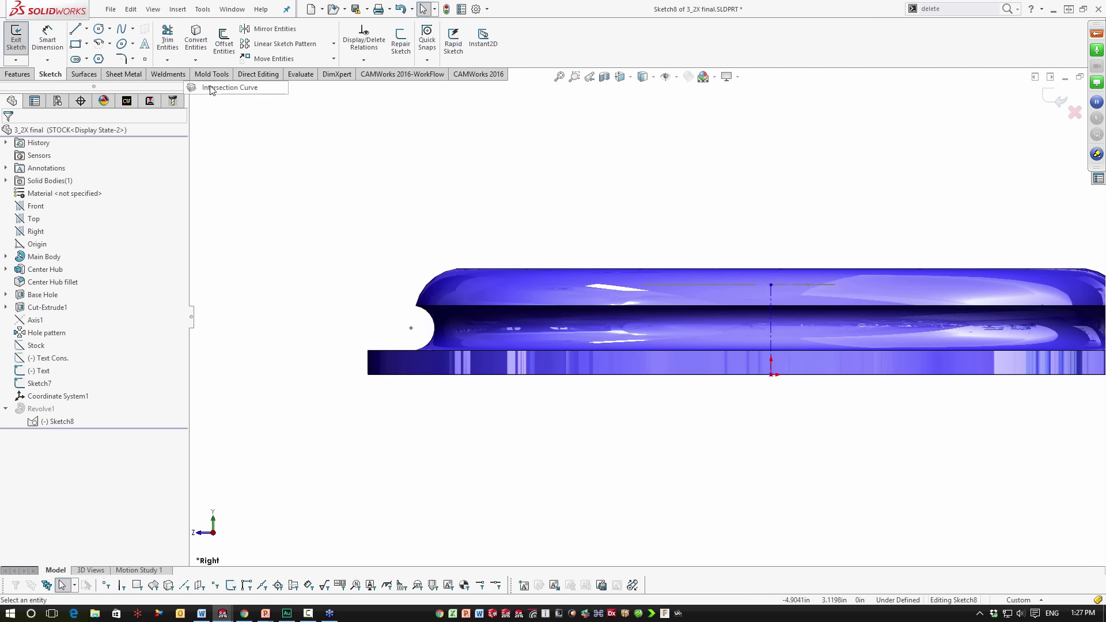
pyautogui.click(446, 292)
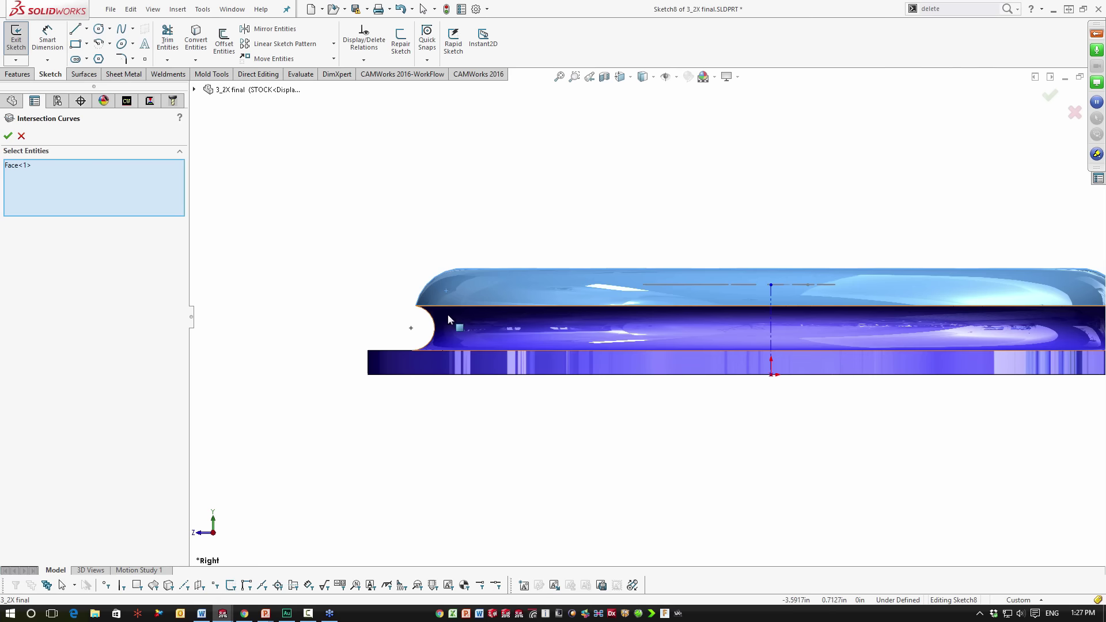
pyautogui.click(447, 313)
pyautogui.click(423, 357)
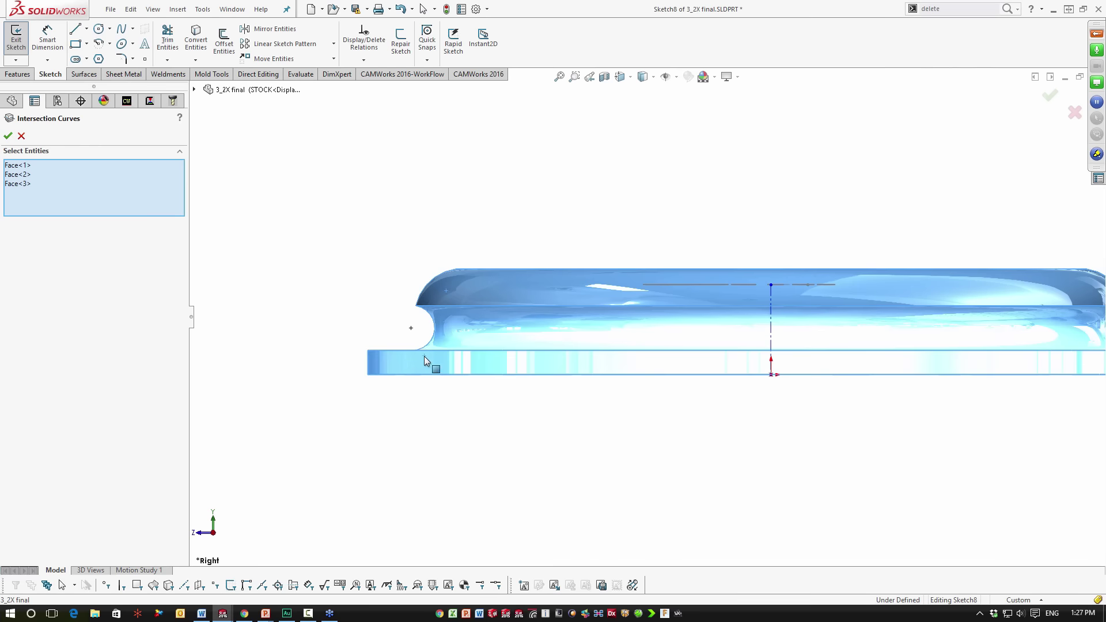
pyautogui.click(12, 138)
# Leave the Intersection Curve tool and exit the Revolve1 sketch, discarding its changes
pyautogui.moveTo(374, 369); pyautogui.dragTo(476, 315, button='middle')
pyautogui.scroll(4, 730, 333)
pyautogui.moveTo(730, 328); pyautogui.dragTo(697, 334, button='middle')
pyautogui.click(697, 334)
pyautogui.scroll(2, 697, 334)
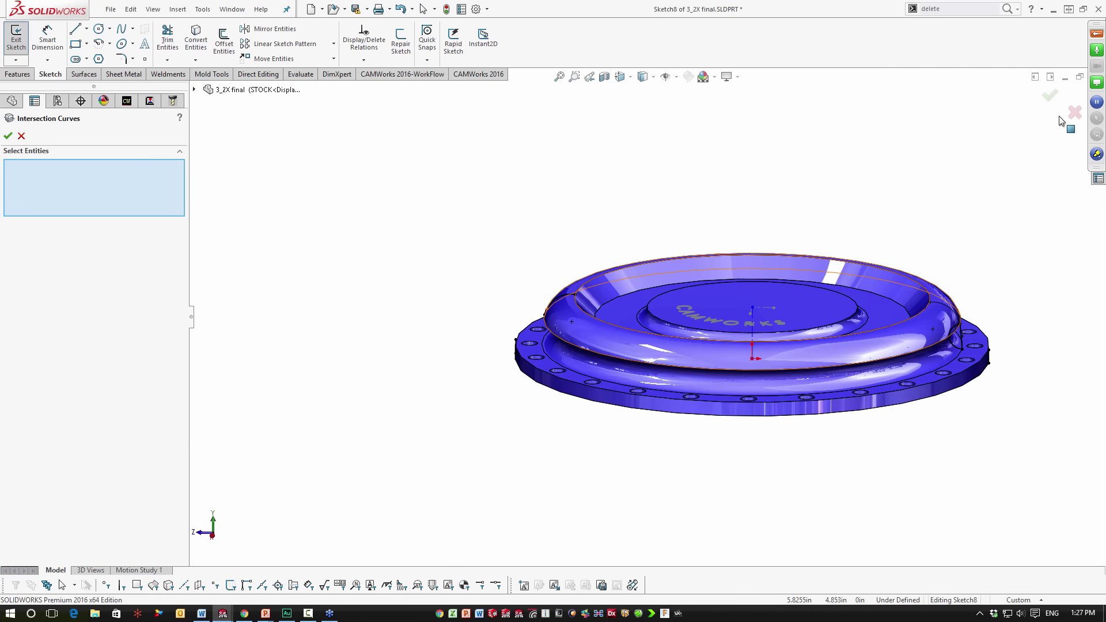
pyautogui.click(1049, 95)
pyautogui.click(646, 294)
pyautogui.press('Delete')
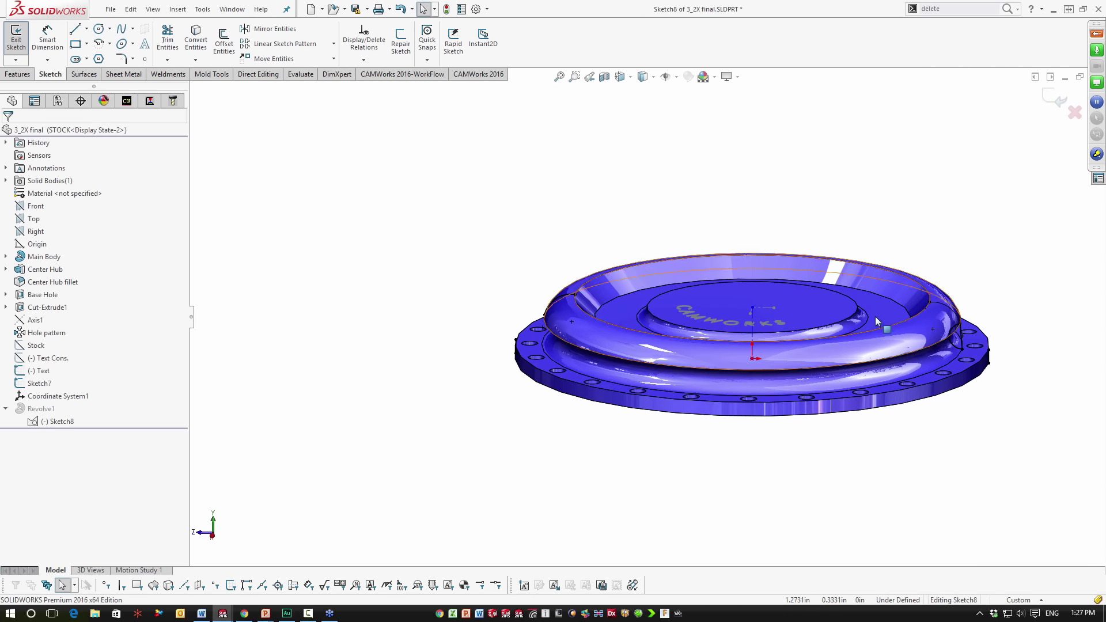
pyautogui.click(1075, 114)
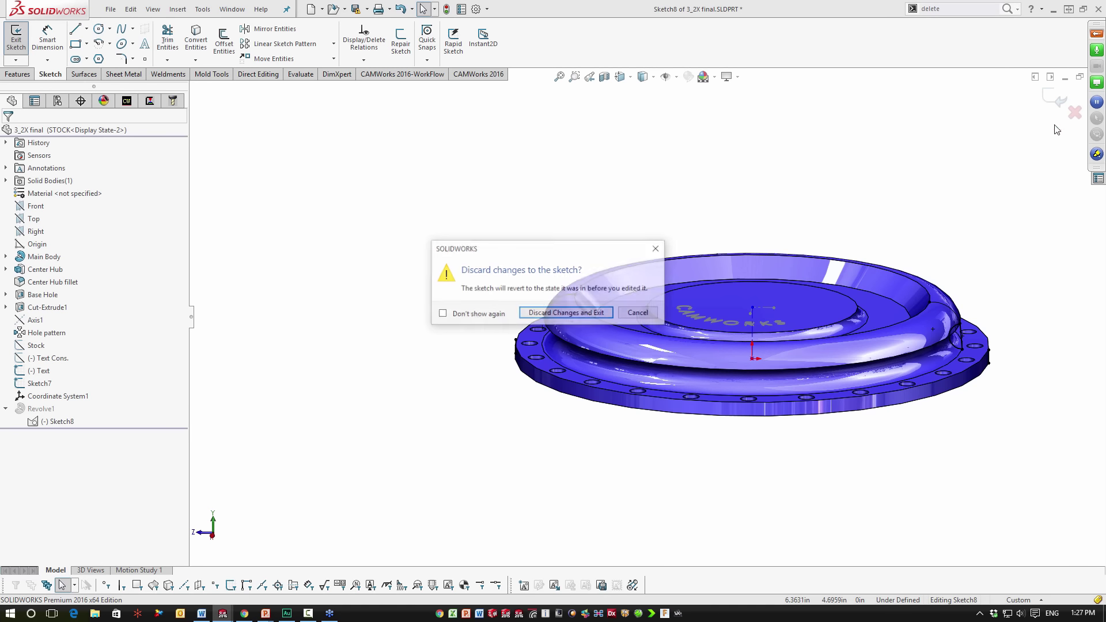
pyautogui.click(604, 313)
# Activate the Default configuration of the 3_2X final part
pyautogui.moveTo(894, 339)
pyautogui.mouseDown(button='middle')
pyautogui.moveTo(892, 322)
pyautogui.moveTo(890, 362)
pyautogui.mouseUp(button='middle')
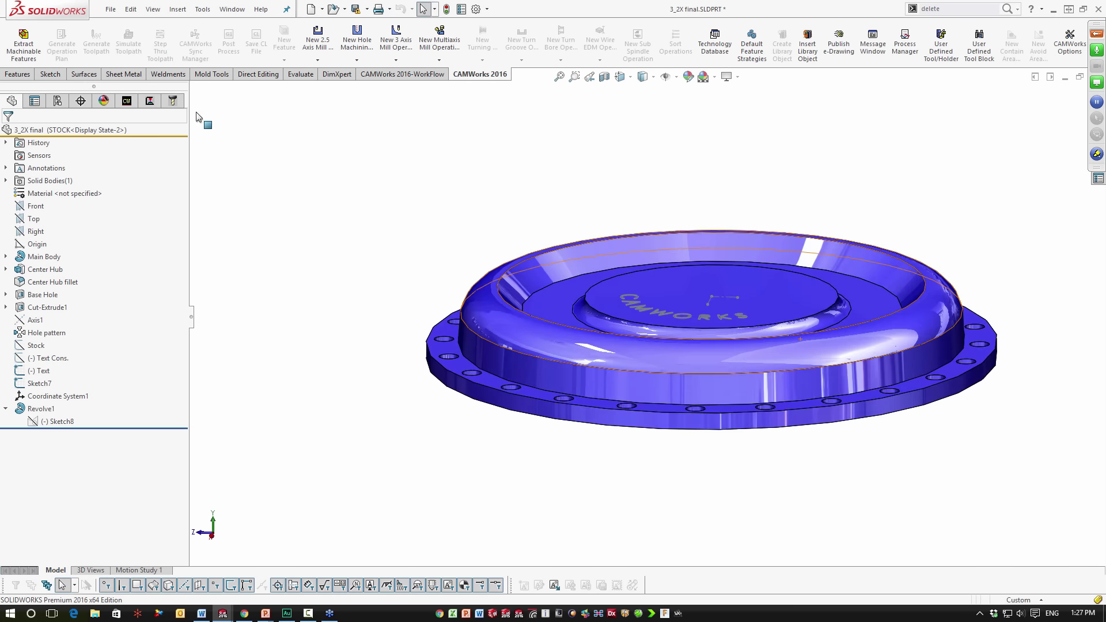
pyautogui.click(57, 101)
pyautogui.doubleClick(75, 141)
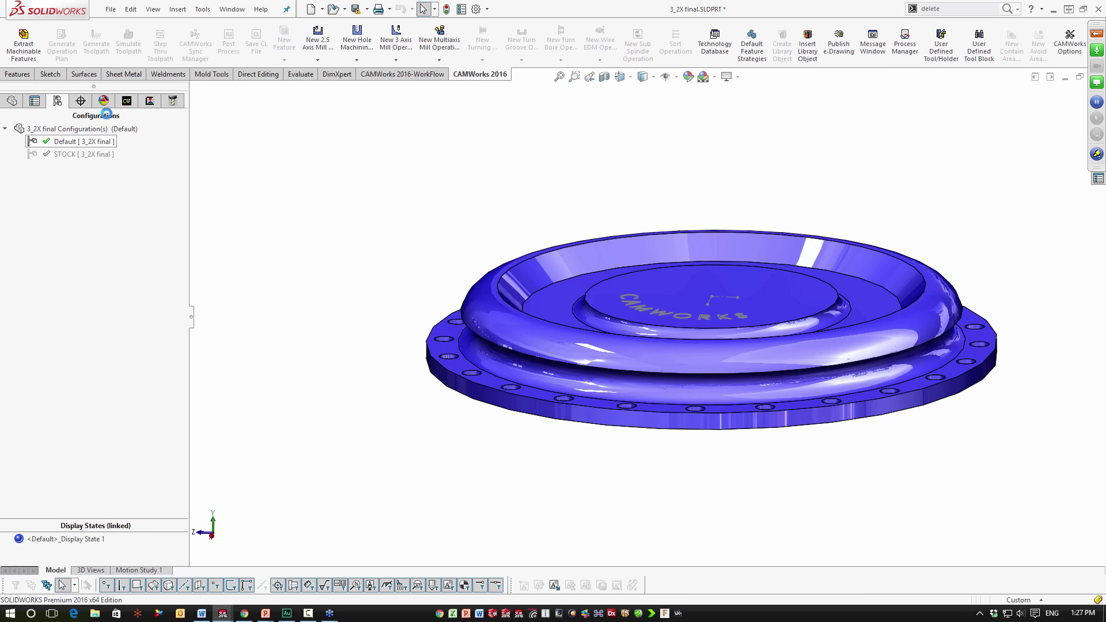
# Define the CAM stock as a solid model from the current part's STOCK configuration and check that it fills the outer groove
pyautogui.click(126, 101)
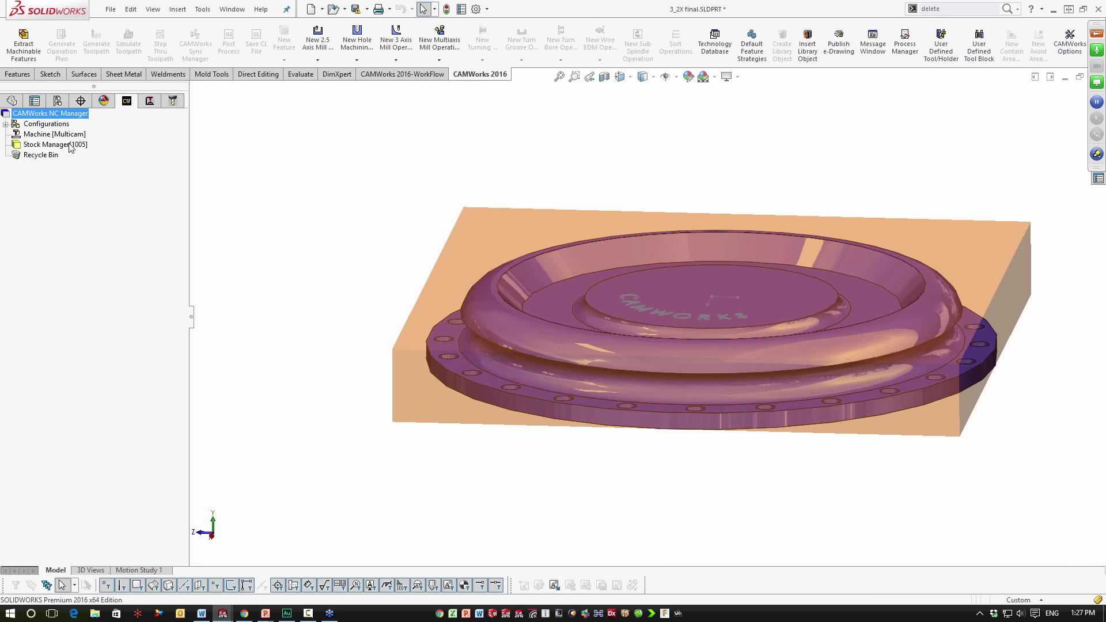
pyautogui.doubleClick(71, 145)
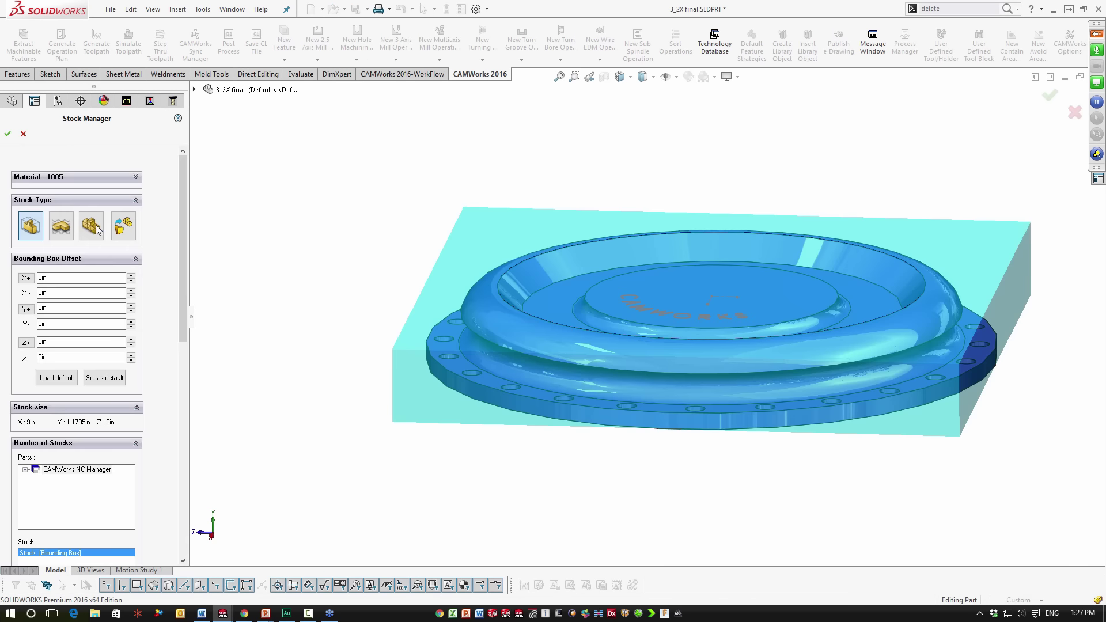
pyautogui.click(123, 225)
pyautogui.click(23, 308)
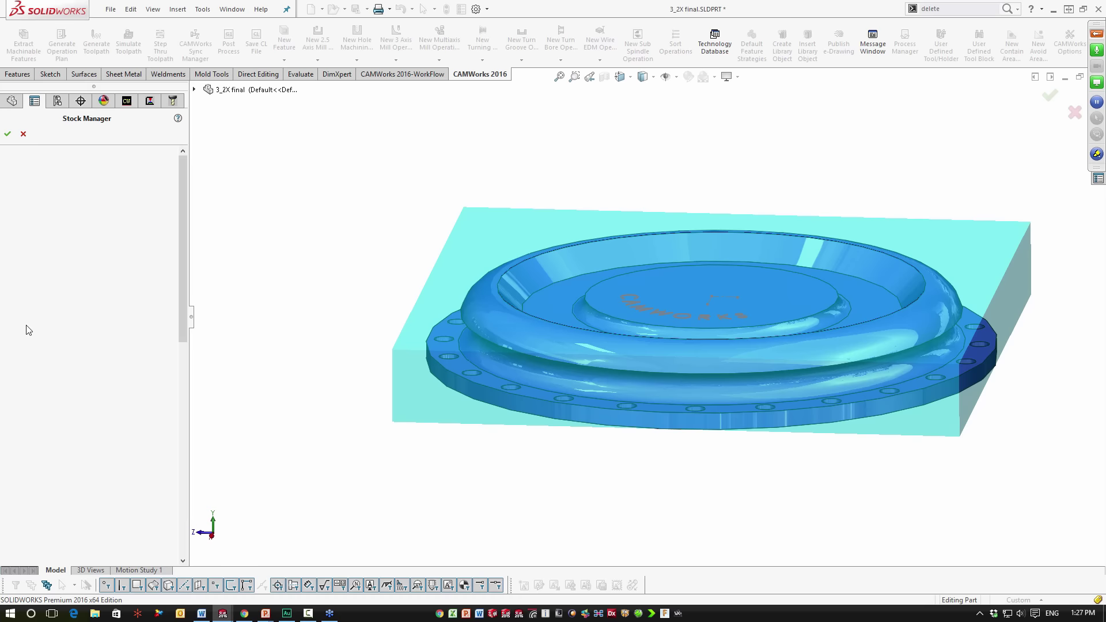
pyautogui.click(43, 329)
pyautogui.click(55, 358)
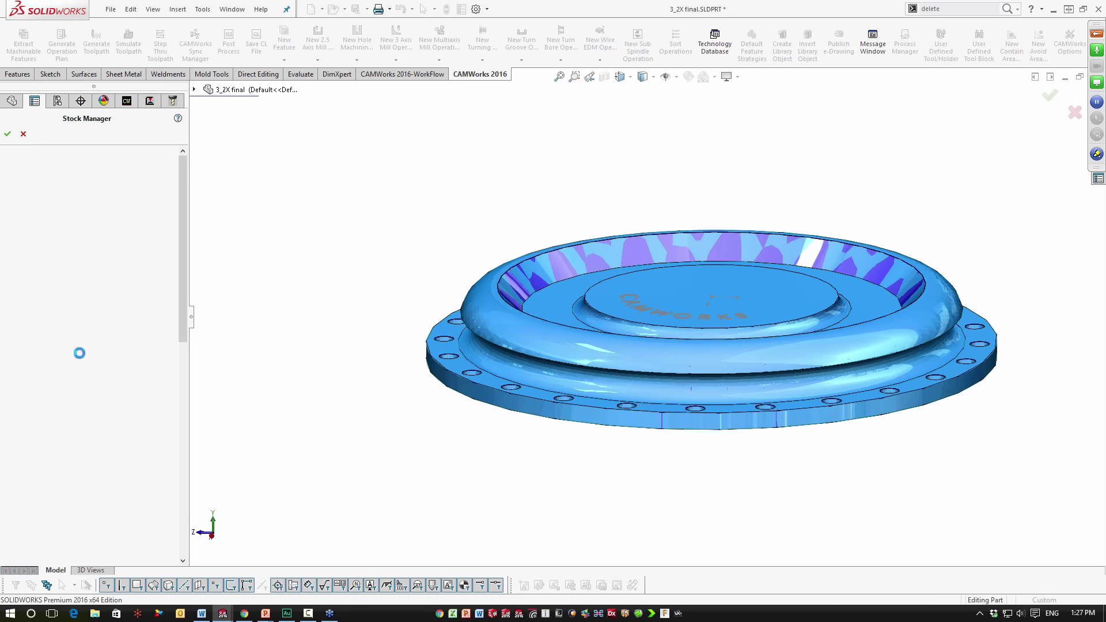
pyautogui.moveTo(409, 328); pyautogui.dragTo(414, 283, button='middle')
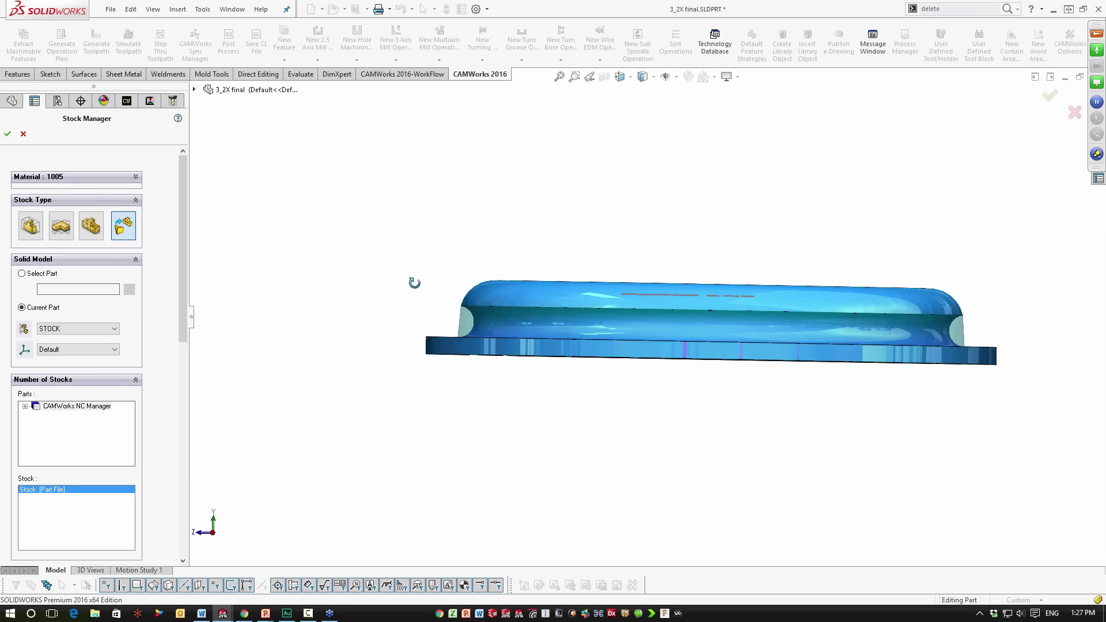
pyautogui.scroll(-4, 510, 326)
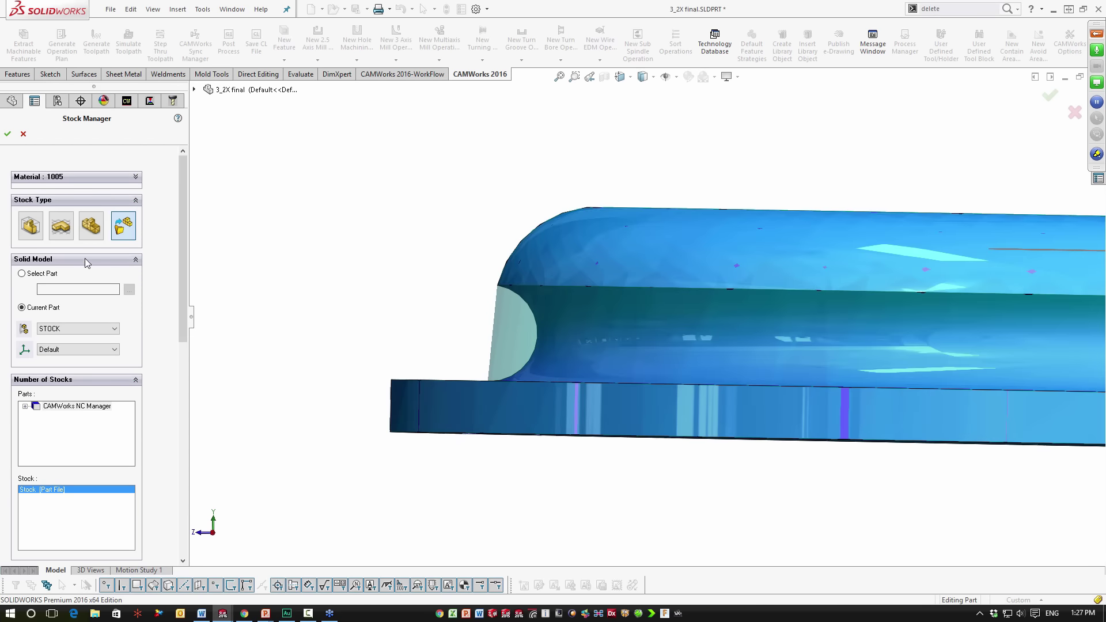
pyautogui.click(7, 135)
# Assign Coordinate System1 as the fixture coordinate system of the Multicam machine
pyautogui.doubleClick(41, 134)
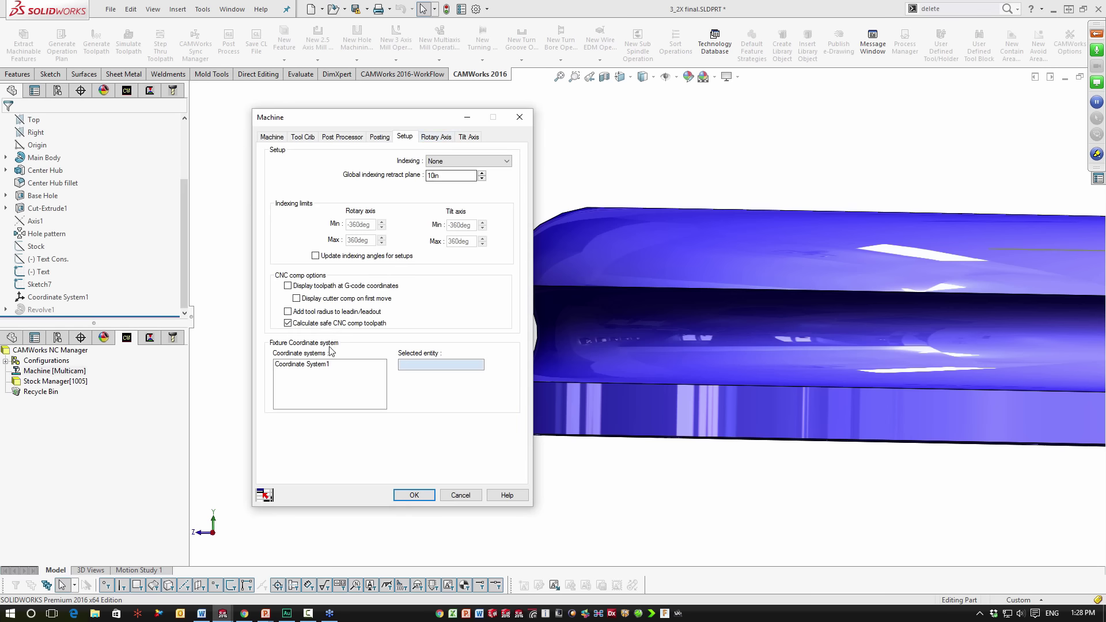
pyautogui.click(312, 366)
pyautogui.click(413, 494)
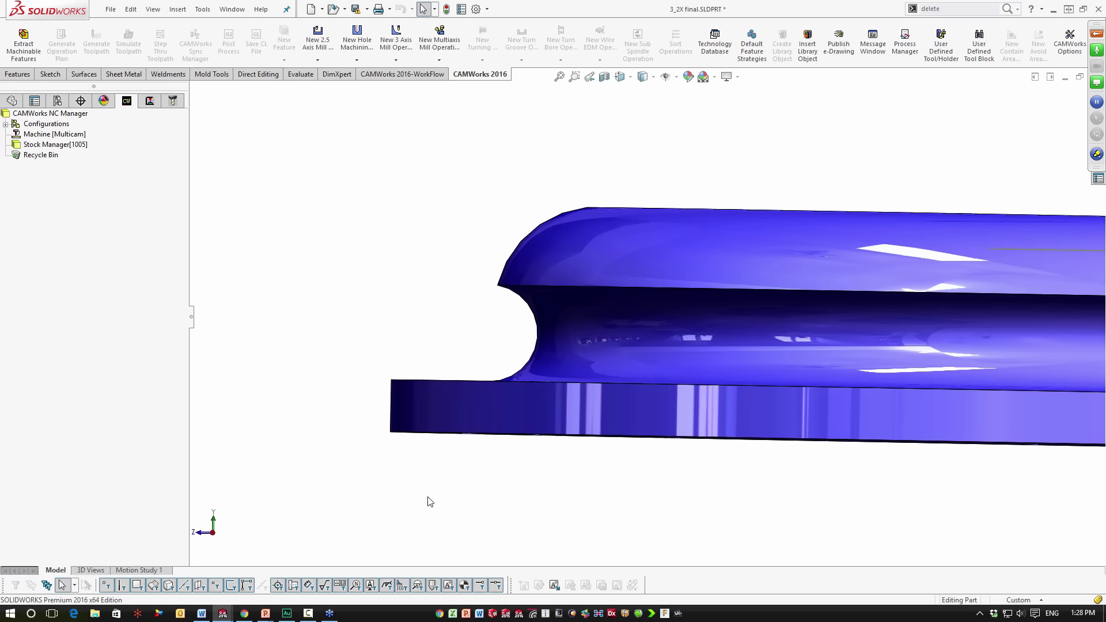
# Create a mill part setup oriented by the flat face of the center hub
pyautogui.scroll(5, 875, 288)
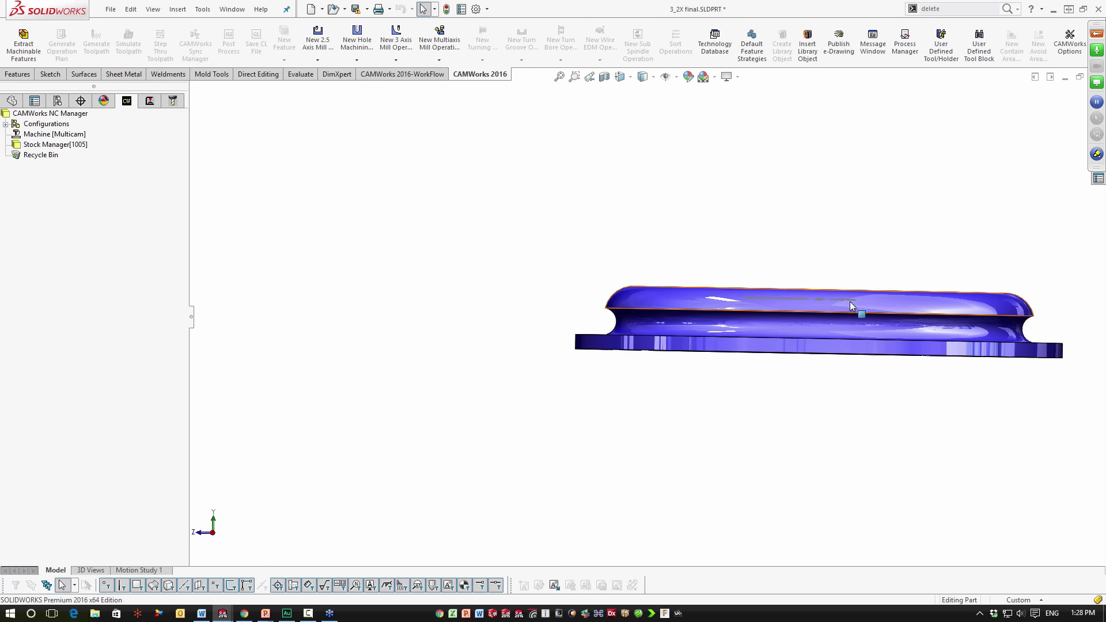
pyautogui.keyDown('ctrl'); pyautogui.moveTo(830, 312); pyautogui.dragTo(737, 398, button='middle'); pyautogui.keyUp('ctrl')
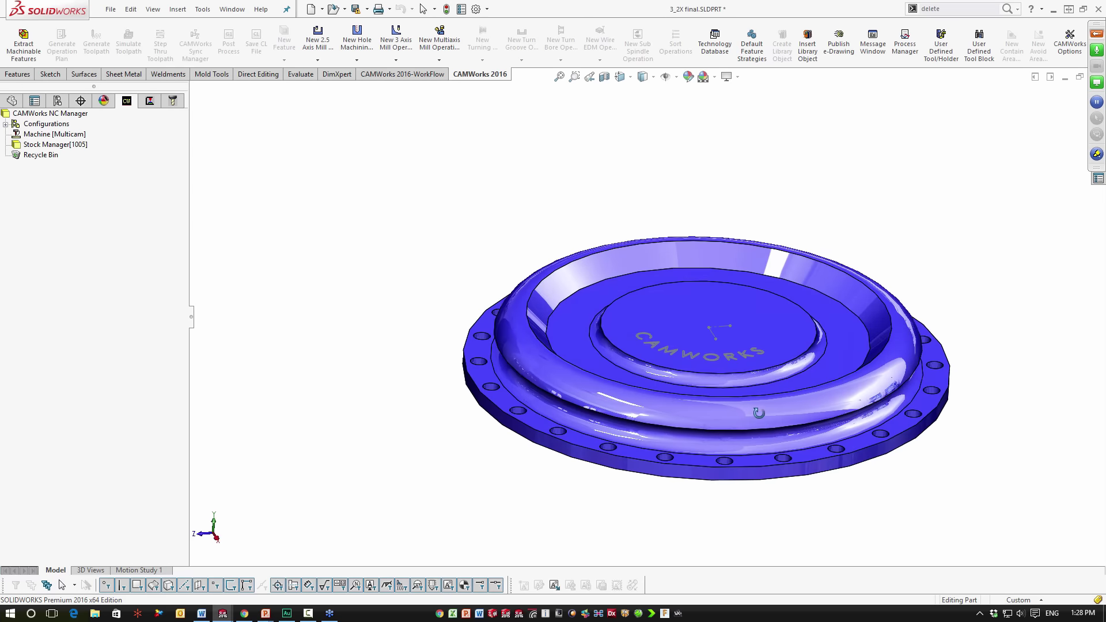
pyautogui.rightClick(37, 148)
pyautogui.click(91, 169)
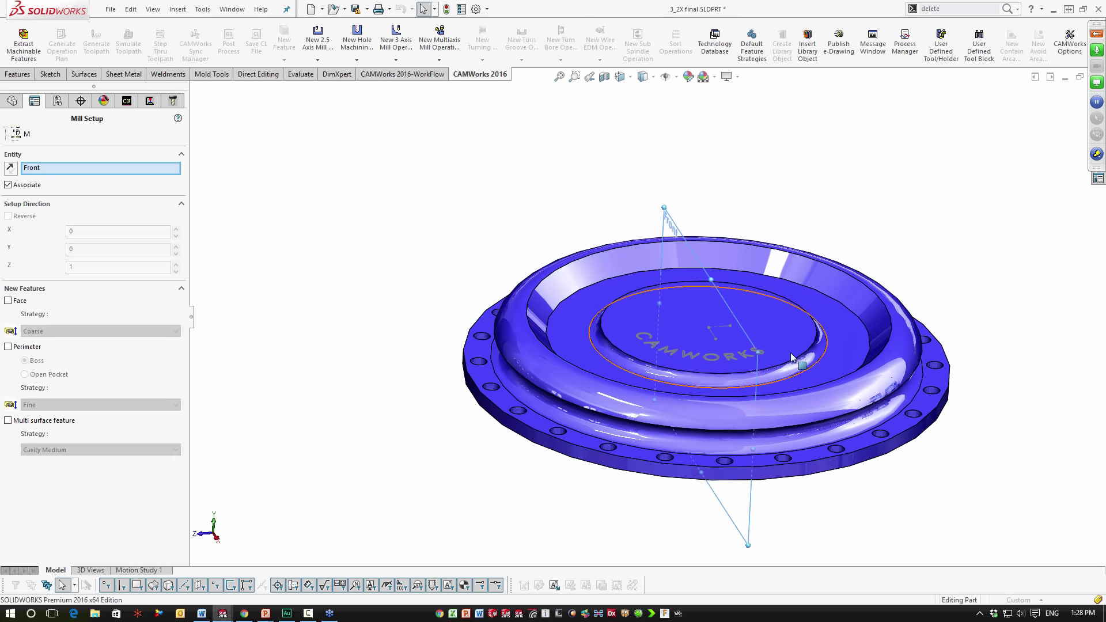
pyautogui.click(747, 318)
pyautogui.click(8, 134)
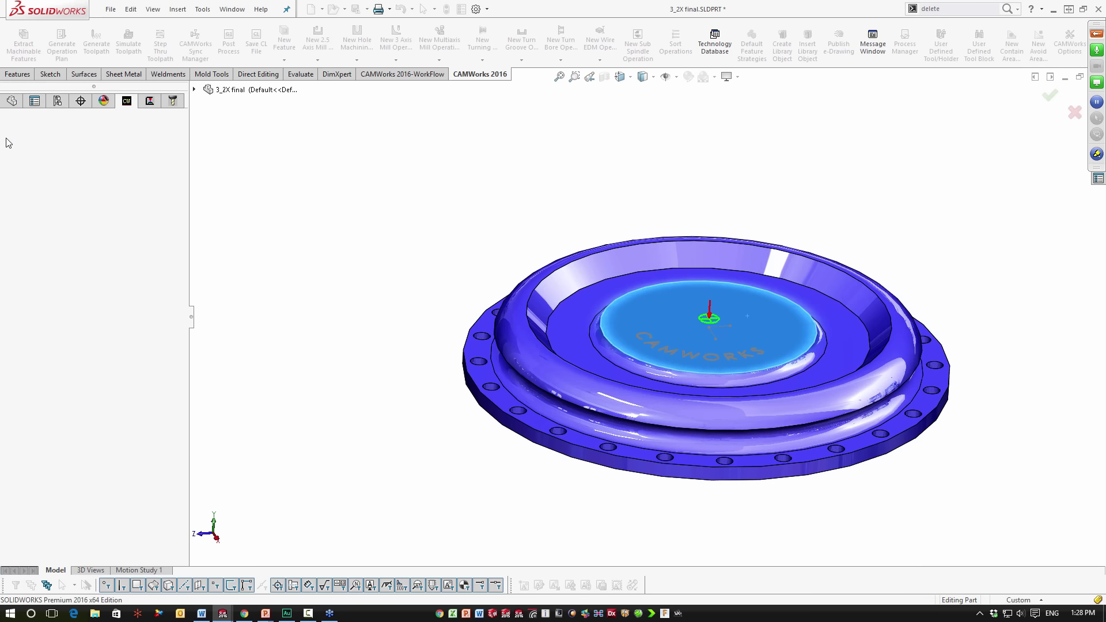
# Create a multi surface feature from the outer groove face with the 5 Axis strategy and generate its operation plan
pyautogui.rightClick(37, 157)
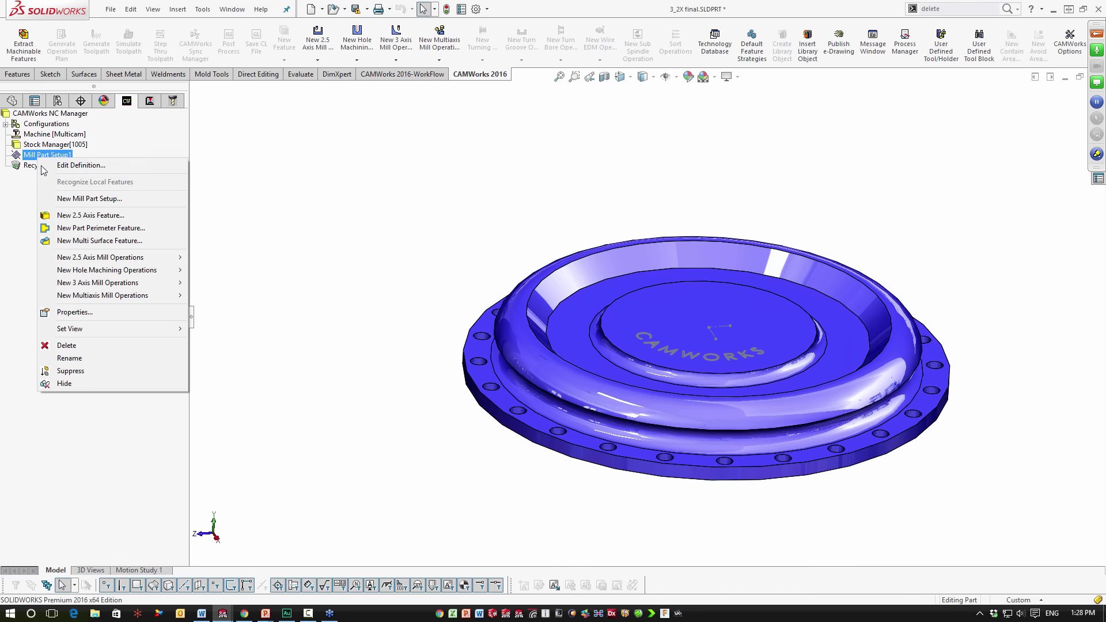
pyautogui.click(104, 242)
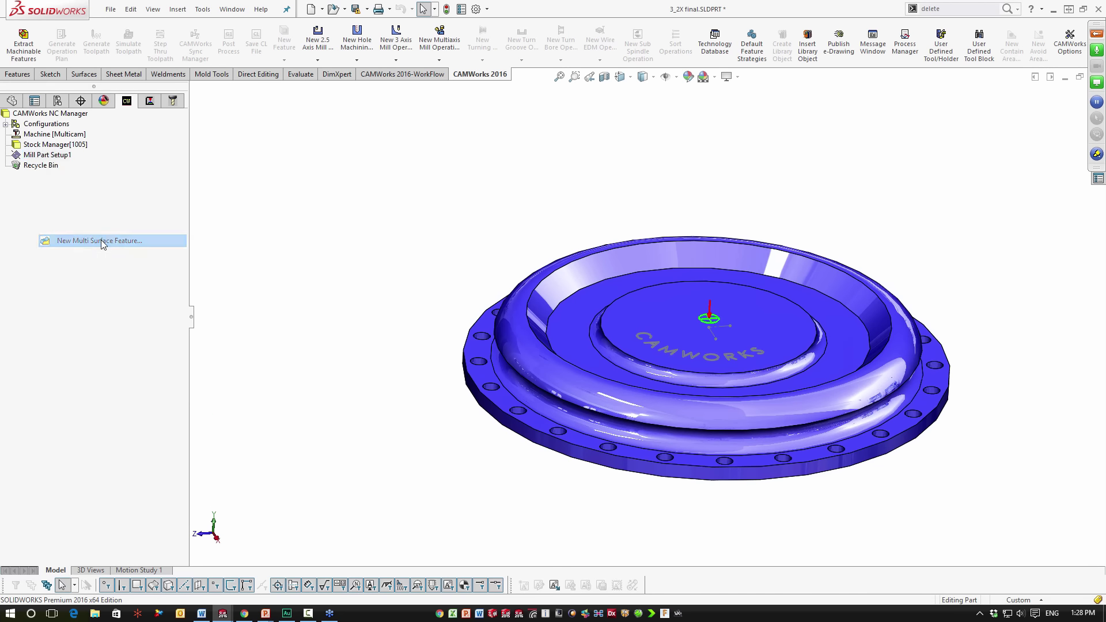
pyautogui.click(536, 395)
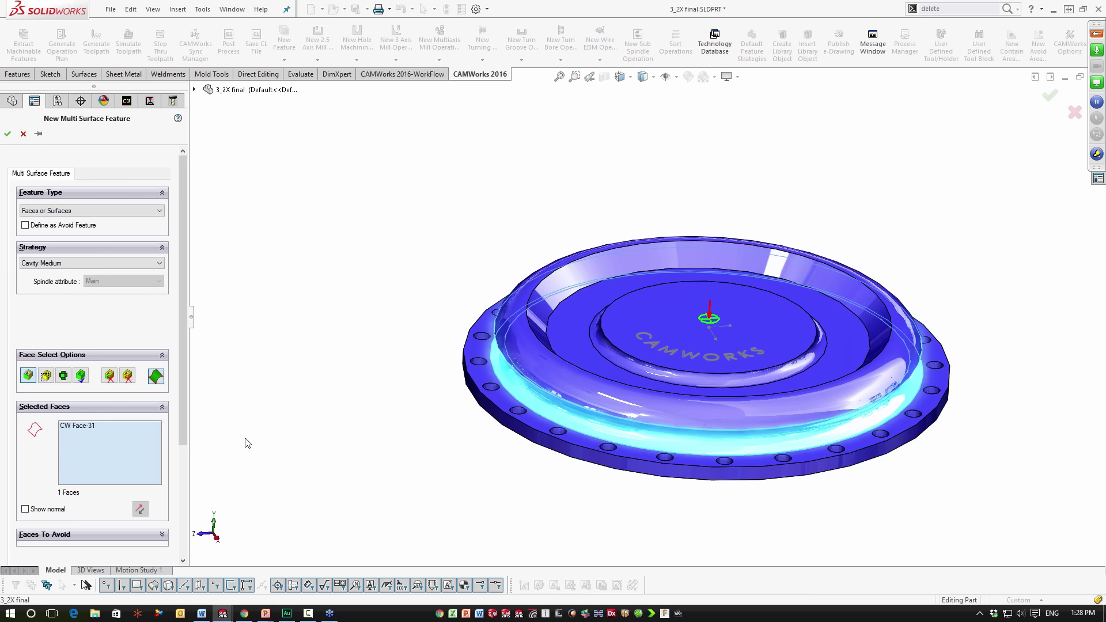
pyautogui.click(69, 264)
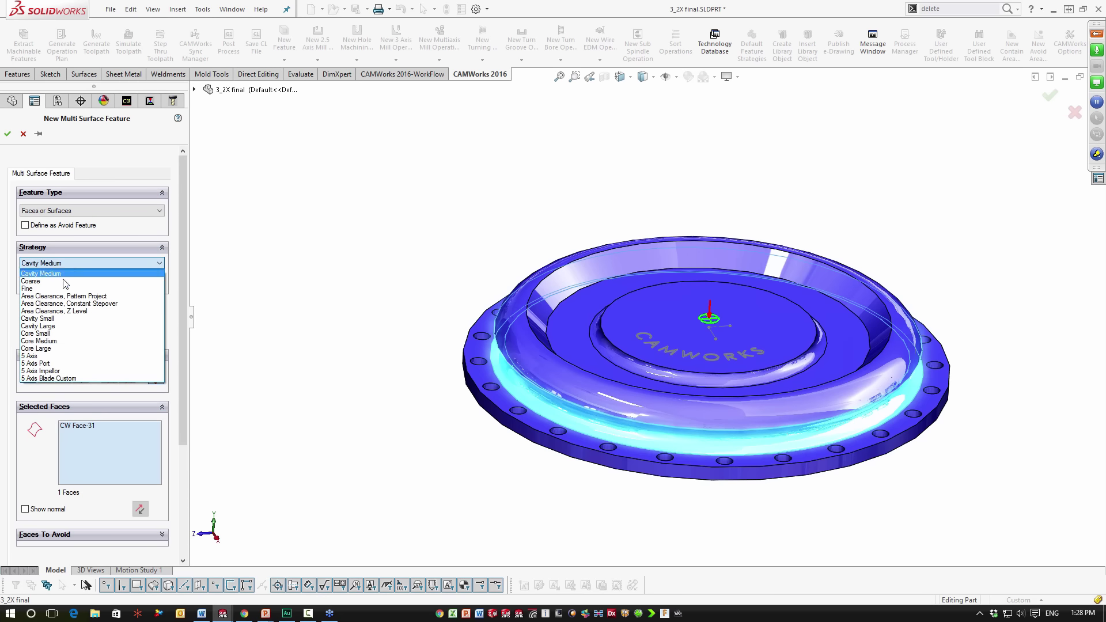
pyautogui.click(46, 358)
pyautogui.click(8, 135)
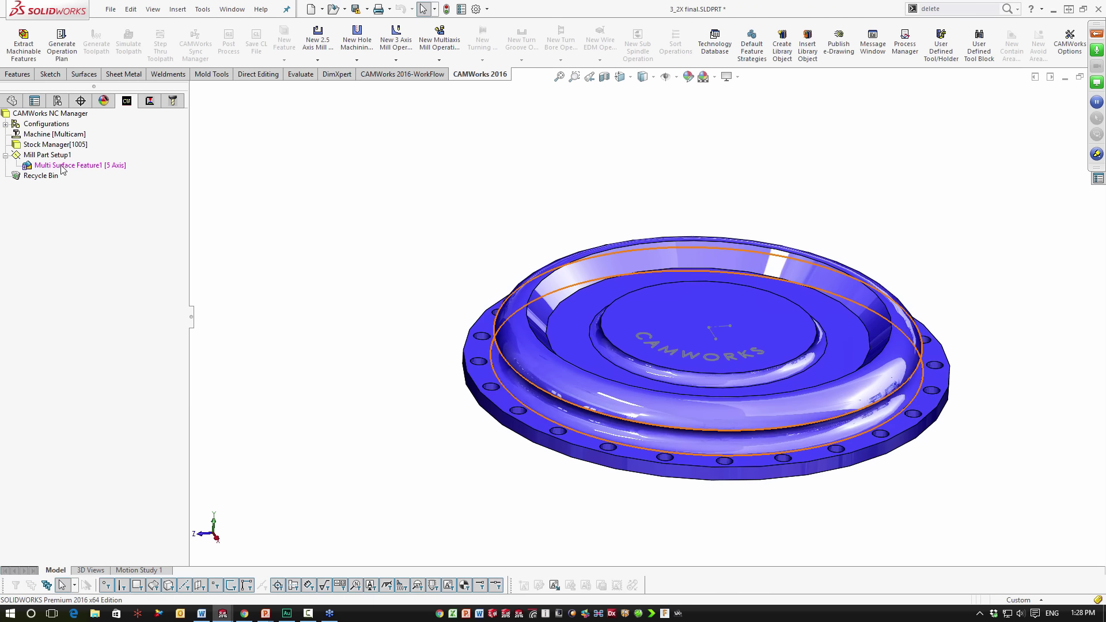
pyautogui.rightClick(59, 165)
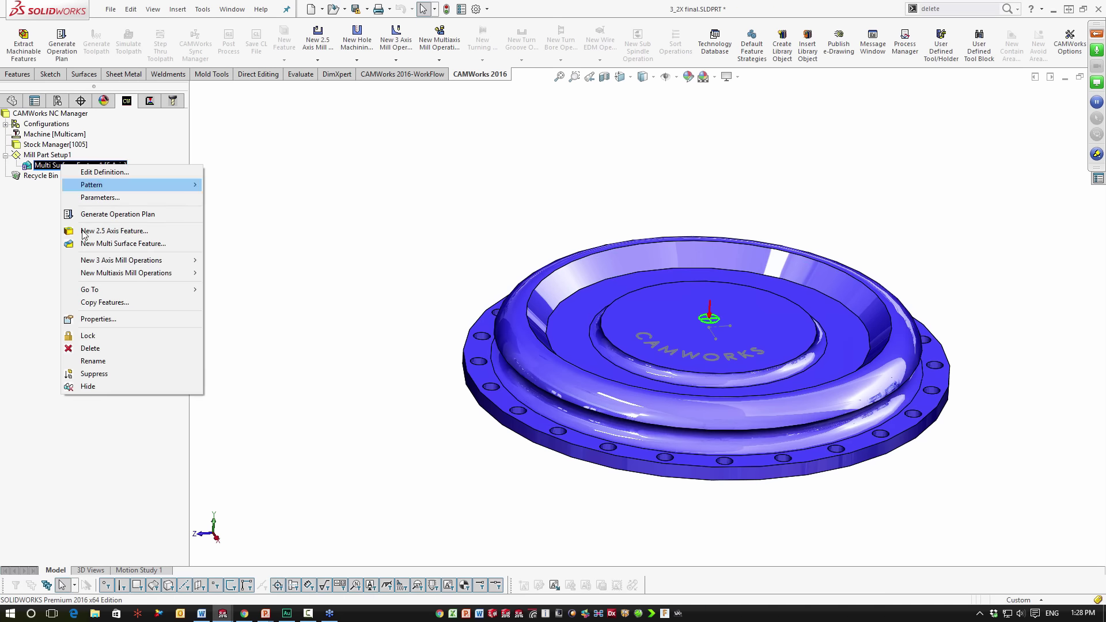
pyautogui.click(123, 214)
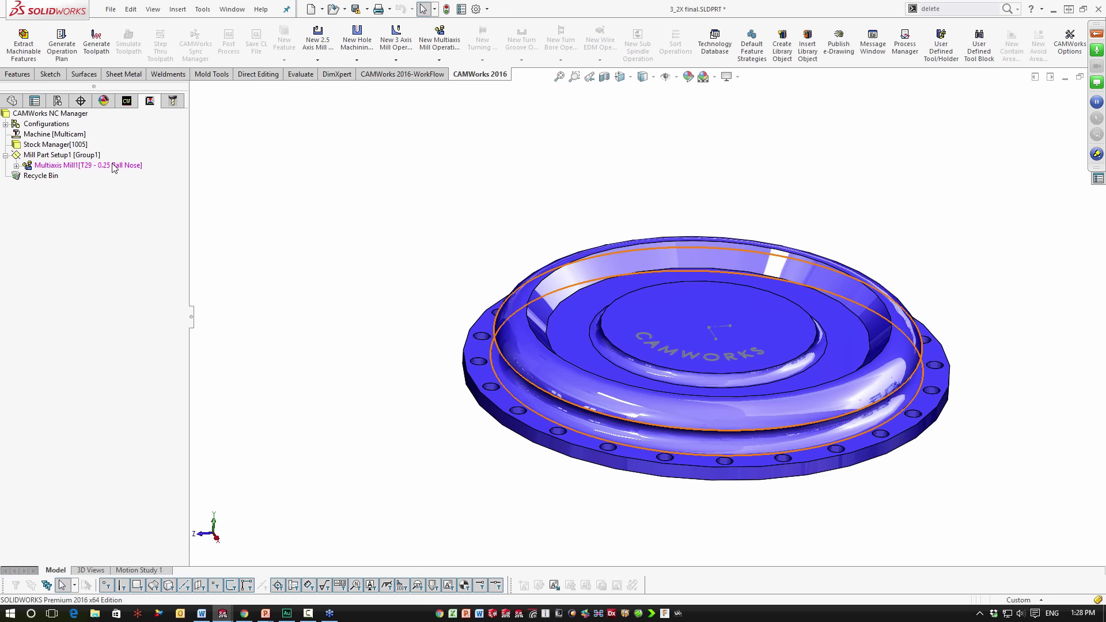
# Add the No. 808 HSS Keyway cutter from the tool library to the tool crib and assign it to the multiaxis operation
pyautogui.doubleClick(114, 166)
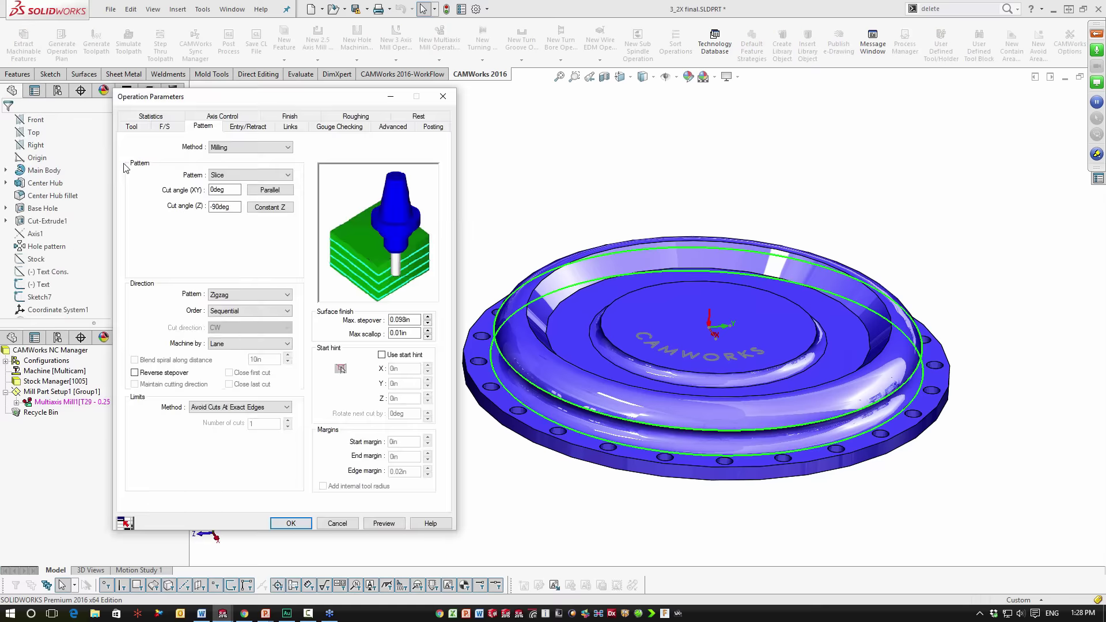
pyautogui.click(132, 126)
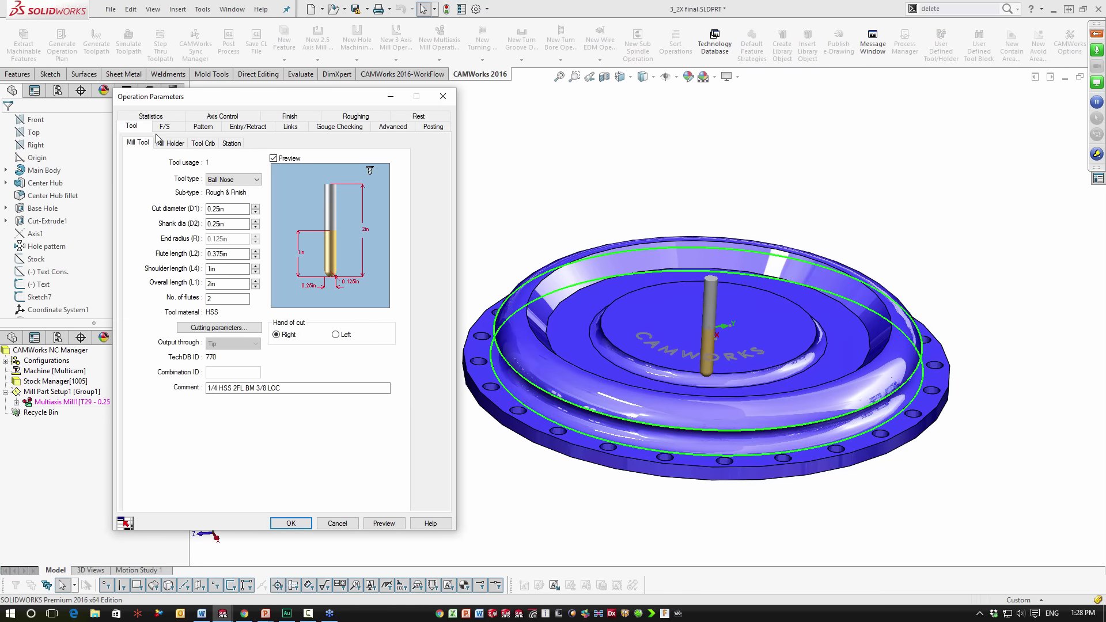
pyautogui.click(203, 143)
pyautogui.click(163, 292)
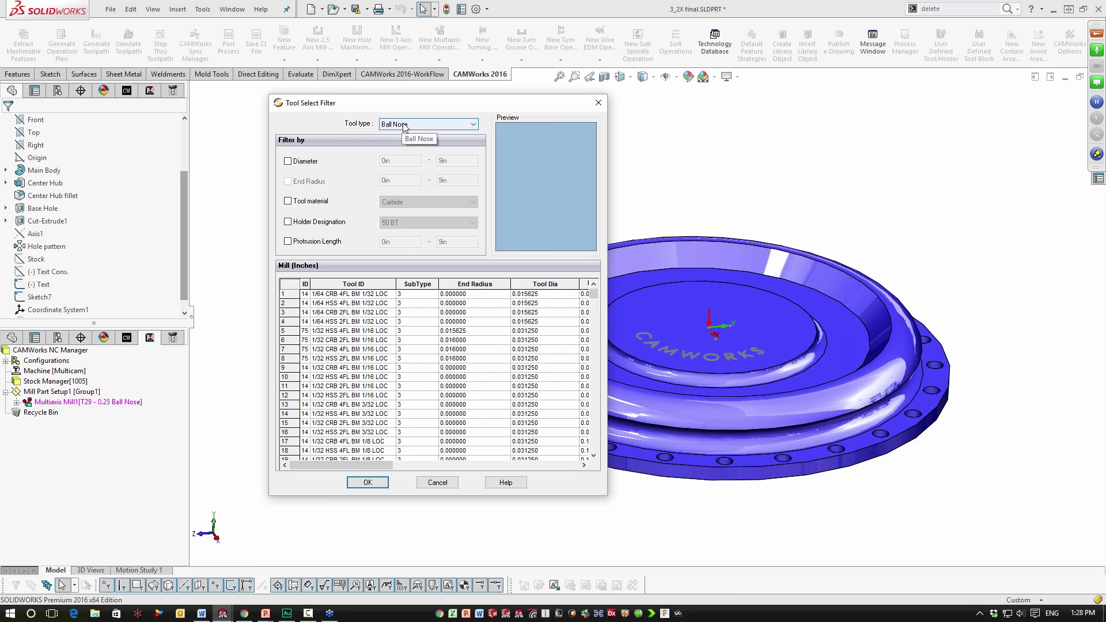
pyautogui.click(403, 123)
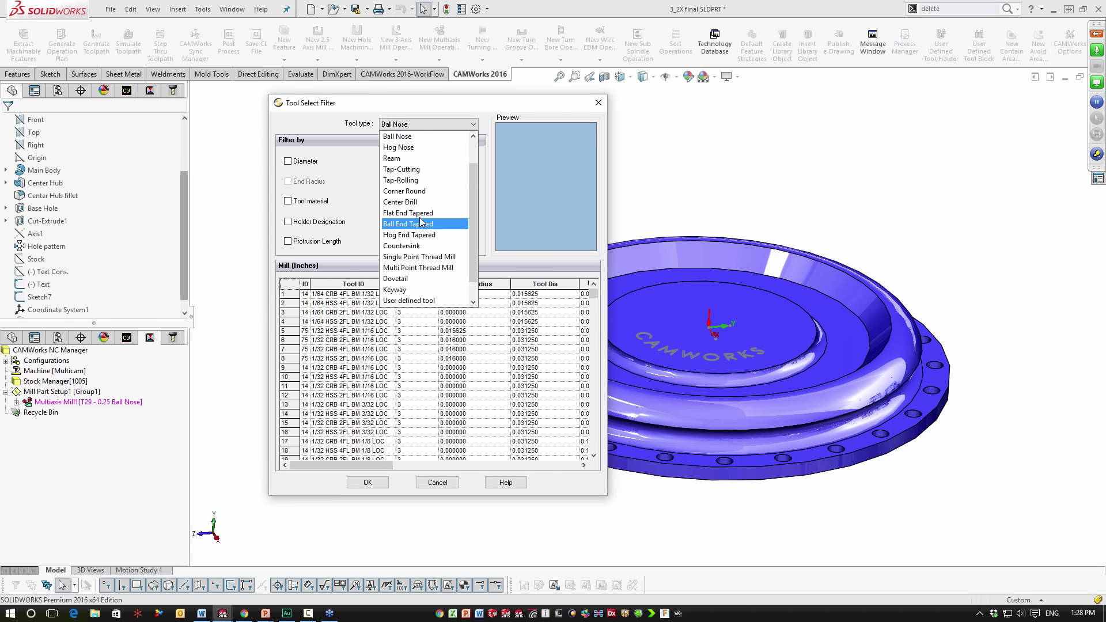
pyautogui.click(416, 290)
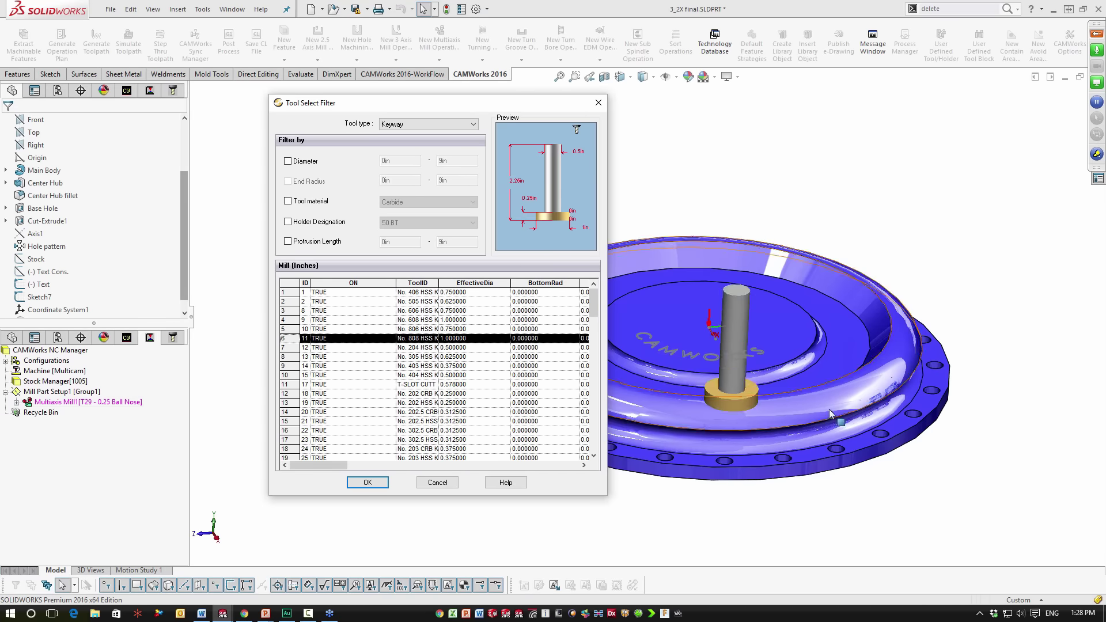
pyautogui.moveTo(913, 309); pyautogui.dragTo(908, 385, button='middle')
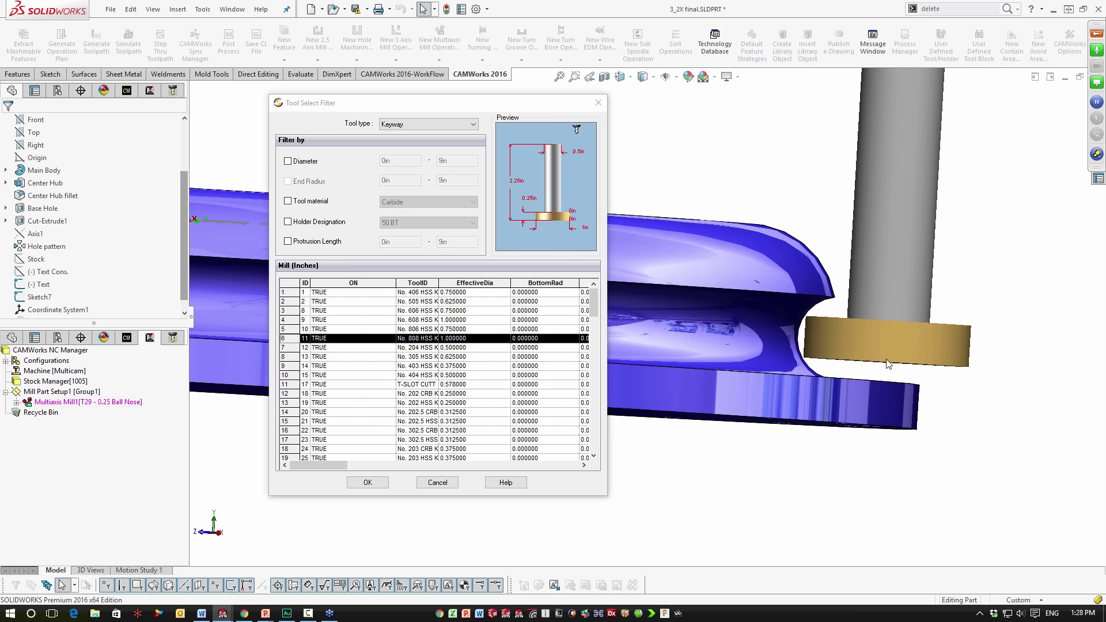
pyautogui.click(365, 482)
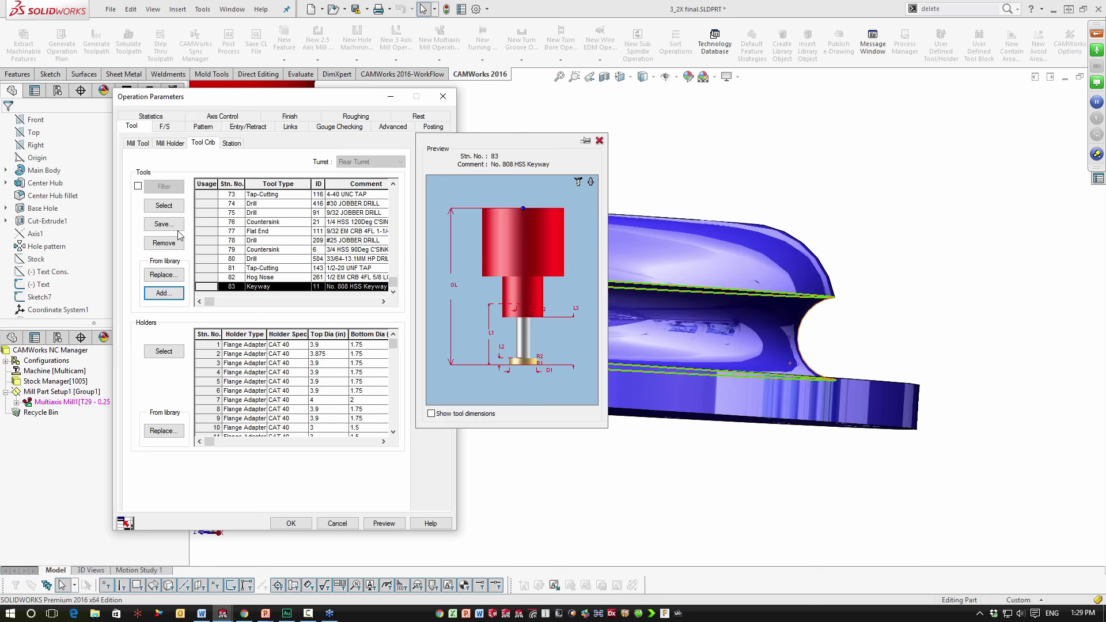
pyautogui.click(164, 206)
pyautogui.click(257, 335)
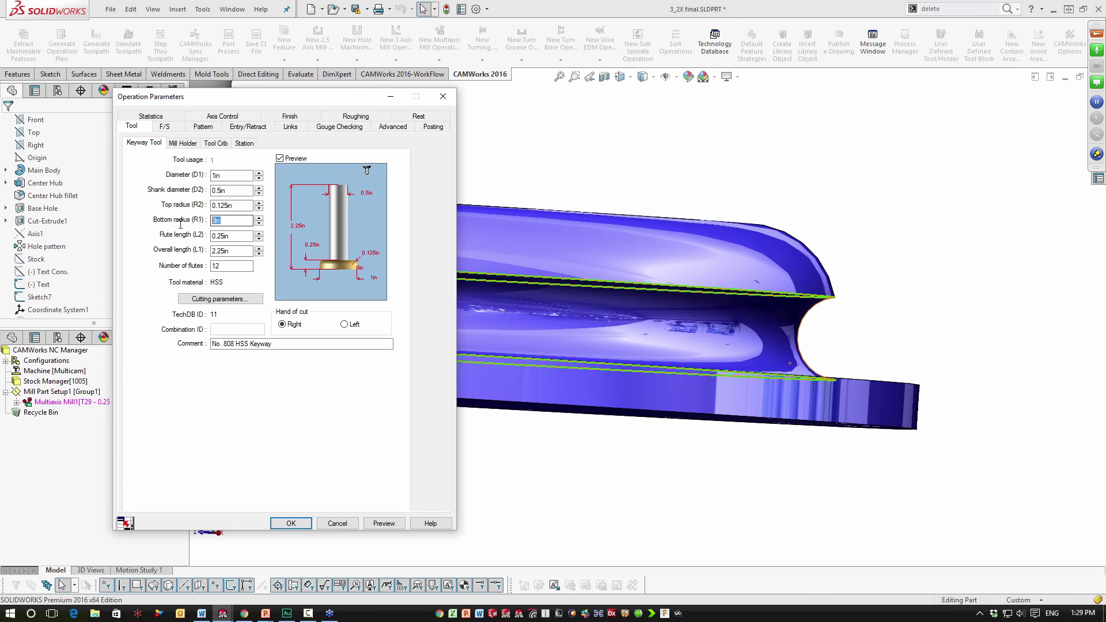
# Set the keyway cutter's top and bottom radii to 0.125 in and inspect its rounded shape beside the groove
pyautogui.press('Tab')
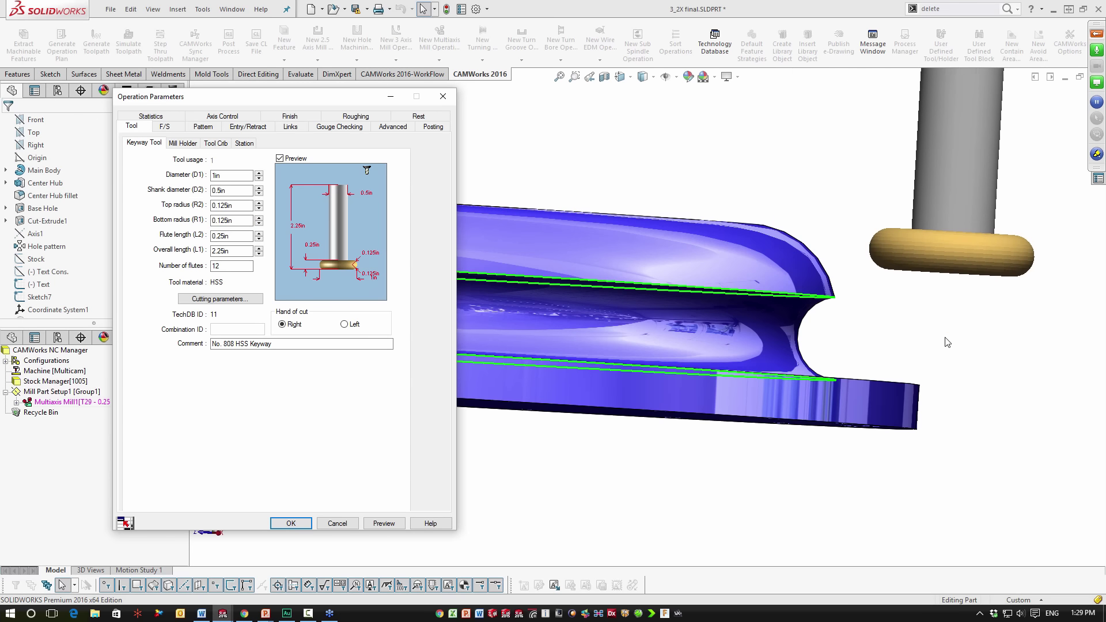
pyautogui.scroll(-3, 867, 346)
pyautogui.moveTo(867, 345); pyautogui.dragTo(588, 311)
pyautogui.scroll(3, 864, 357)
pyautogui.moveTo(588, 311); pyautogui.dragTo(580, 323, button='middle')
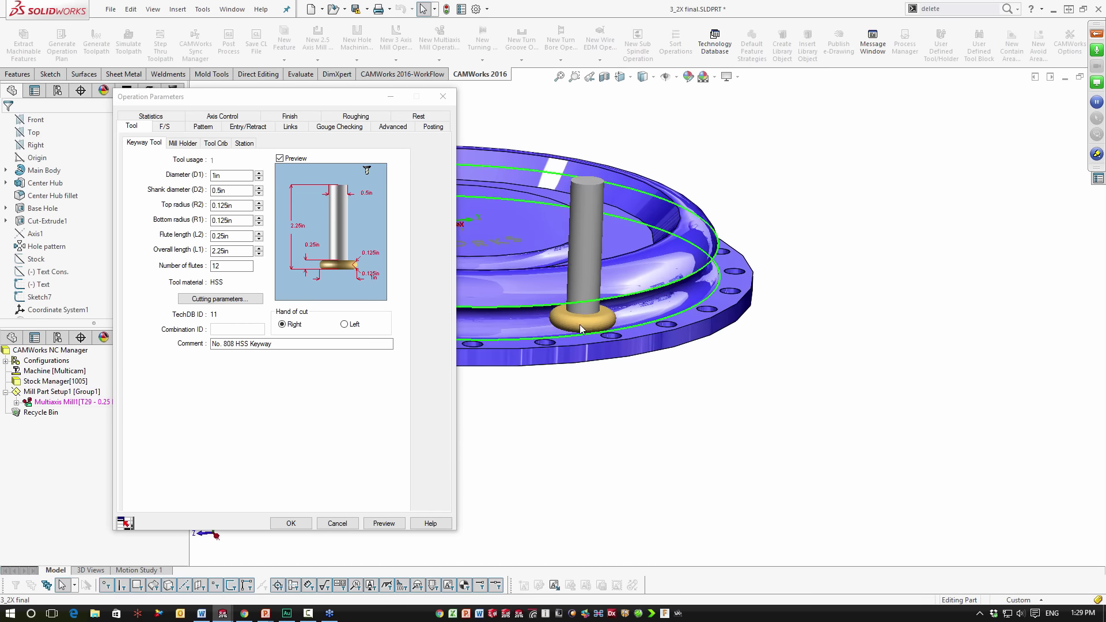
# Review the axis count and pattern choices, then set the operation's slice pattern to Constant Z
pyautogui.click(233, 120)
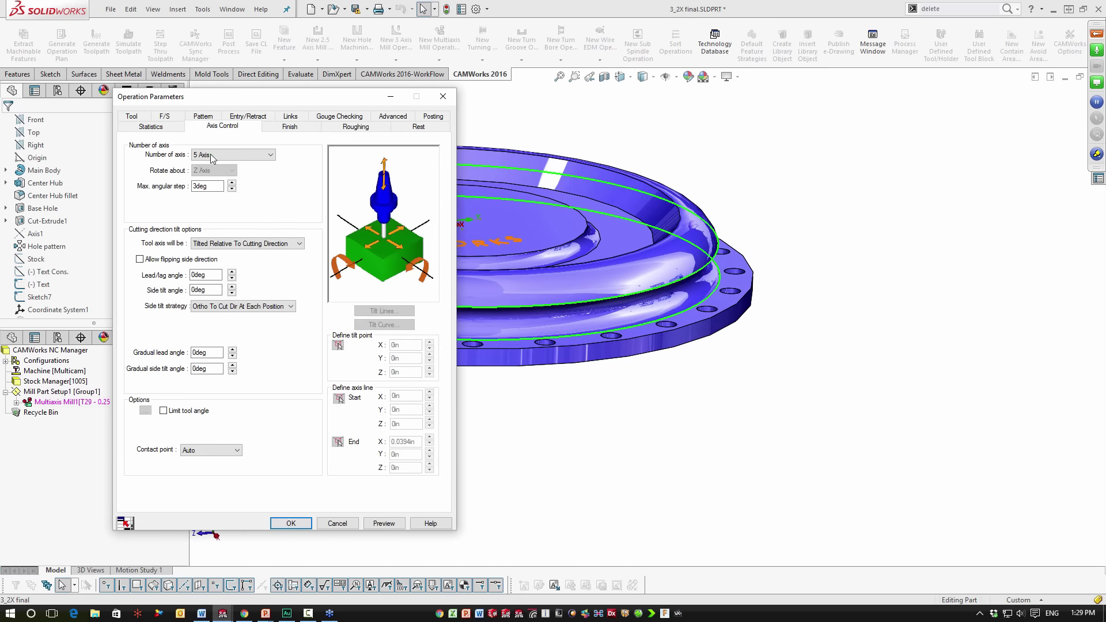
pyautogui.click(212, 155)
pyautogui.click(197, 119)
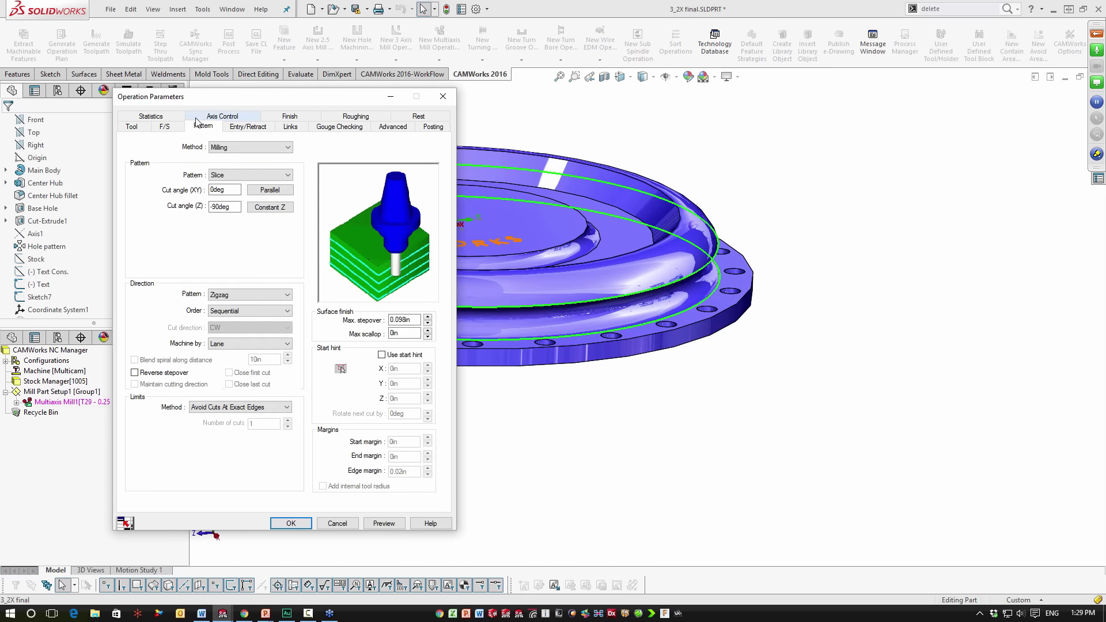
pyautogui.click(288, 175)
pyautogui.click(288, 179)
pyautogui.scroll(-5, 681, 268)
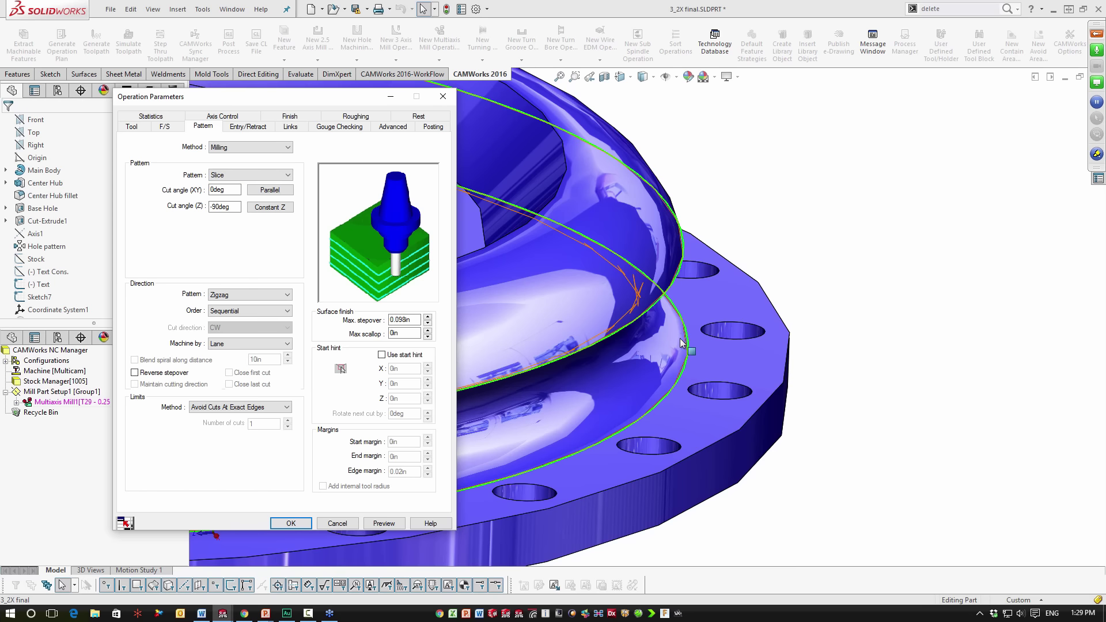
pyautogui.moveTo(680, 338); pyautogui.dragTo(639, 306, button='middle')
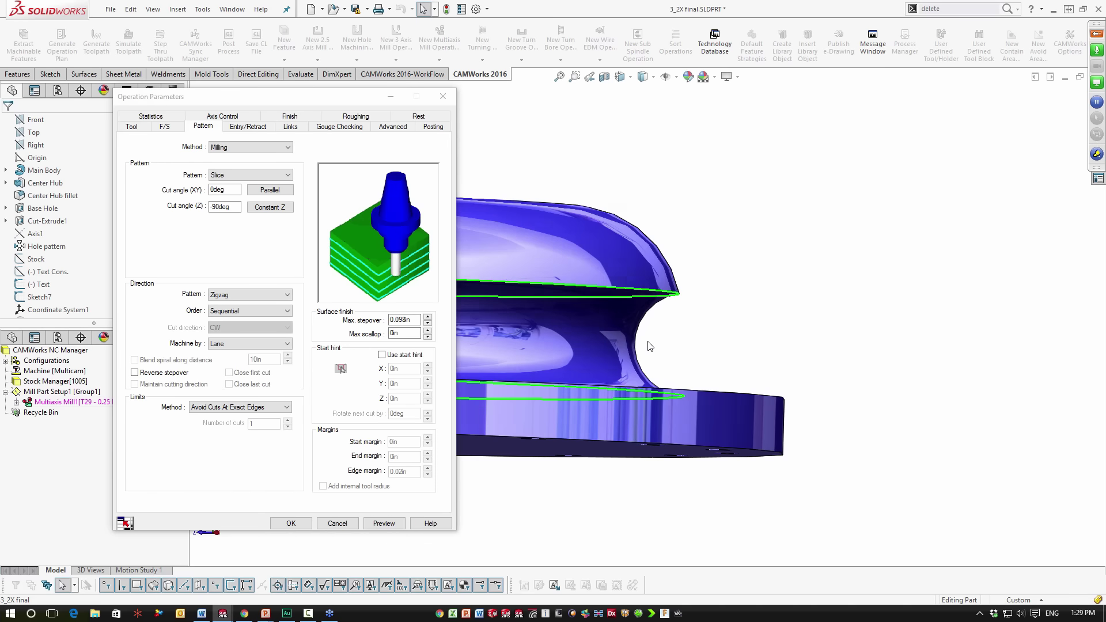
pyautogui.scroll(3, 649, 345)
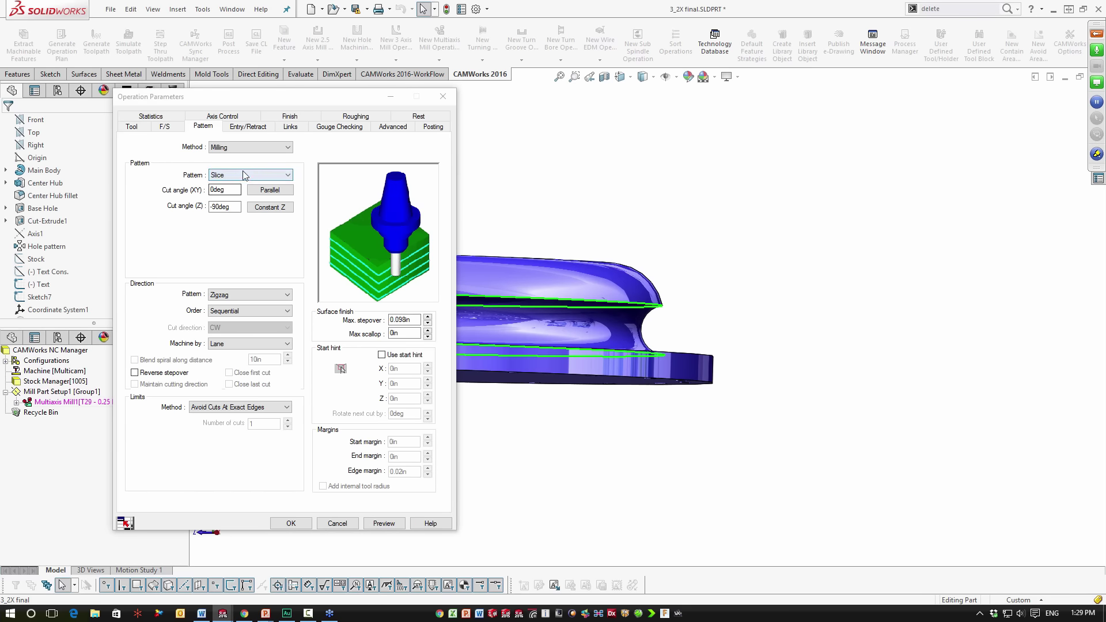
pyautogui.click(269, 208)
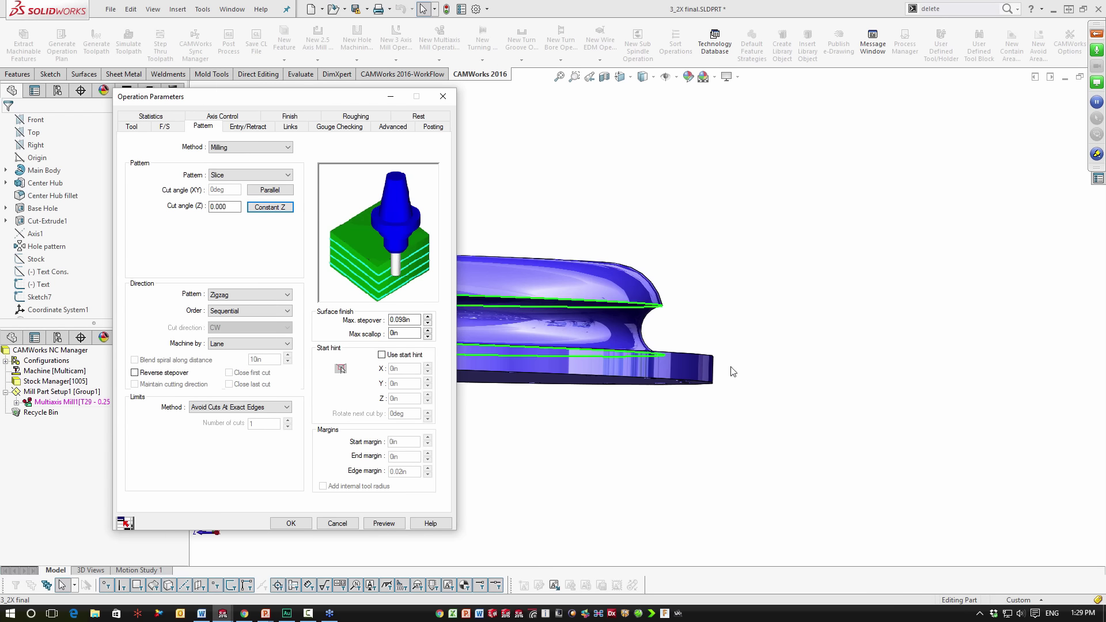
# Set the operation's maximum stepover to 0.01 in and its entry/retract clearance type to Plane In Z
pyautogui.moveTo(413, 321); pyautogui.dragTo(398, 315)
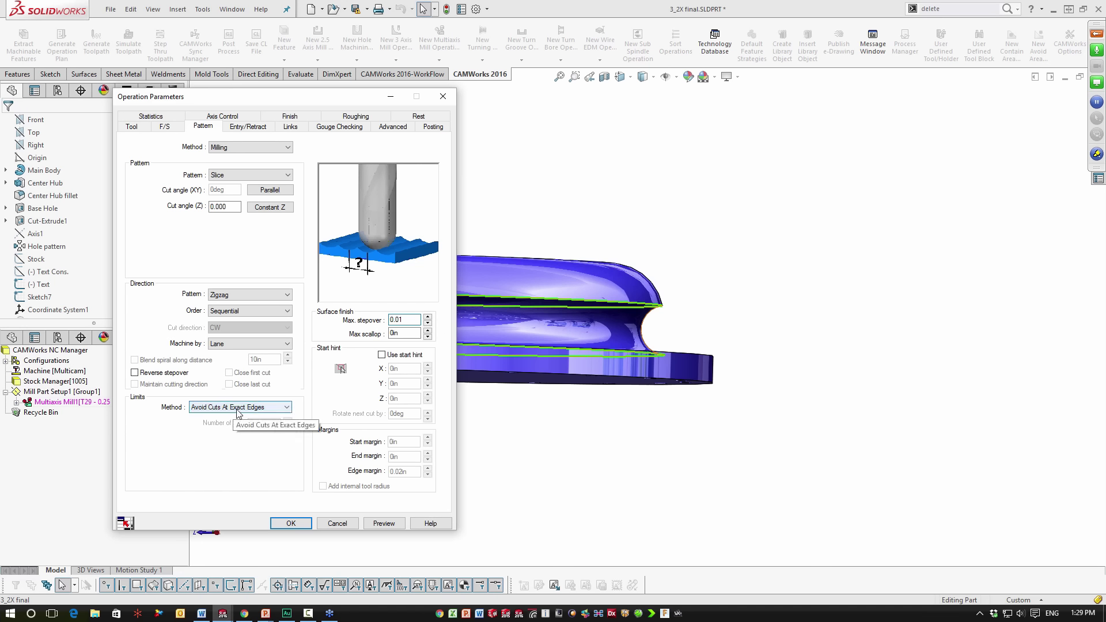
pyautogui.click(261, 129)
pyautogui.click(182, 271)
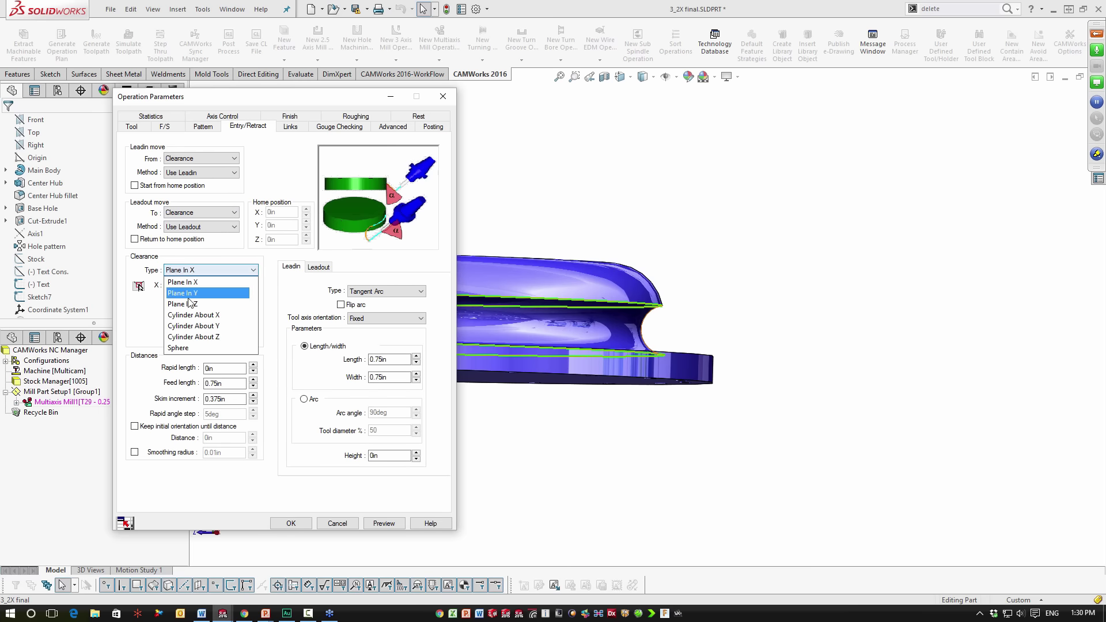
pyautogui.click(183, 297)
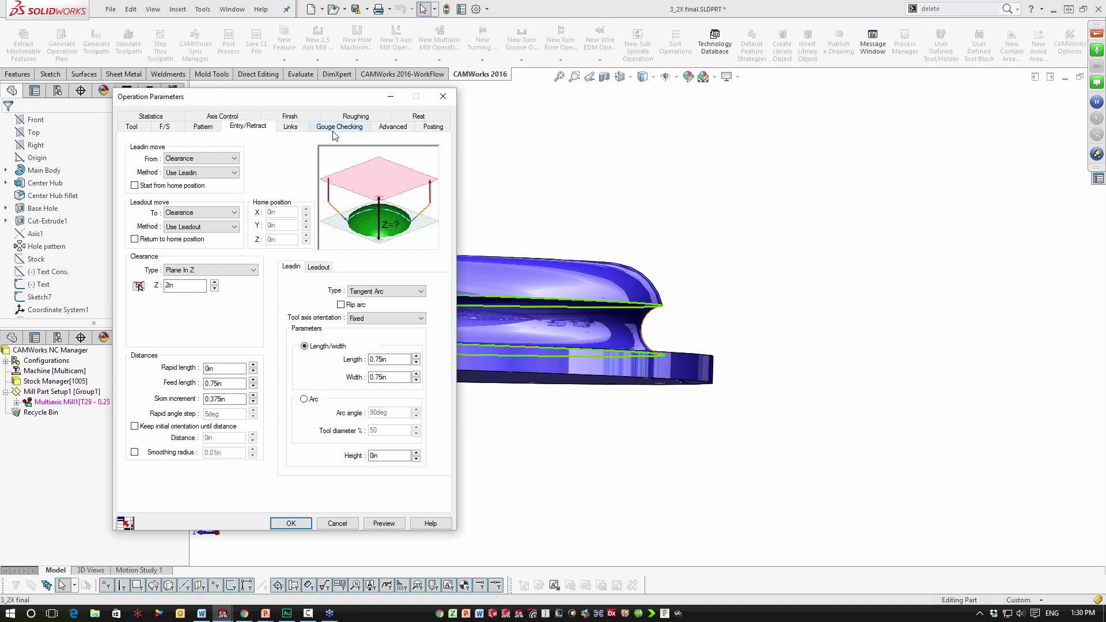
# Preview the multiaxis toolpath and examine its stacked slices and entry moves around the outer groove
pyautogui.click(382, 524)
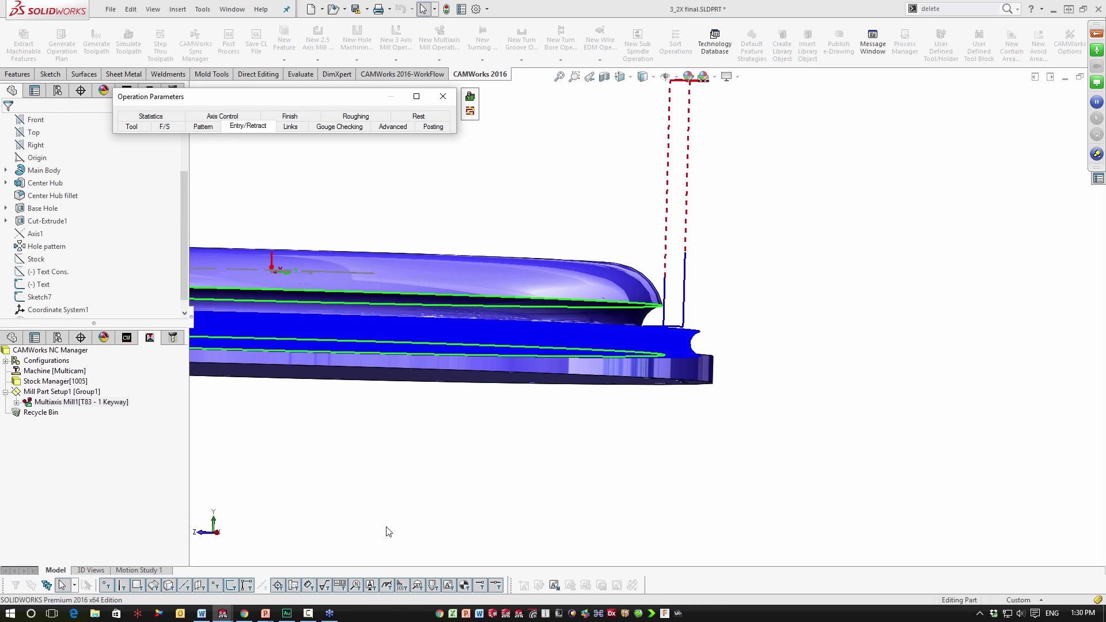
pyautogui.moveTo(515, 346); pyautogui.dragTo(554, 330, button='middle')
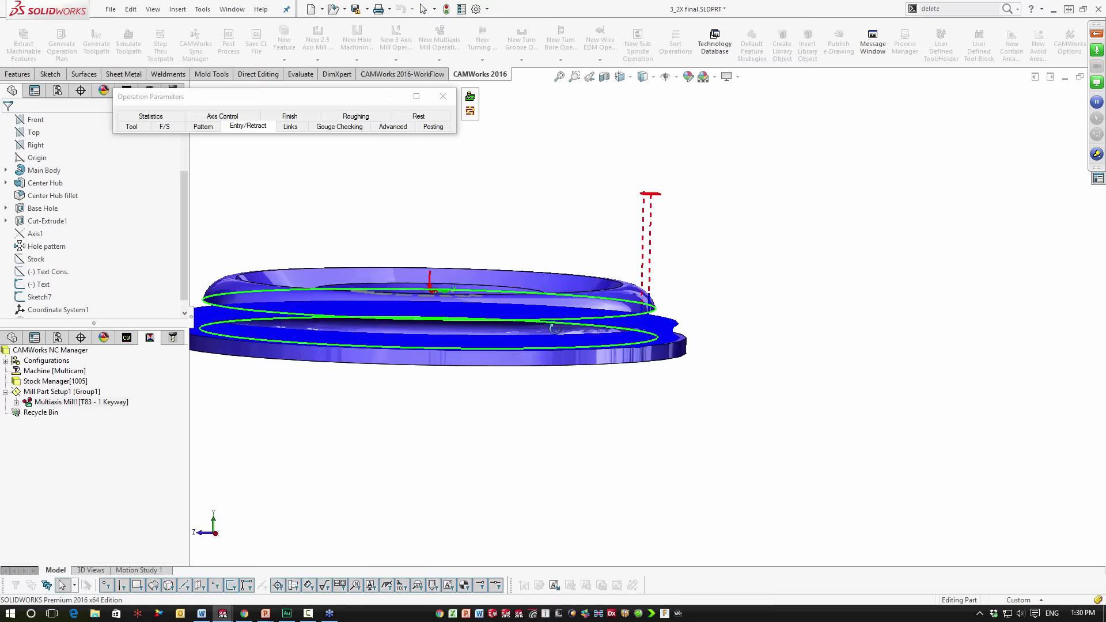
pyautogui.scroll(-5, 652, 320)
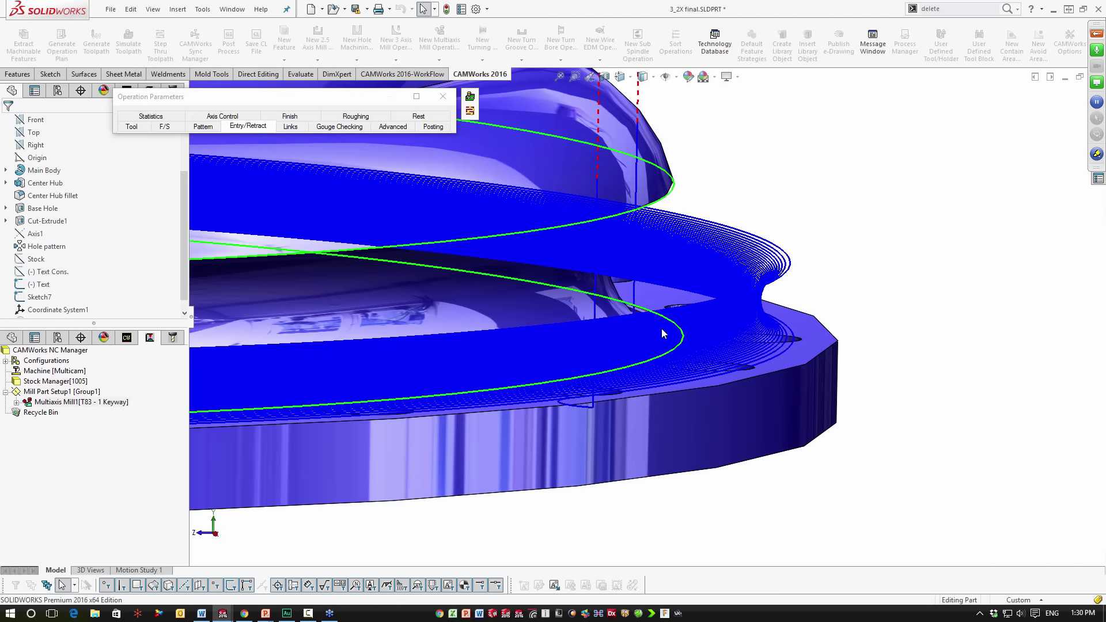
pyautogui.scroll(-6, 661, 333)
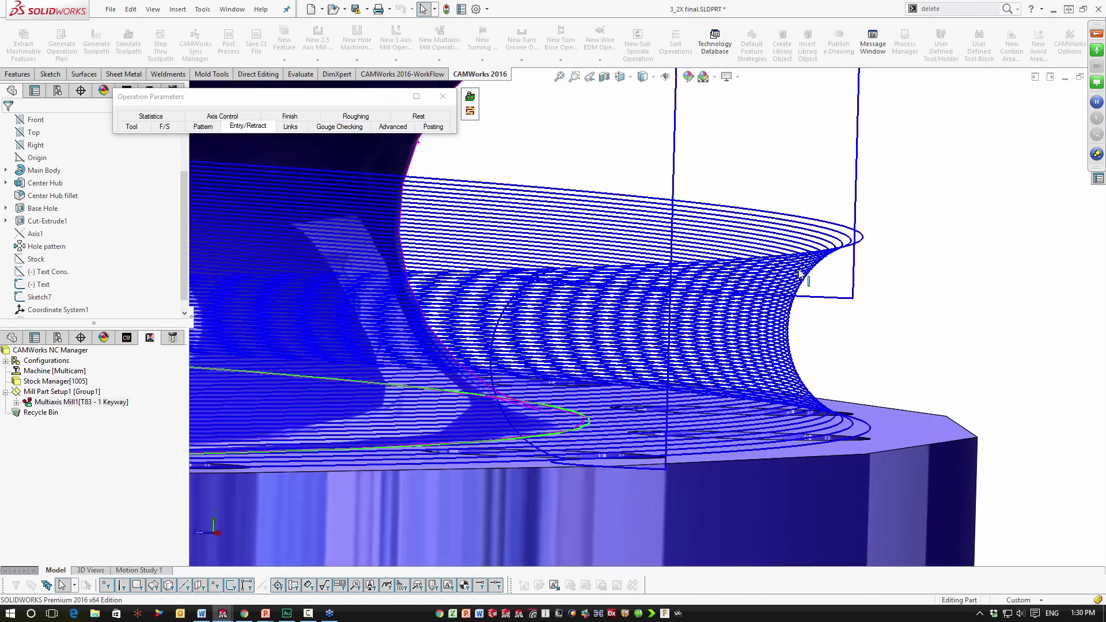
pyautogui.scroll(-6, 800, 273)
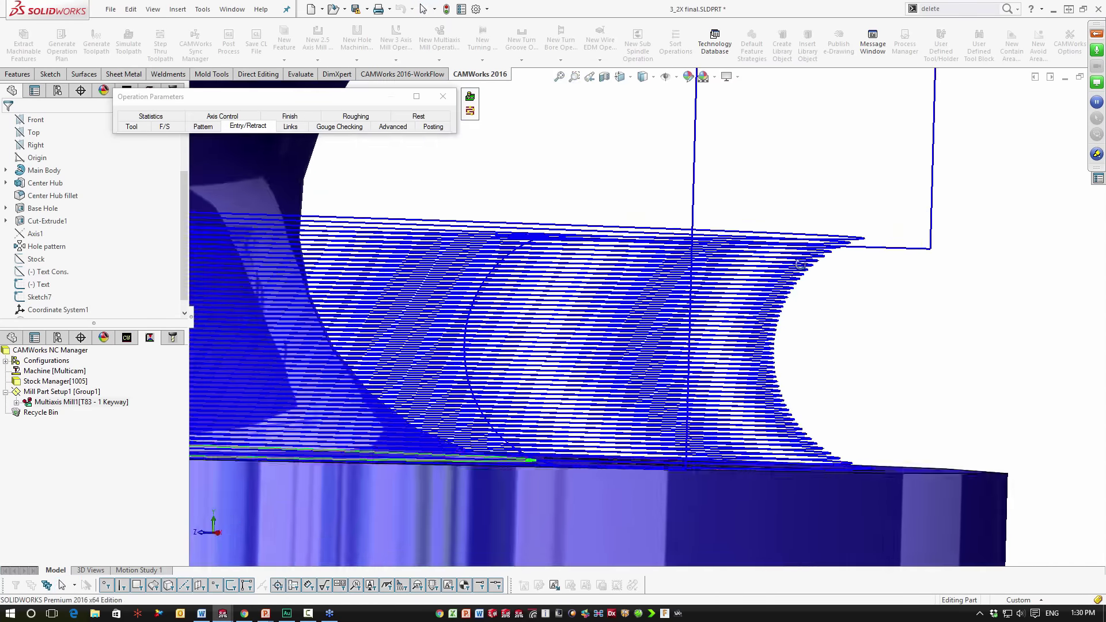
pyautogui.scroll(5, 586, 300)
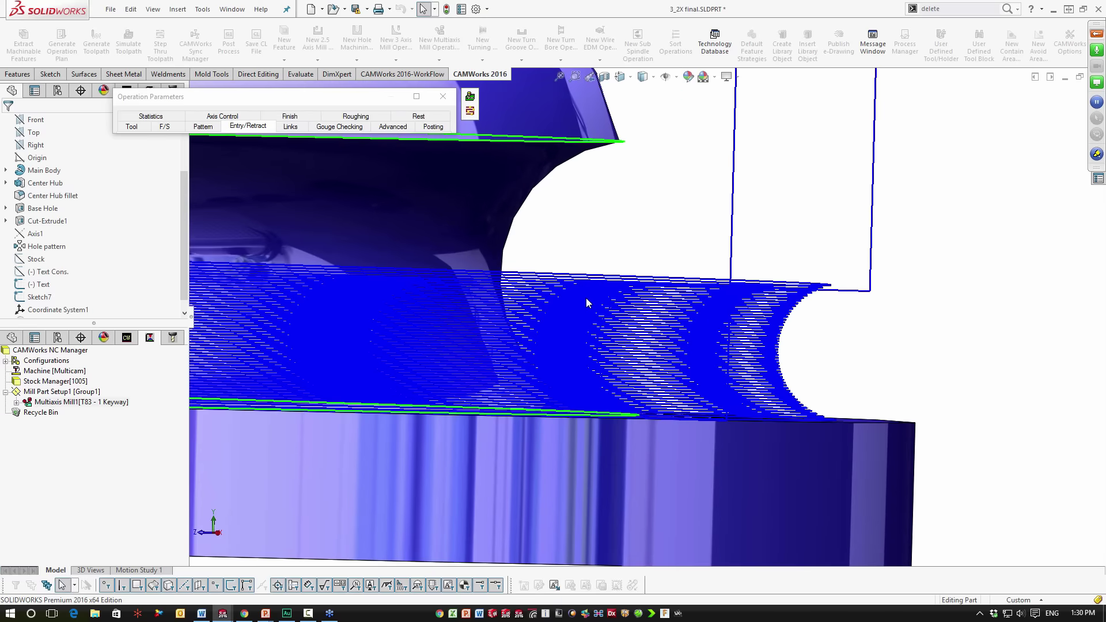
pyautogui.moveTo(585, 298); pyautogui.dragTo(610, 298, button='middle')
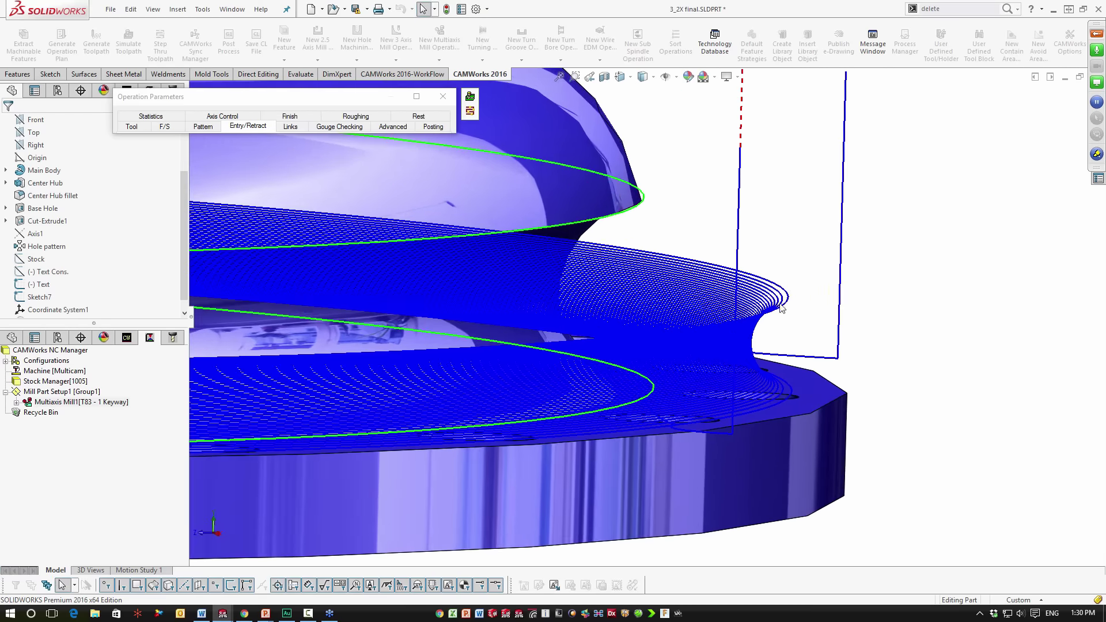
pyautogui.moveTo(778, 307); pyautogui.dragTo(785, 298, button='middle')
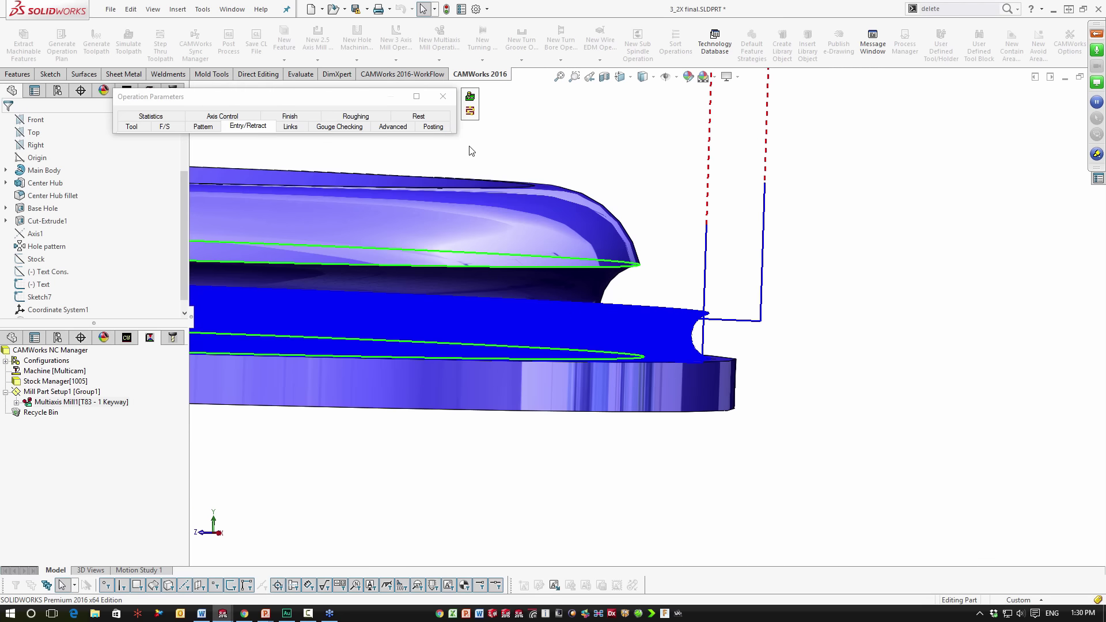
# Step through the first moves of the previewed toolpath to check how the keyway cutter enters the groove
pyautogui.click(160, 46)
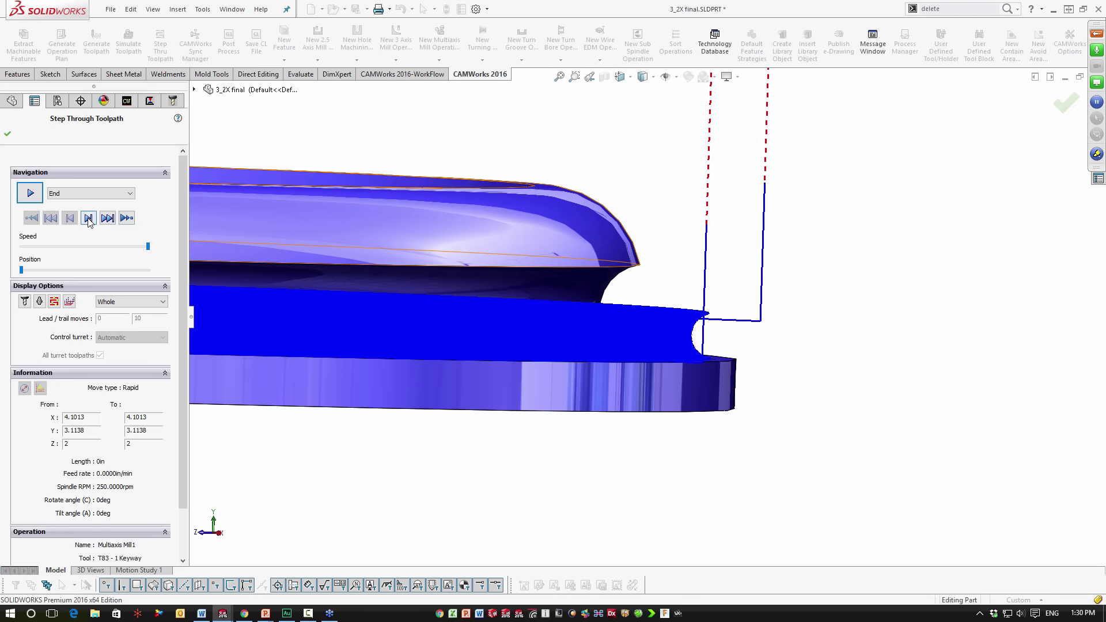
pyautogui.click(89, 219)
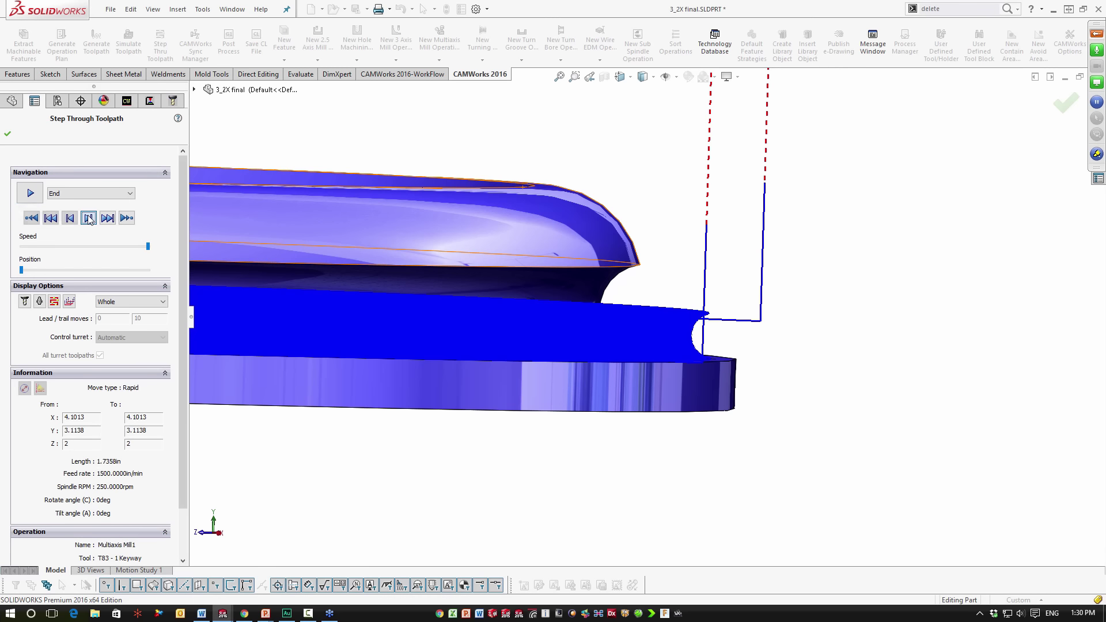
pyautogui.click(89, 219)
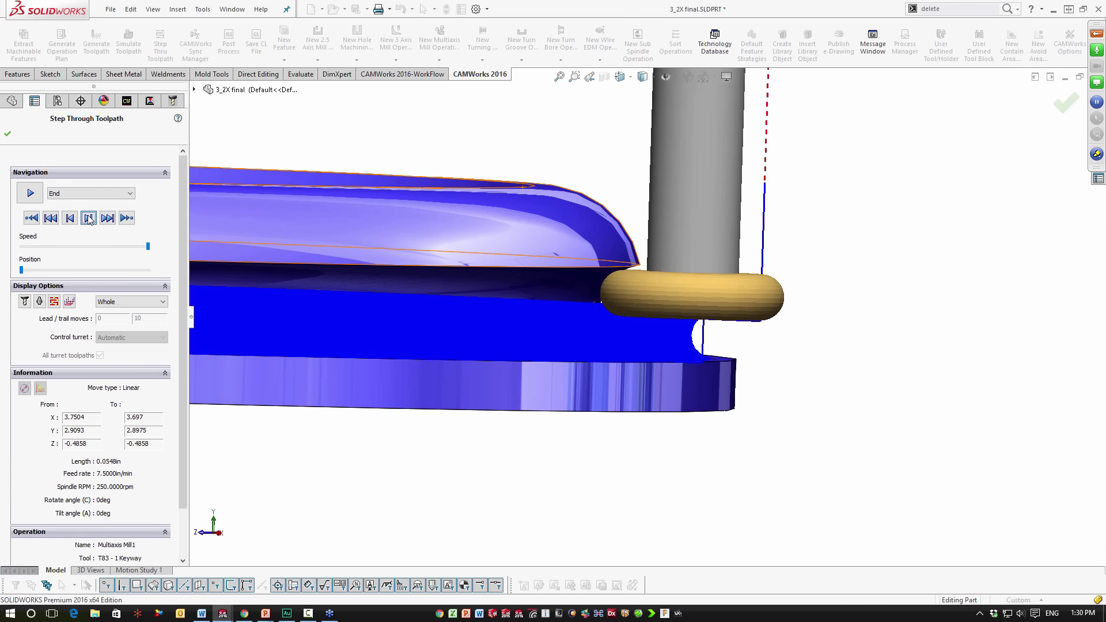
pyautogui.click(90, 219)
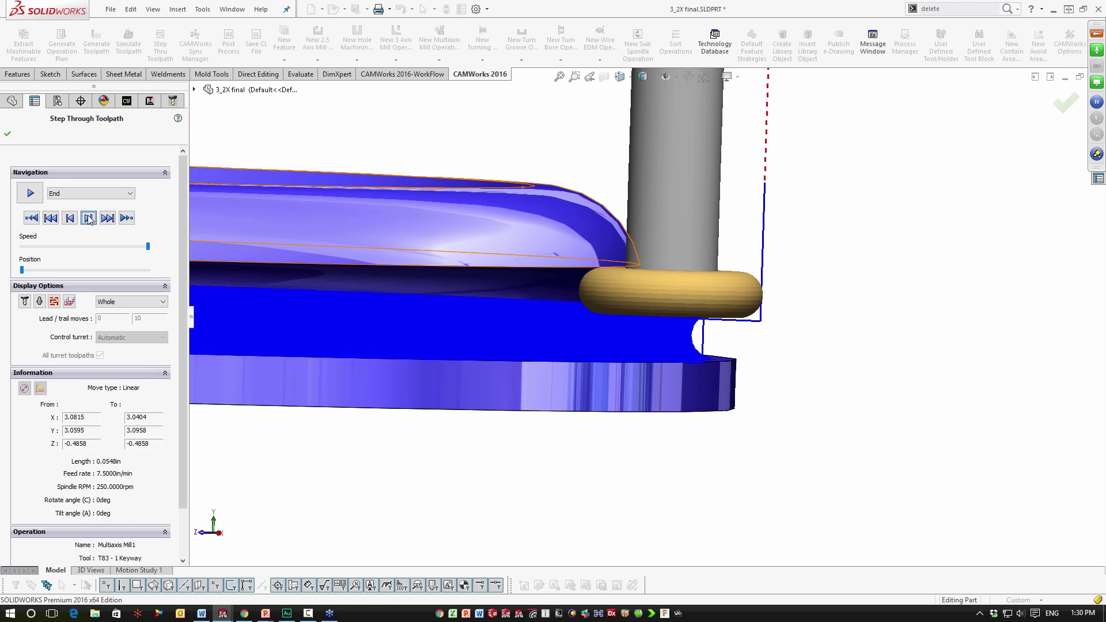
pyautogui.click(89, 219)
pyautogui.click(9, 130)
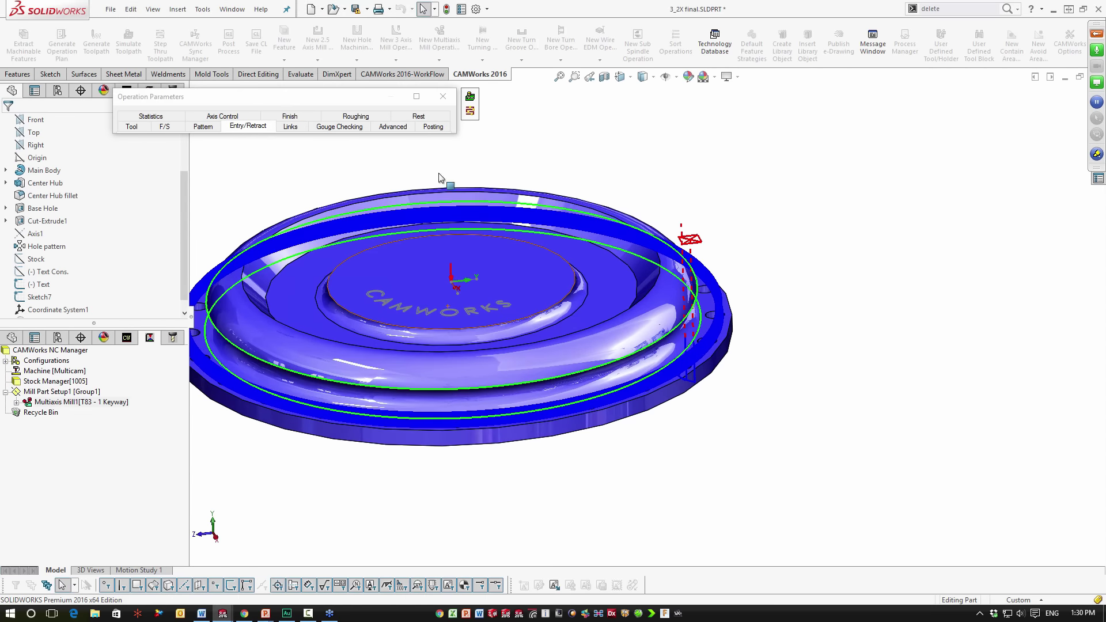
# Run the material removal simulation of the zigzag groove toolpath, and return to the operation parameters
pyautogui.click(470, 97)
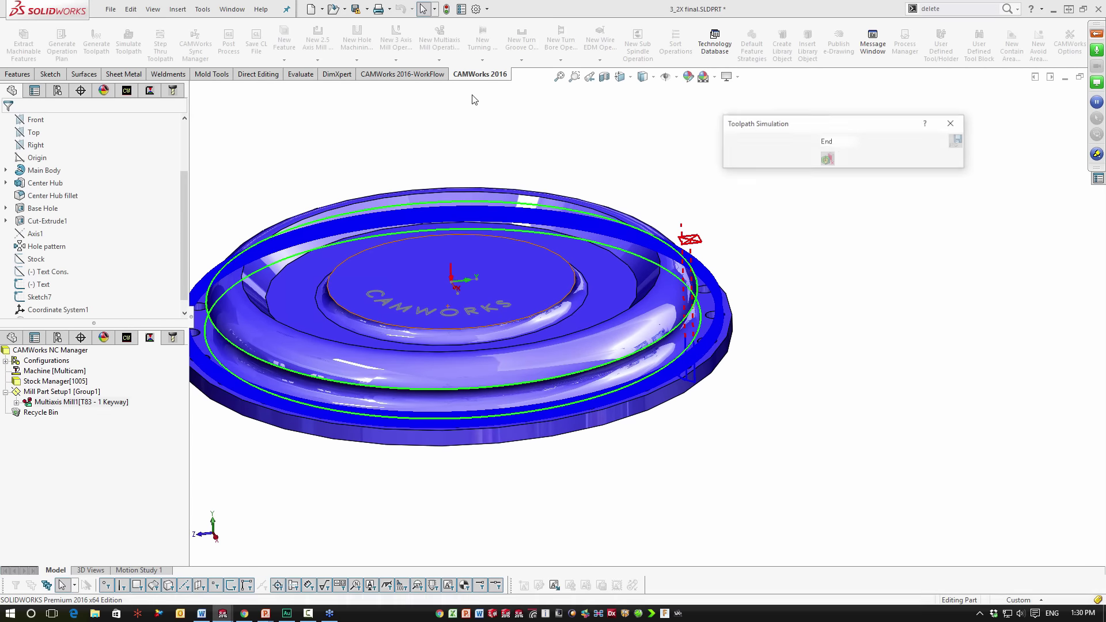
pyautogui.click(809, 142)
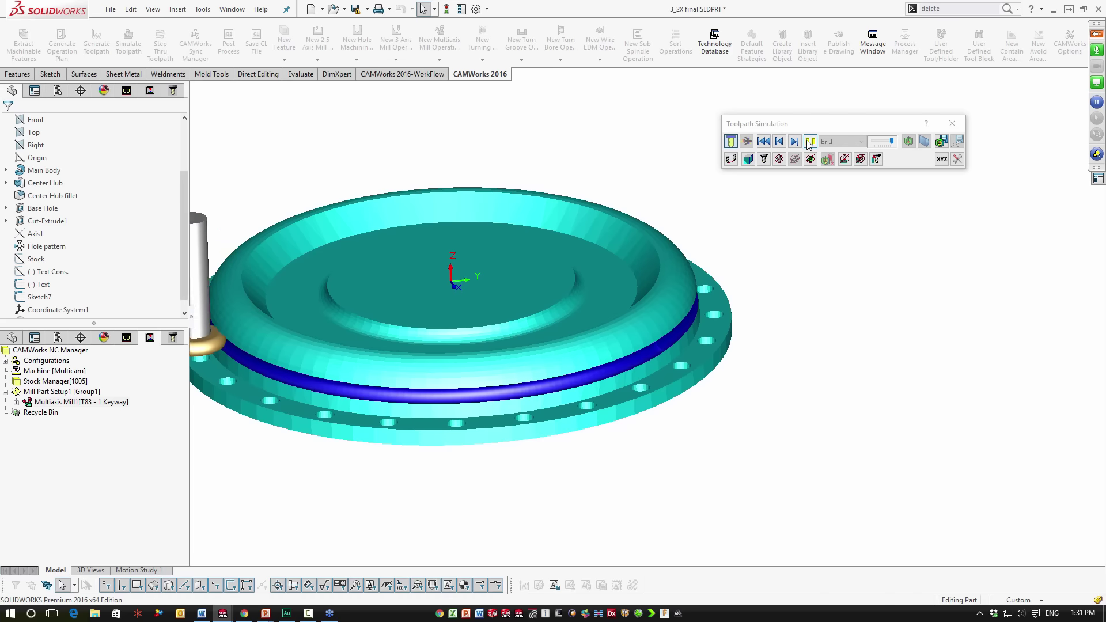
pyautogui.click(950, 129)
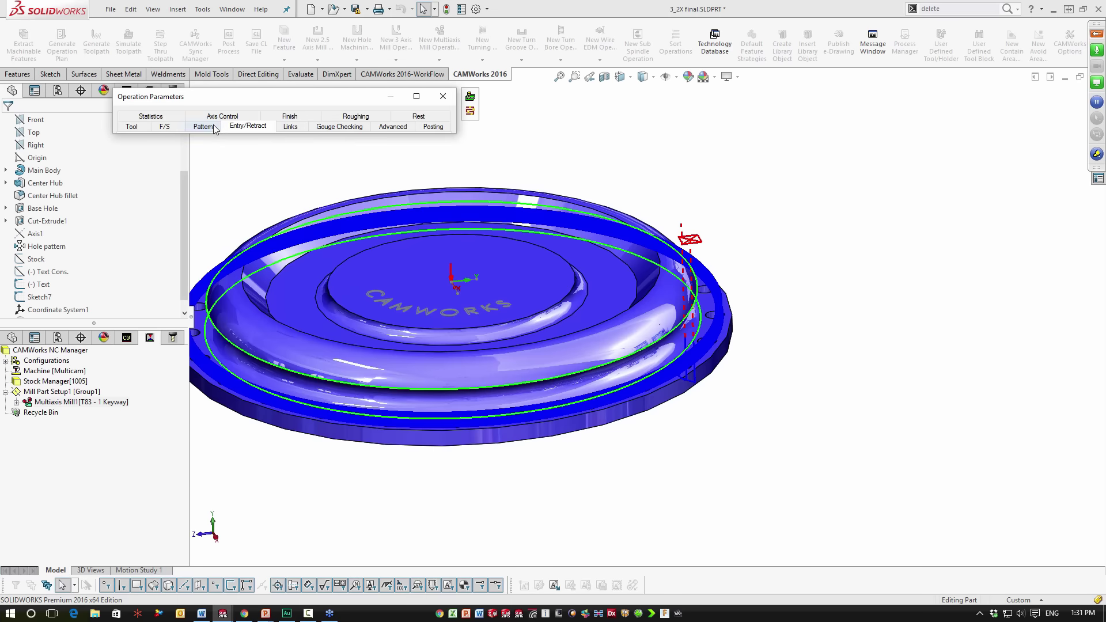
# Set the cutting direction pattern to Spiral with the first and last cuts closed, and preview the toolpath
pyautogui.click(225, 298)
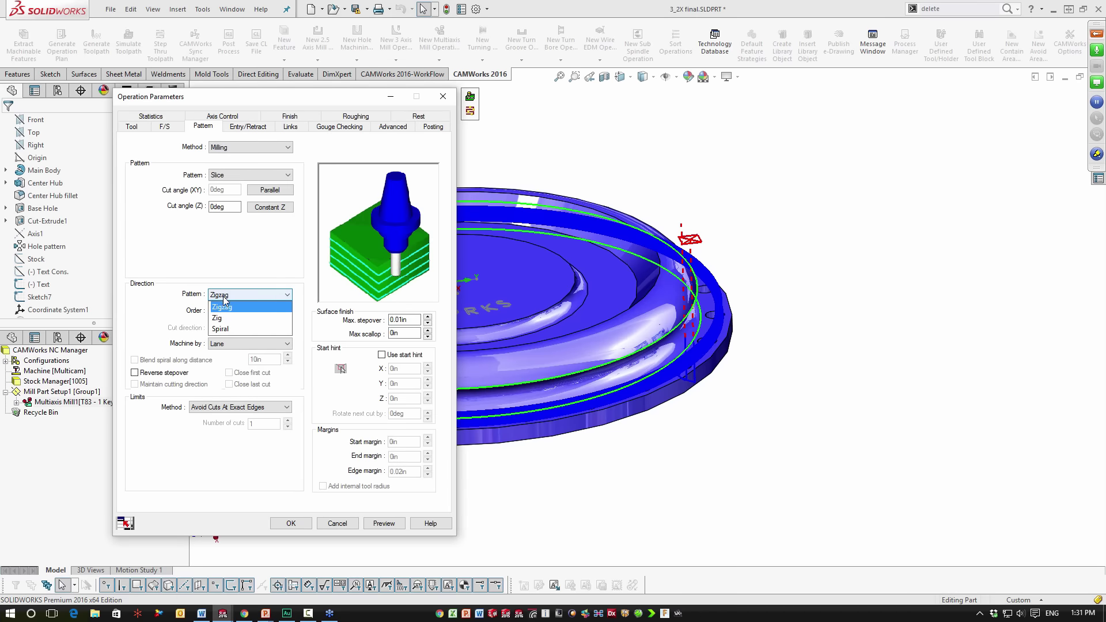
pyautogui.click(225, 323)
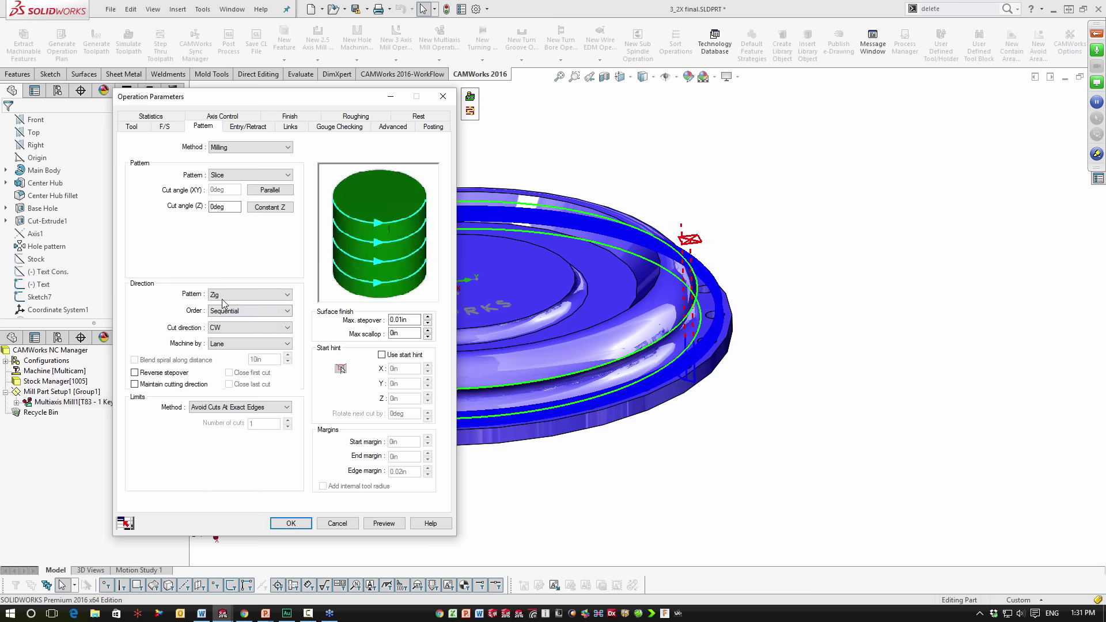
pyautogui.click(221, 299)
pyautogui.click(229, 328)
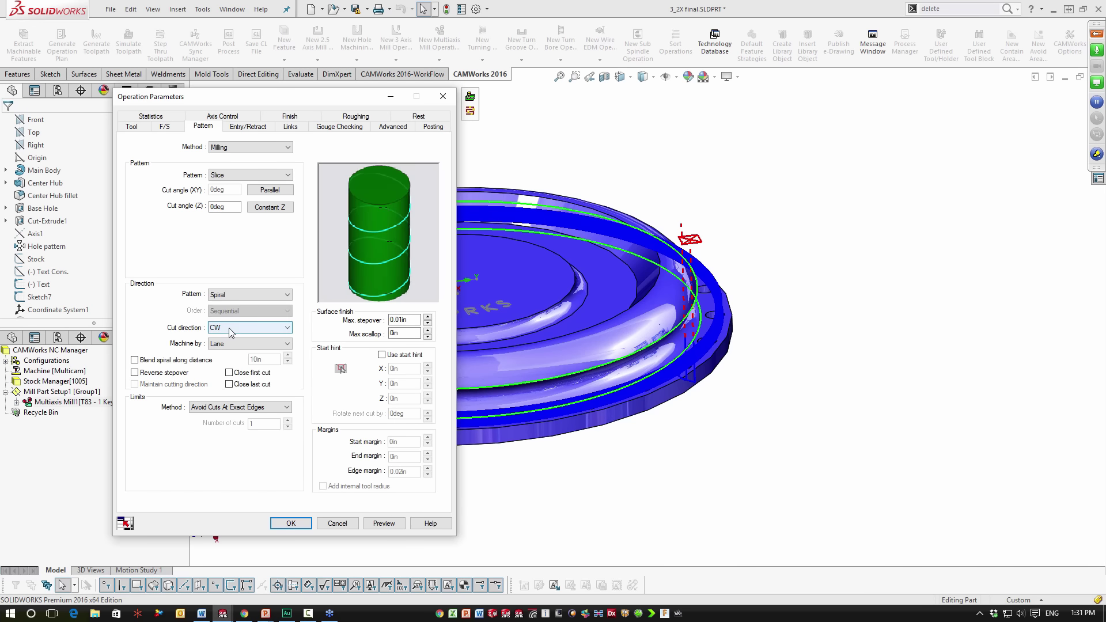
pyautogui.click(229, 373)
pyautogui.click(228, 384)
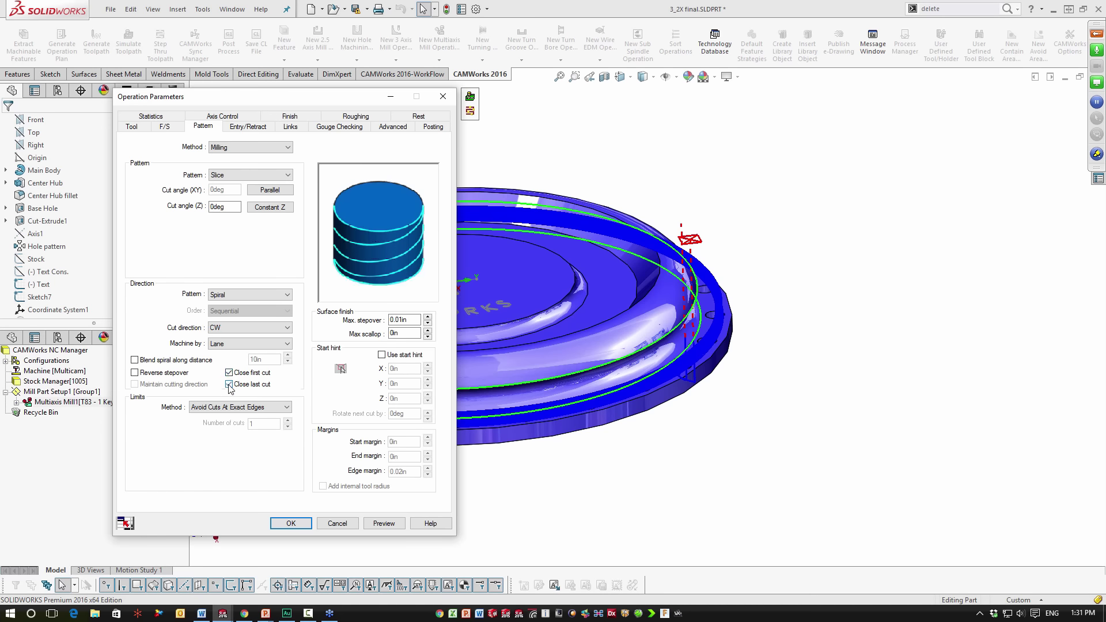
pyautogui.click(384, 522)
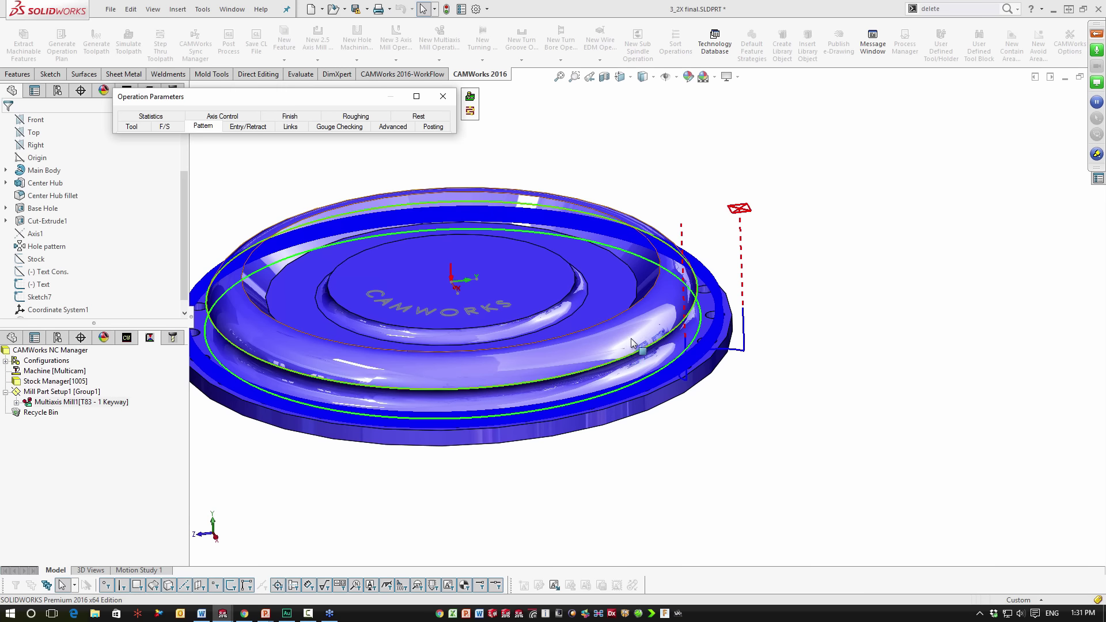
# Simulate the spiral groove toolpath on the stock and view the cut from the side
pyautogui.moveTo(630, 337); pyautogui.dragTo(588, 173, button='middle')
pyautogui.click(470, 110)
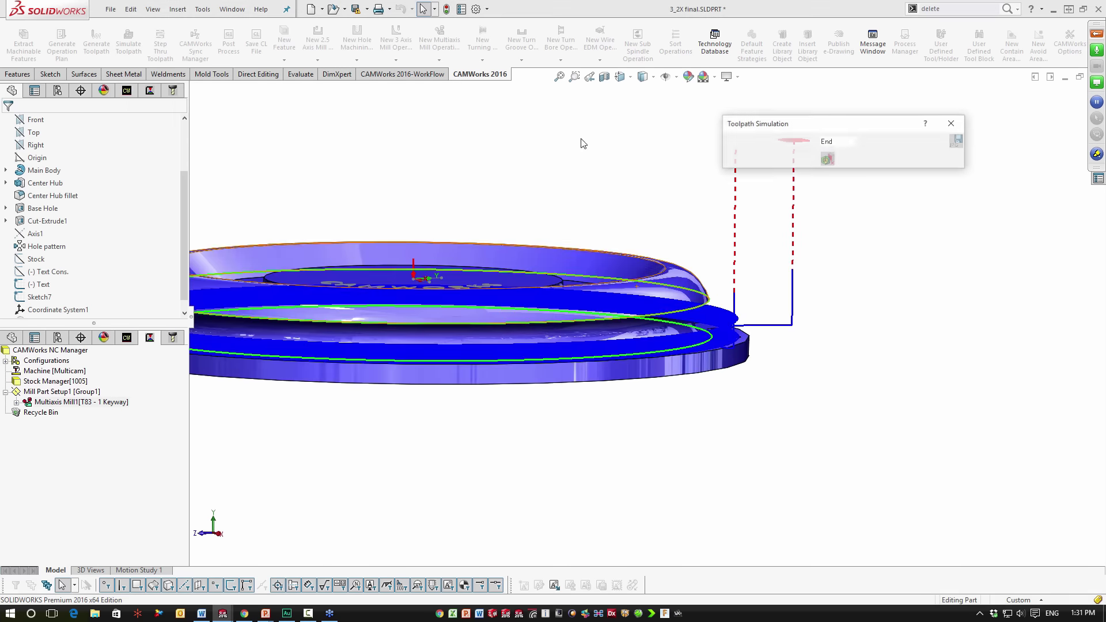
pyautogui.click(810, 141)
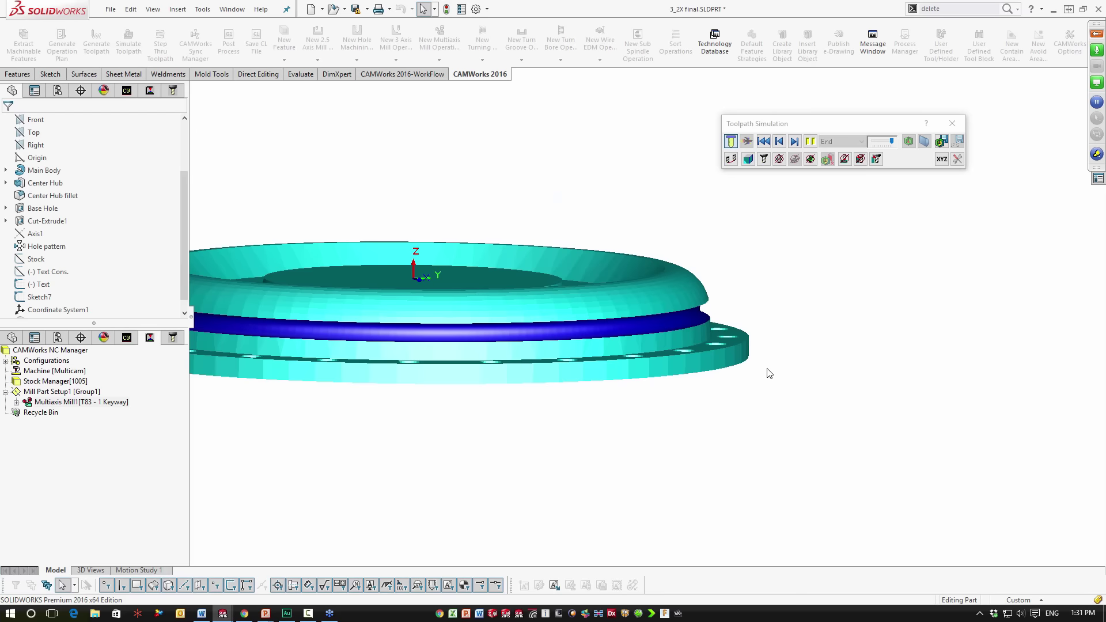
pyautogui.moveTo(767, 371); pyautogui.dragTo(471, 329, button='middle')
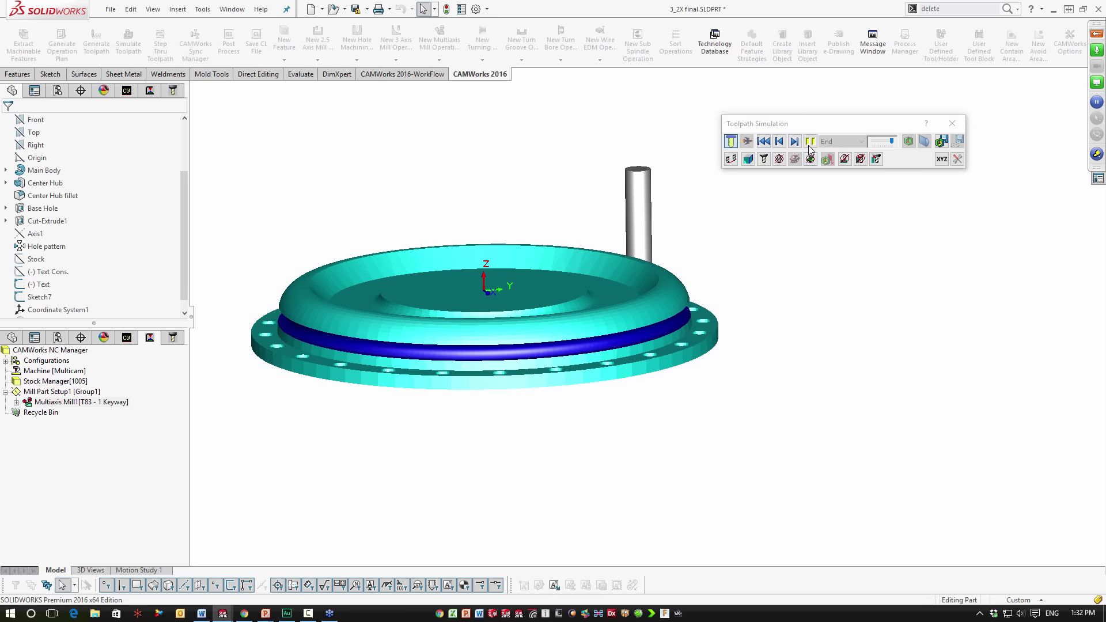
# Raise the simulation's stock/tool deviation toward quality, restart and run the simulation, and close it
pyautogui.click(958, 160)
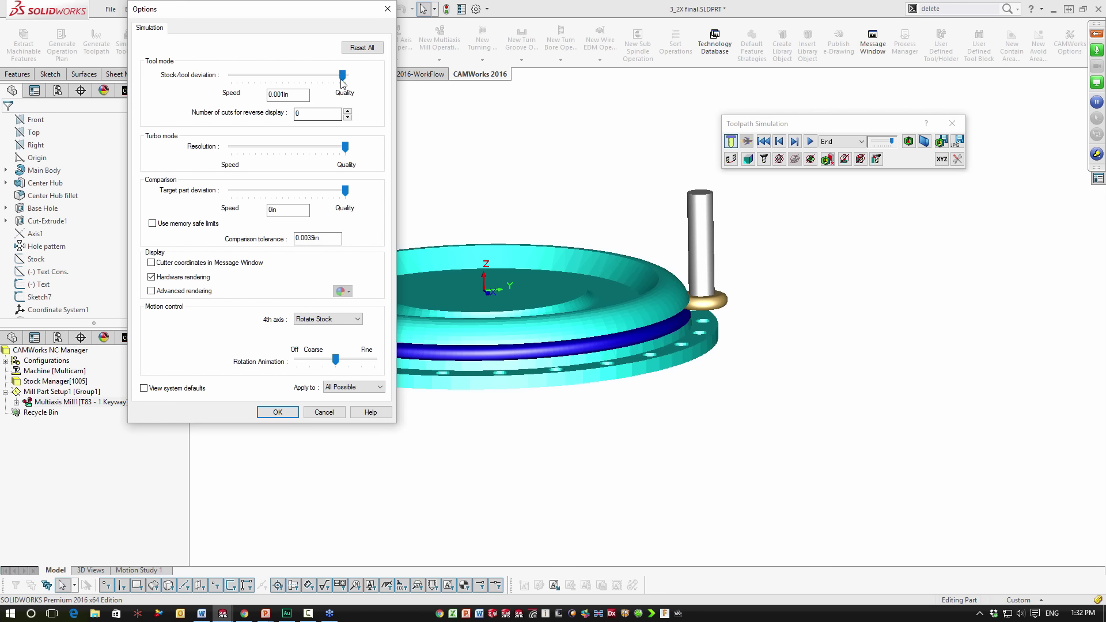
pyautogui.click(344, 76)
pyautogui.click(277, 413)
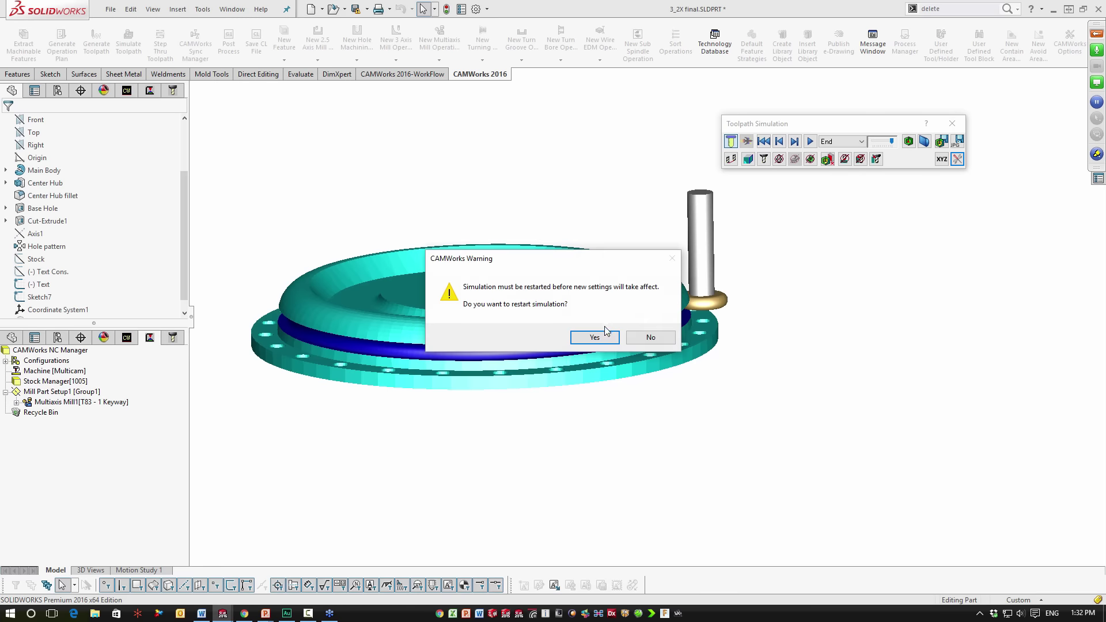
pyautogui.click(600, 337)
pyautogui.click(811, 142)
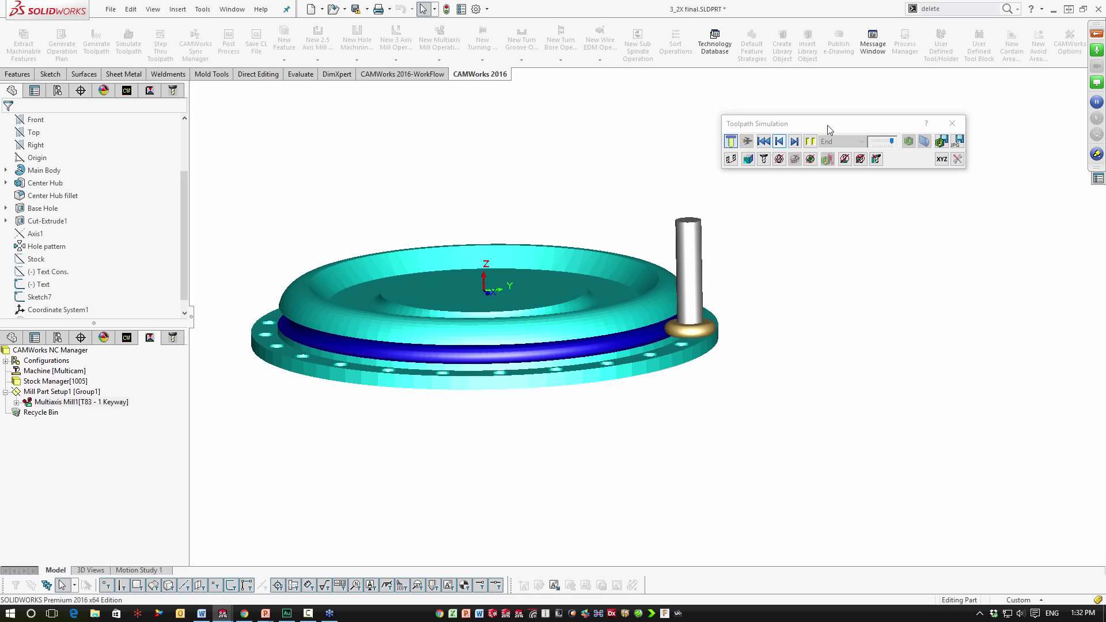
pyautogui.click(951, 123)
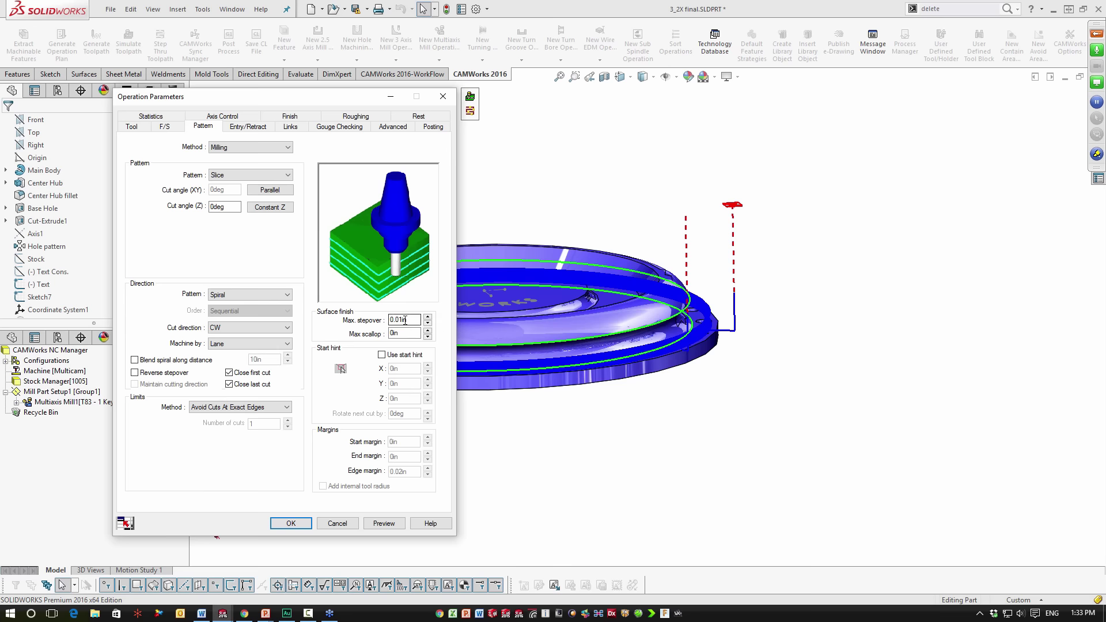
# Set the maximum stepover to 0.060 in and preview the wider-spaced spiral passes in the groove
pyautogui.click(406, 319)
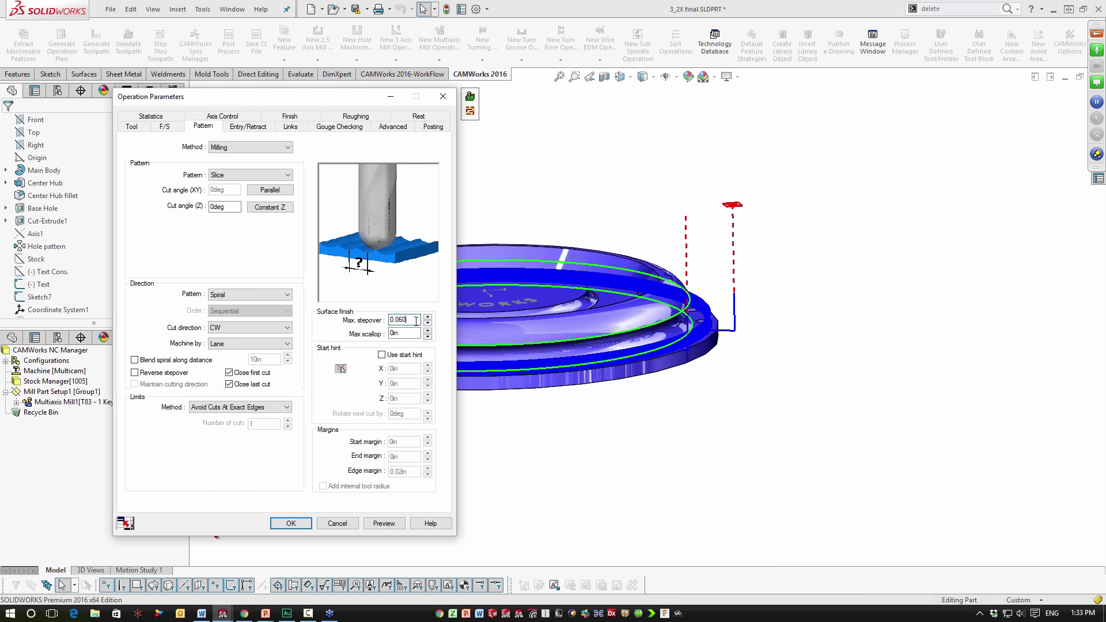
pyautogui.click(384, 523)
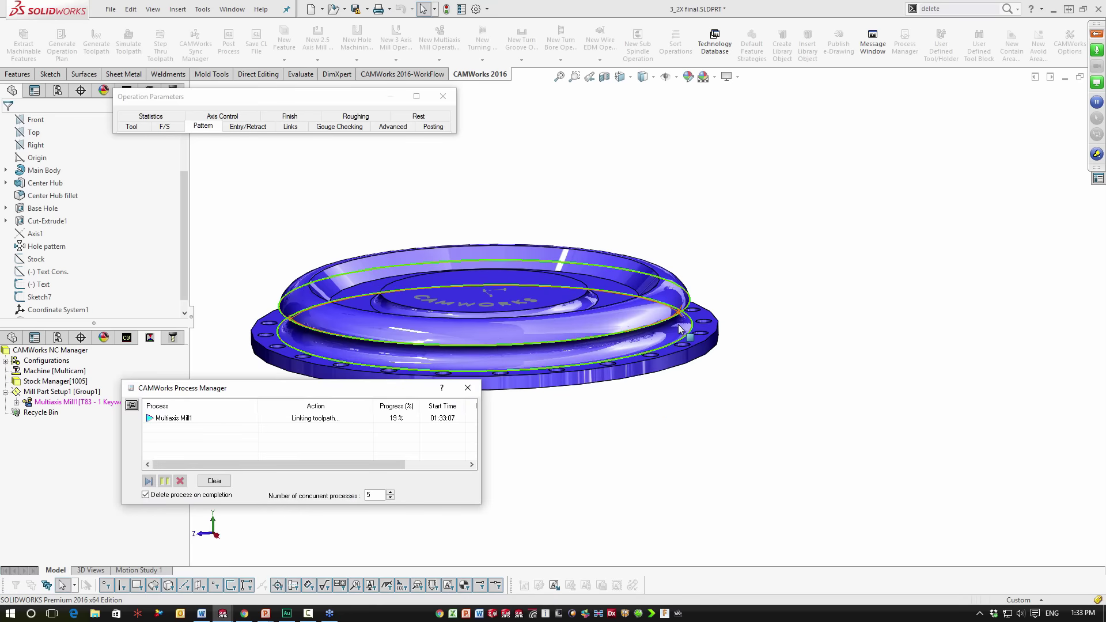
pyautogui.scroll(-5, 696, 313)
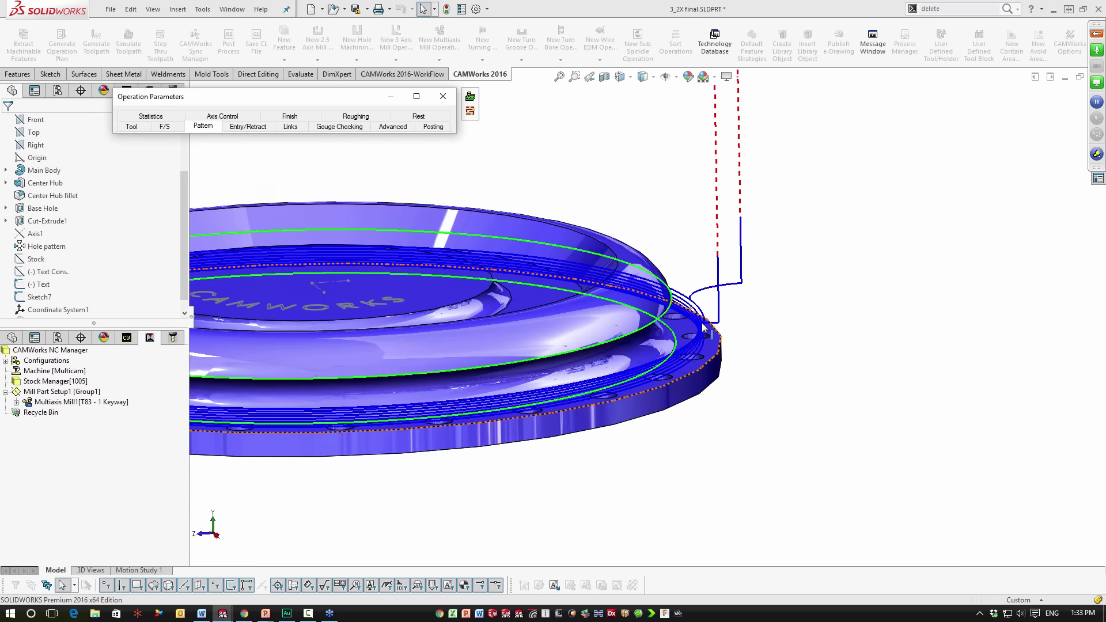
pyautogui.moveTo(699, 311); pyautogui.dragTo(699, 297, button='middle')
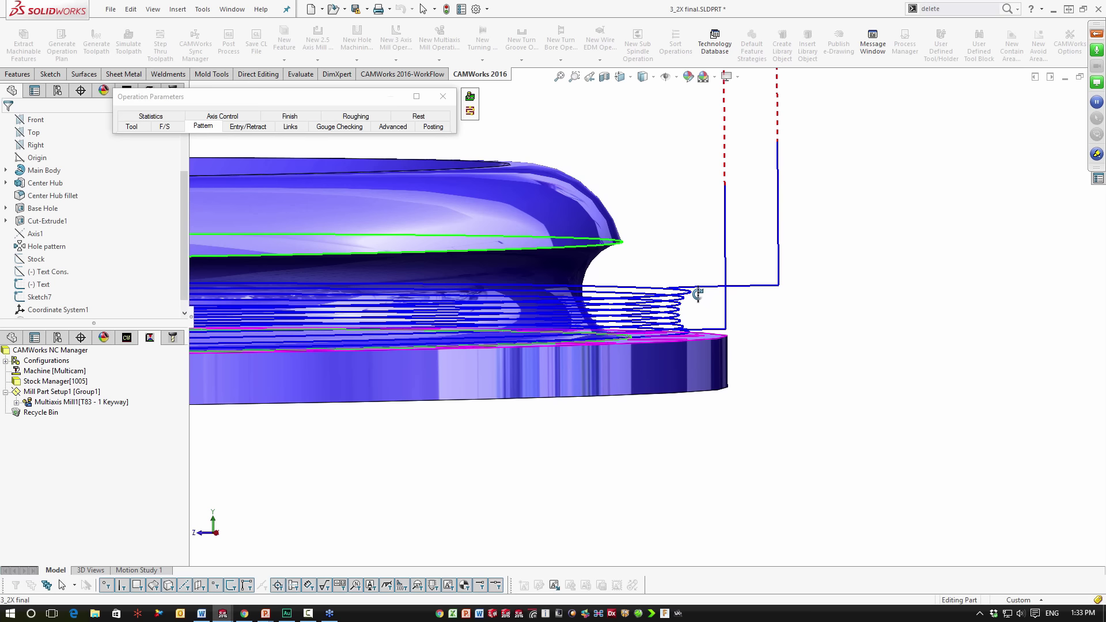
# Enable roughing multi passes for the groove operation with 2 passes spaced .125 in, and preview the toolpath
pyautogui.click(360, 118)
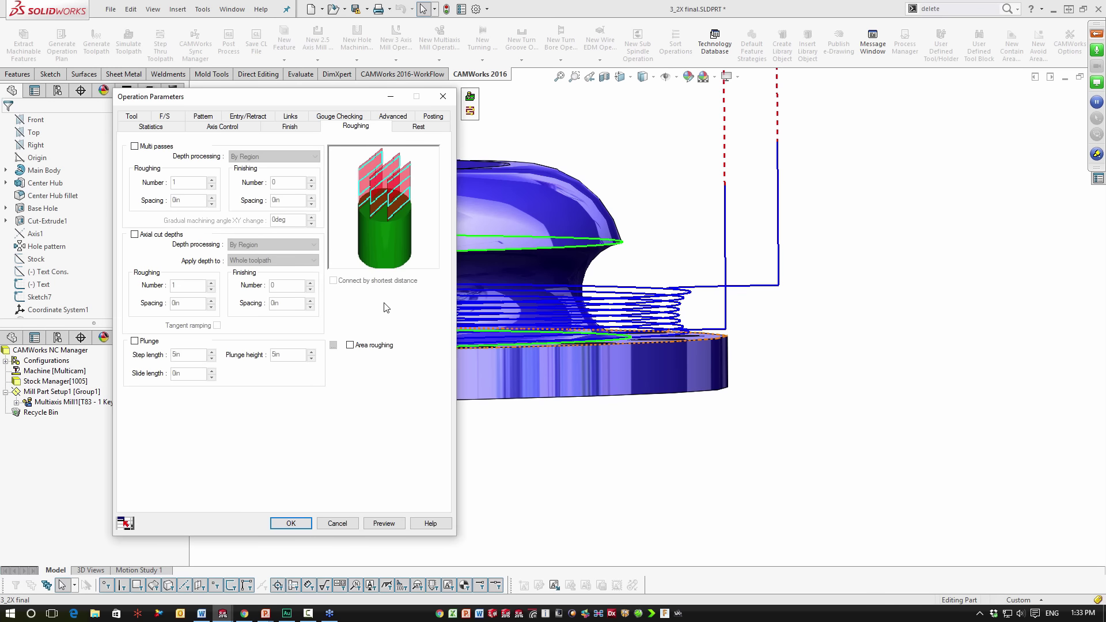
pyautogui.click(134, 146)
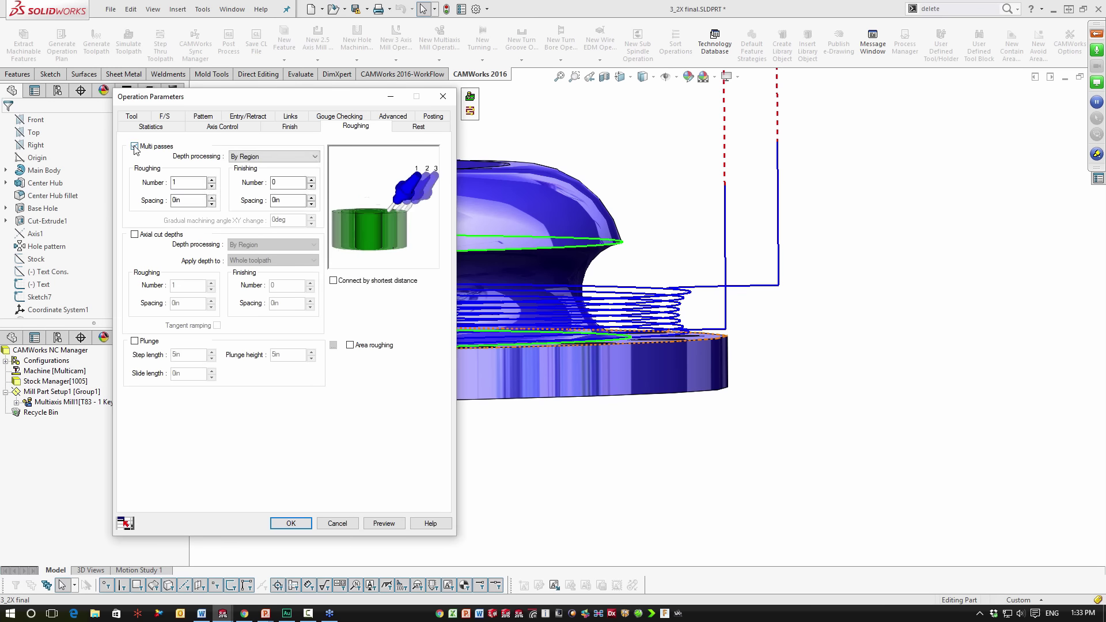
pyautogui.click(211, 180)
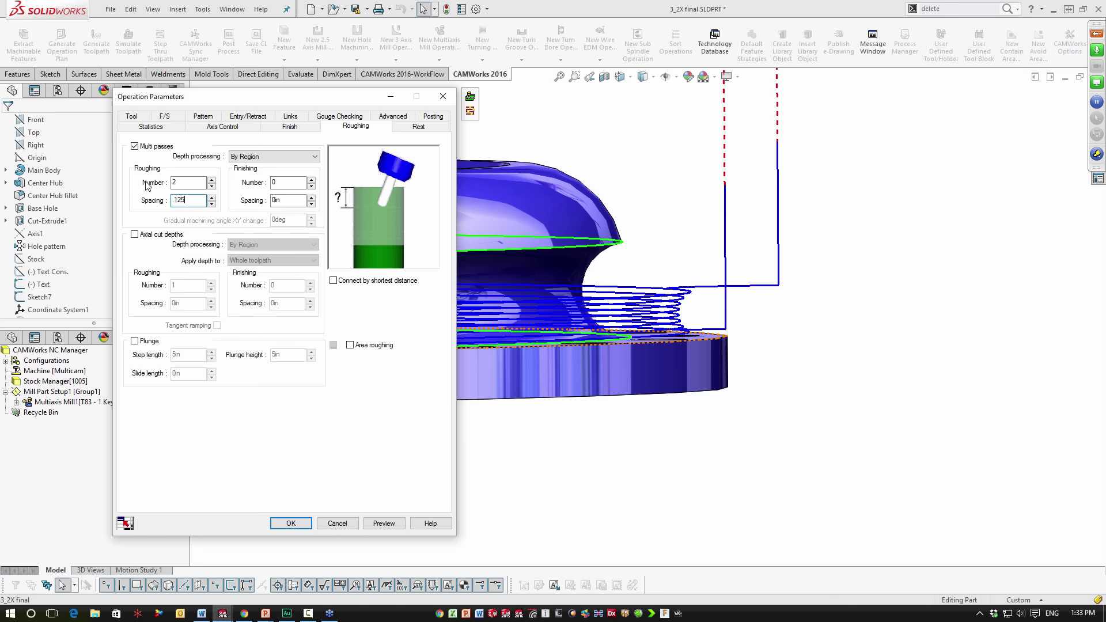
pyautogui.click(384, 523)
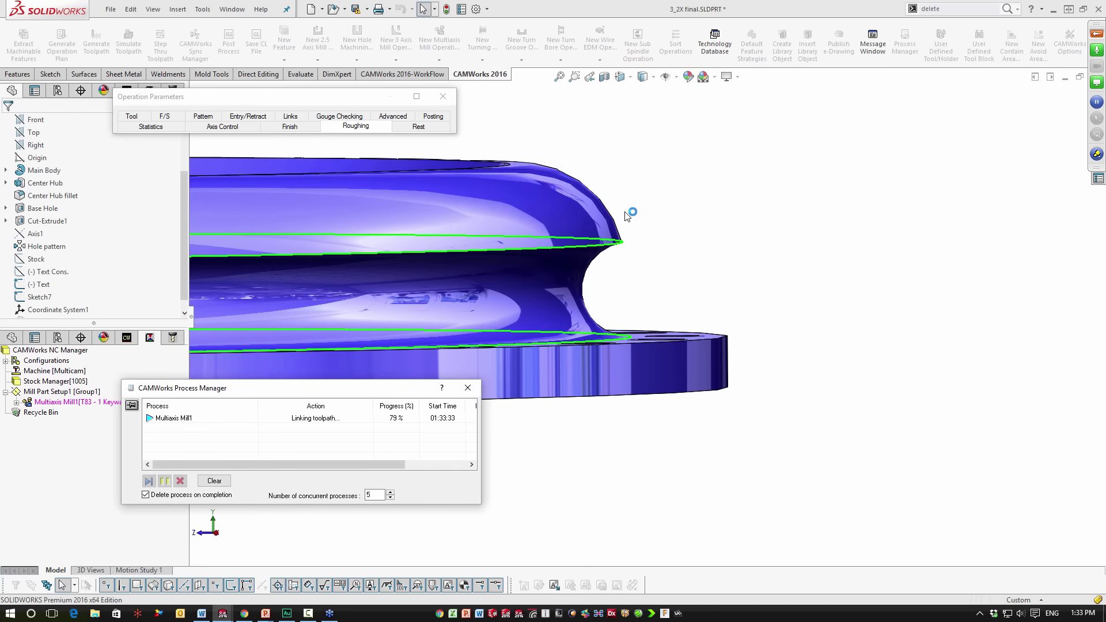
# Simulate the multi-pass groove toolpath, close the simulation, and accept the operation parameters without regenerating toolpaths
pyautogui.moveTo(627, 216); pyautogui.dragTo(509, 109, button='middle')
pyautogui.click(470, 96)
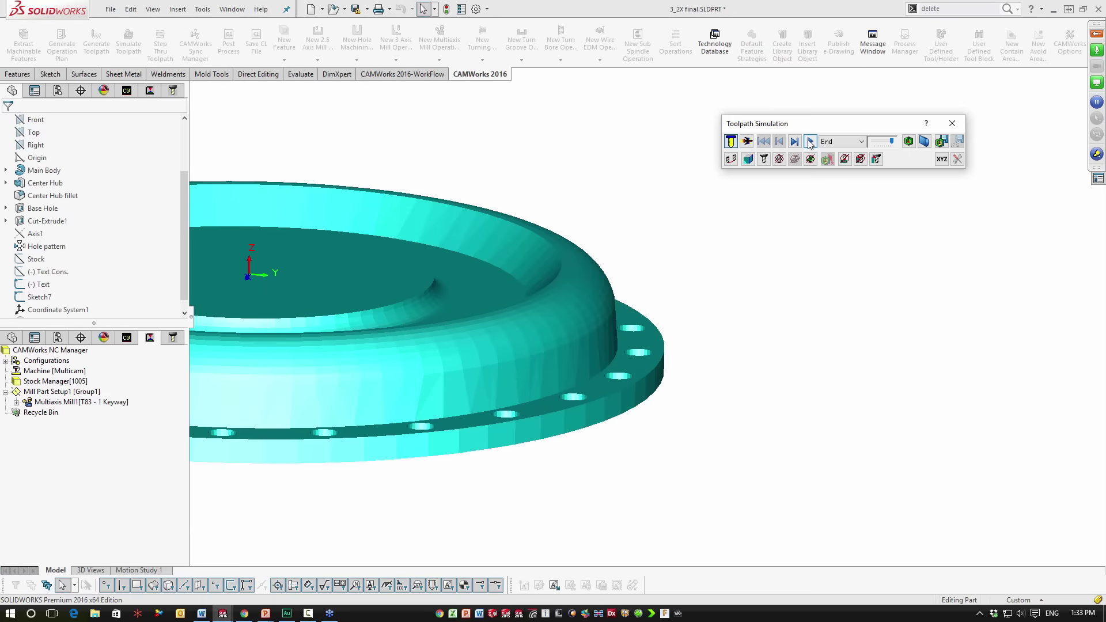
pyautogui.click(810, 143)
pyautogui.scroll(3, 614, 334)
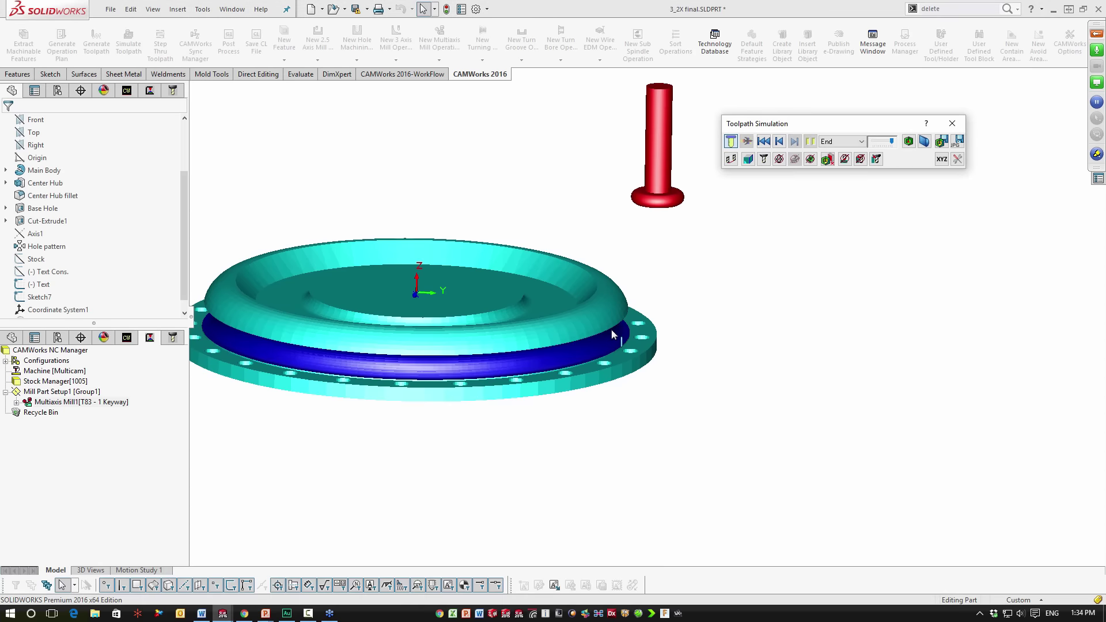
pyautogui.click(952, 124)
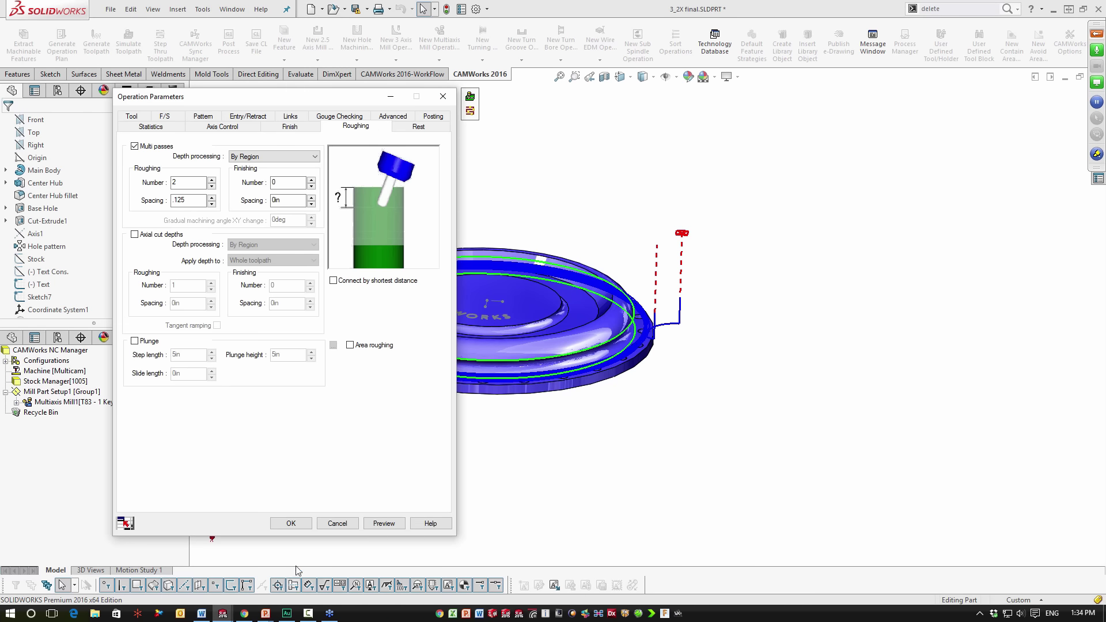
pyautogui.click(291, 524)
pyautogui.click(660, 334)
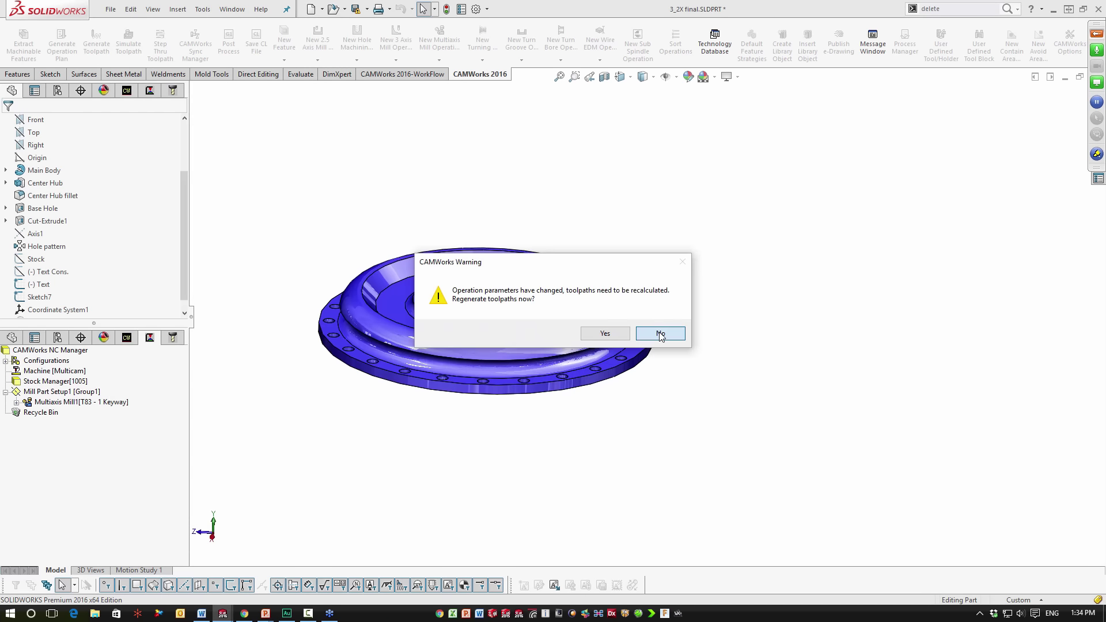
# Switch to the DeburrInner-1 part and examine the fillet face where the cross hole meets the inner bore
pyautogui.hotkey('ctrl', 'Tab')
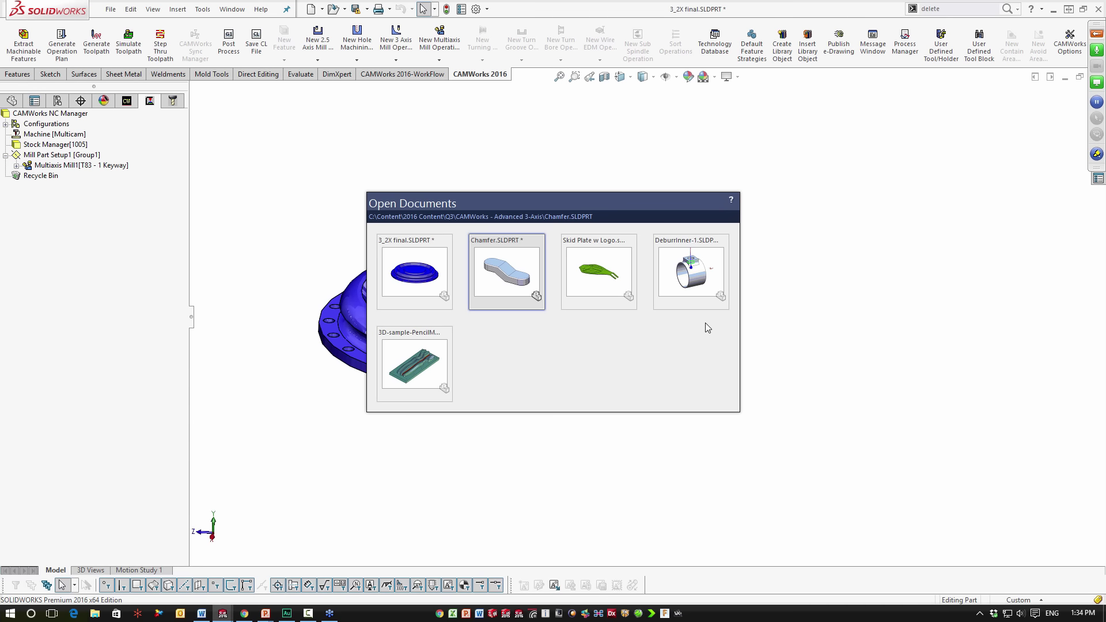
pyautogui.hotkey('ctrl', 'Tab')
pyautogui.hotkey('ctrl', 'Tab')
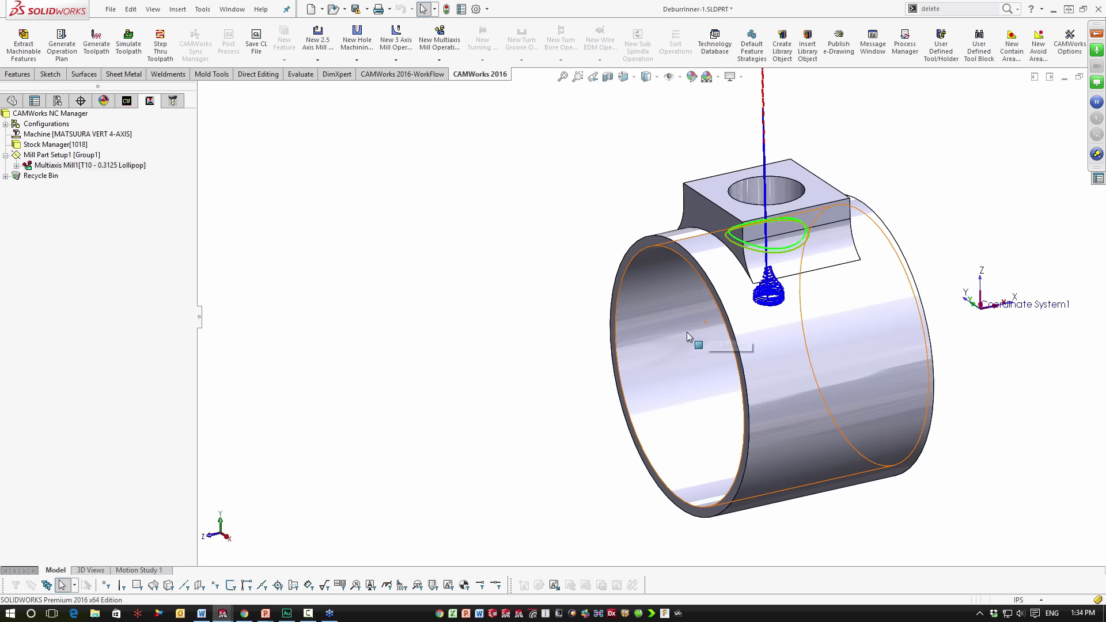
pyautogui.moveTo(743, 345); pyautogui.dragTo(764, 314, button='middle')
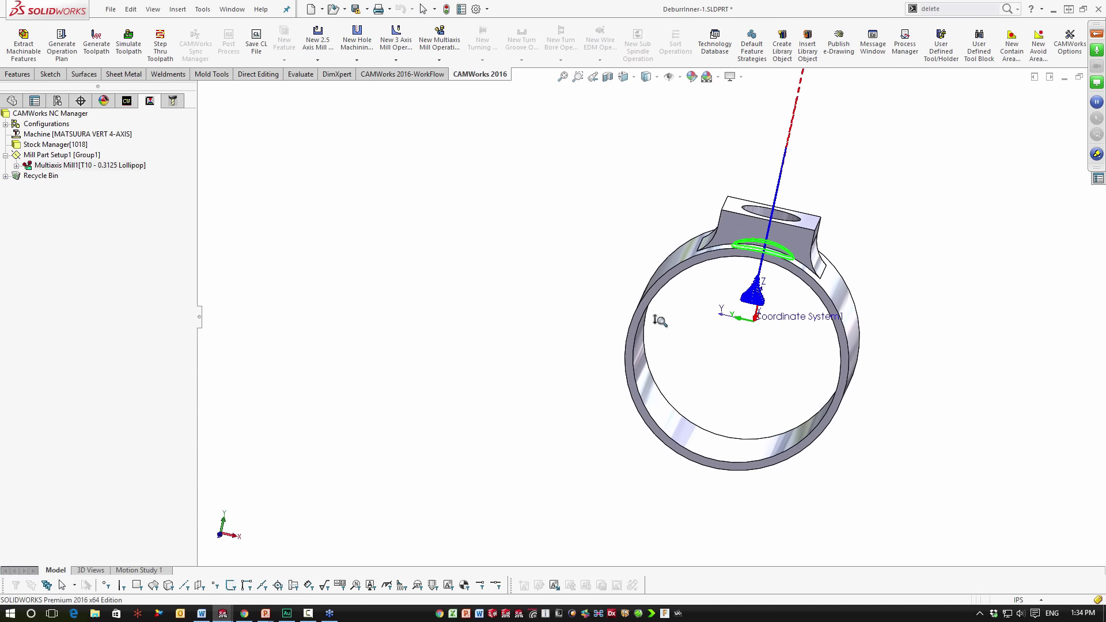
pyautogui.keyDown('ctrl'); pyautogui.moveTo(694, 311); pyautogui.dragTo(628, 276, button='middle'); pyautogui.keyUp('ctrl')
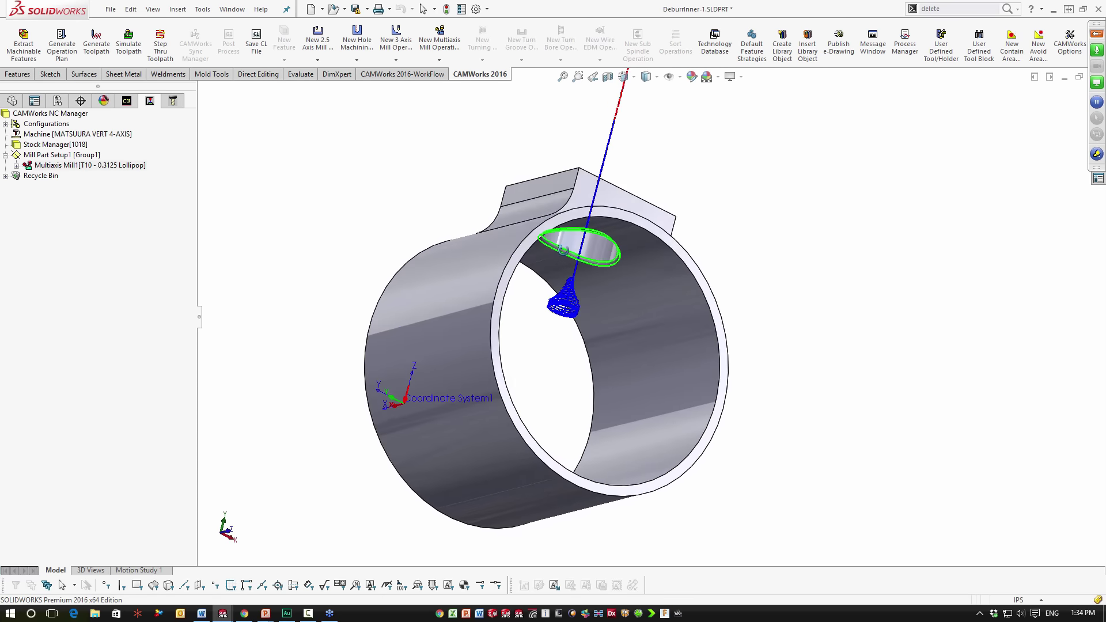
pyautogui.scroll(-3, 655, 256)
pyautogui.scroll(-5, 617, 254)
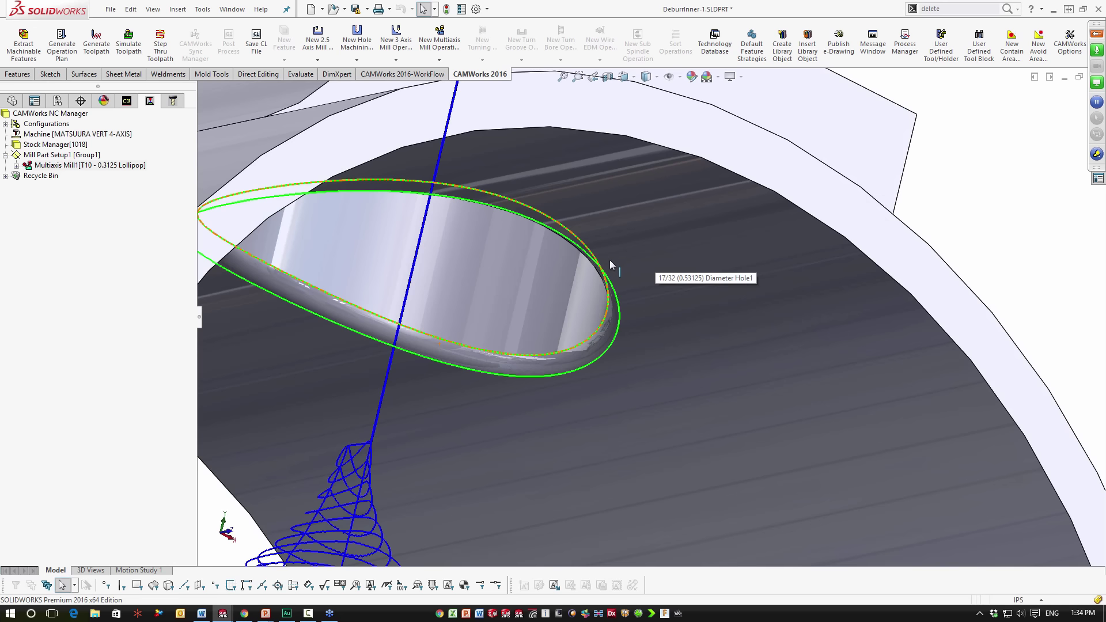
pyautogui.click(612, 324)
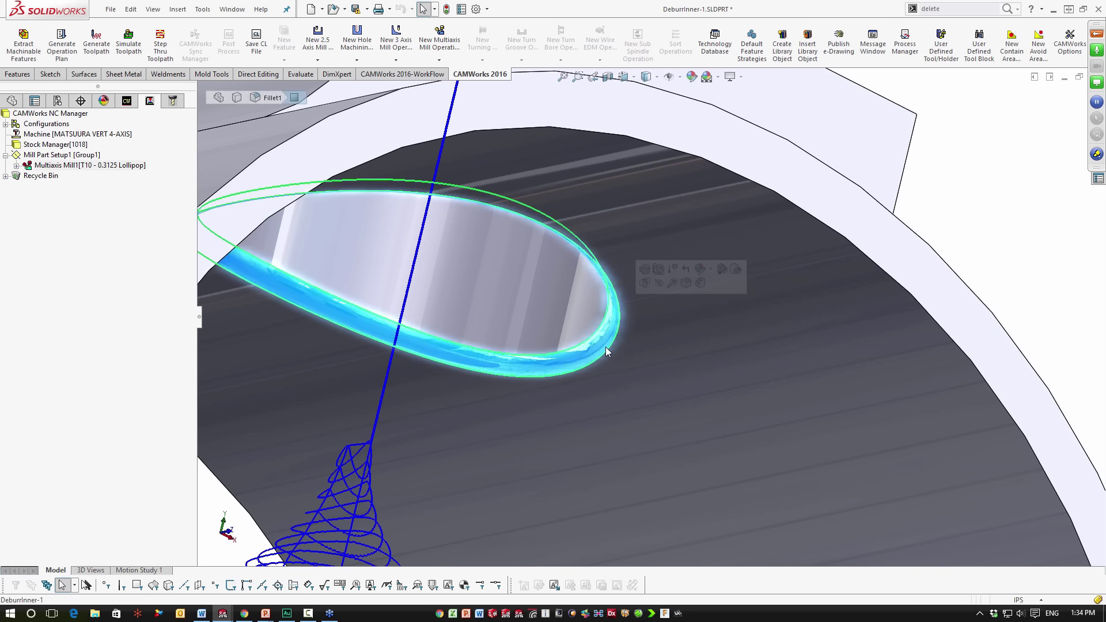
pyautogui.scroll(5, 606, 347)
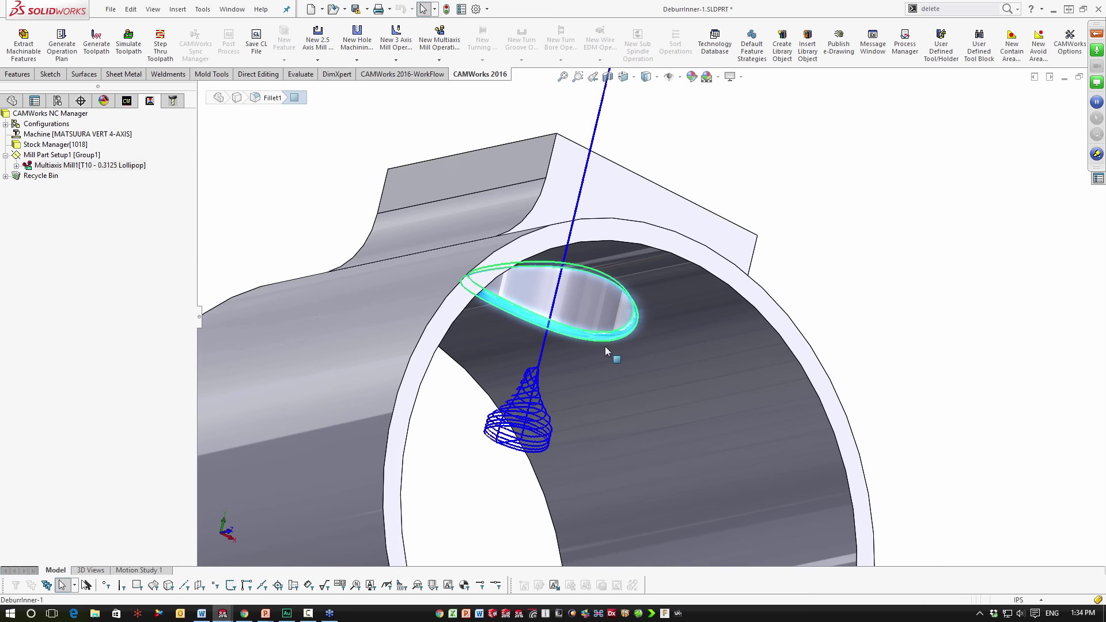
# Add a configuration named STOCK to the DeburrInner-1 part
pyautogui.click(11, 101)
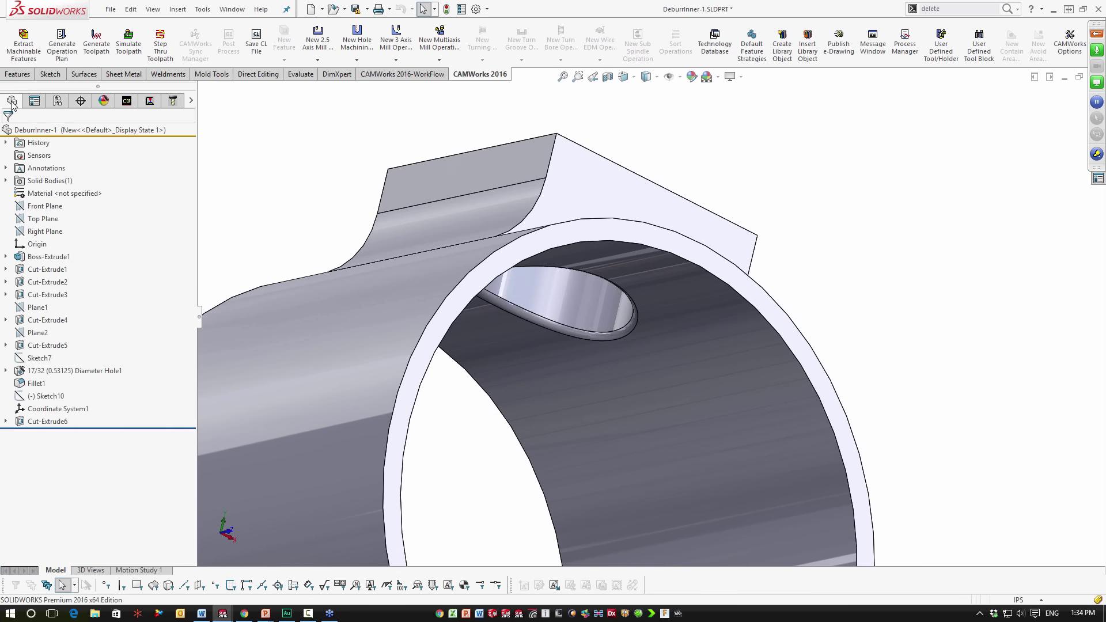
pyautogui.click(57, 102)
pyautogui.rightClick(72, 162)
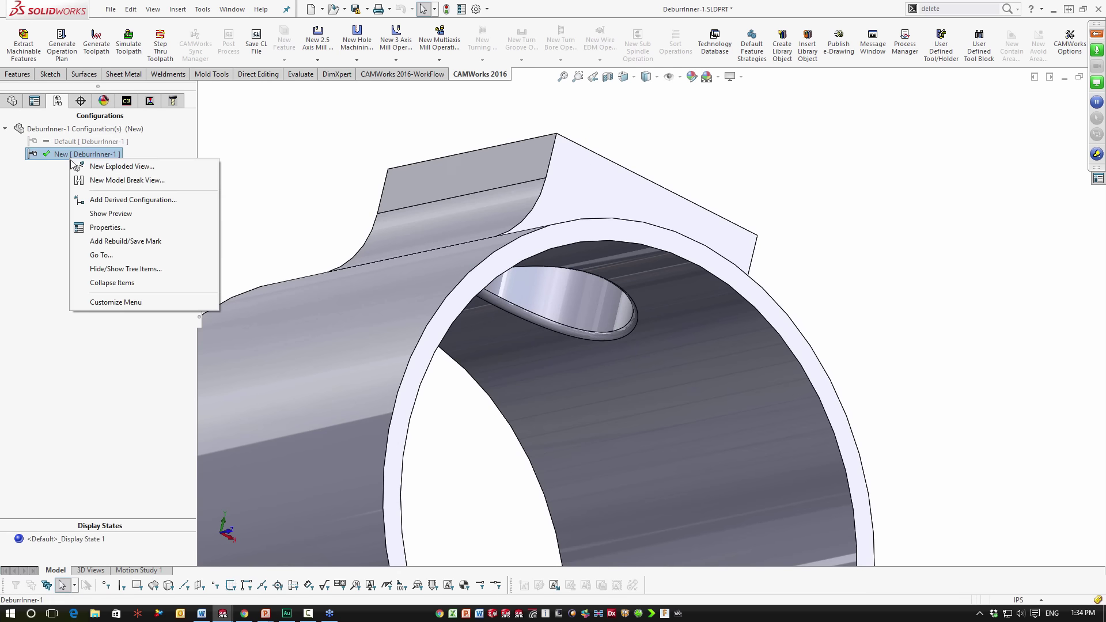
pyautogui.rightClick(87, 126)
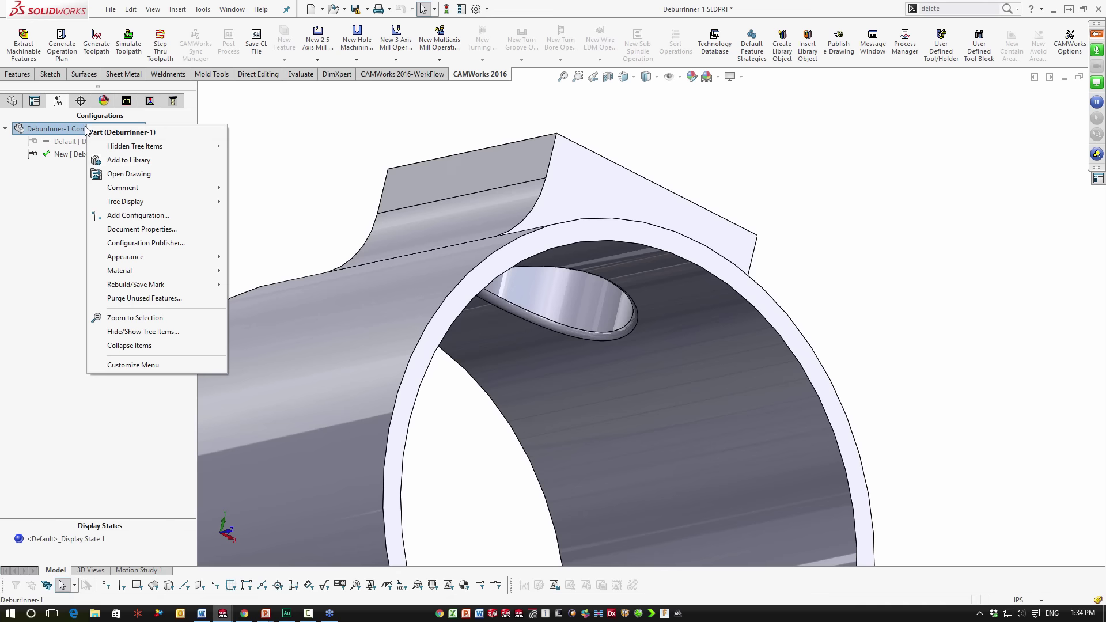
pyautogui.click(133, 215)
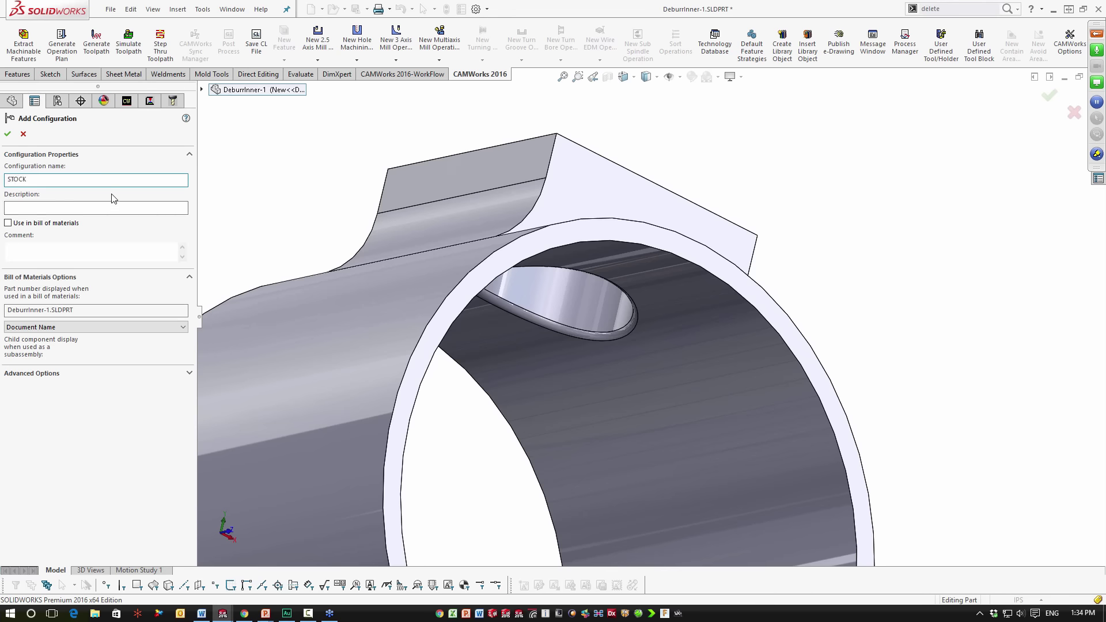
pyautogui.click(7, 135)
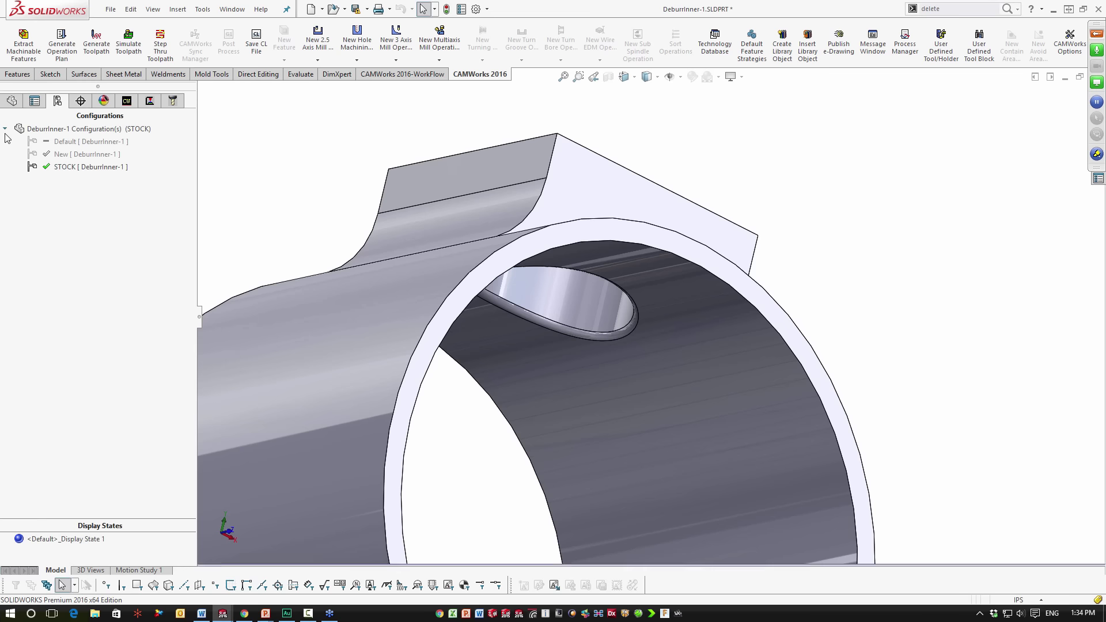
# Remove the fillet face around the cross hole inside the bore using Delete Face with Delete and Patch
pyautogui.click(943, 10)
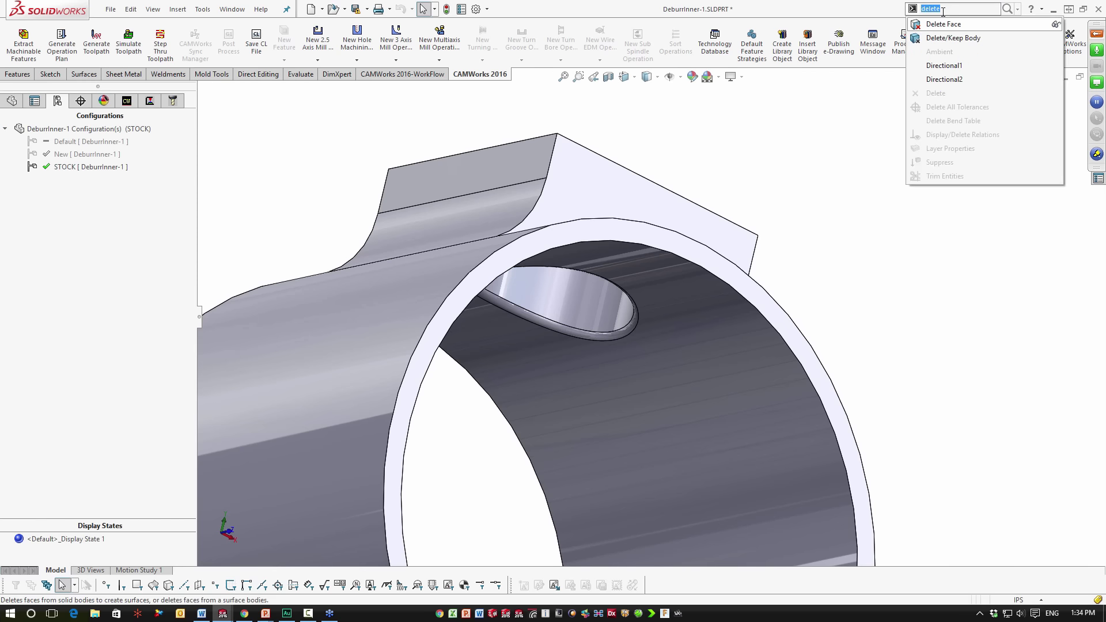
pyautogui.click(951, 27)
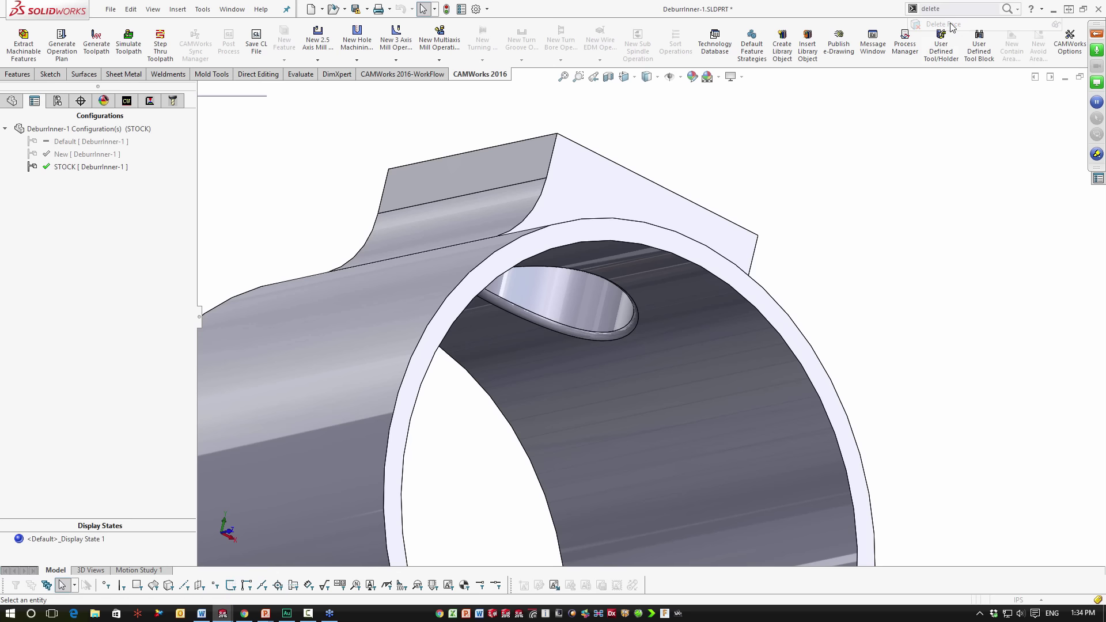
pyautogui.click(635, 323)
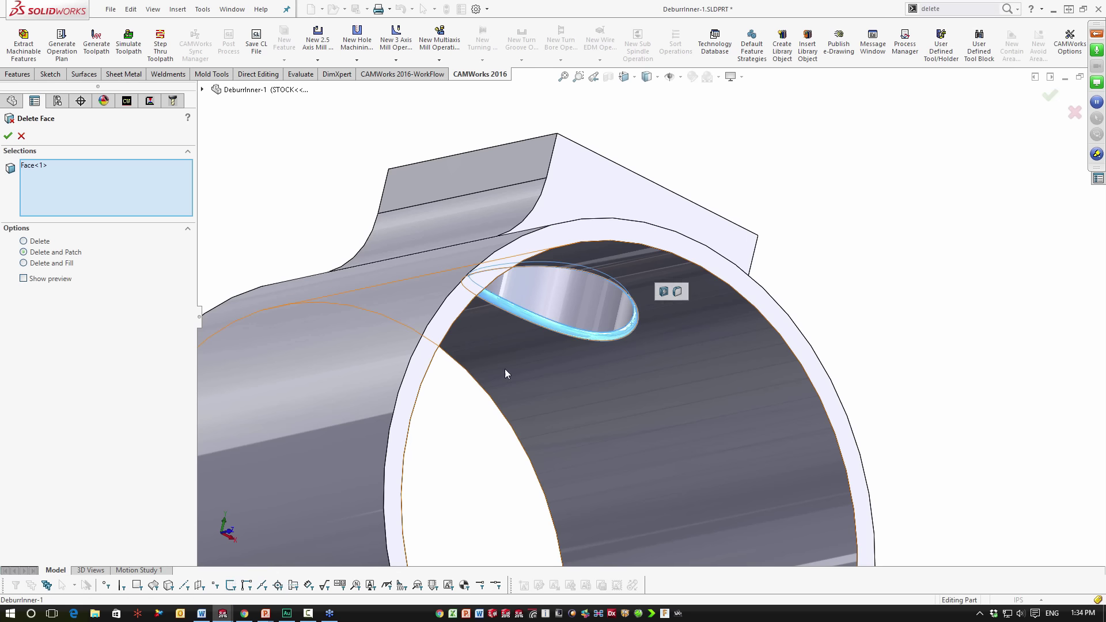
pyautogui.click(7, 136)
pyautogui.scroll(-5, 633, 311)
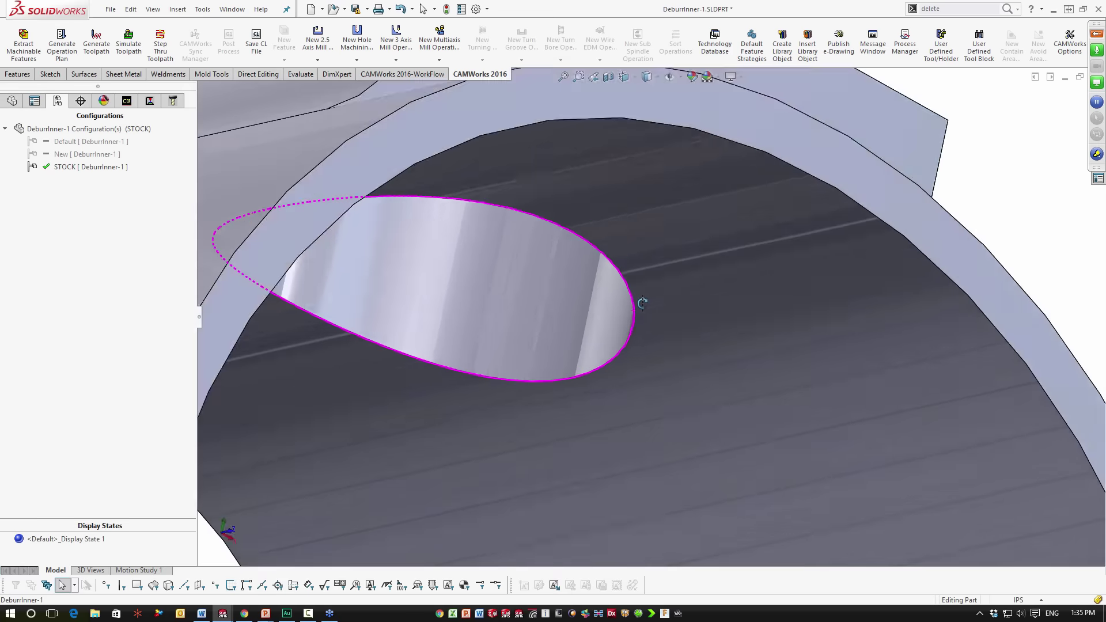
pyautogui.moveTo(641, 303); pyautogui.dragTo(594, 322, button='middle')
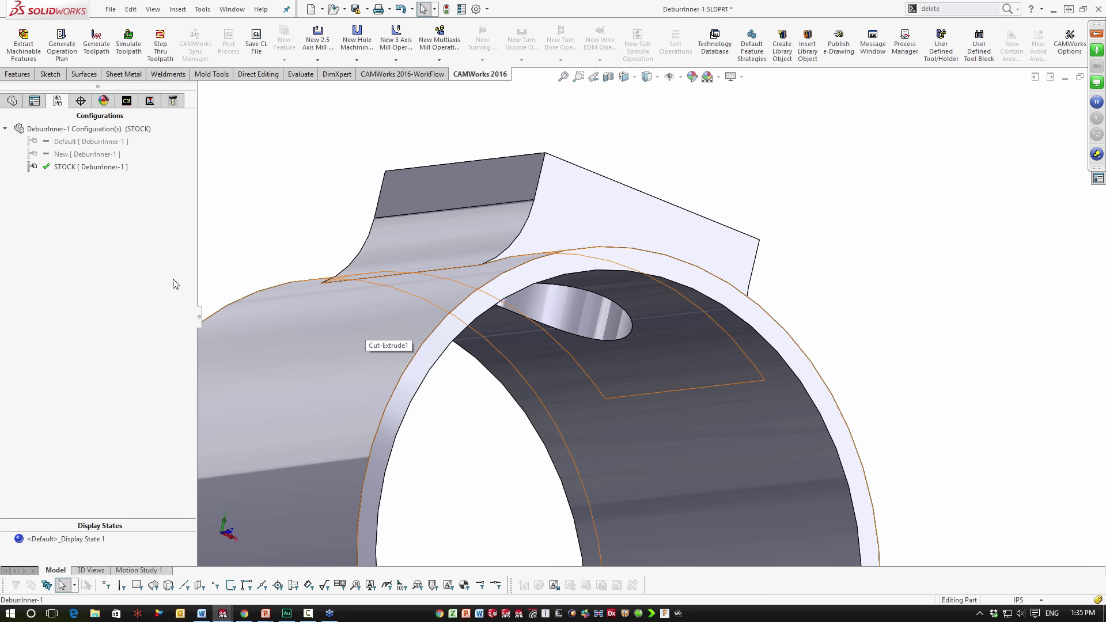
# Activate the New configuration and open its CAMWorks feature data with a Light rebuild
pyautogui.click(14, 103)
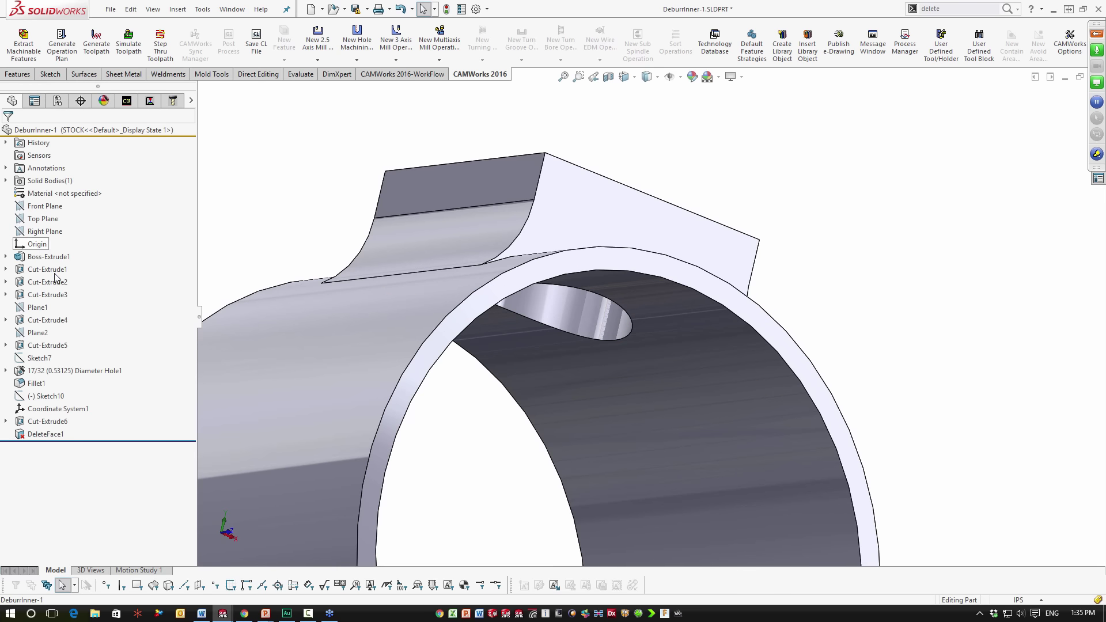
pyautogui.click(66, 103)
pyautogui.doubleClick(69, 154)
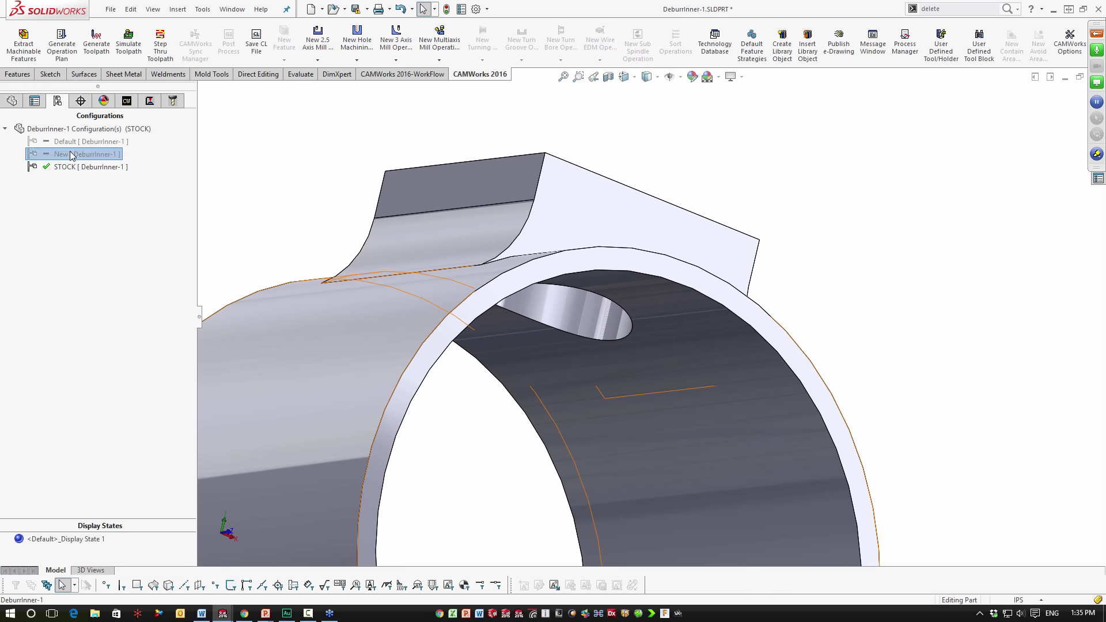
pyautogui.click(128, 105)
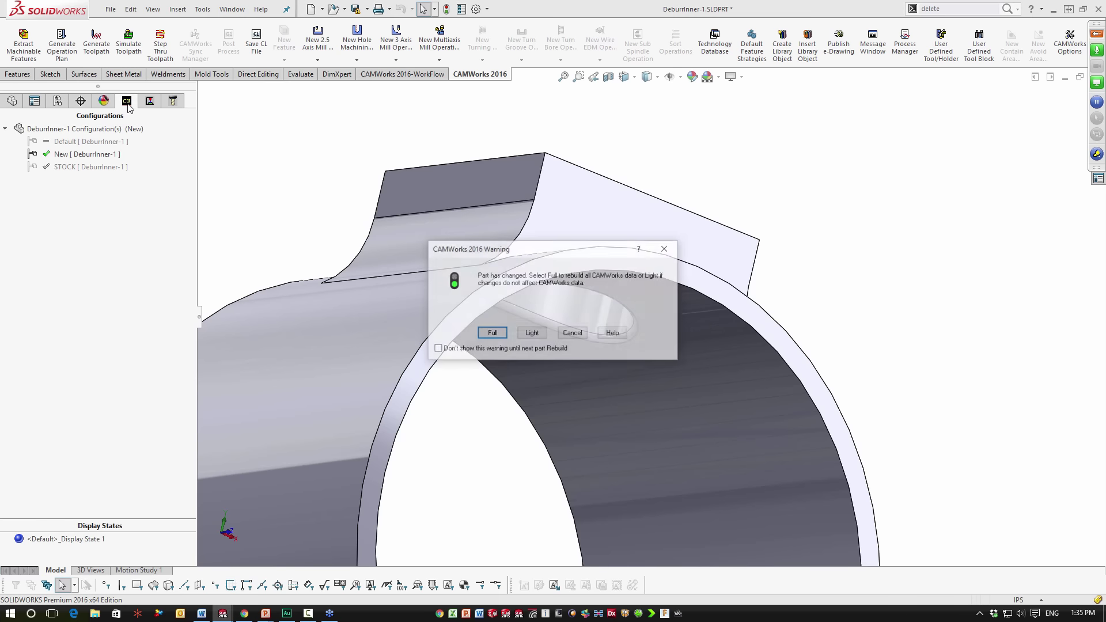
pyautogui.click(531, 333)
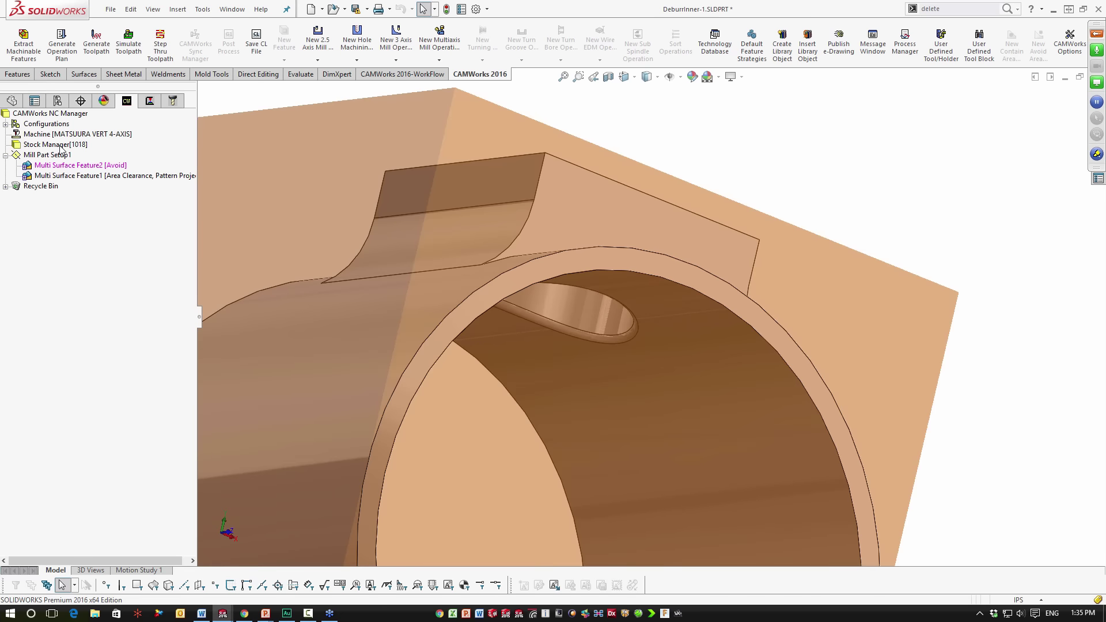
# Define the stock from the current part's STOCK configuration with the Default coordinate system
pyautogui.click(61, 147)
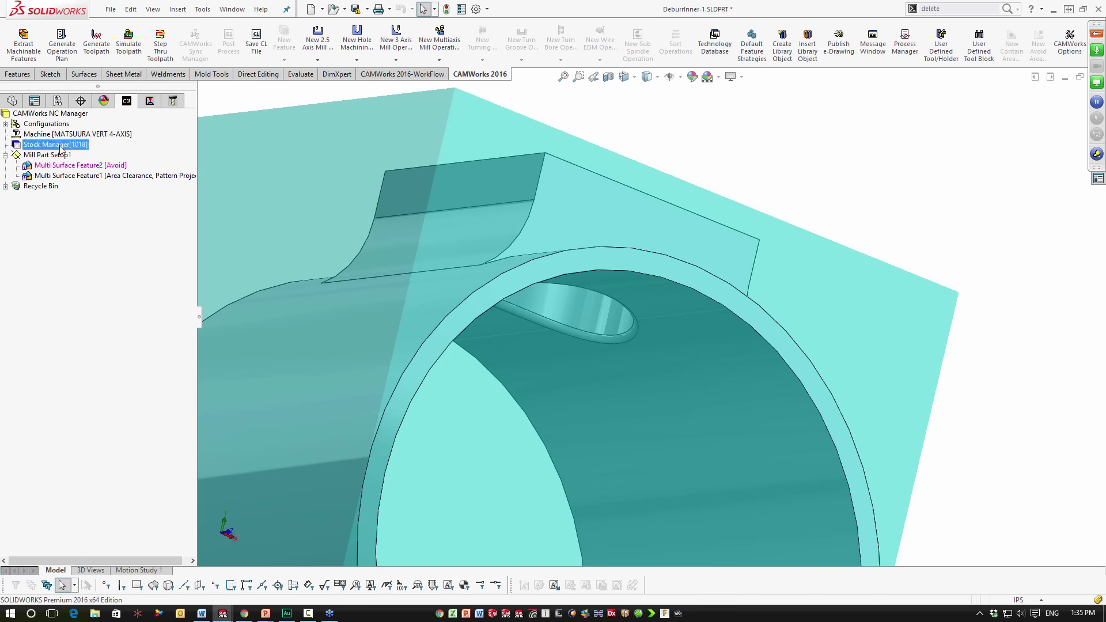
pyautogui.doubleClick(60, 145)
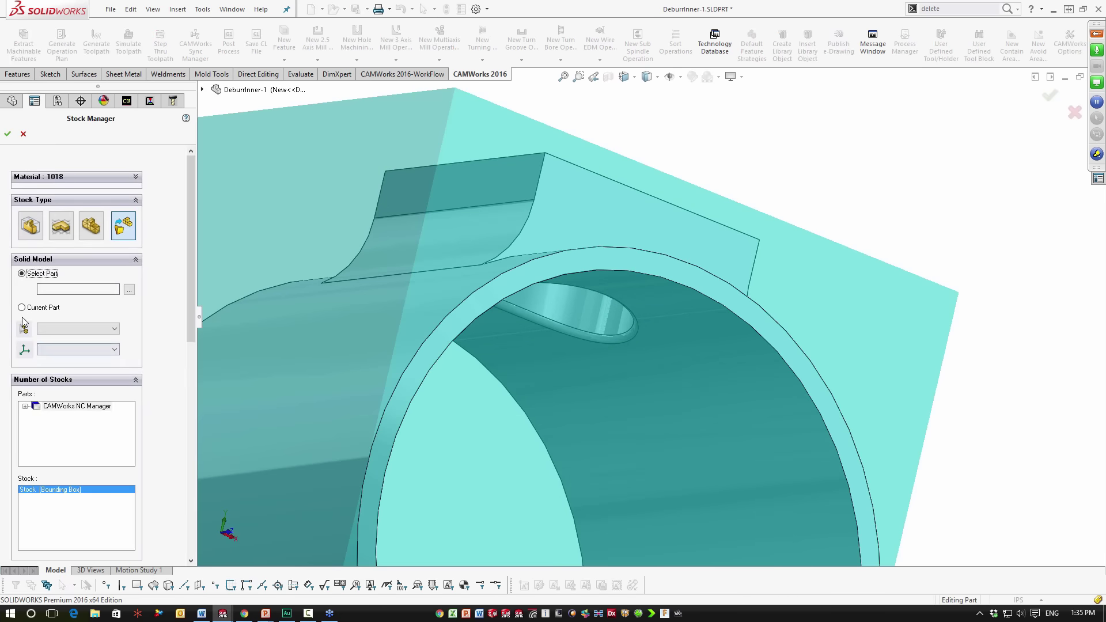
pyautogui.click(22, 308)
pyautogui.click(78, 328)
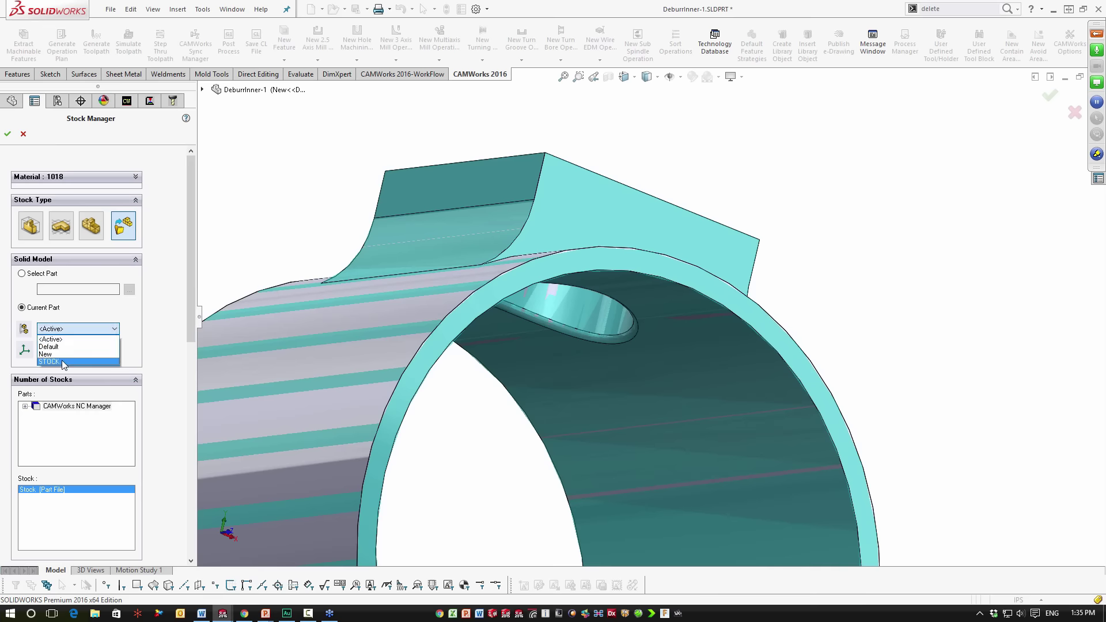
pyautogui.click(64, 363)
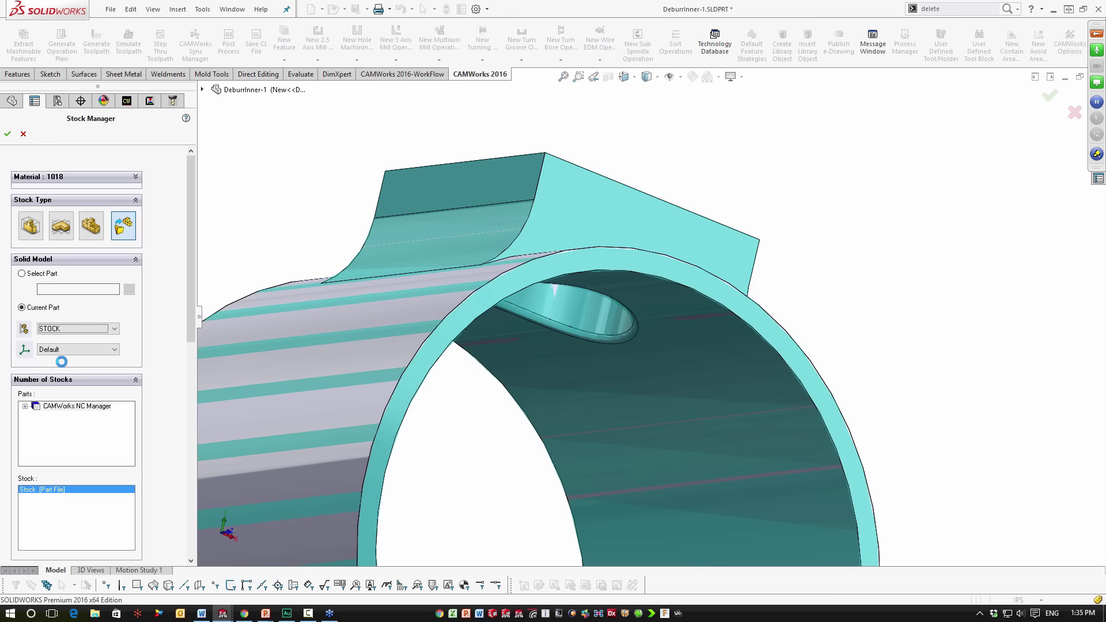
pyautogui.click(8, 134)
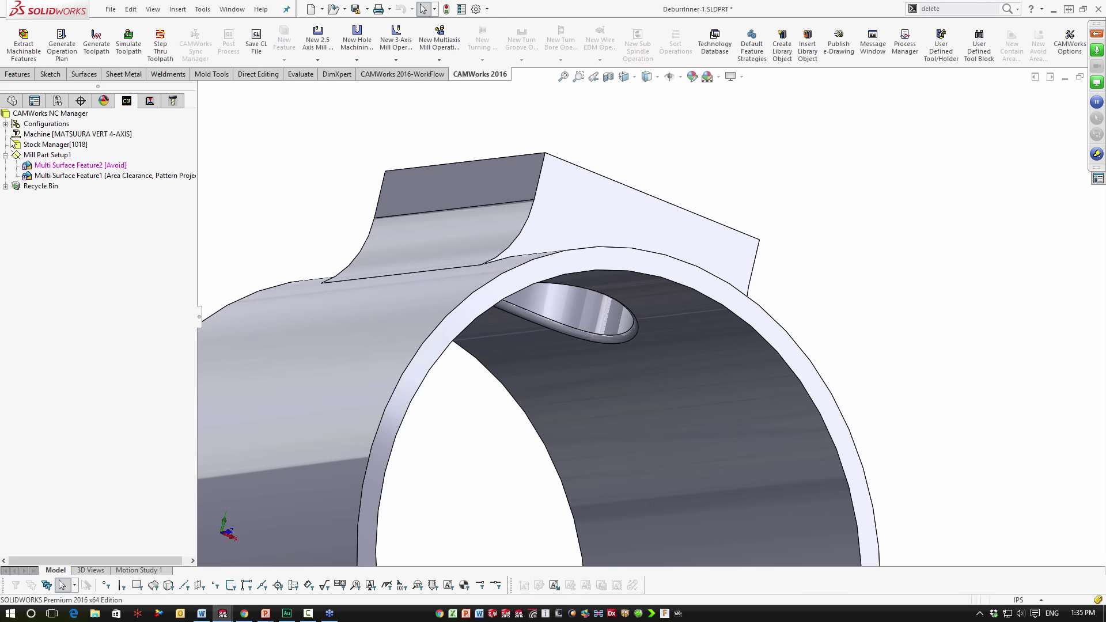
# Create a multi surface feature from the fillet face around the cross hole inside the bore, using the 5 Axis strategy
pyautogui.rightClick(57, 156)
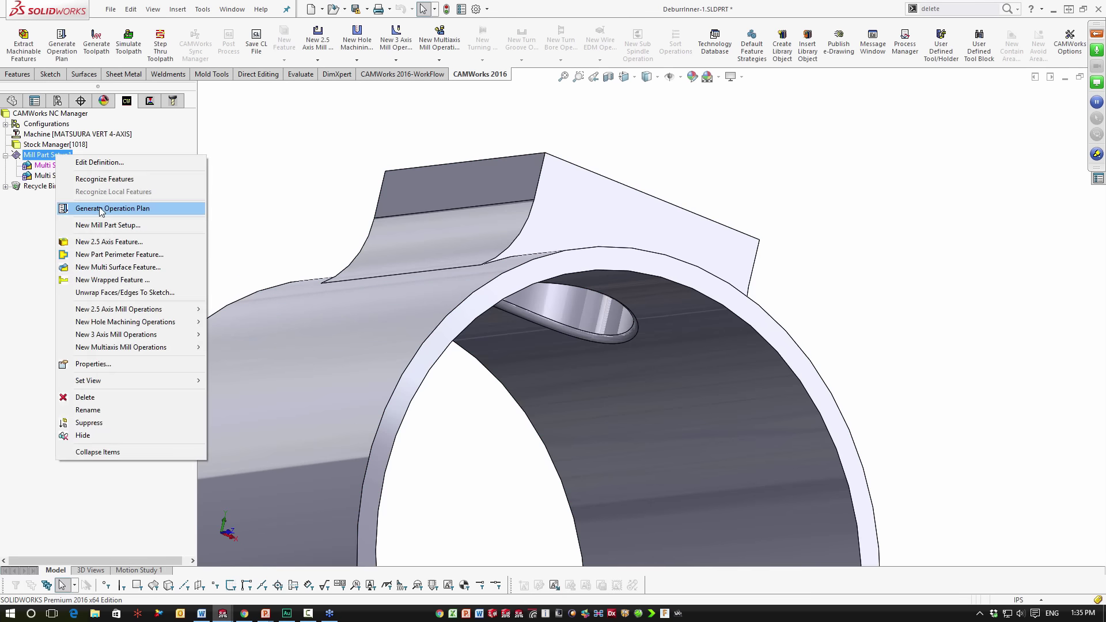
pyautogui.click(108, 267)
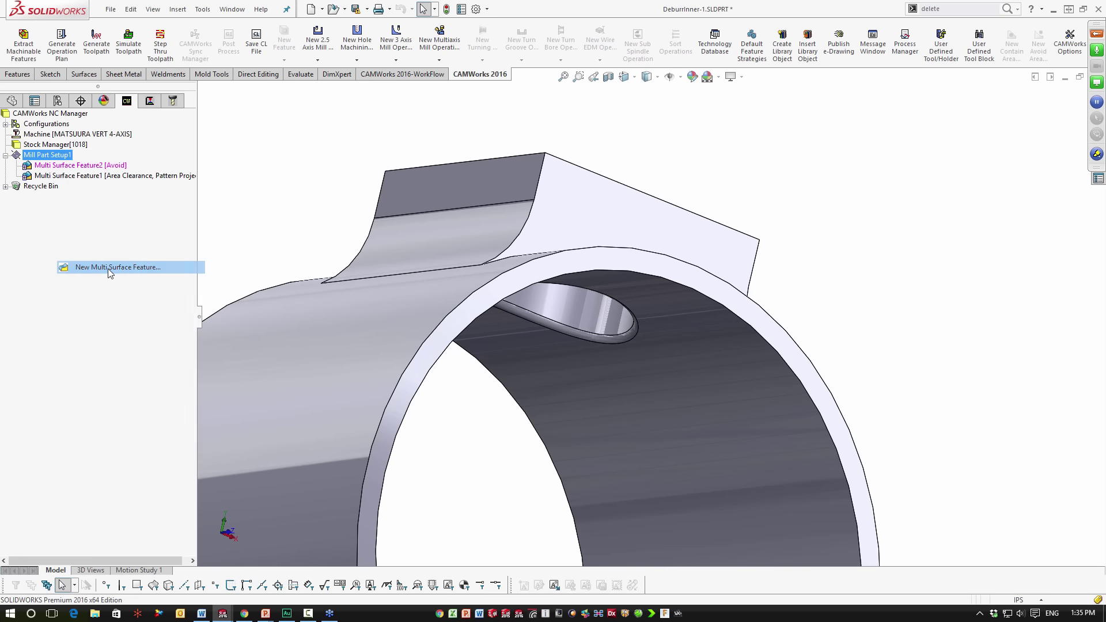
pyautogui.click(611, 338)
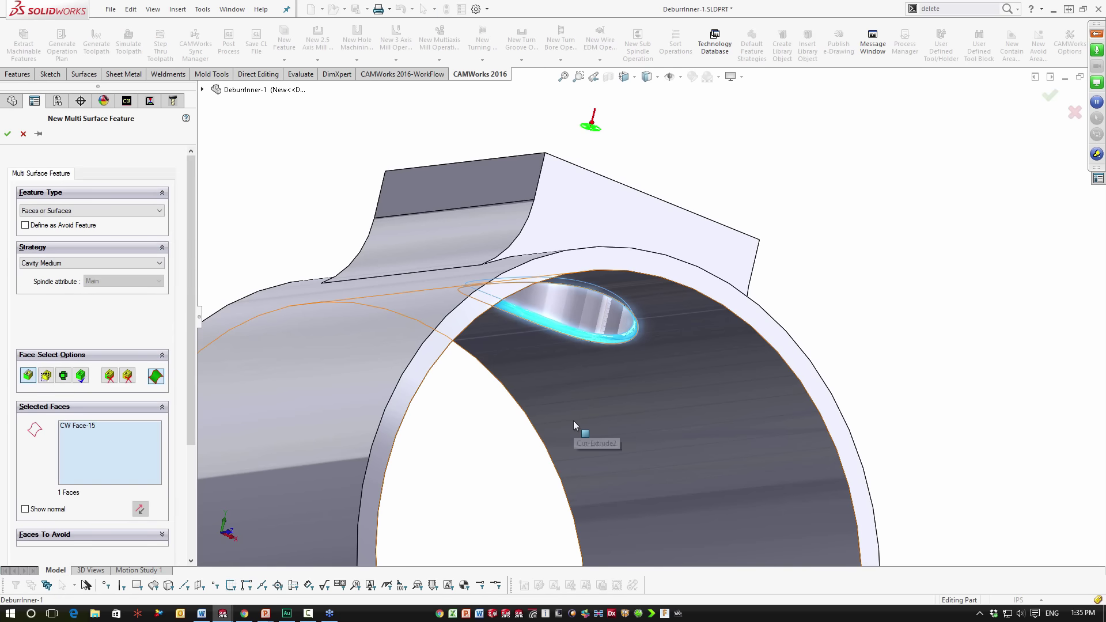
pyautogui.click(110, 263)
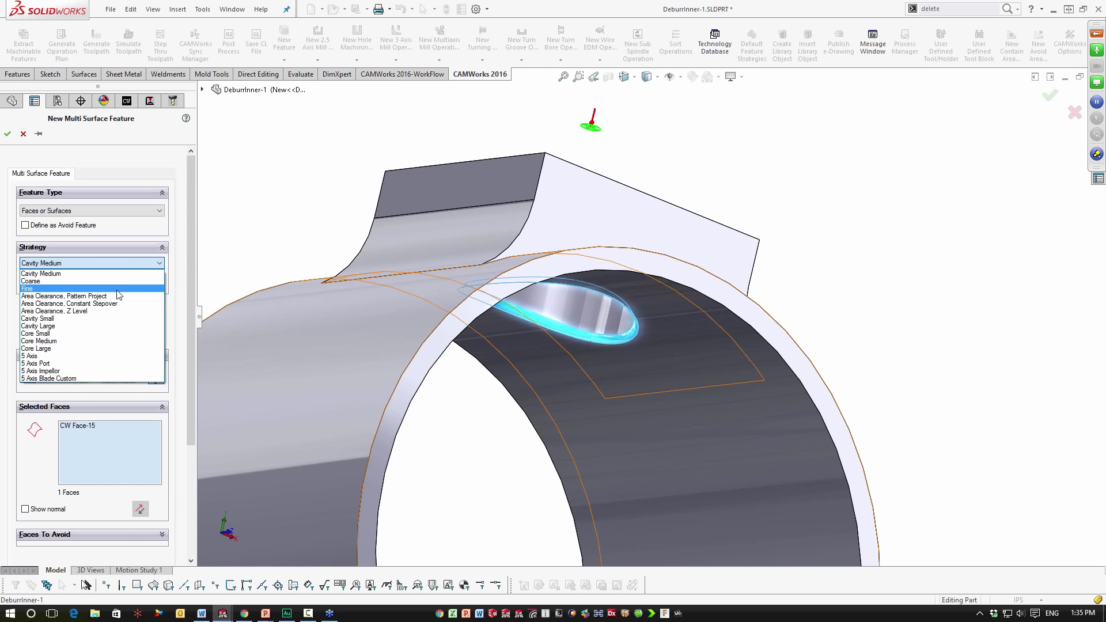
pyautogui.click(34, 355)
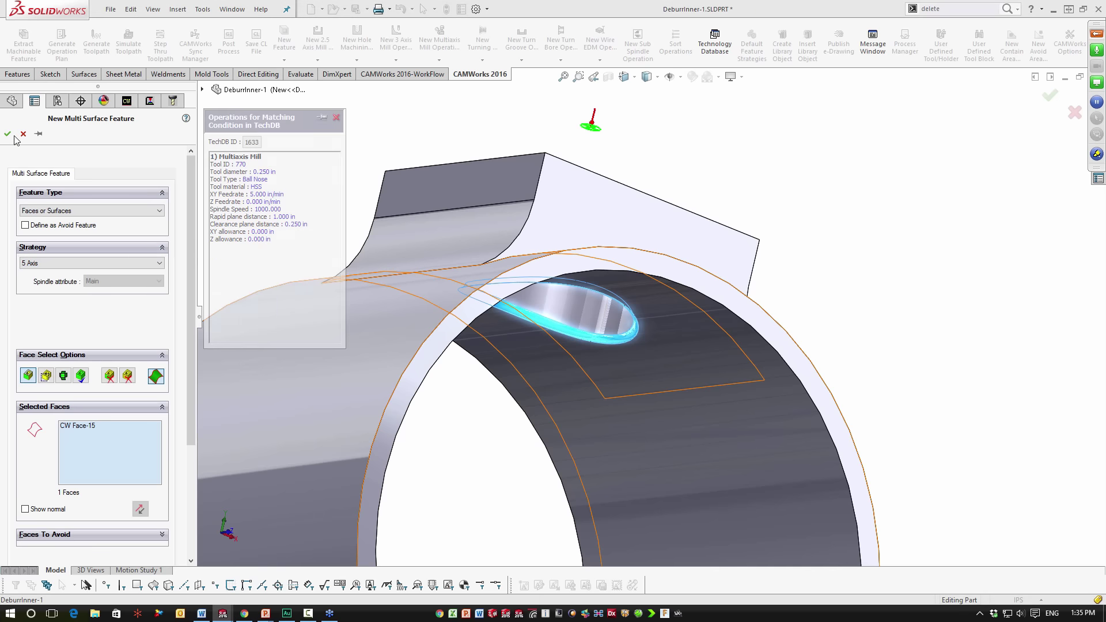
pyautogui.click(8, 134)
# Add a Multiaxis Mill operation to the new cross-hole fillet feature, using TechDB defaults
pyautogui.rightClick(91, 186)
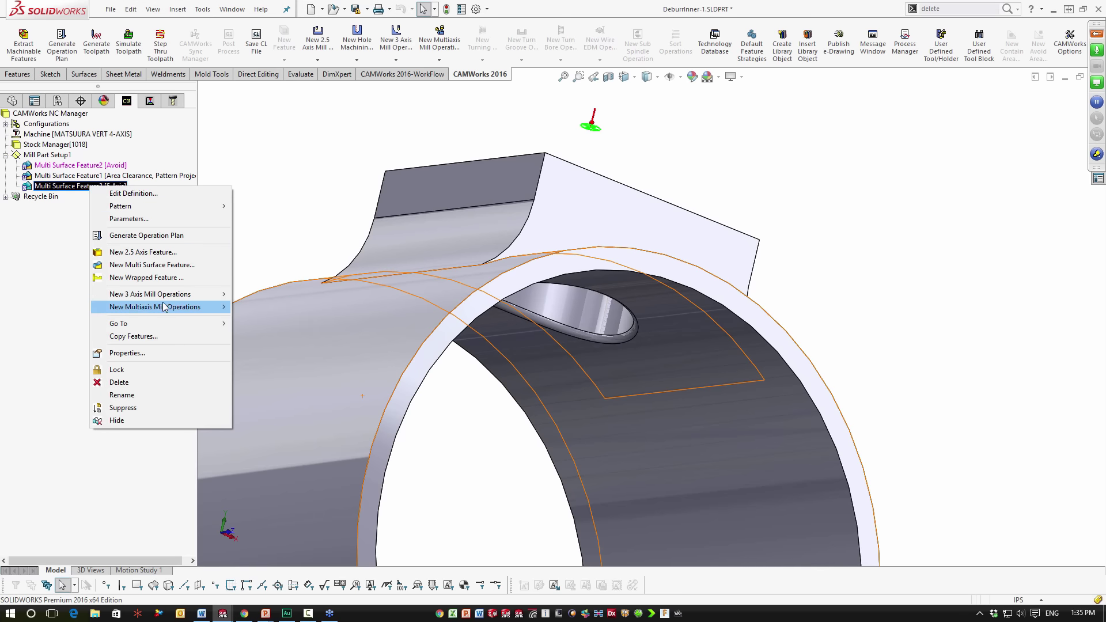
pyautogui.moveTo(173, 309)
pyautogui.click(255, 308)
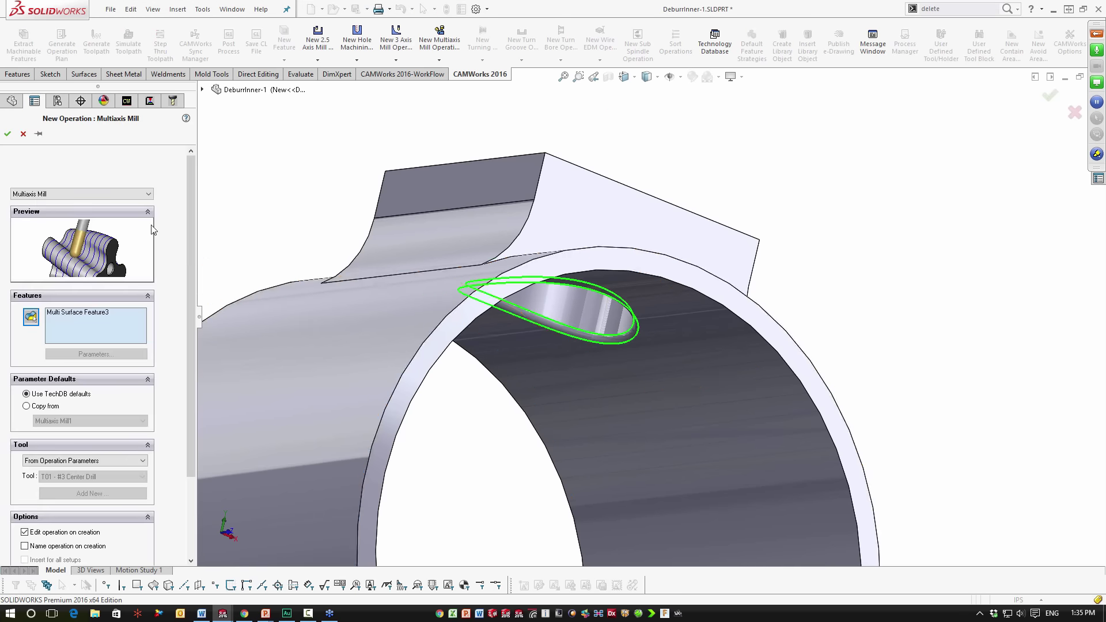
pyautogui.click(7, 134)
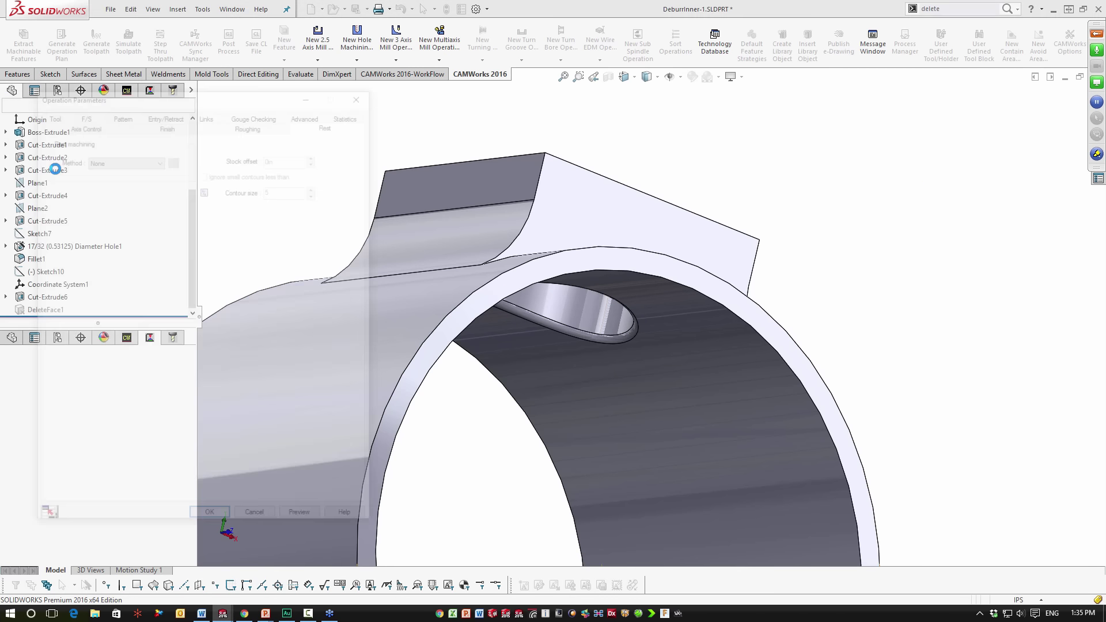
# Assign the 5/16 DIA. LOLLYPOP CUTTER from the tool crib to the operation, replacing the corresponding holder as well
pyautogui.click(60, 117)
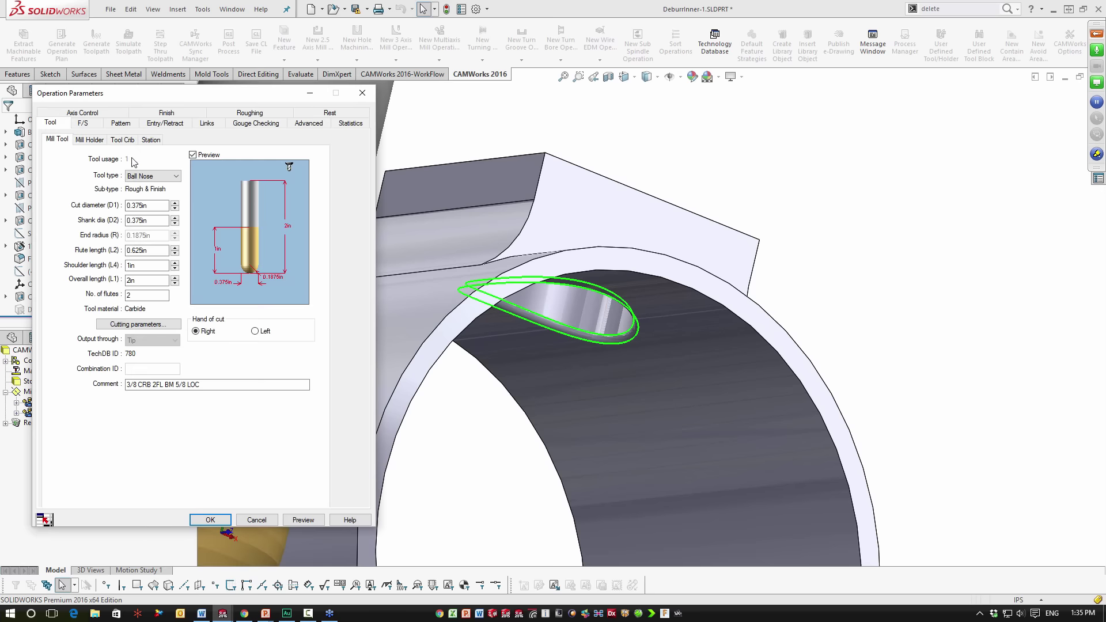
pyautogui.click(122, 139)
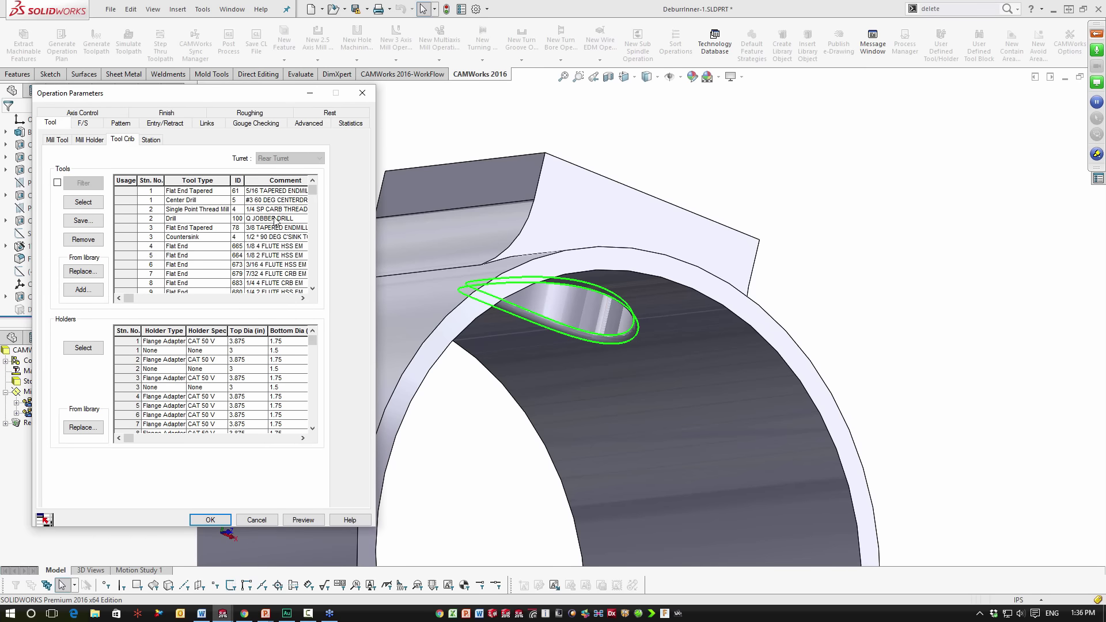
pyautogui.moveTo(315, 192); pyautogui.dragTo(325, 222)
pyautogui.moveTo(330, 271); pyautogui.dragTo(320, 206)
pyautogui.scroll(1, 321, 206)
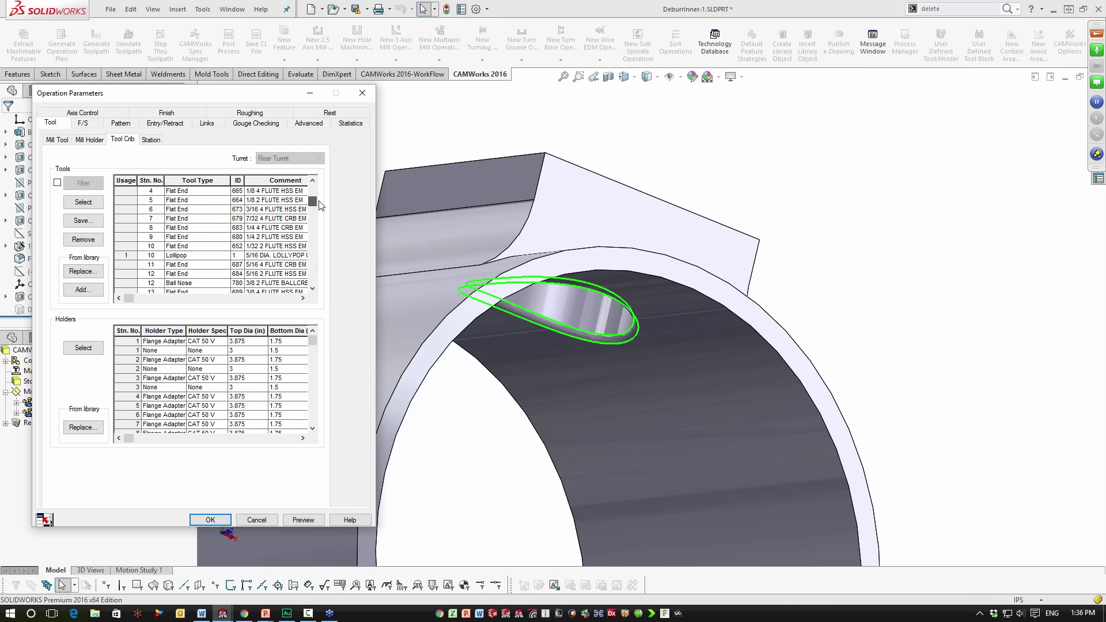
pyautogui.click(176, 256)
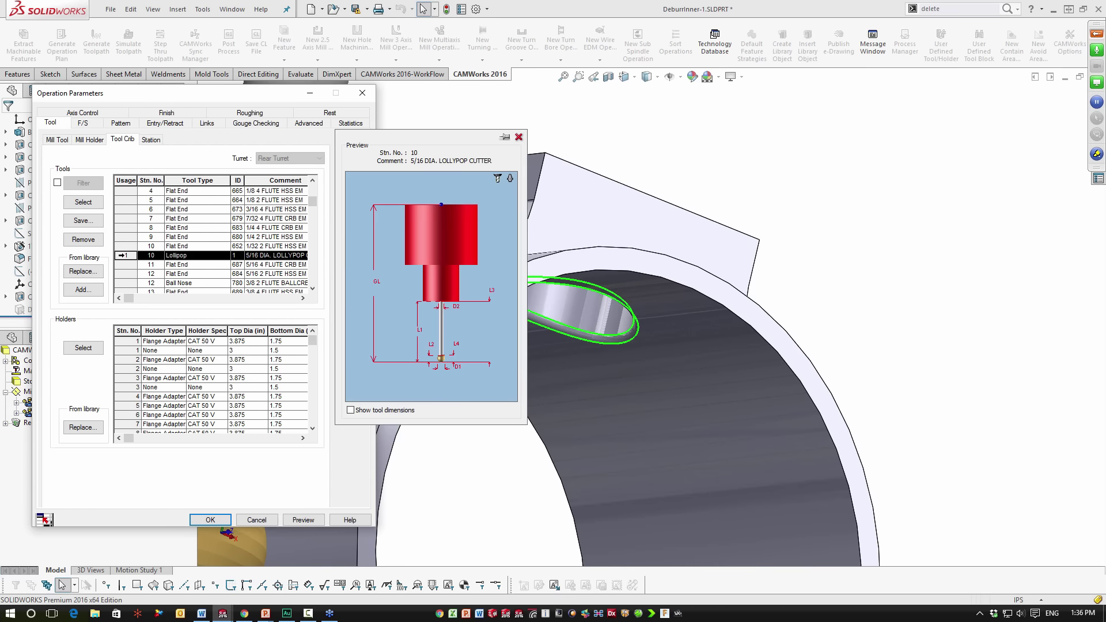
pyautogui.click(83, 203)
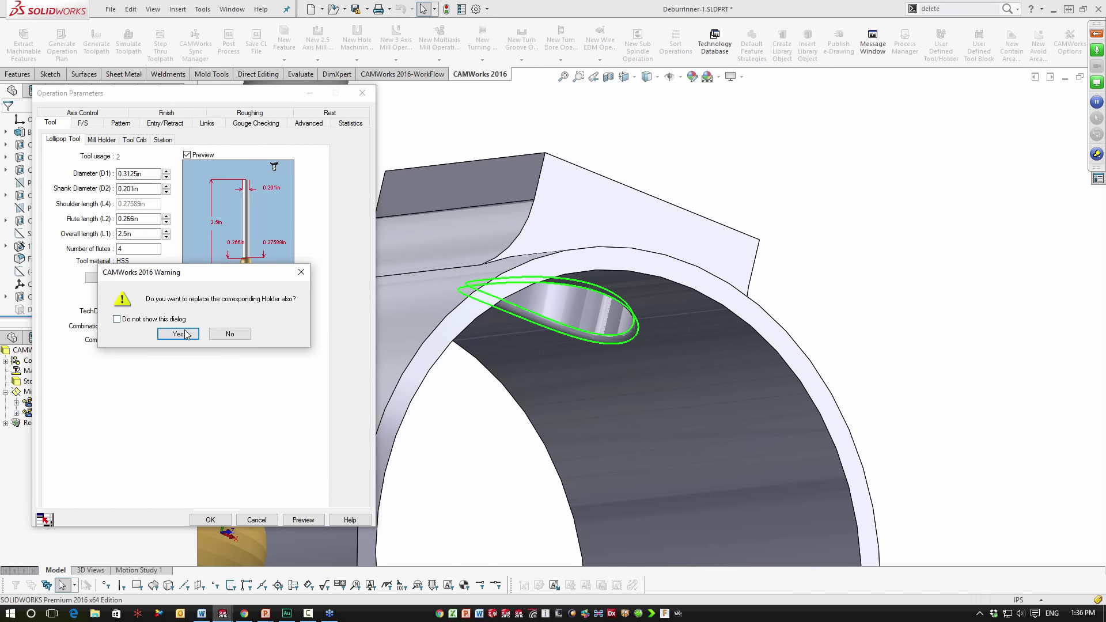
pyautogui.click(178, 334)
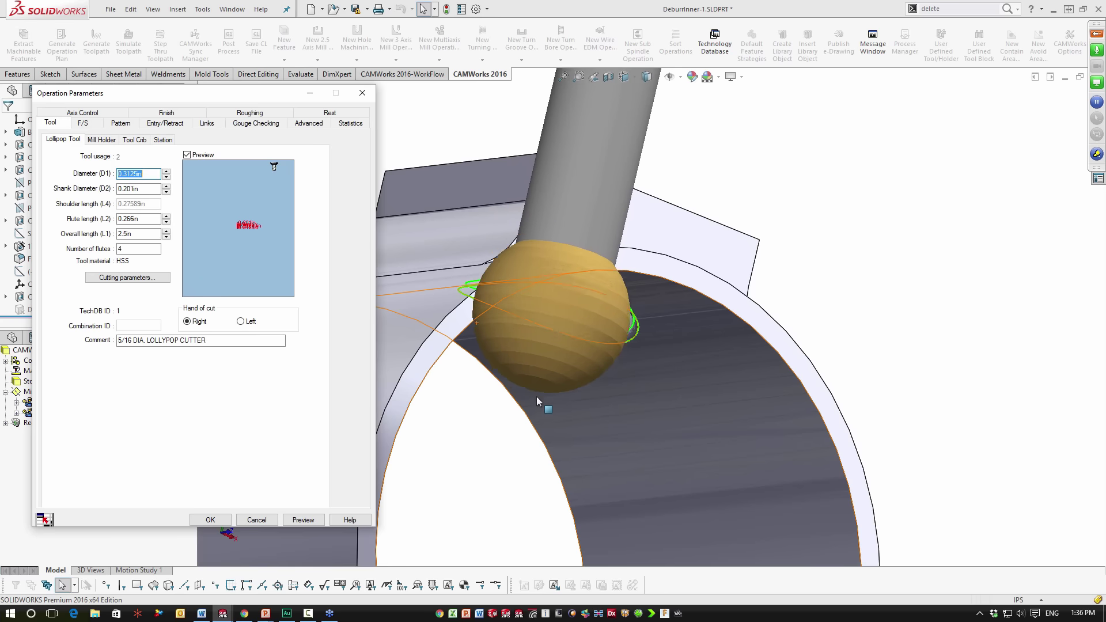
pyautogui.moveTo(537, 400); pyautogui.dragTo(448, 439, button='middle')
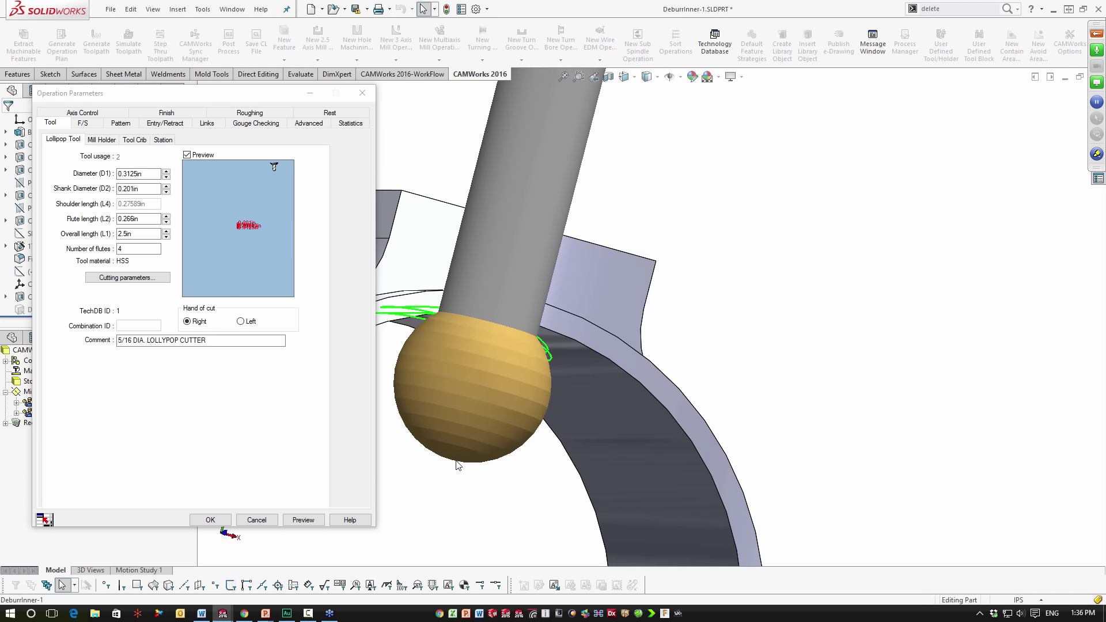
pyautogui.scroll(5, 452, 460)
pyautogui.moveTo(452, 461); pyautogui.dragTo(461, 445, button='middle')
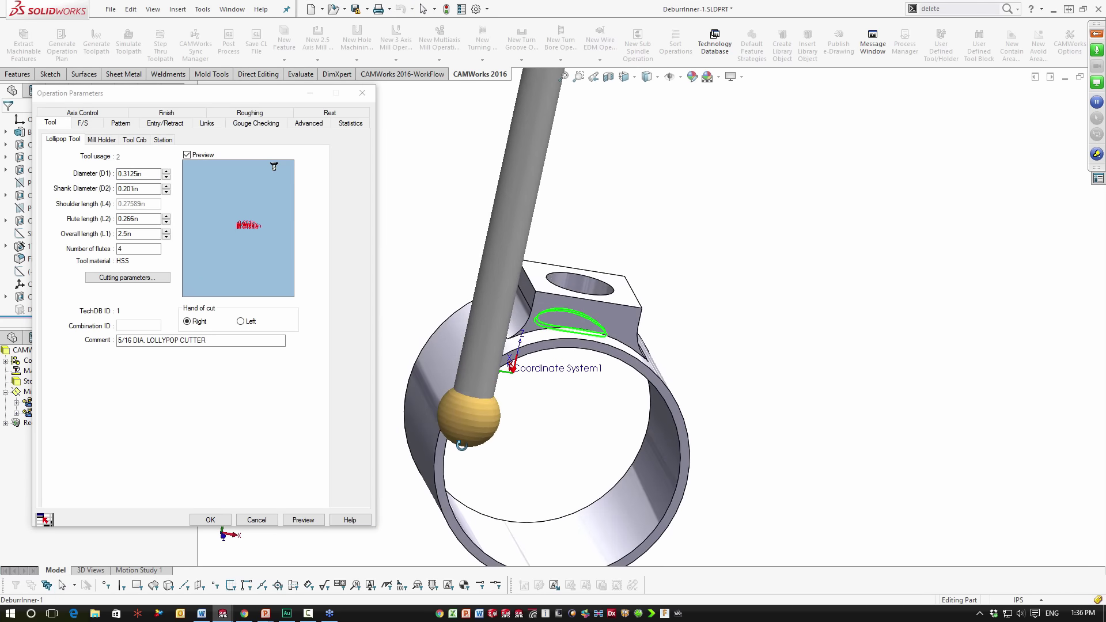
pyautogui.press('Escape')
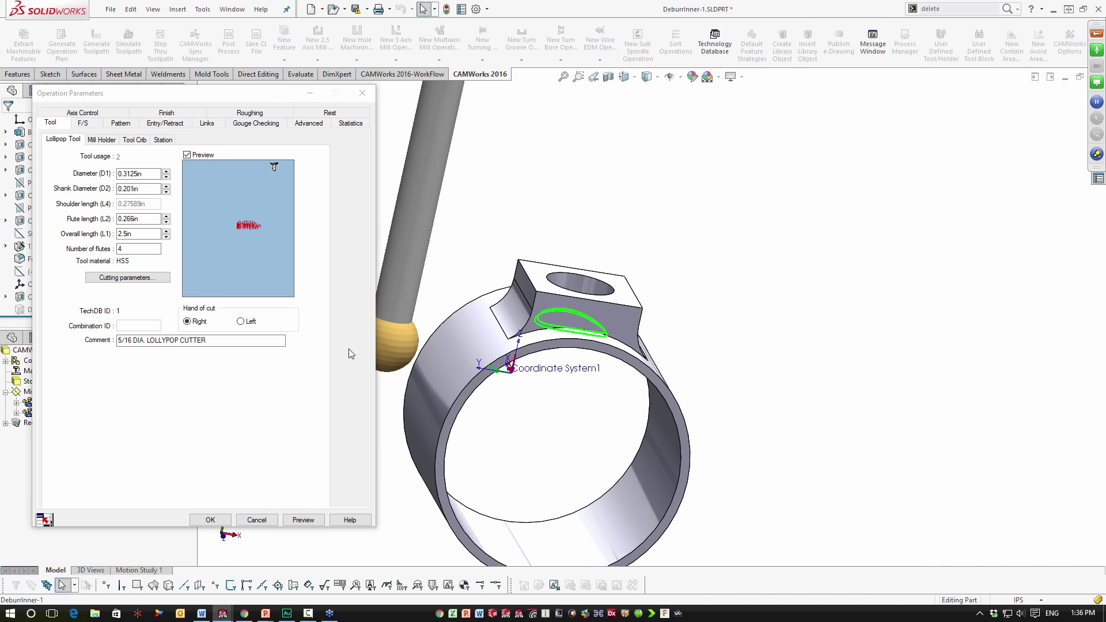
pyautogui.click(148, 153)
pyautogui.click(167, 113)
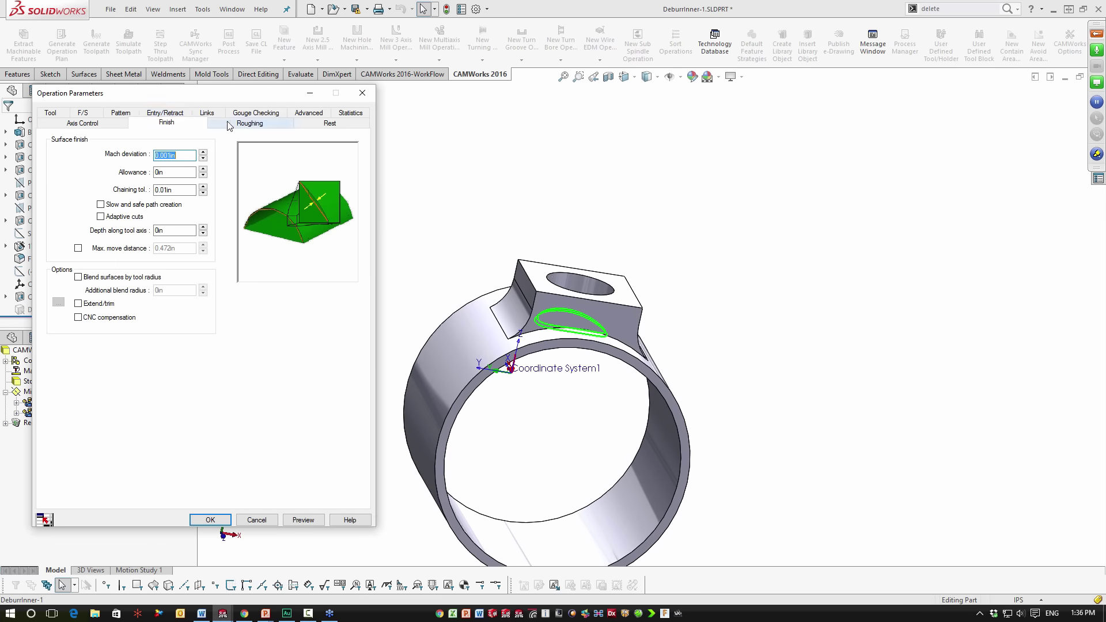
pyautogui.click(101, 123)
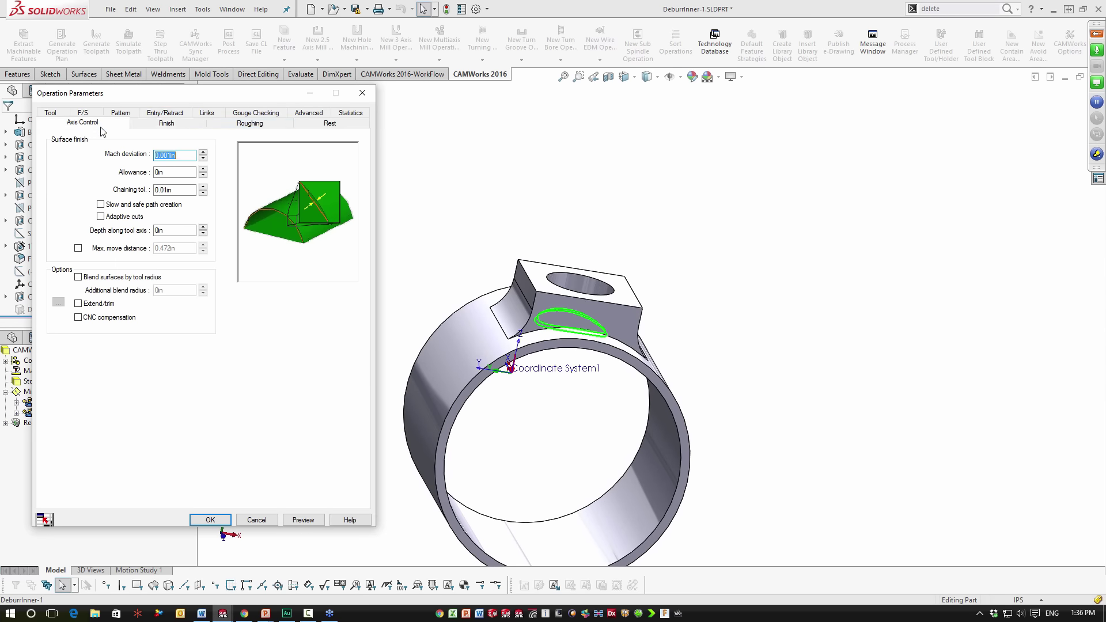
pyautogui.click(153, 151)
pyautogui.click(154, 166)
# Set the pattern to Flowline Between Curves, with the fillet's hole-side edge as upper curve and its bore-side edge as lower curve
pyautogui.click(120, 113)
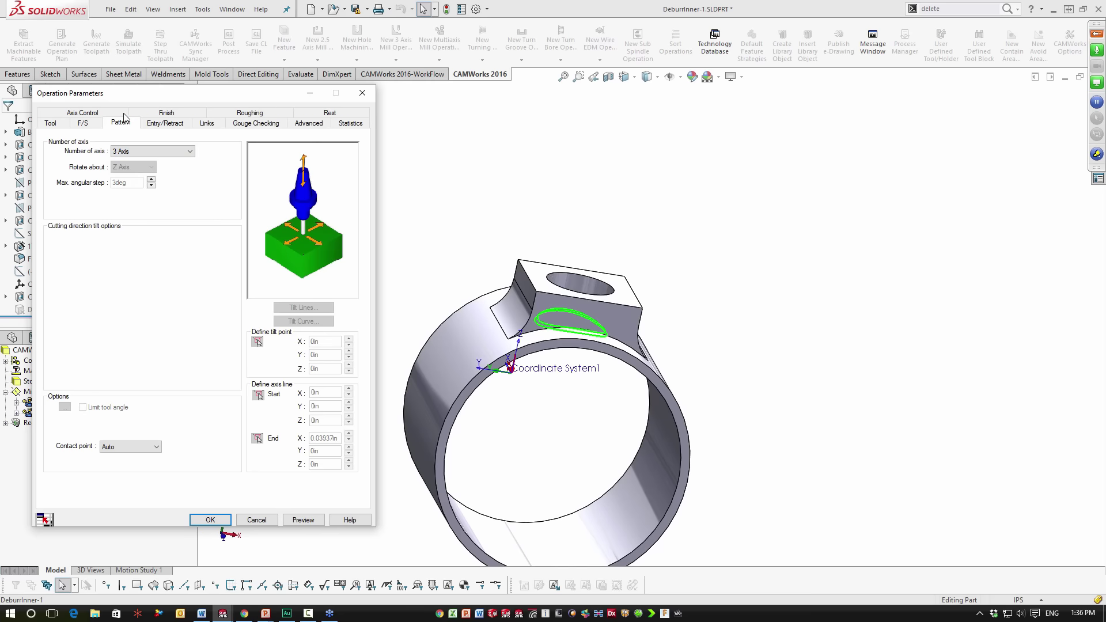
pyautogui.click(163, 173)
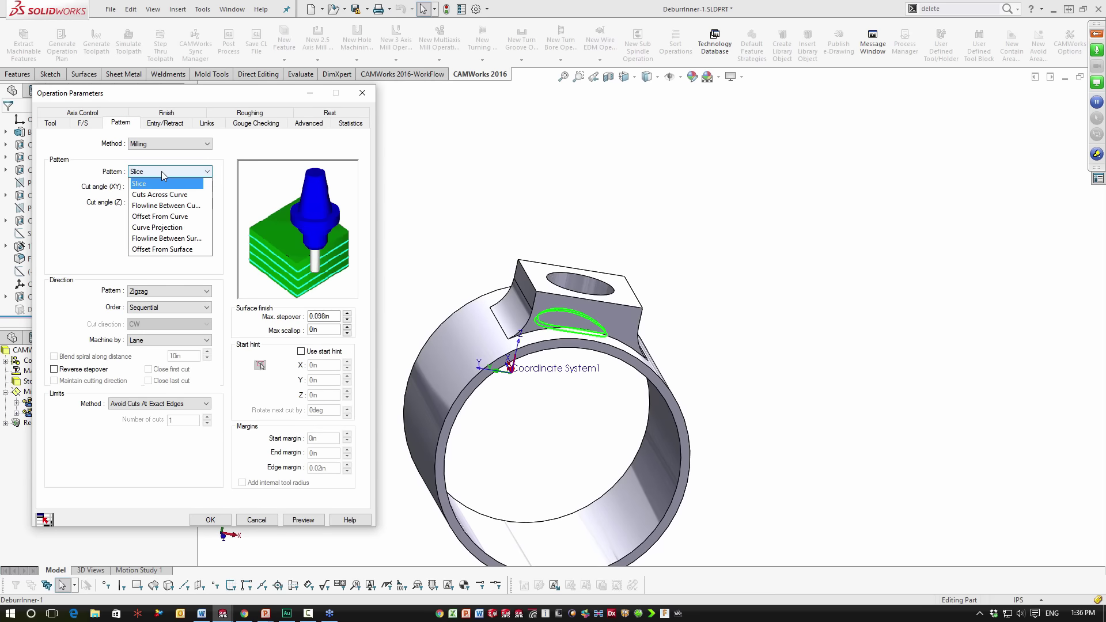
pyautogui.click(178, 207)
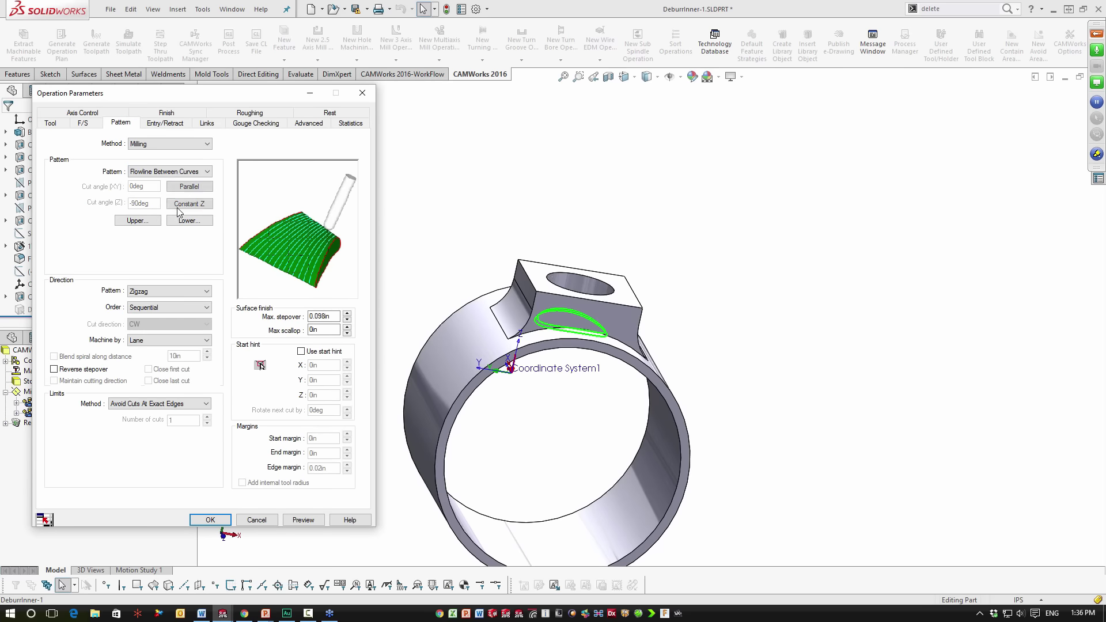
pyautogui.click(144, 224)
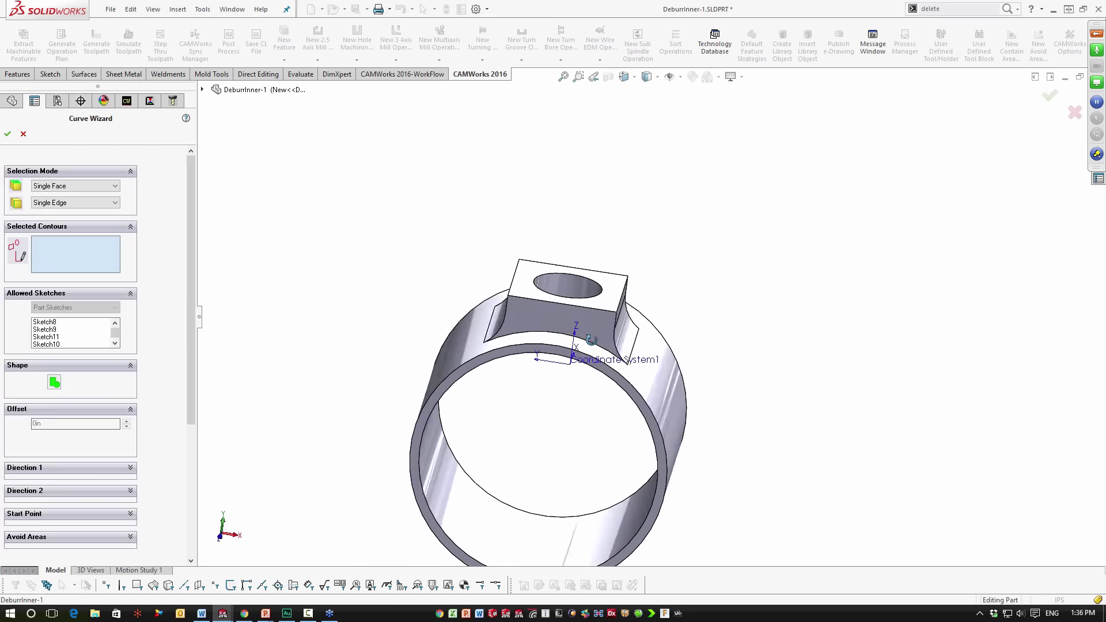
pyautogui.scroll(-6, 562, 323)
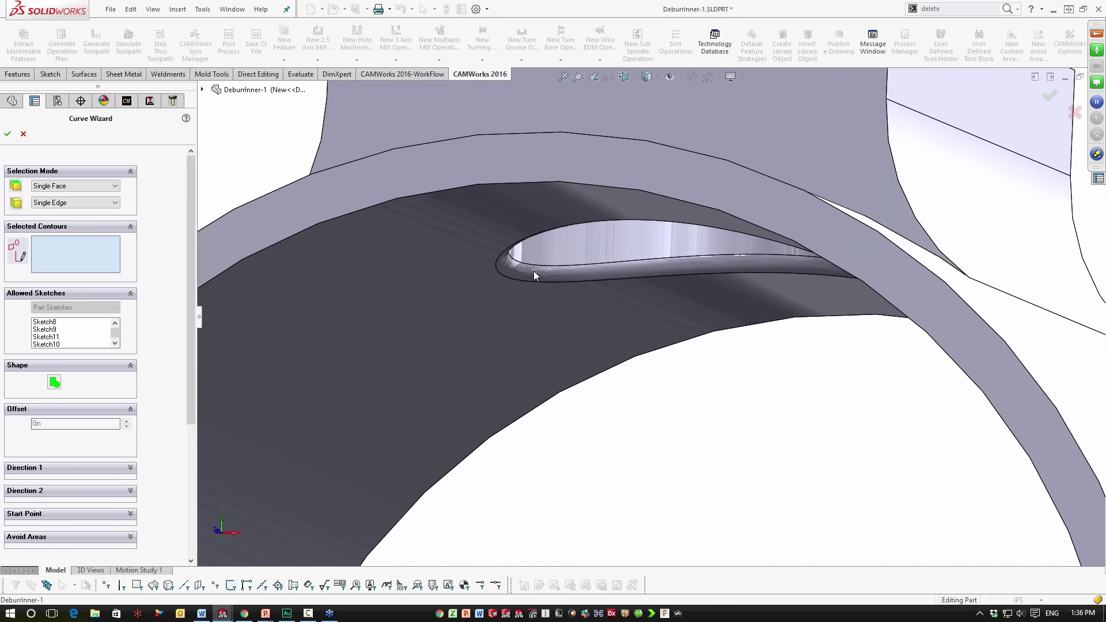
pyautogui.click(530, 265)
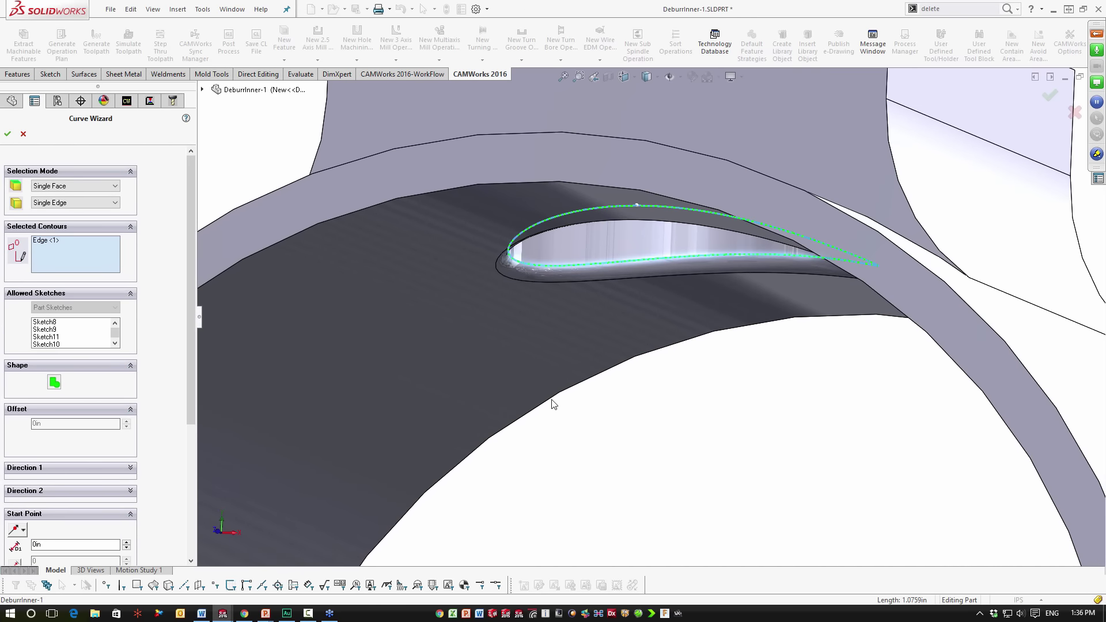
pyautogui.click(7, 135)
pyautogui.click(186, 221)
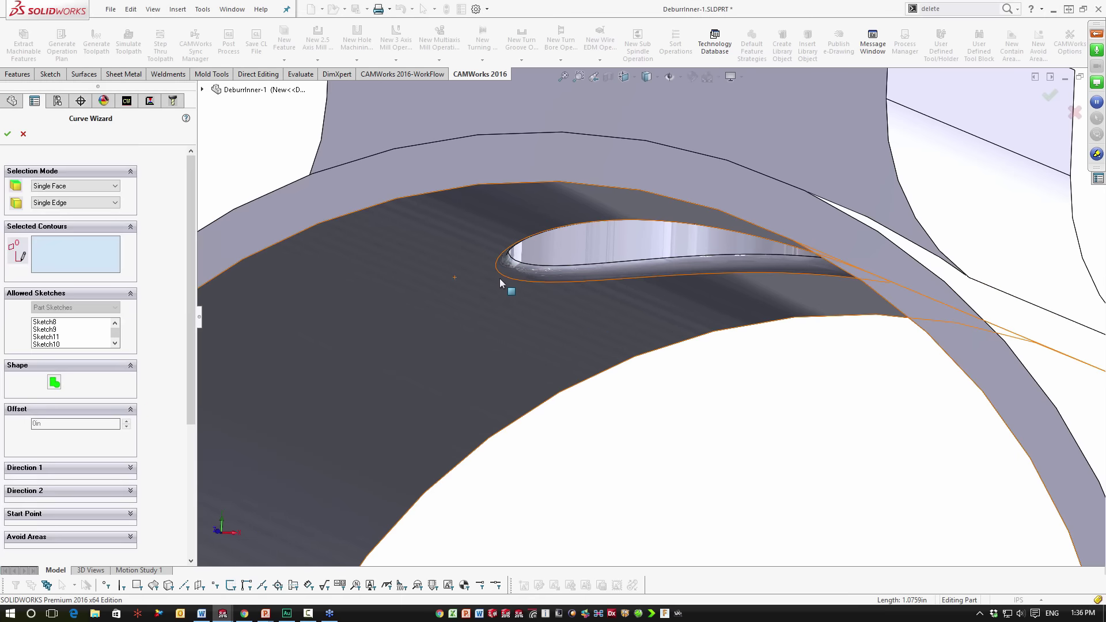
pyautogui.click(499, 275)
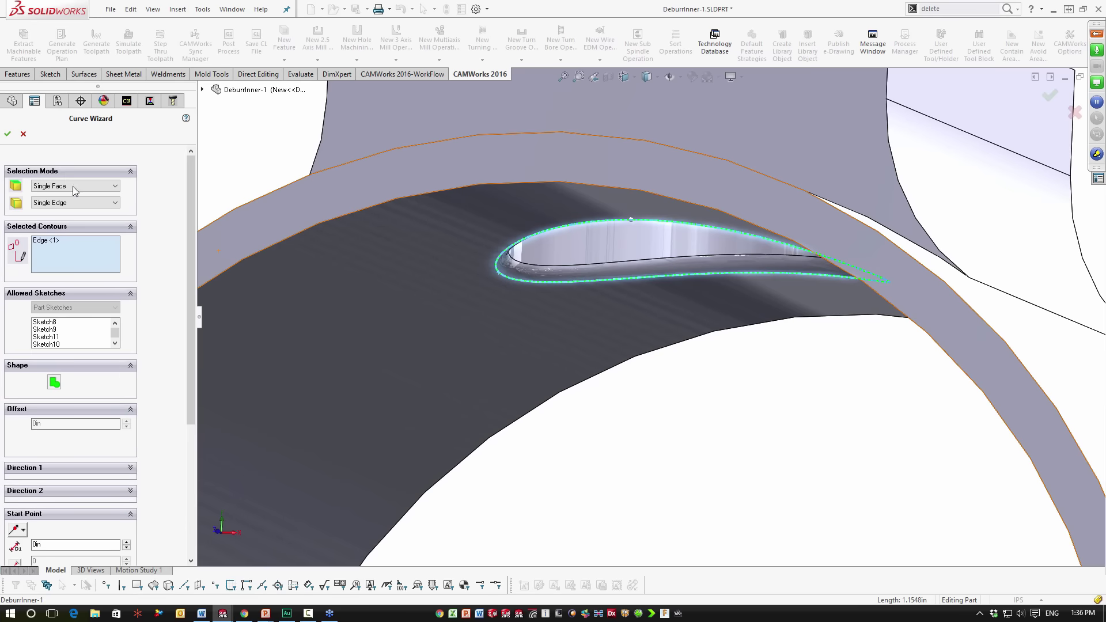
pyautogui.click(7, 135)
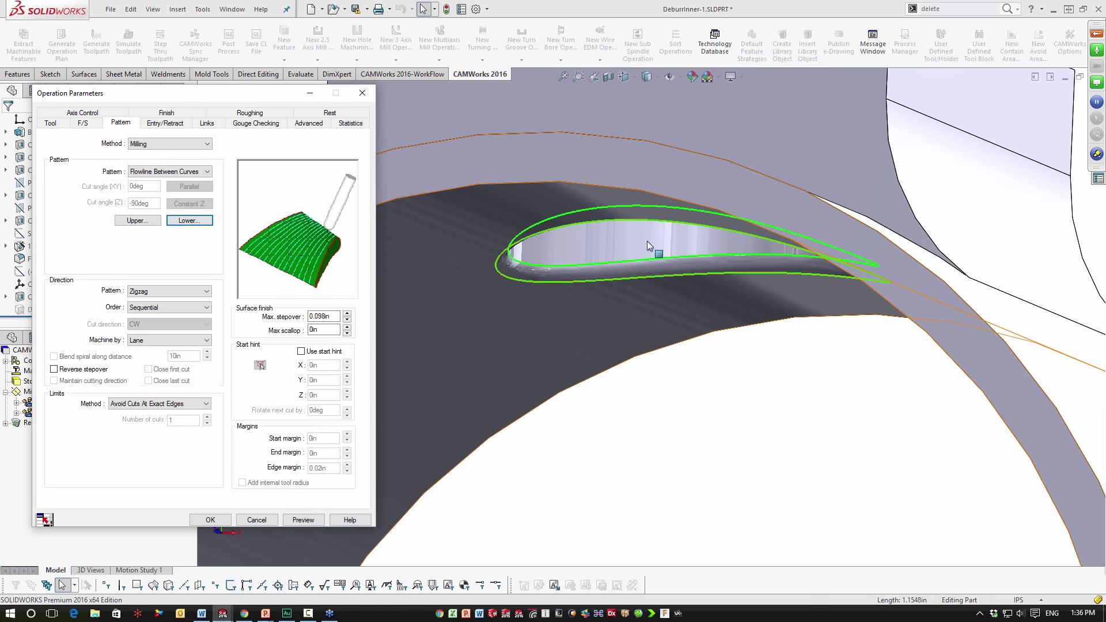
# Set the cutting direction pattern to Zig and the maximum stepover to .002 in
pyautogui.moveTo(654, 247); pyautogui.dragTo(640, 398, button='middle')
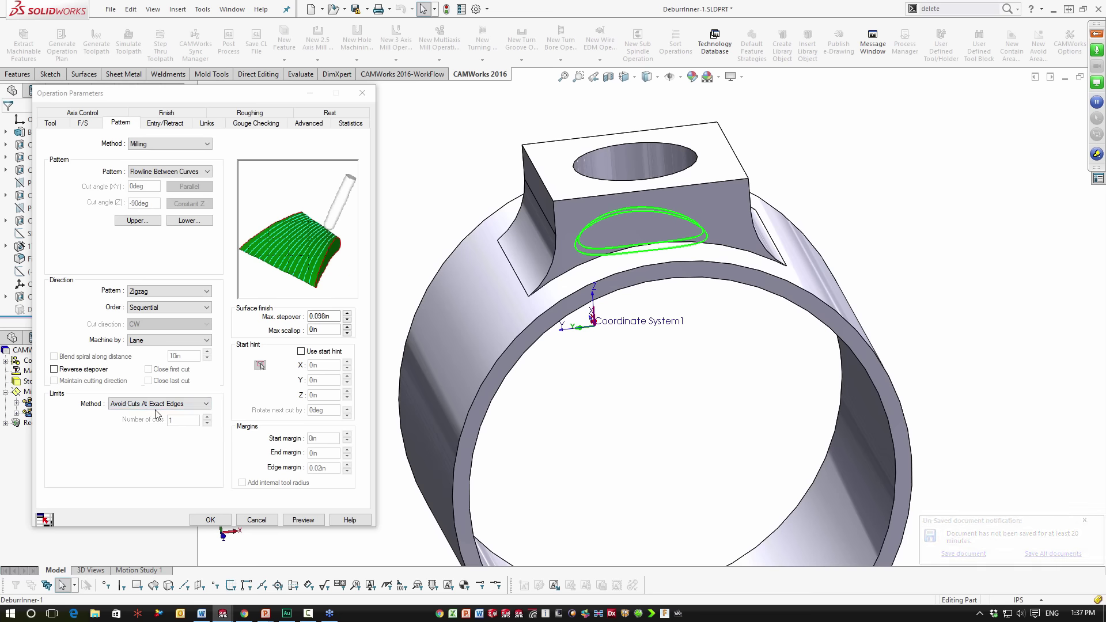
pyautogui.click(180, 289)
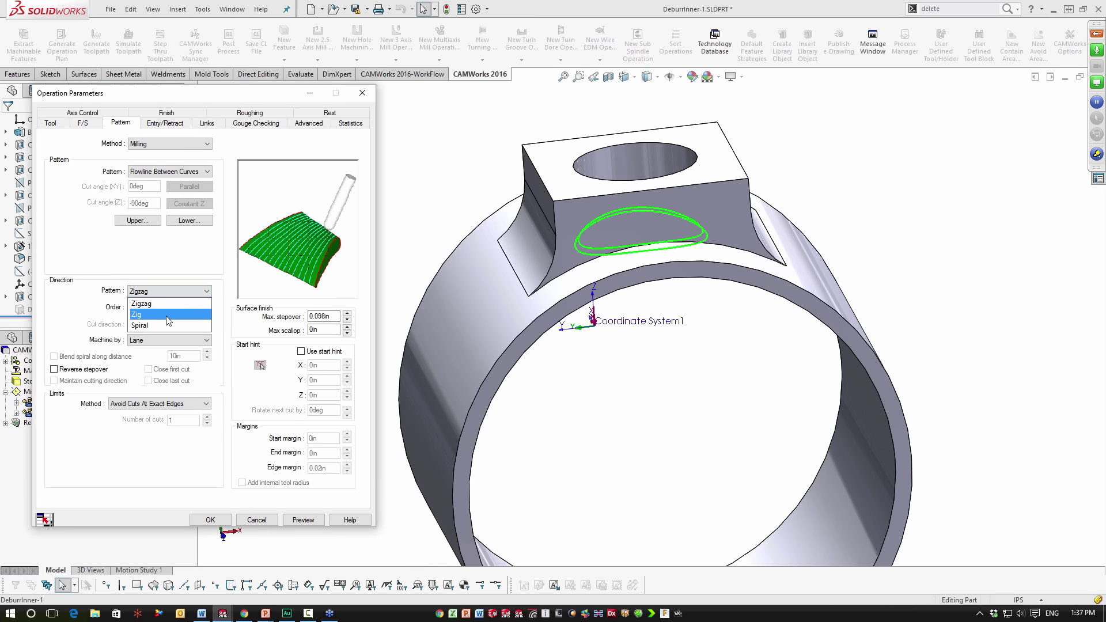
pyautogui.click(167, 314)
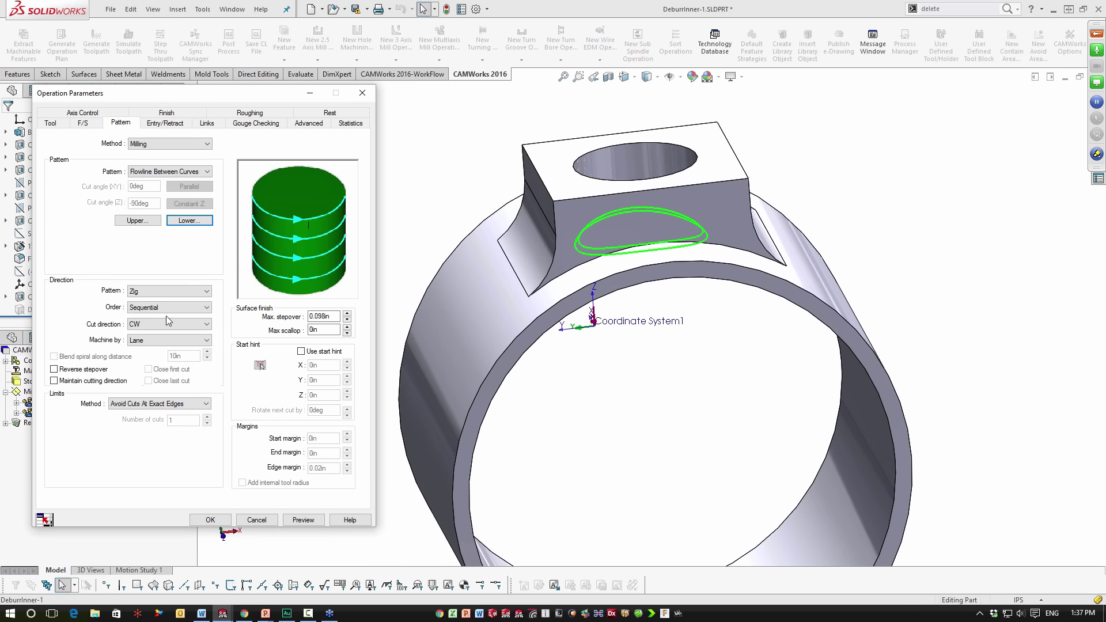
pyautogui.click(322, 316)
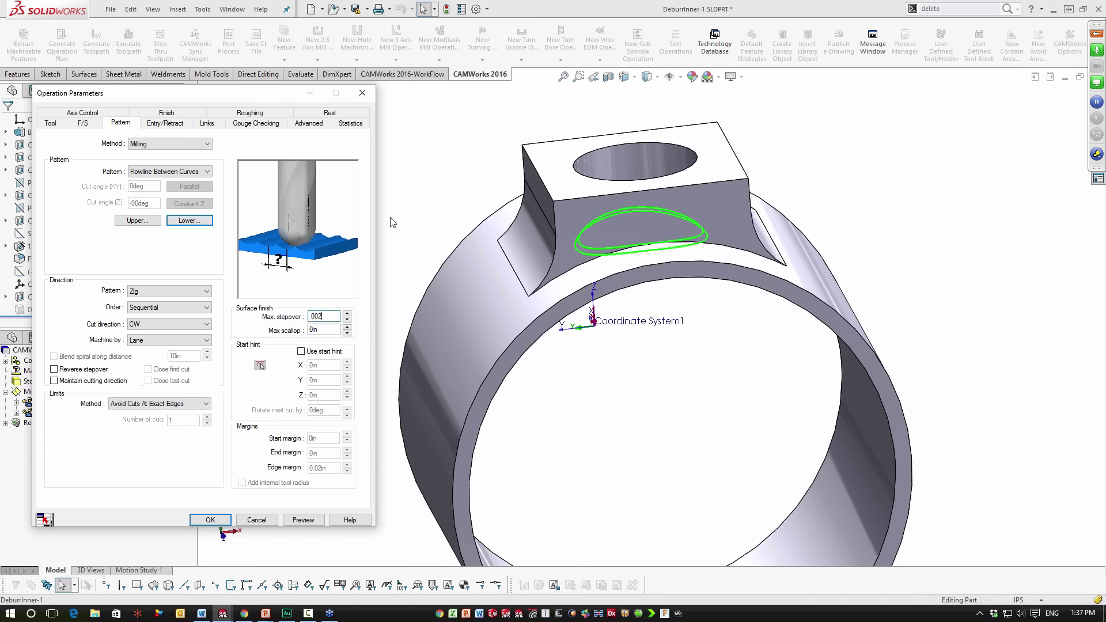
# Set the entry/retract clearance type to Plane In Z
pyautogui.click(173, 124)
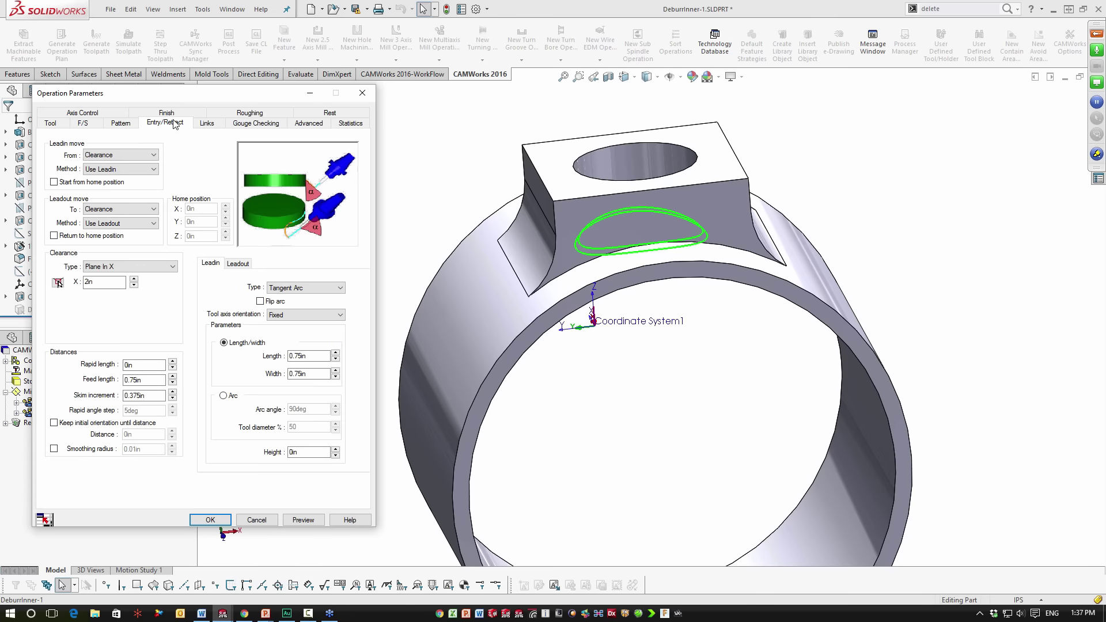
pyautogui.click(144, 266)
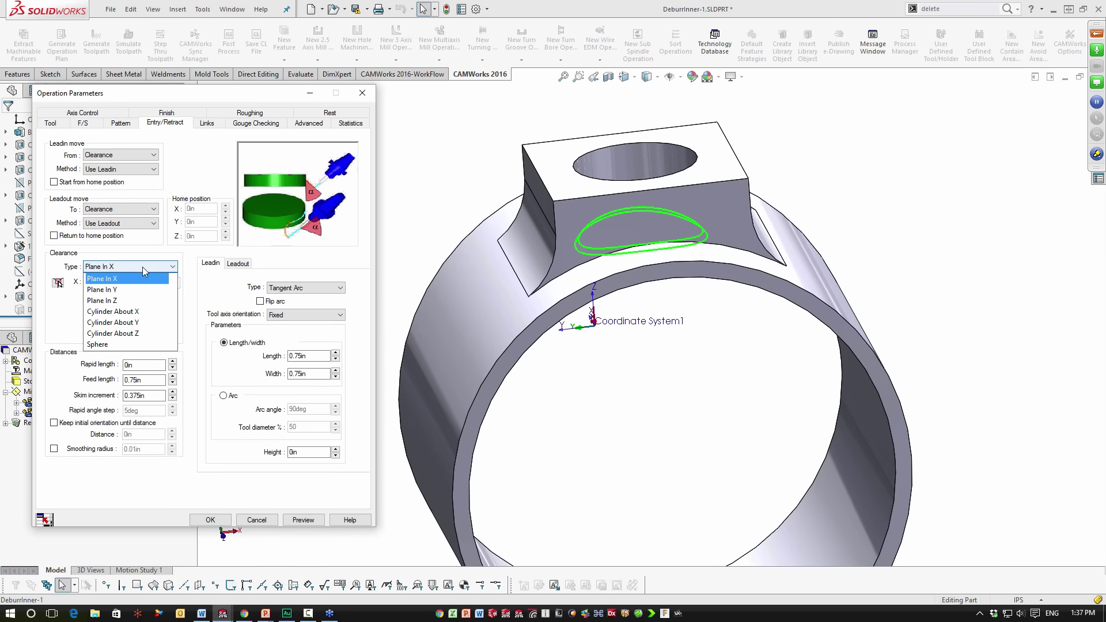
pyautogui.click(117, 300)
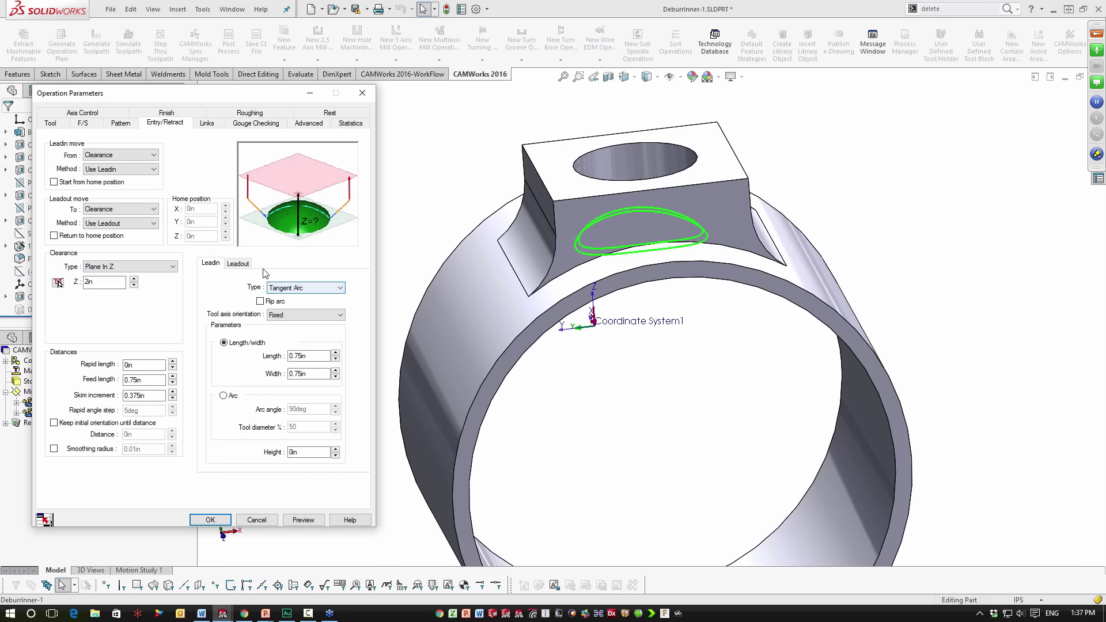
# Set both the leadin and leadout move methods of the operation to None
pyautogui.moveTo(478, 268); pyautogui.dragTo(585, 283, button='middle')
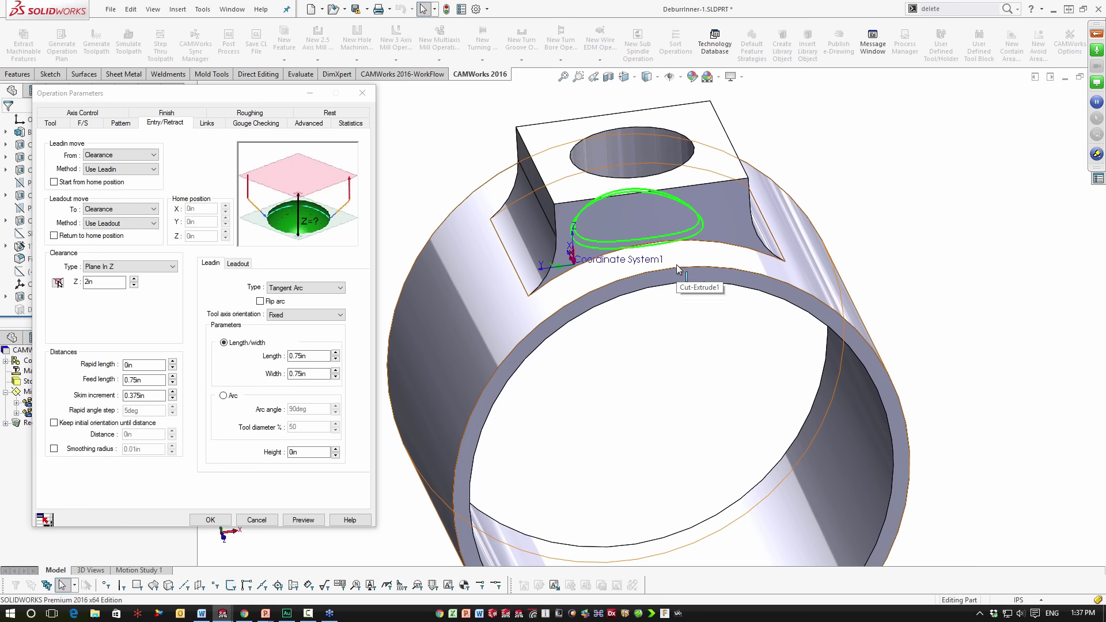
pyautogui.click(152, 171)
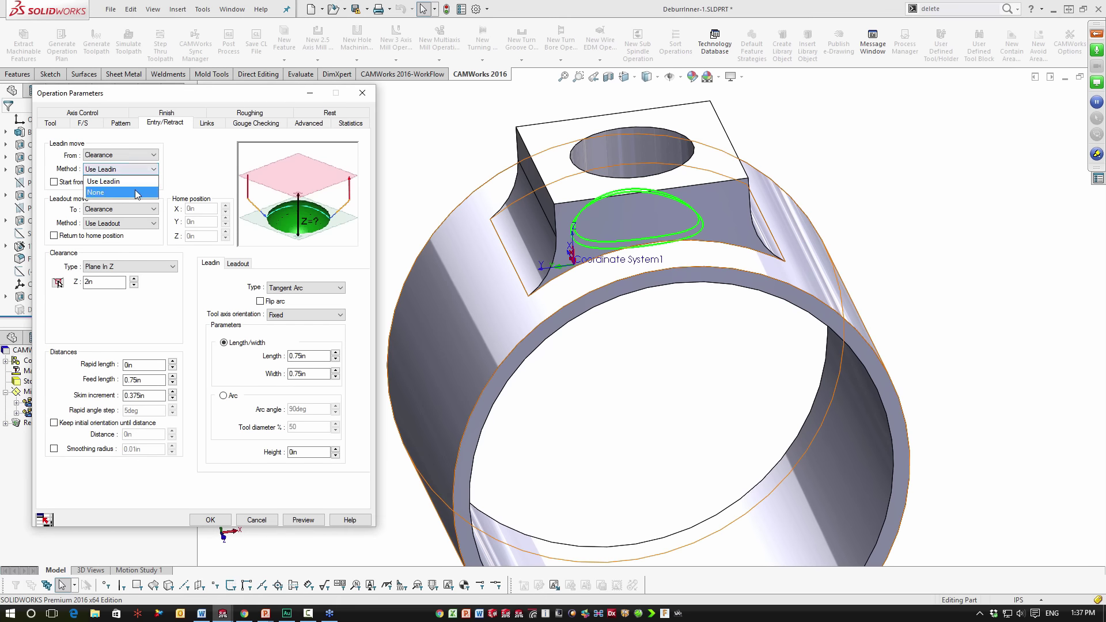
pyautogui.click(136, 193)
pyautogui.click(130, 224)
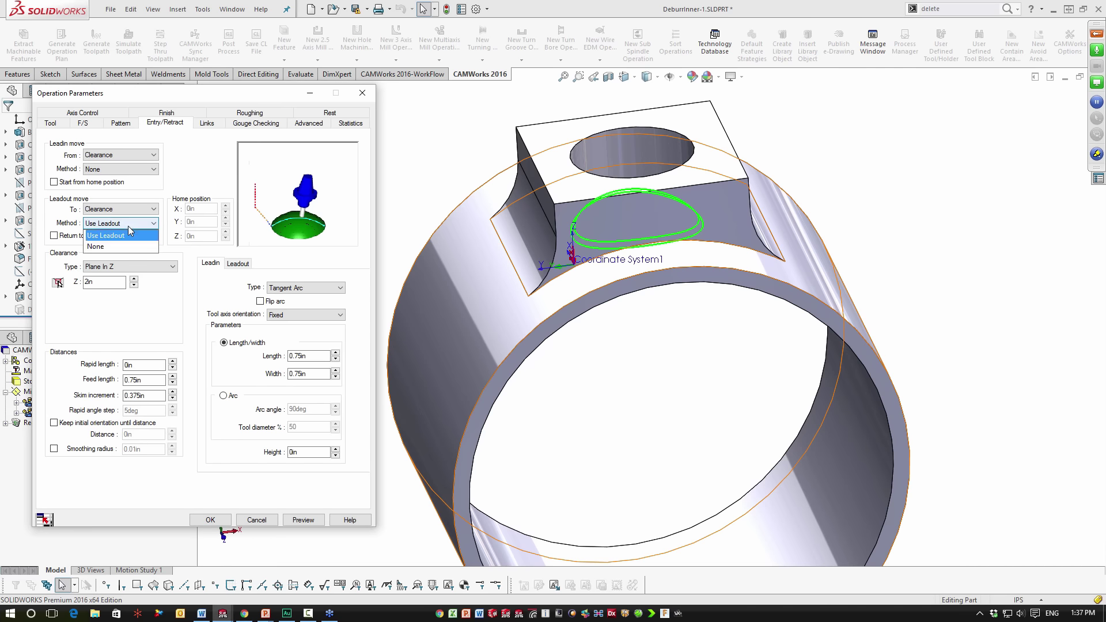
pyautogui.click(126, 247)
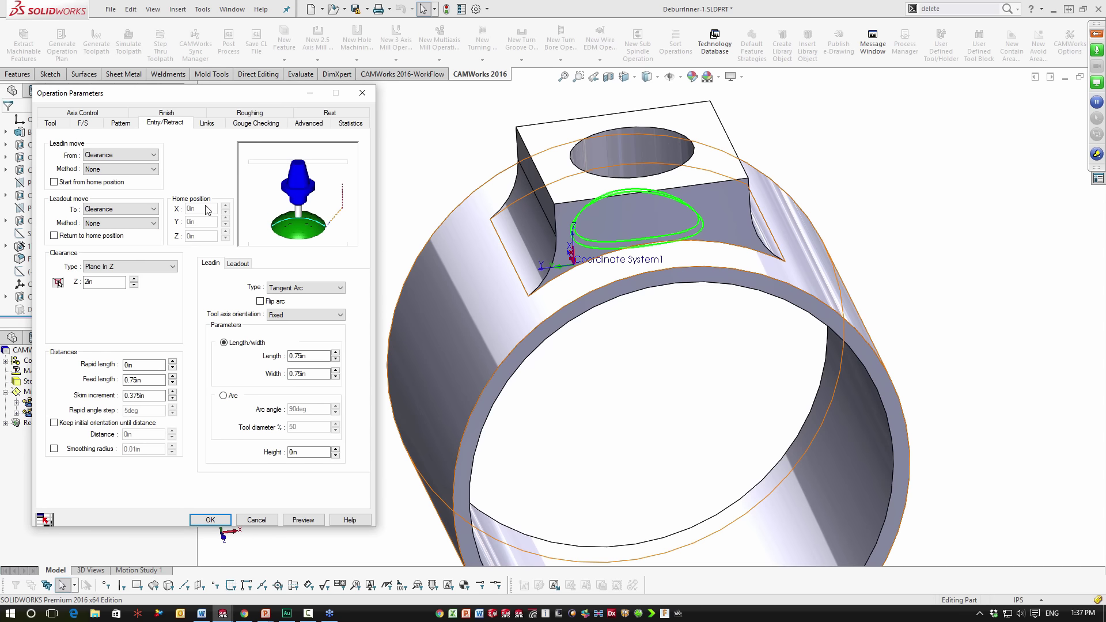
# Preview the toolpath and examine its passes and entry and exit moves relative to the cross-hole
pyautogui.click(309, 520)
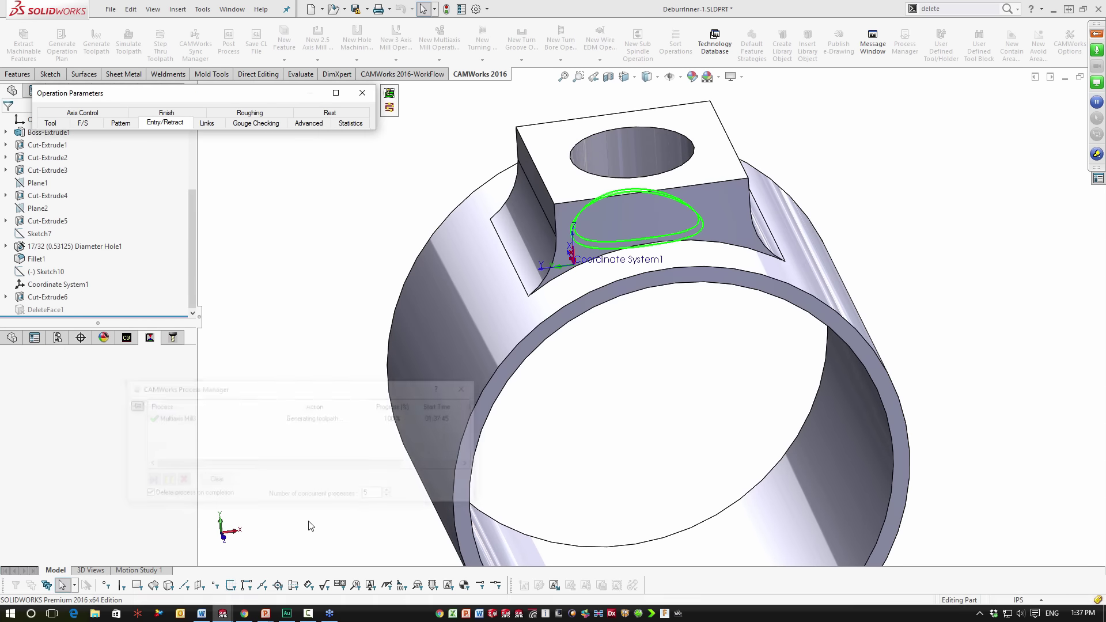
pyautogui.scroll(3, 645, 300)
pyautogui.scroll(-5, 653, 292)
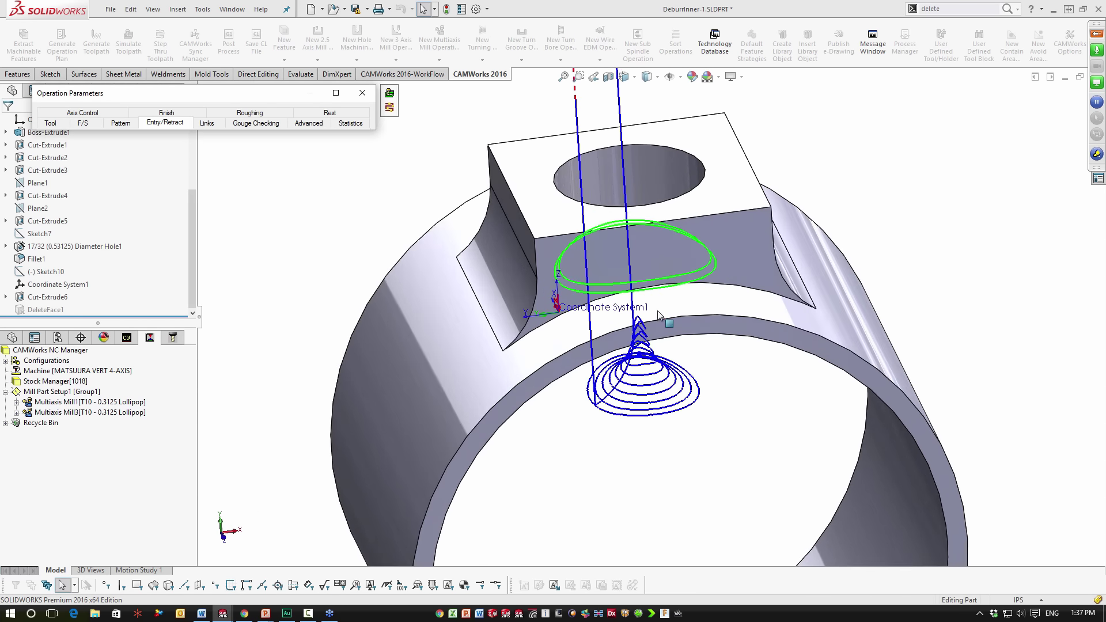
pyautogui.scroll(3, 652, 291)
pyautogui.scroll(-4, 657, 285)
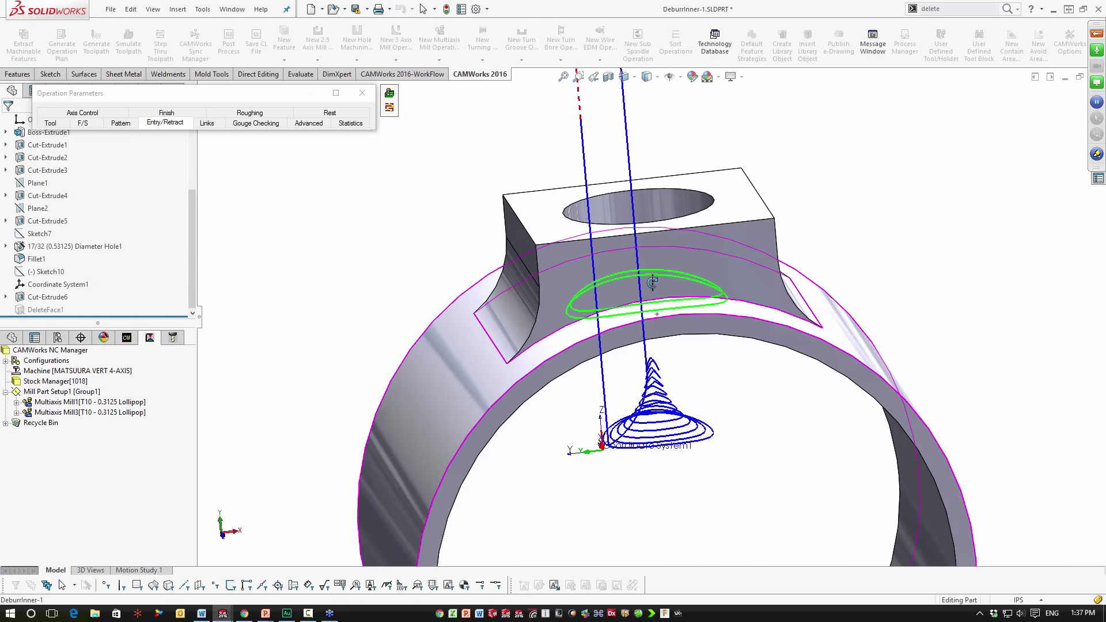
pyautogui.scroll(-1, 661, 277)
pyautogui.scroll(-1, 661, 277)
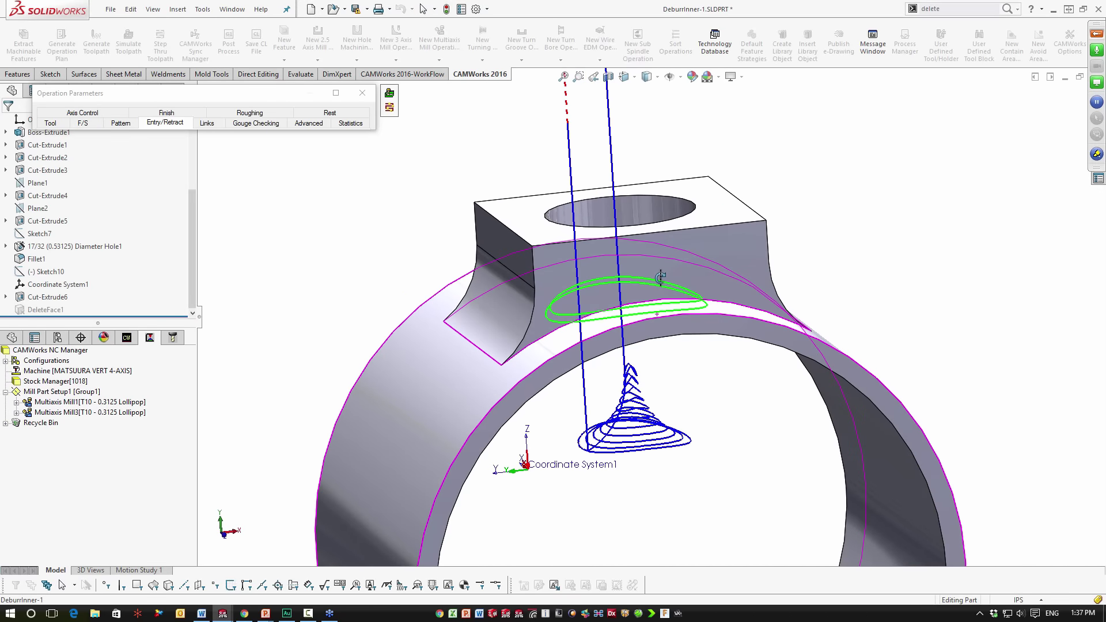
pyautogui.moveTo(660, 278); pyautogui.dragTo(505, 207, button='middle')
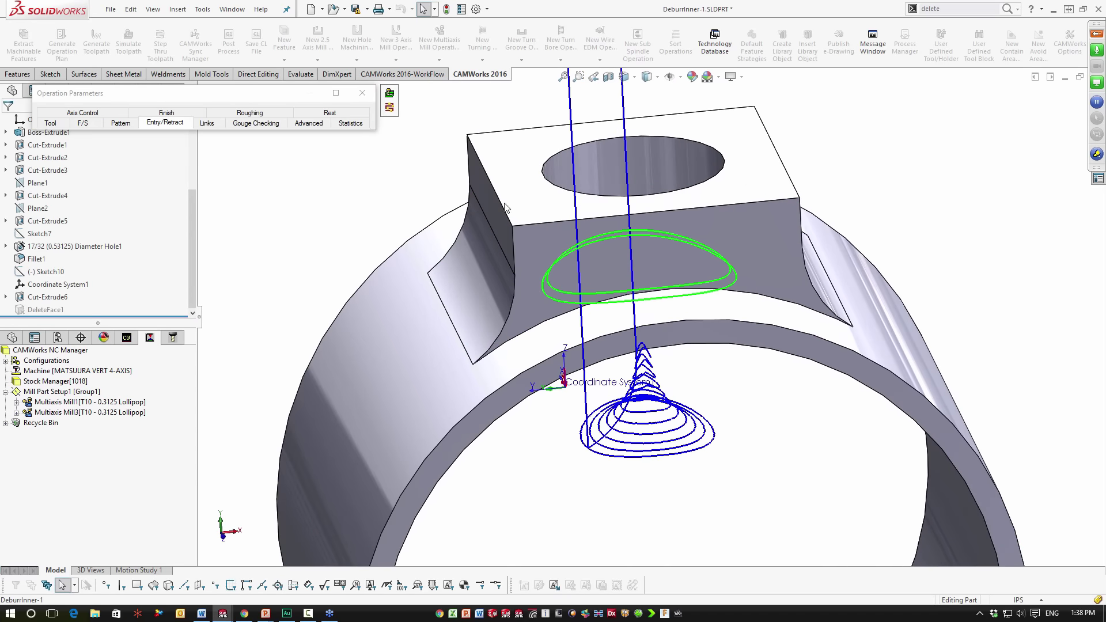
# Simulate the toolpath, compare the machined stock with the design part for gouges in the hole, and close the simulation
pyautogui.click(389, 107)
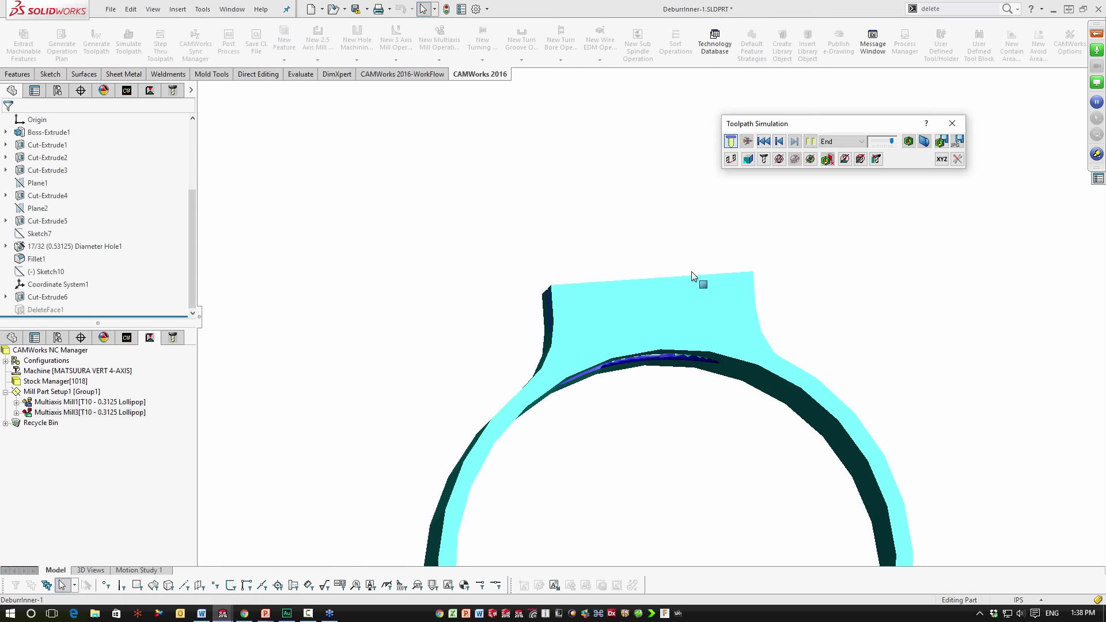
pyautogui.moveTo(689, 291); pyautogui.dragTo(707, 436, button='middle')
pyautogui.click(907, 141)
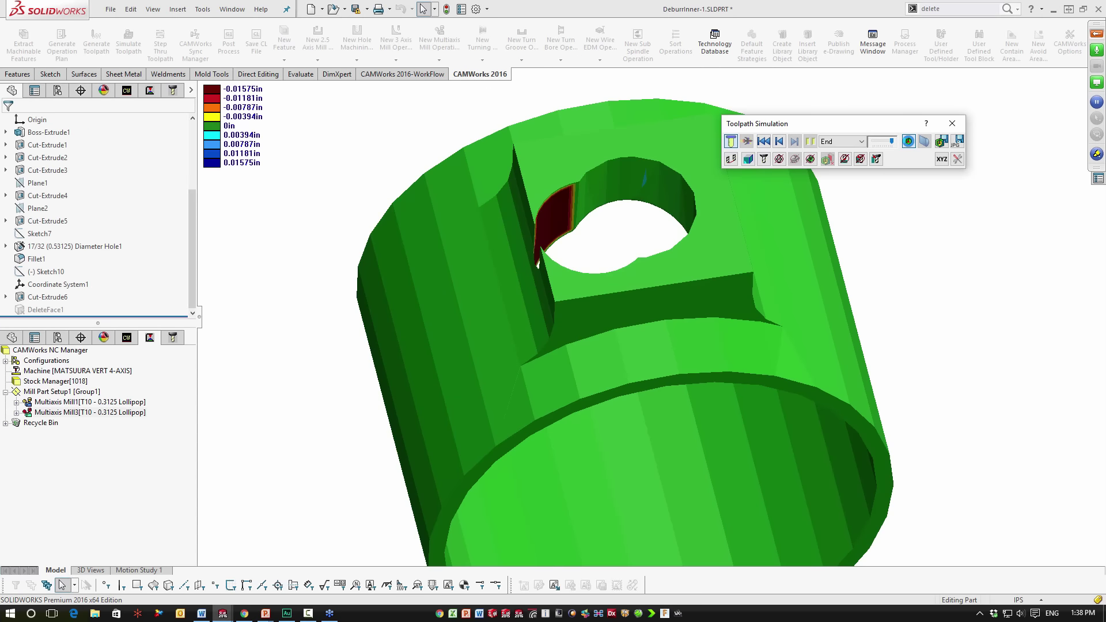
pyautogui.click(908, 142)
pyautogui.click(952, 123)
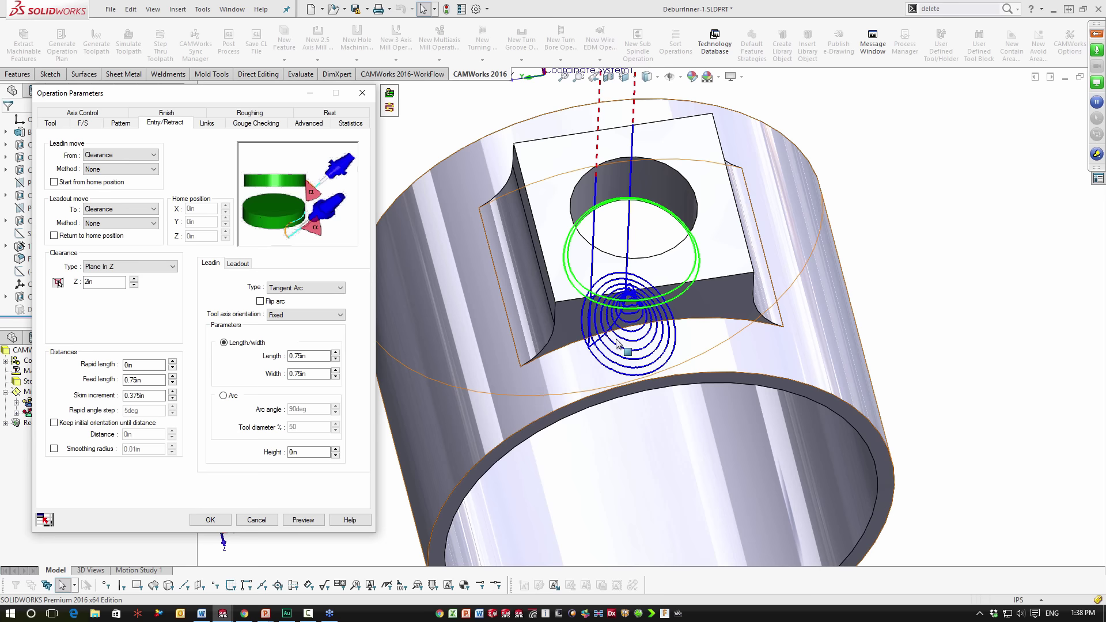
# Apply Group 1 gouge checking to the shank, non-cutting portion and flute, against other surfaces but not feature surfaces
pyautogui.moveTo(624, 347); pyautogui.dragTo(628, 377, button='middle')
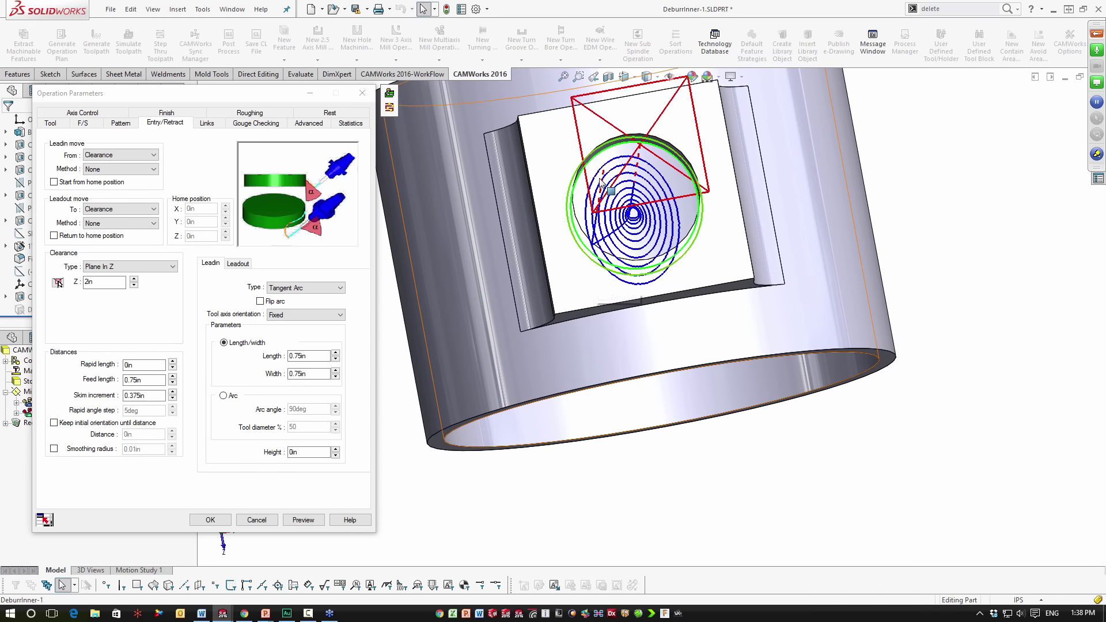
pyautogui.moveTo(714, 244); pyautogui.dragTo(685, 233, button='middle')
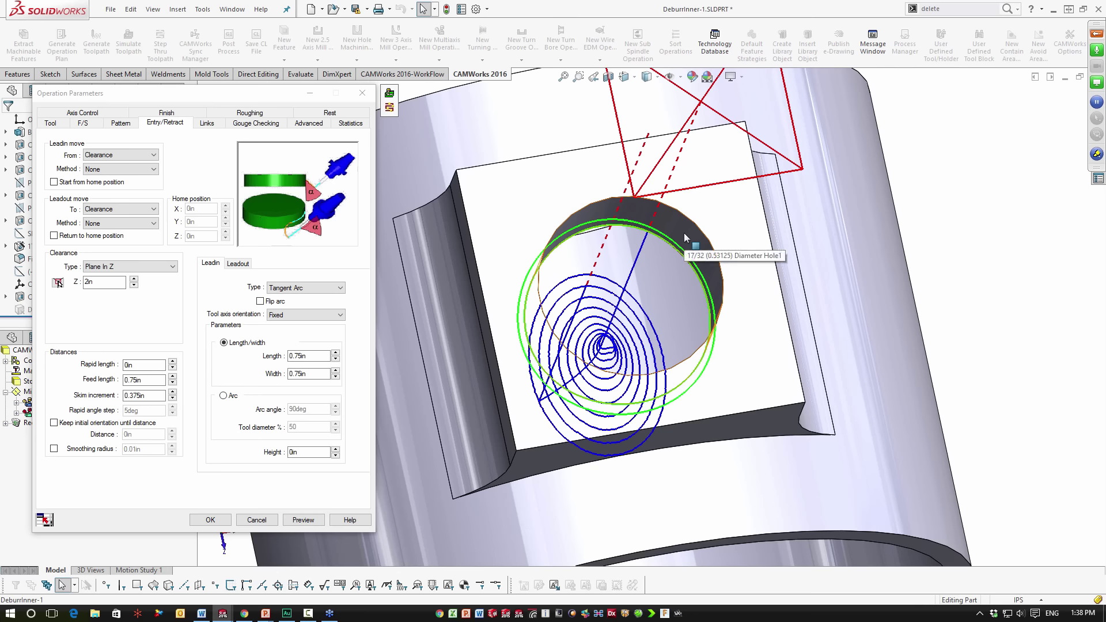
pyautogui.click(262, 124)
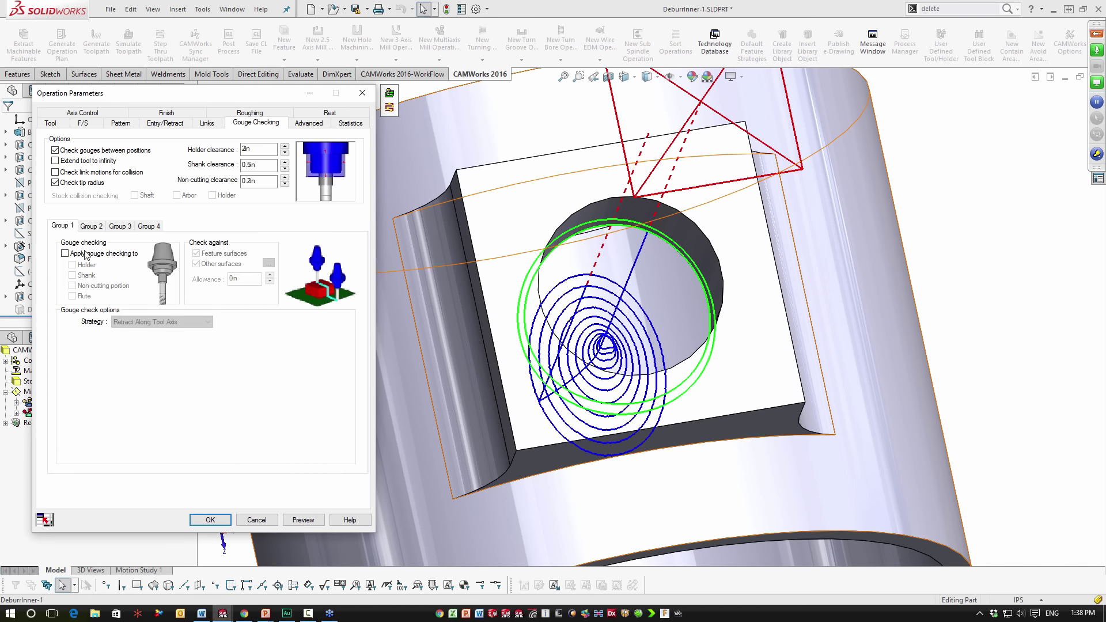
pyautogui.click(65, 253)
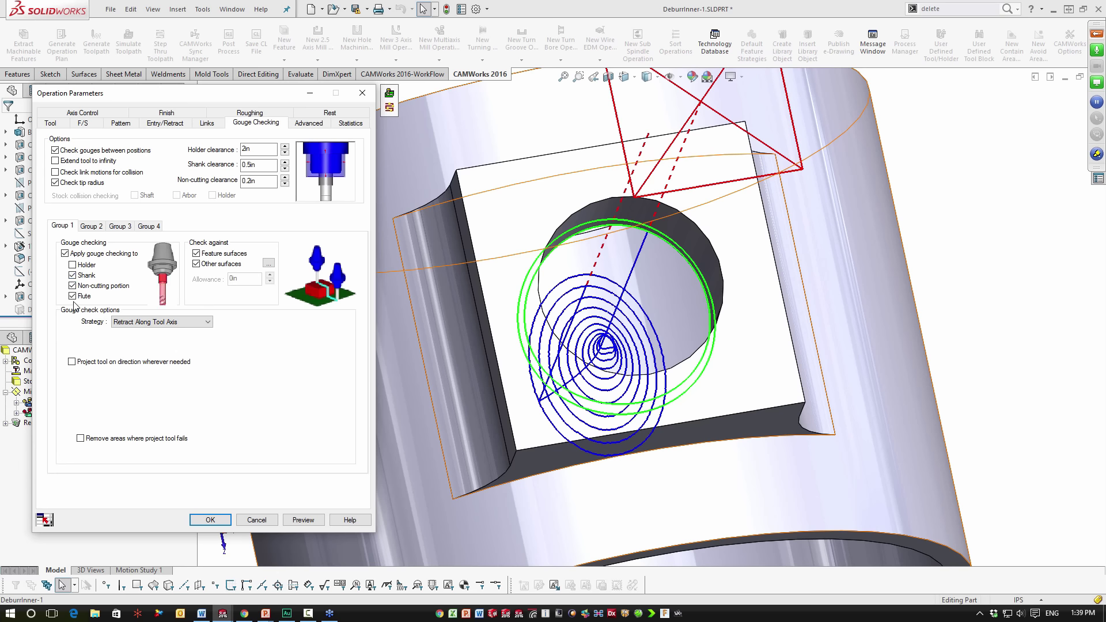
pyautogui.click(196, 254)
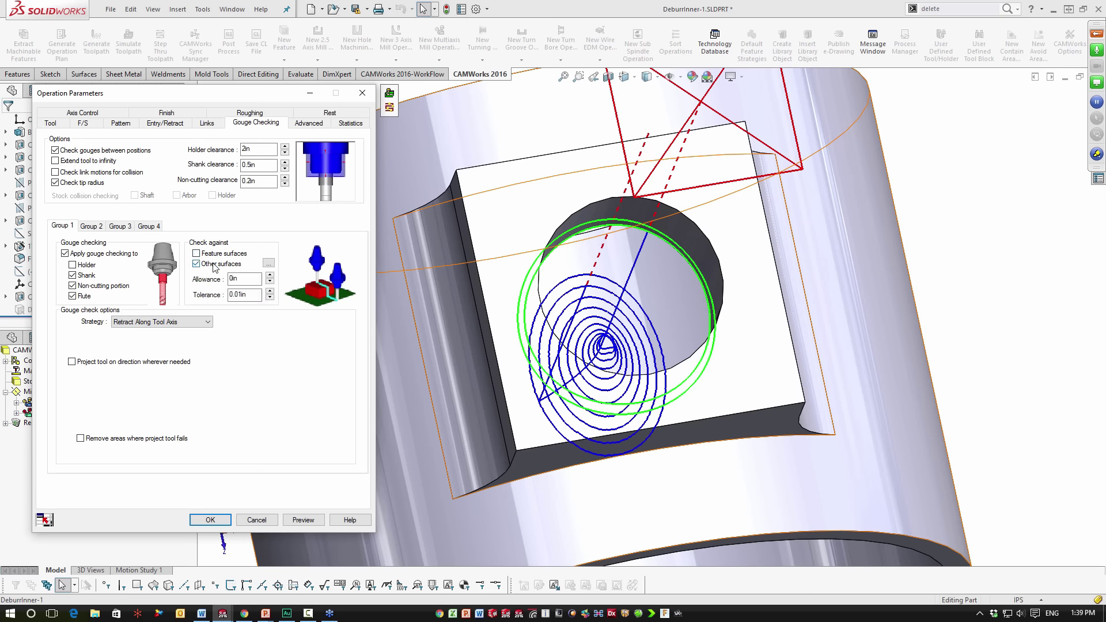
# Assign Multi Surface Feature2 as the avoid feature for Group 1 gouge checking
pyautogui.click(269, 264)
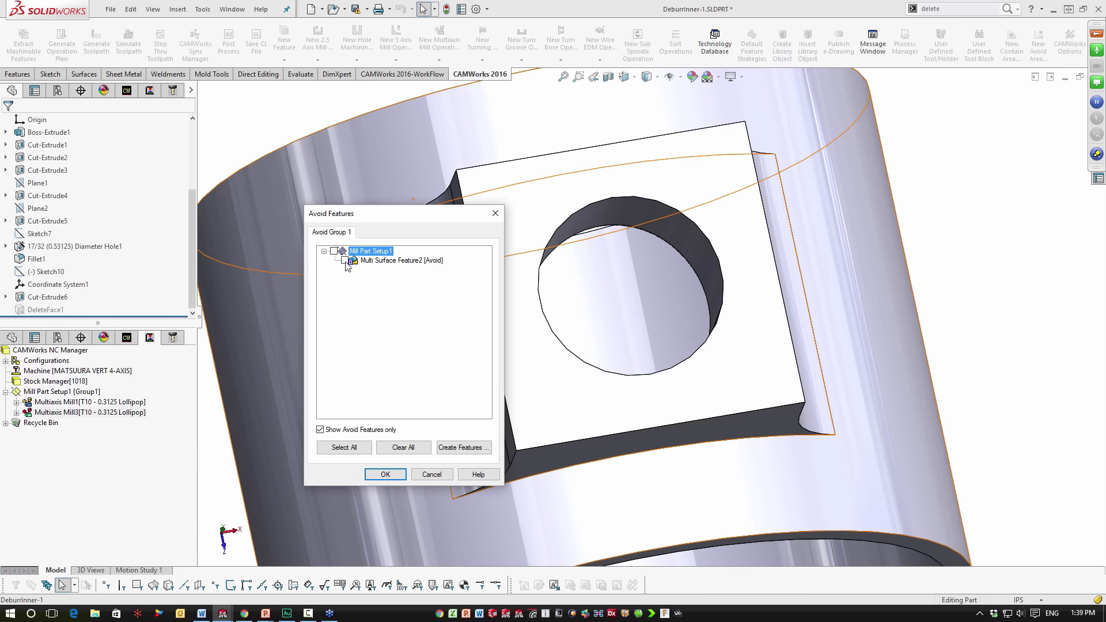
pyautogui.click(345, 261)
pyautogui.moveTo(740, 284); pyautogui.dragTo(528, 355, button='middle')
pyautogui.click(389, 476)
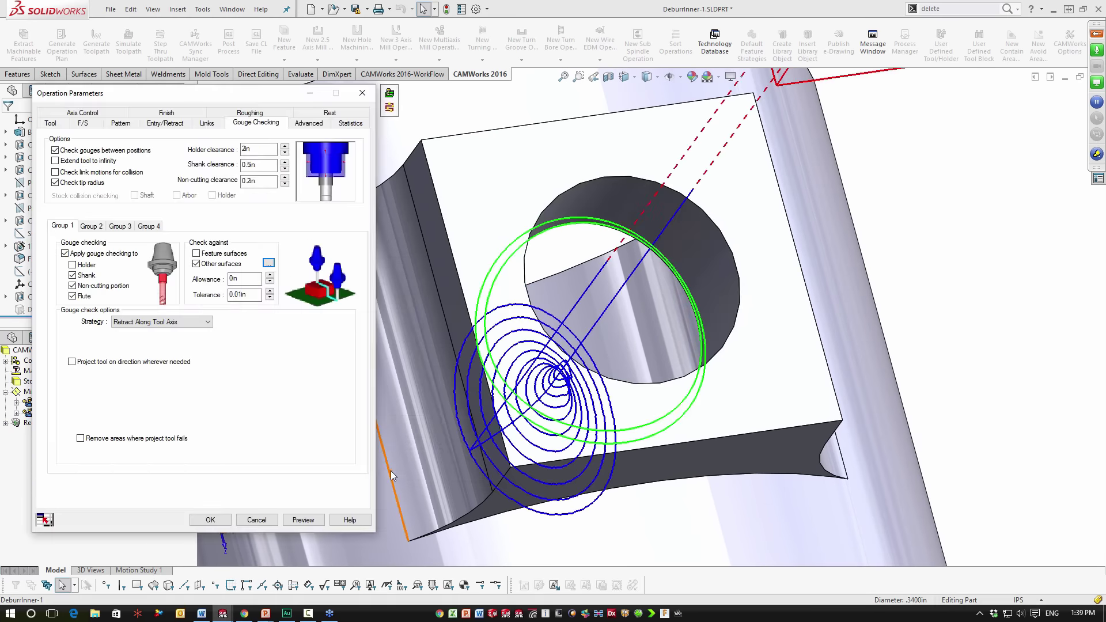
# Set the gouge check strategy to Move Tool Away with the tool retracting To Cut Center, and discard the operation edits
pyautogui.doubleClick(242, 279)
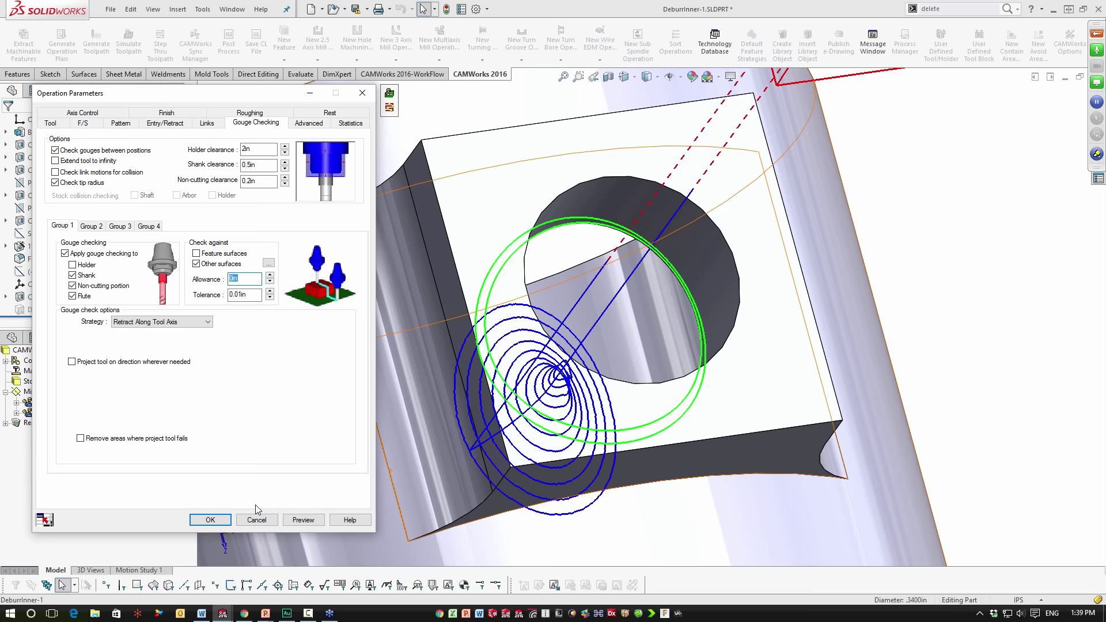
pyautogui.click(238, 294)
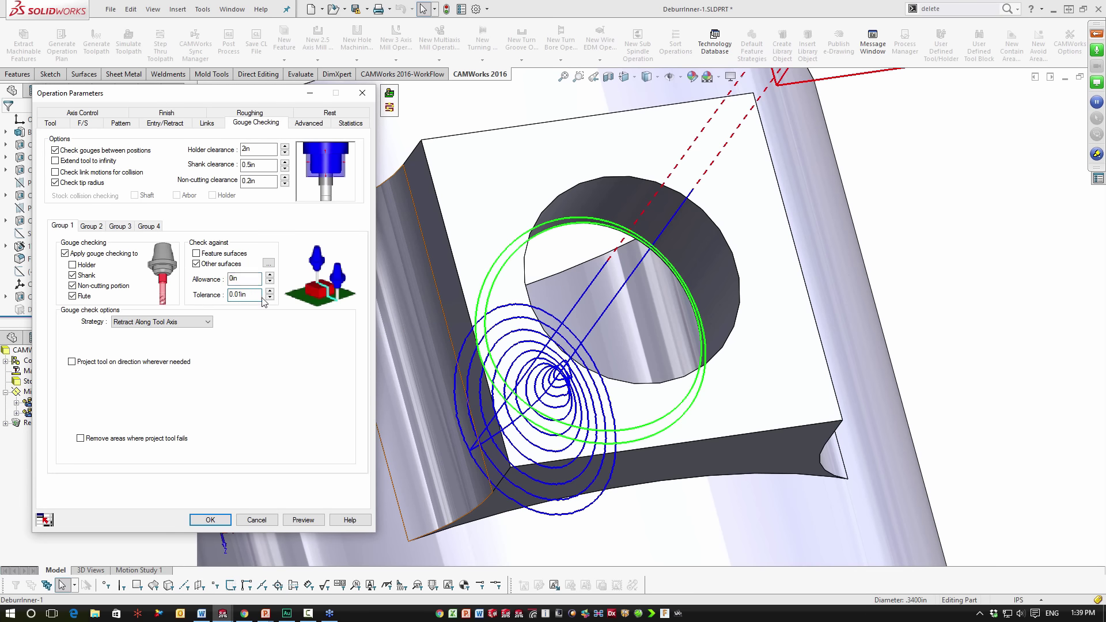
pyautogui.click(207, 323)
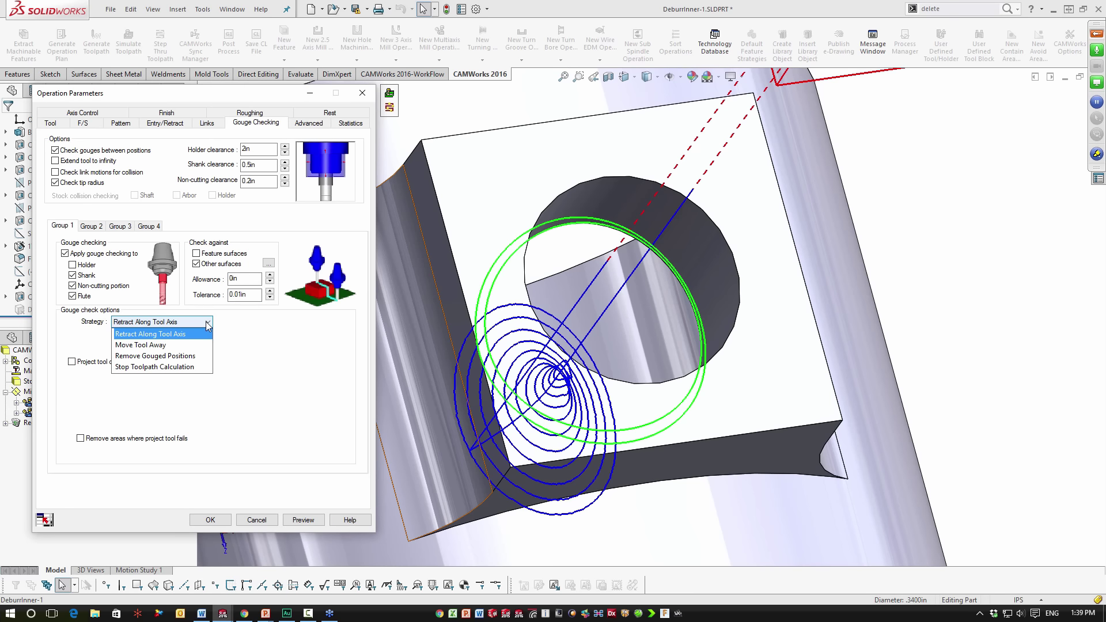
pyautogui.click(202, 346)
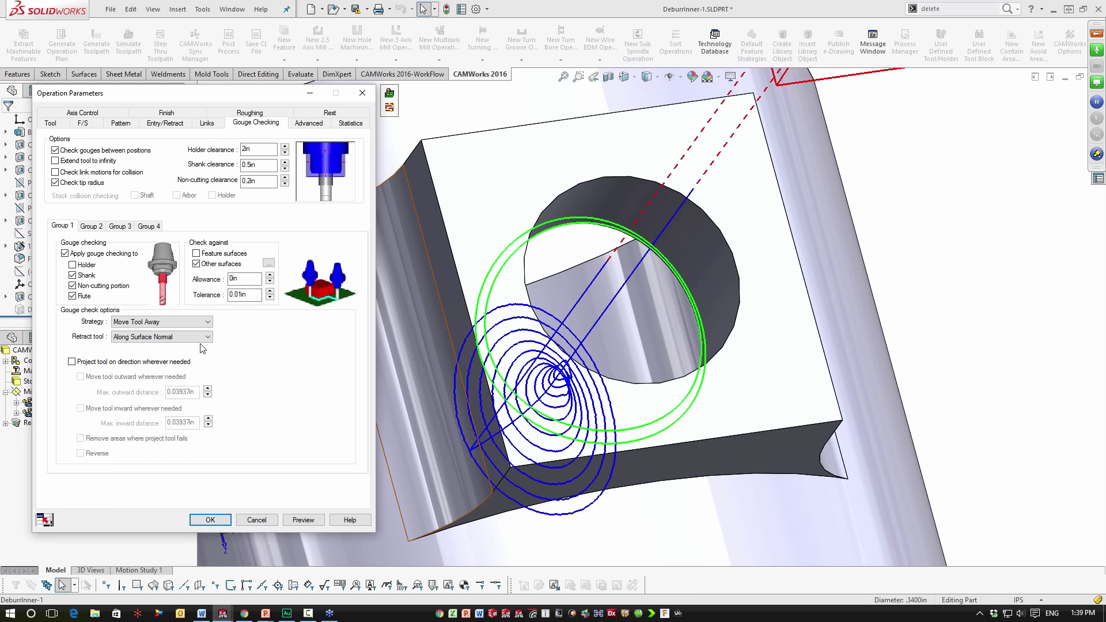
pyautogui.click(195, 337)
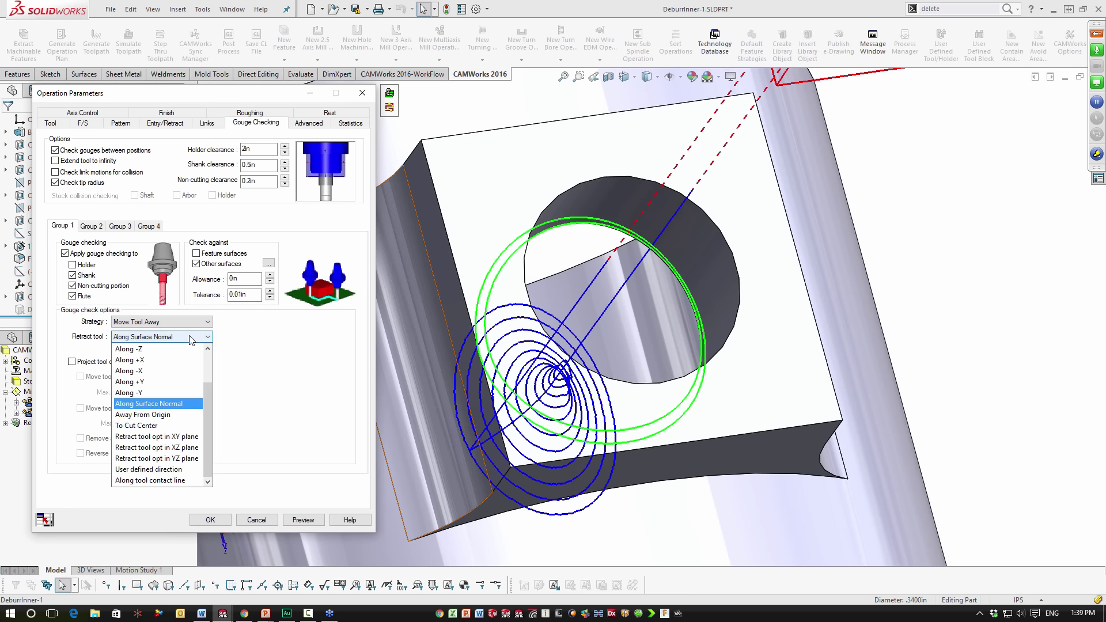
pyautogui.click(173, 426)
pyautogui.click(253, 520)
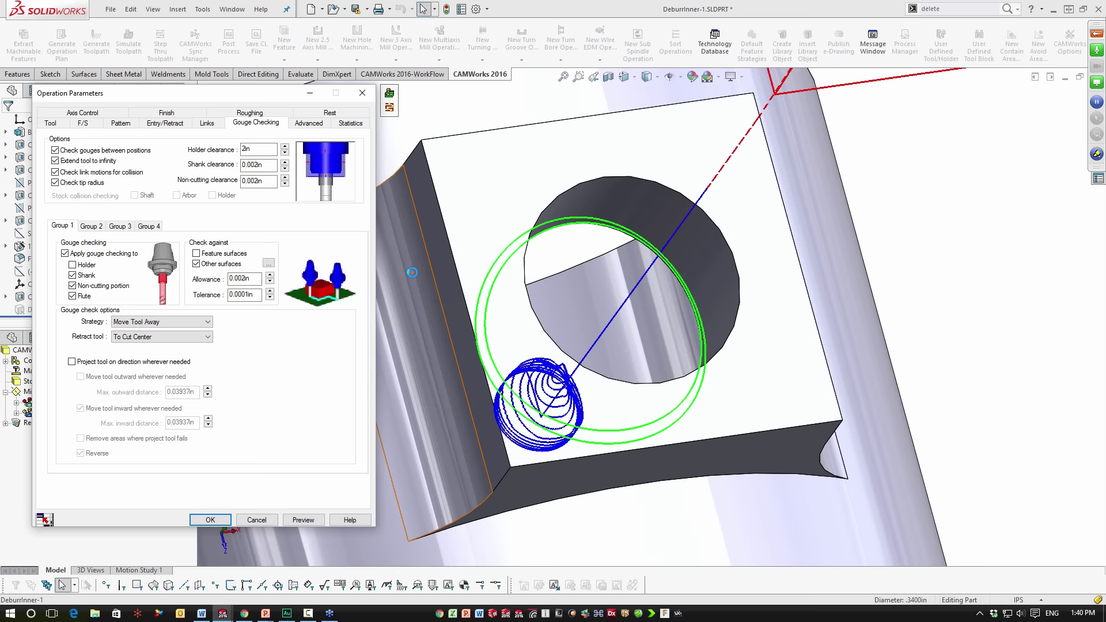
# Inspect the Multiaxis Mill1 toolpath, the avoid feature used for its gouge checking, and the gouge check allowance
pyautogui.moveTo(542, 312); pyautogui.dragTo(551, 277, button='middle')
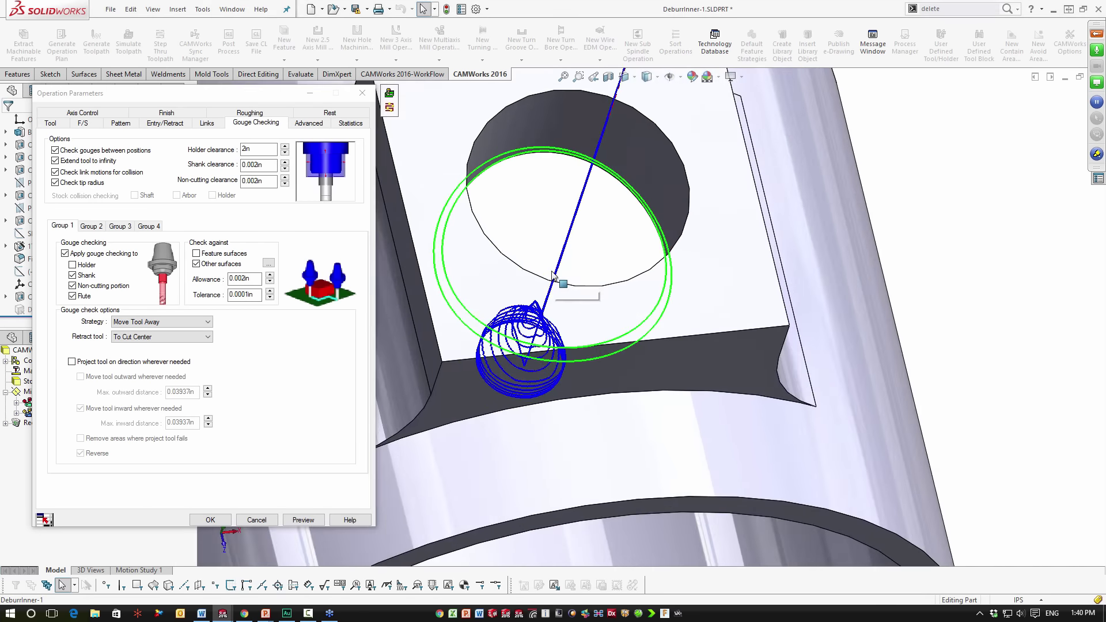
pyautogui.scroll(5, 562, 293)
pyautogui.scroll(-3, 567, 302)
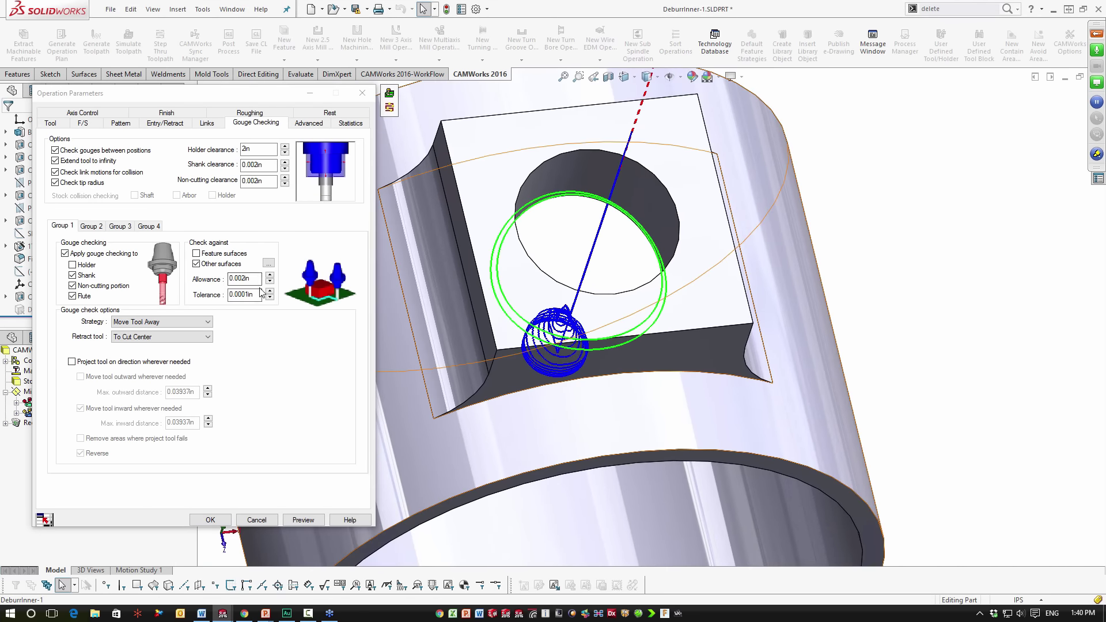
pyautogui.click(268, 262)
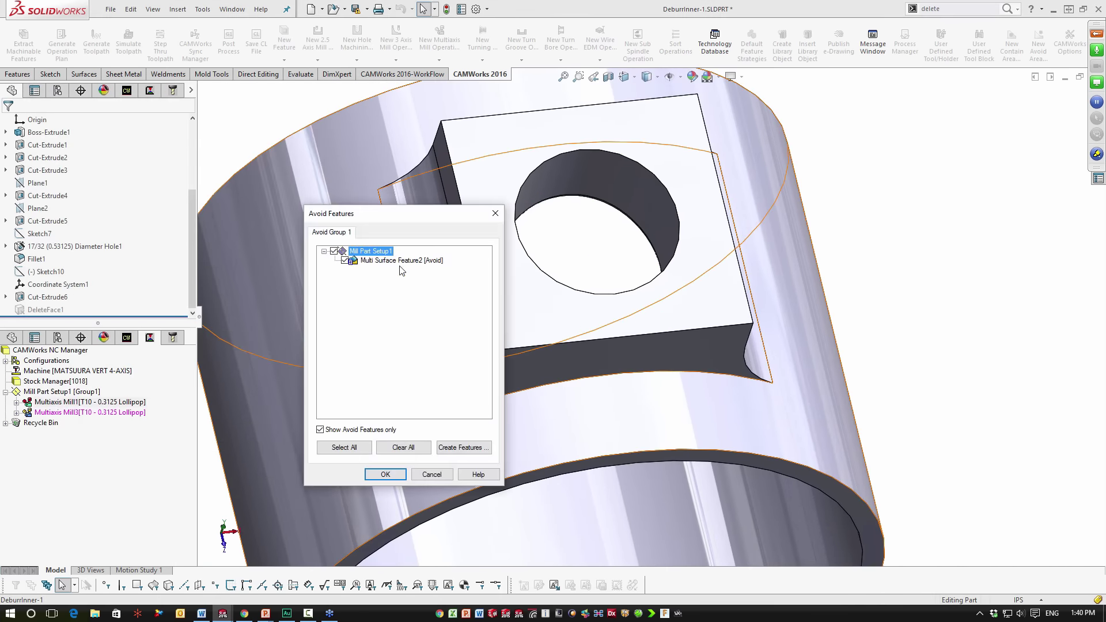
pyautogui.press('Down')
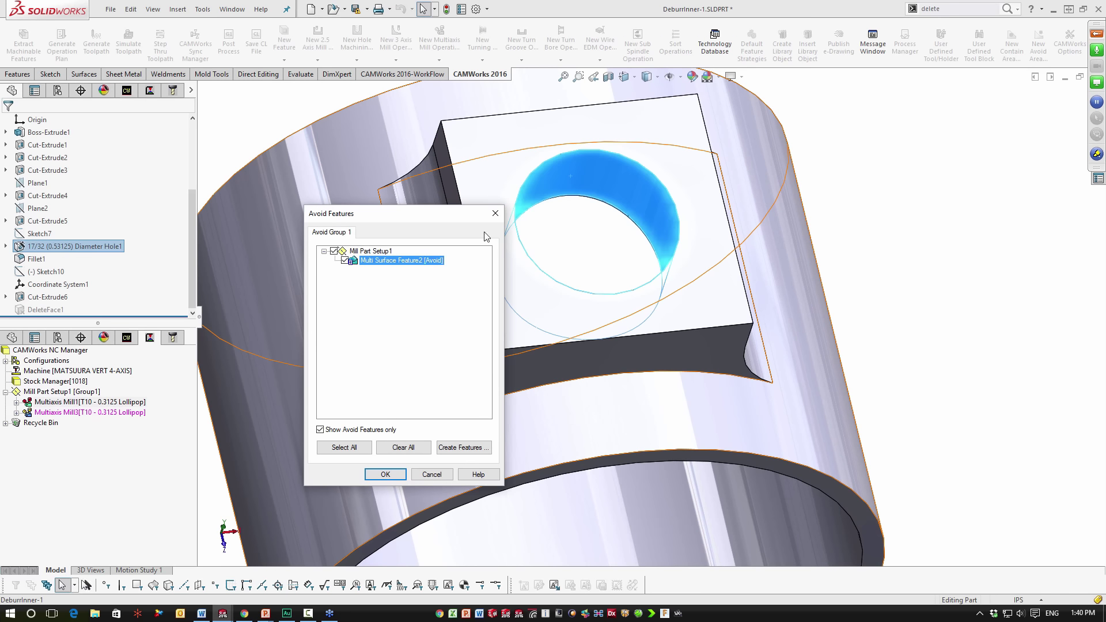
pyautogui.click(495, 213)
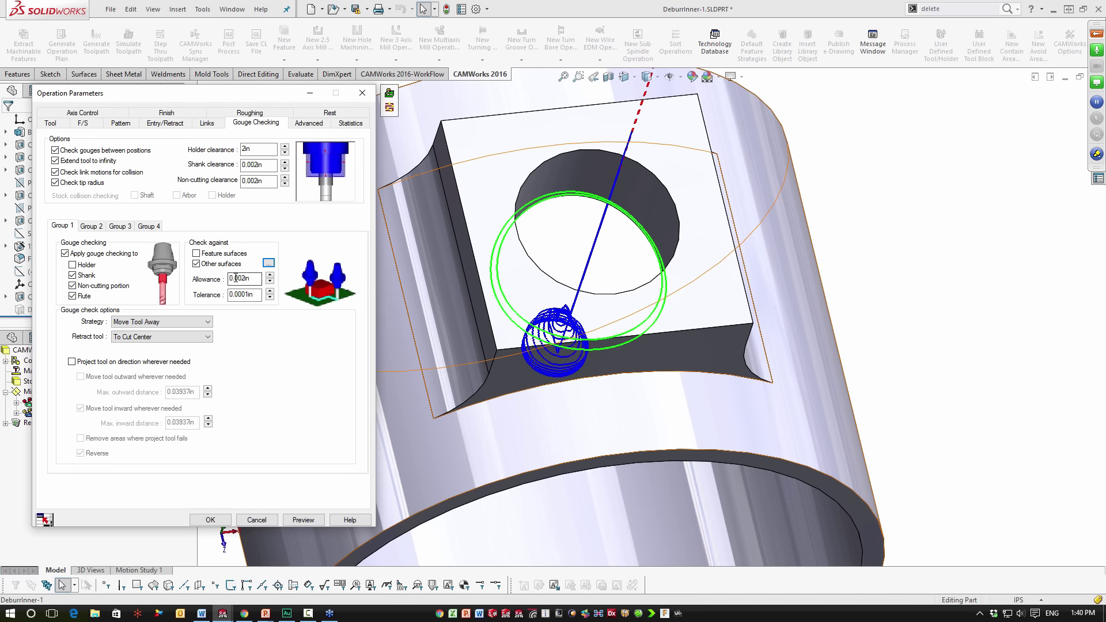
pyautogui.moveTo(229, 278); pyautogui.dragTo(250, 277)
# Preview the toolpath with Group 1 gouge checking turned off, and again with it turned back on
pyautogui.click(65, 254)
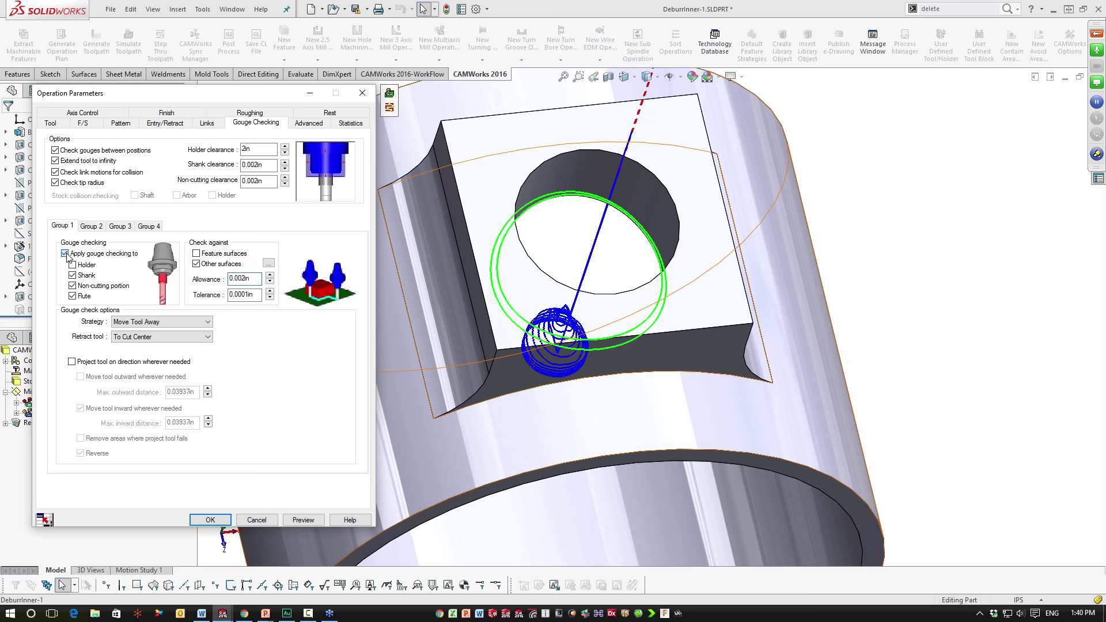
pyautogui.click(317, 518)
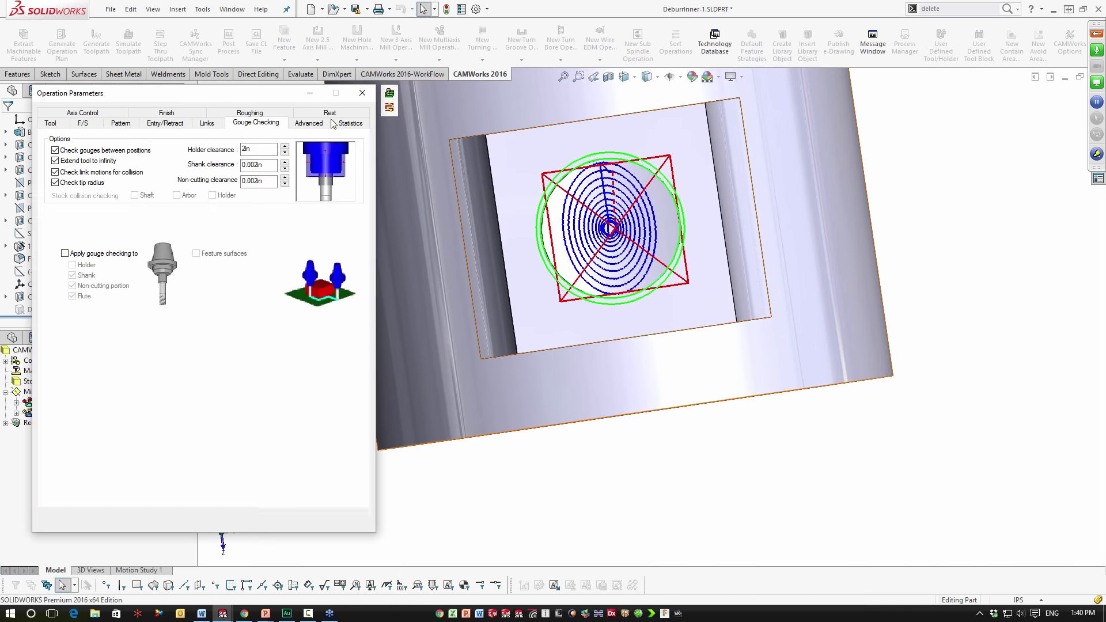
pyautogui.click(65, 254)
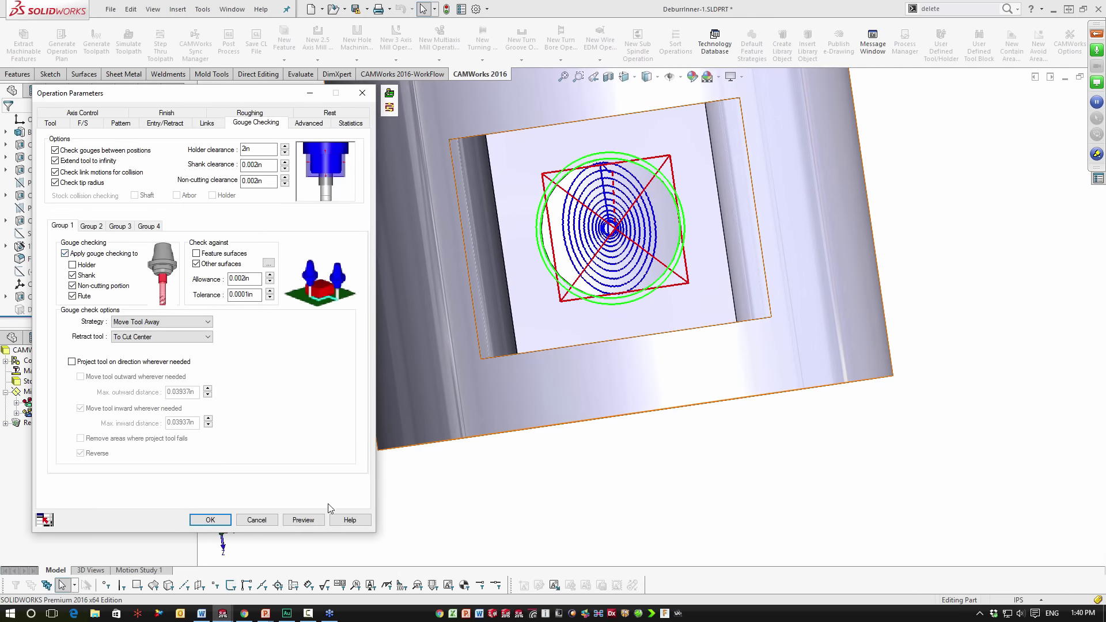
pyautogui.click(316, 521)
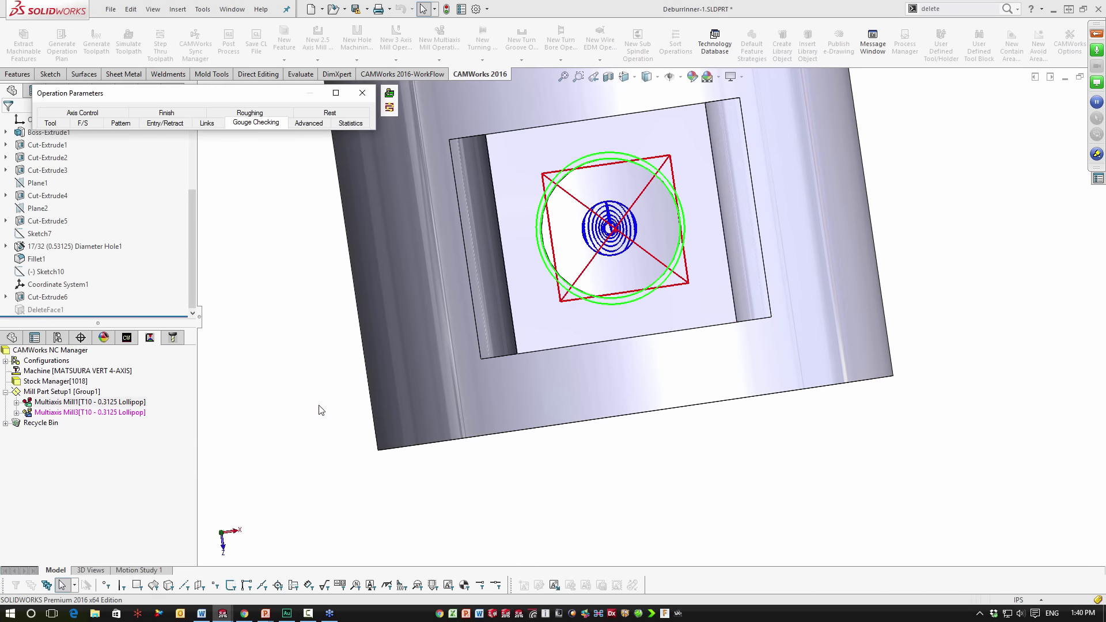
# Open the deburring operation's toolpath simulation, view the stock around the cross hole, and close it without running
pyautogui.click(390, 93)
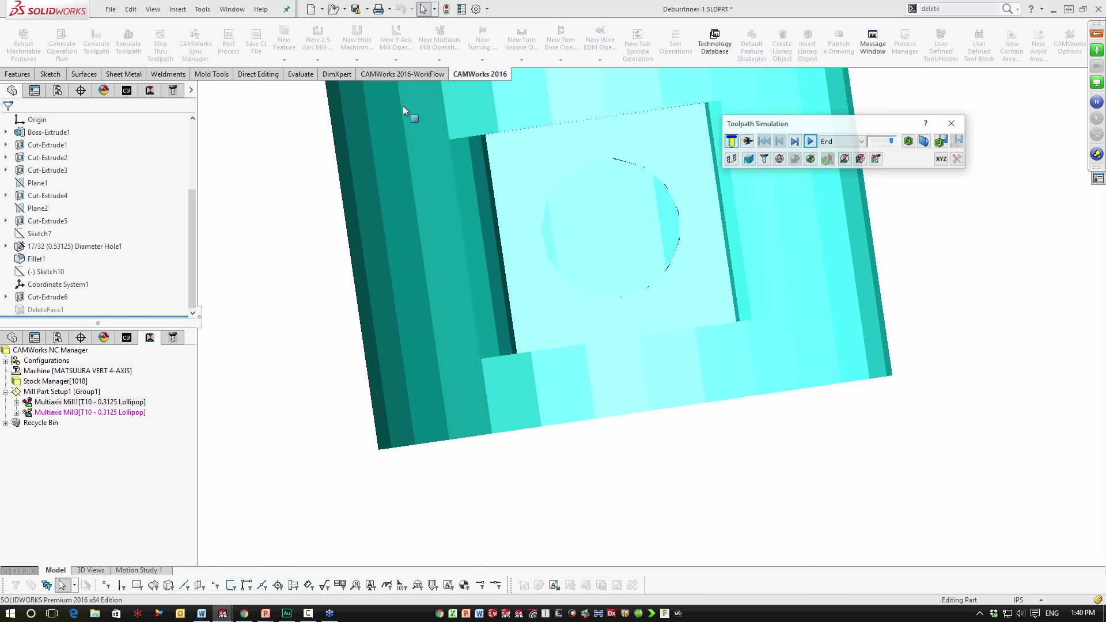
pyautogui.moveTo(731, 353); pyautogui.dragTo(742, 220, button='middle')
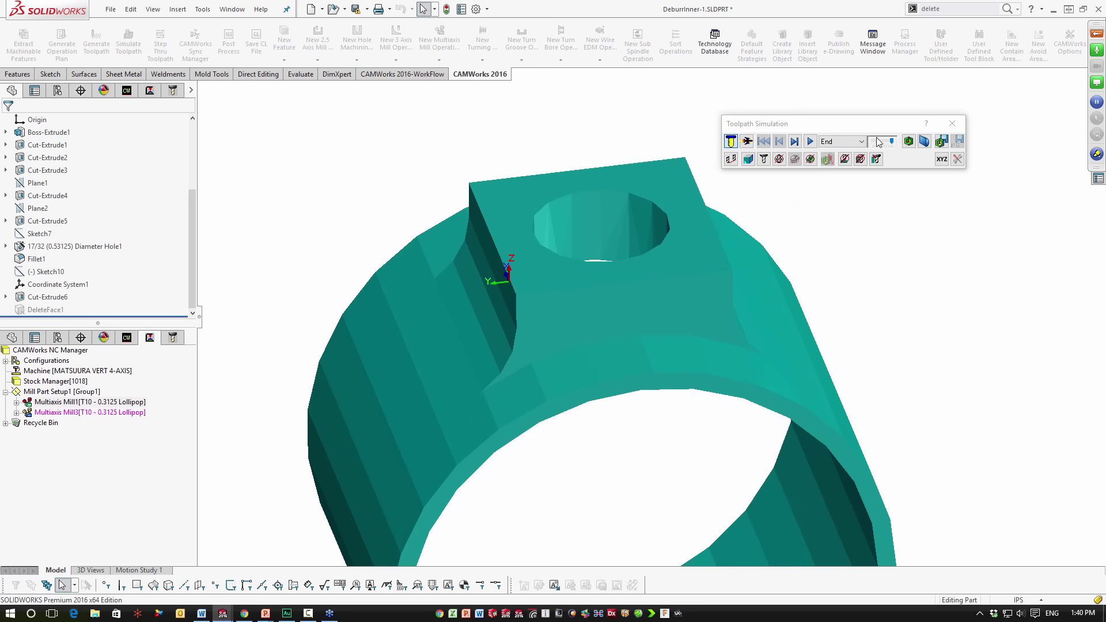
pyautogui.click(951, 124)
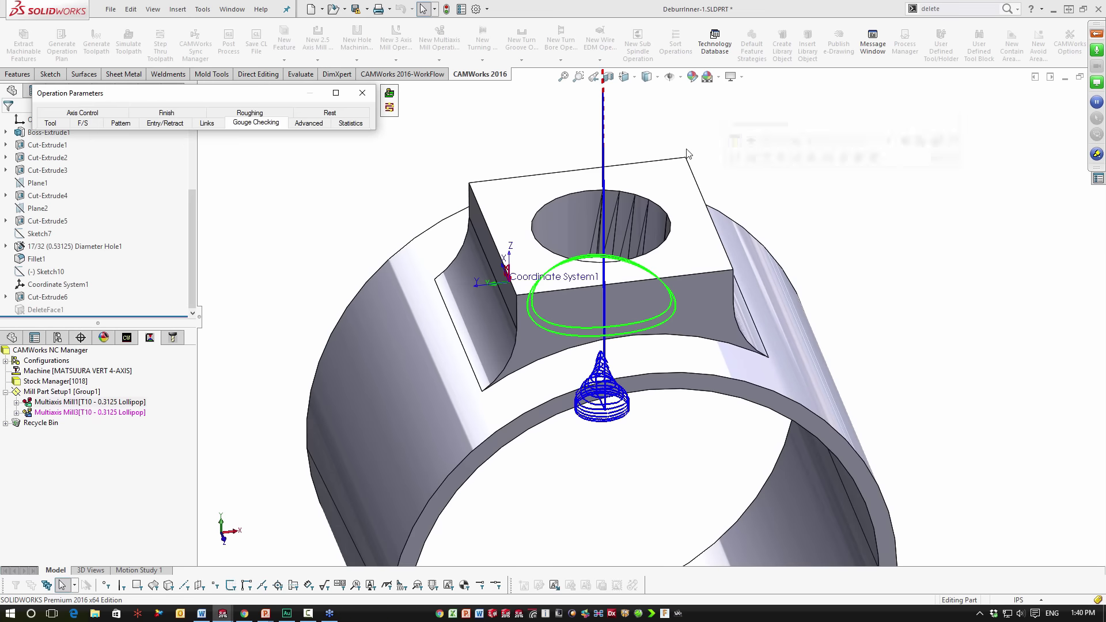
# Review the operation's entry and retract settings, including the leadin parameters, and examine the tool's approach moves through the cross hole
pyautogui.click(157, 127)
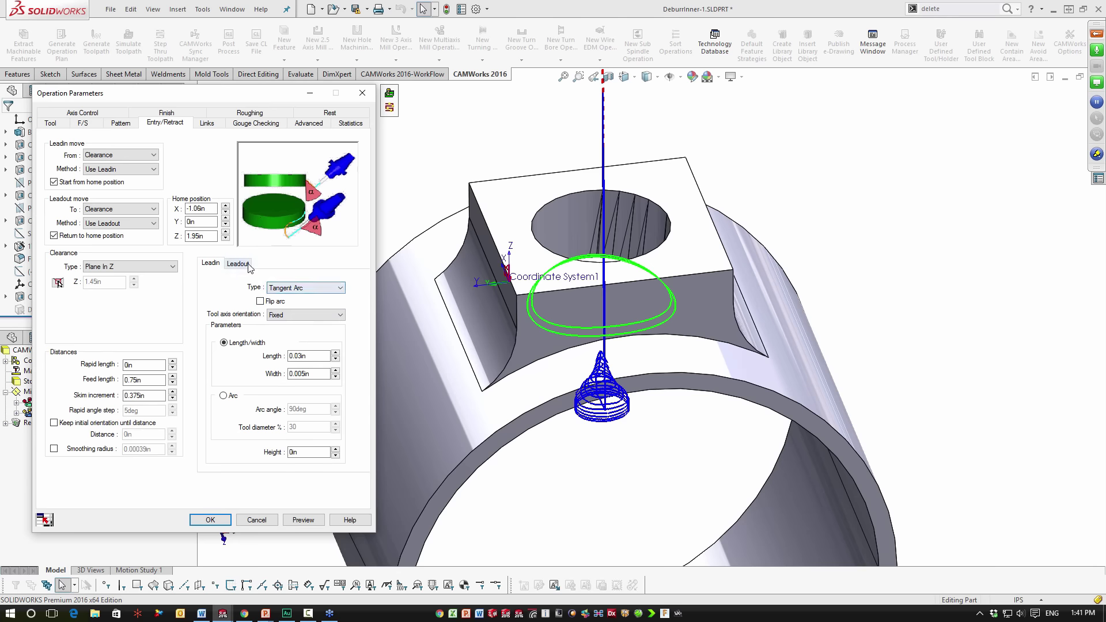
pyautogui.click(219, 265)
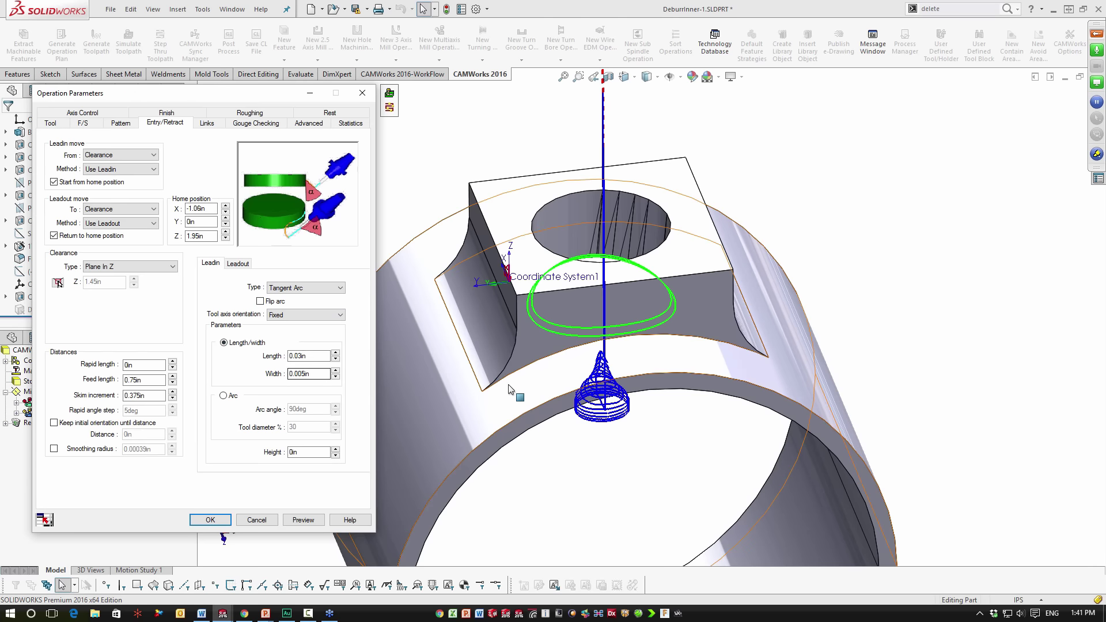
pyautogui.scroll(3, 639, 357)
pyautogui.scroll(-5, 640, 357)
pyautogui.scroll(3, 640, 356)
pyautogui.moveTo(641, 356); pyautogui.dragTo(642, 272, button='middle')
pyautogui.scroll(-8, 641, 270)
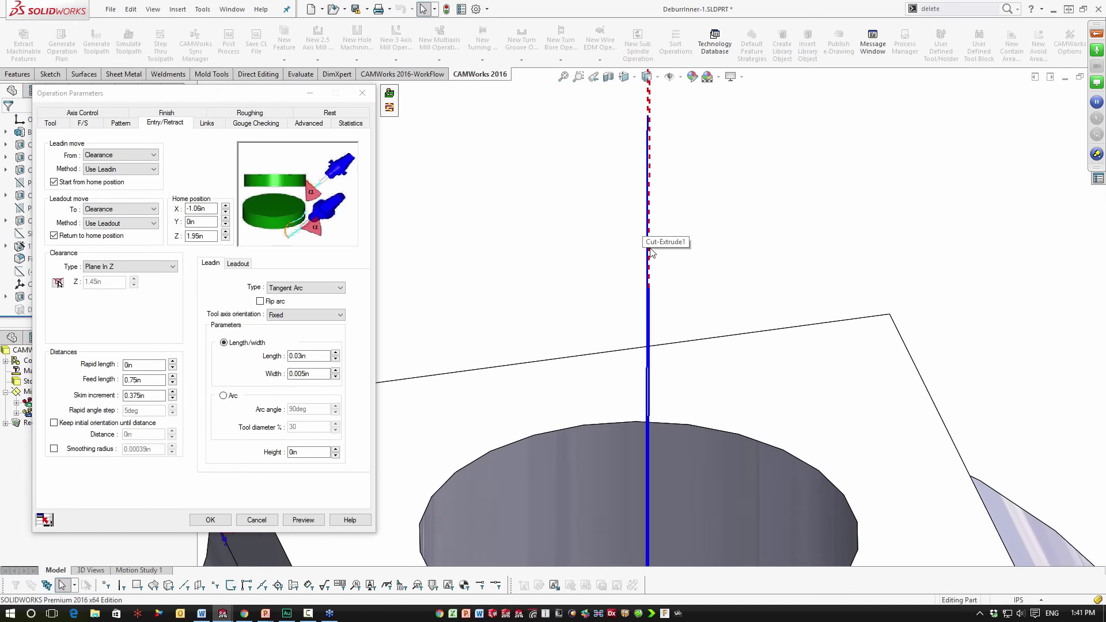
pyautogui.scroll(6, 639, 358)
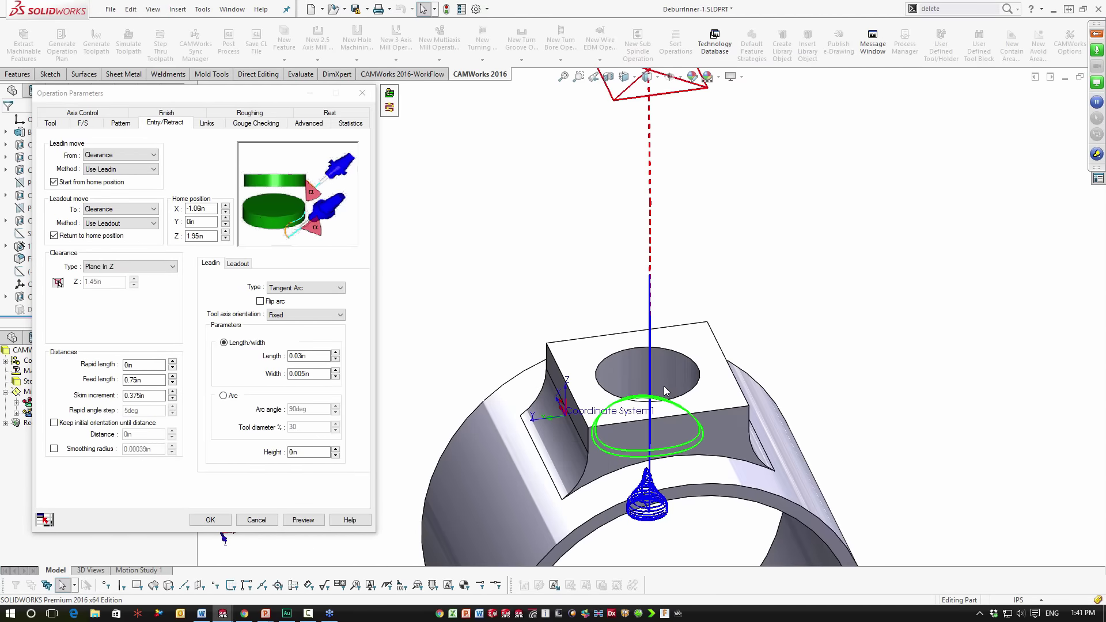
# Run the deburring toolpath simulation through to the end and inspect the cut cross-hole edge inside the bore
pyautogui.click(390, 106)
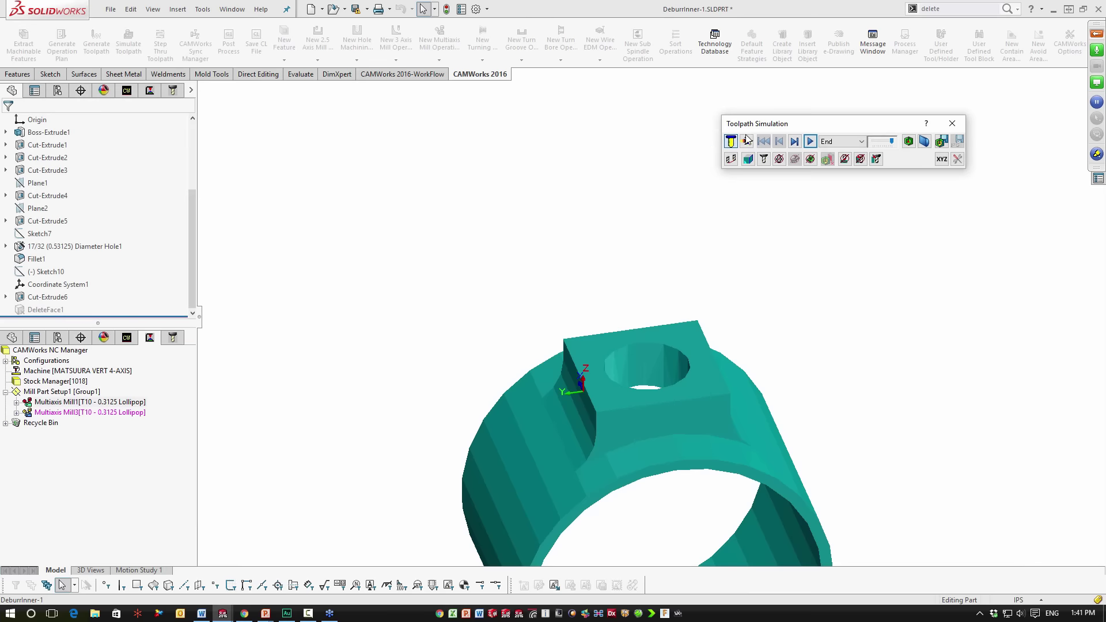
pyautogui.click(810, 142)
pyautogui.moveTo(703, 383); pyautogui.dragTo(658, 397, button='middle')
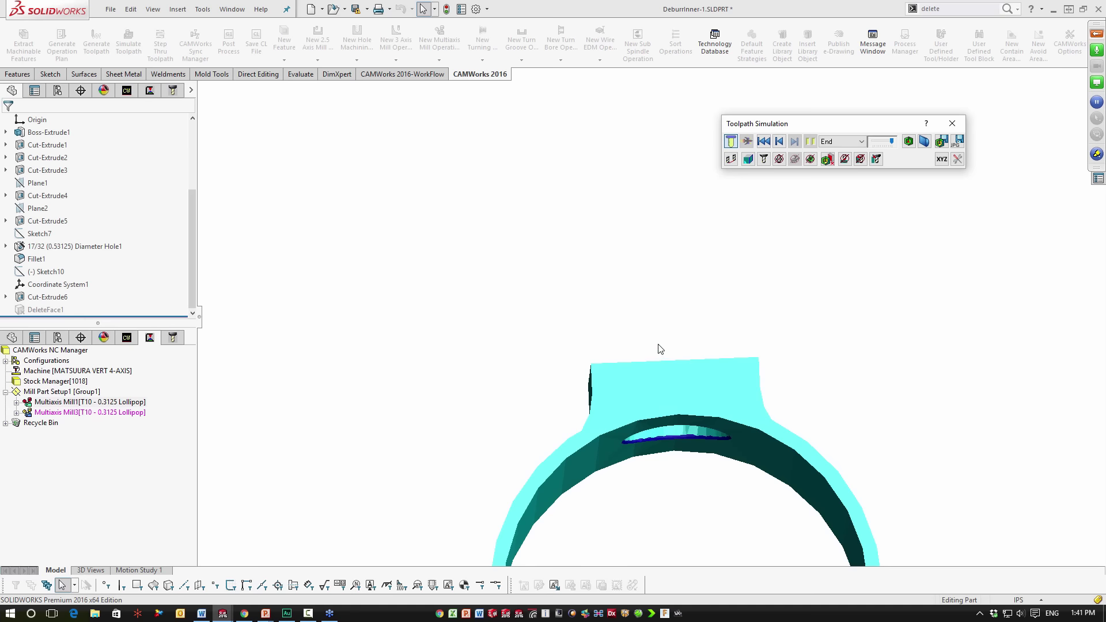
pyautogui.moveTo(656, 347); pyautogui.dragTo(676, 415, button='middle')
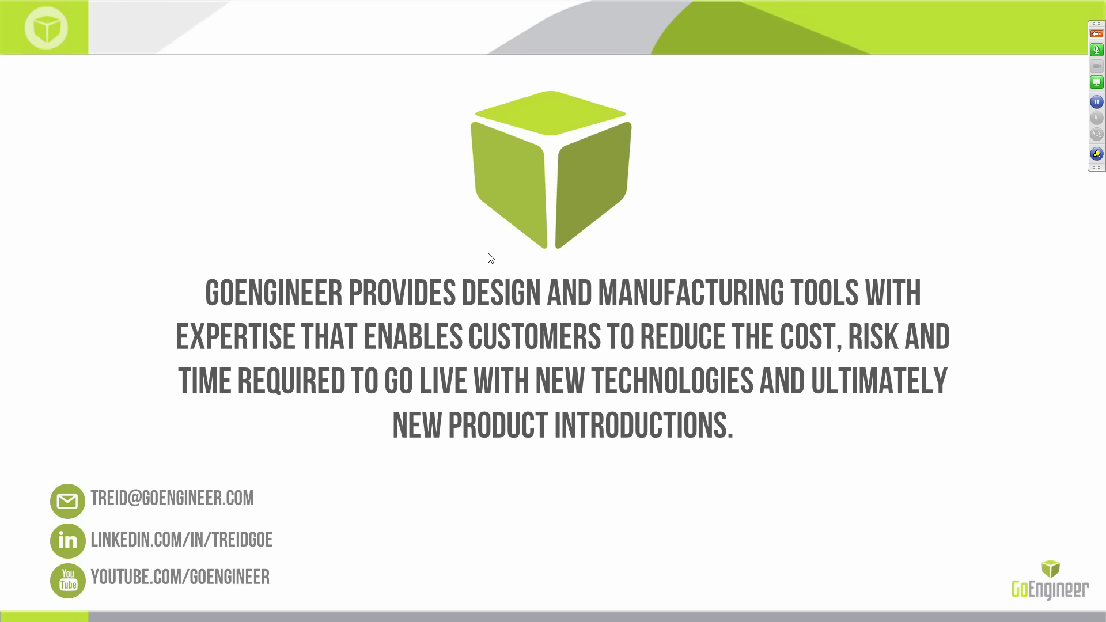